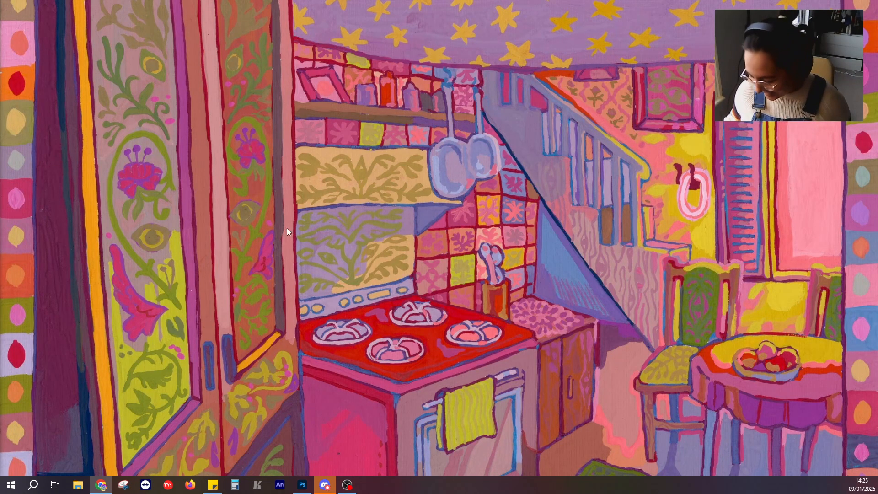
Switch to Photoshop and examine the magazine page layout, including the row of black panels along its top edge.
click(302, 485)
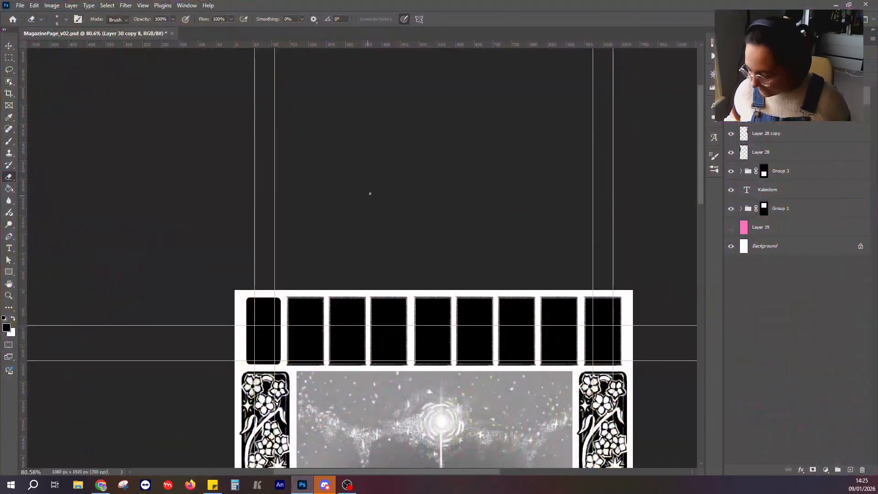
scroll(371, 194, down, 2)
key(v)
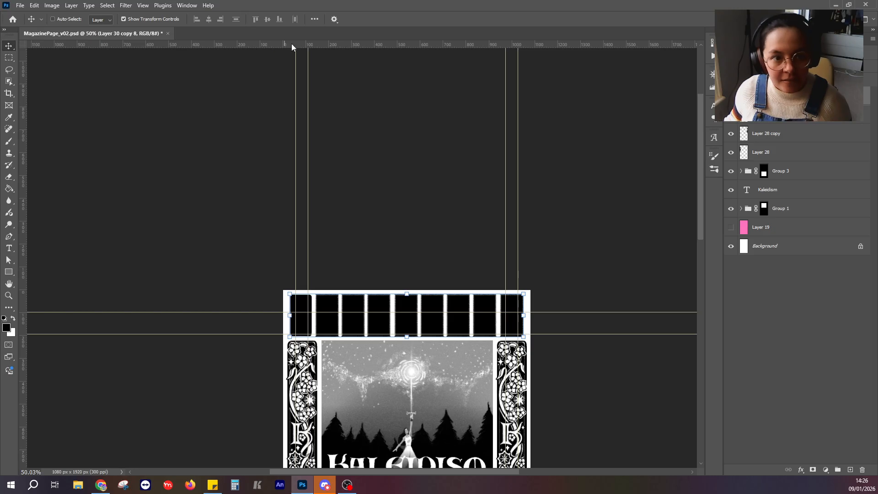
key(alt+Tab)
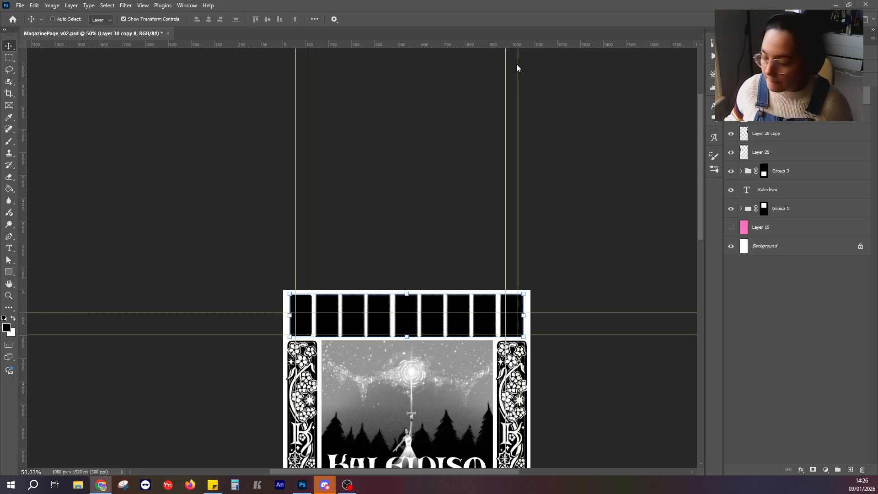
click(527, 26)
drag(456, 273, 334, 75)
drag(279, 266, 275, 224)
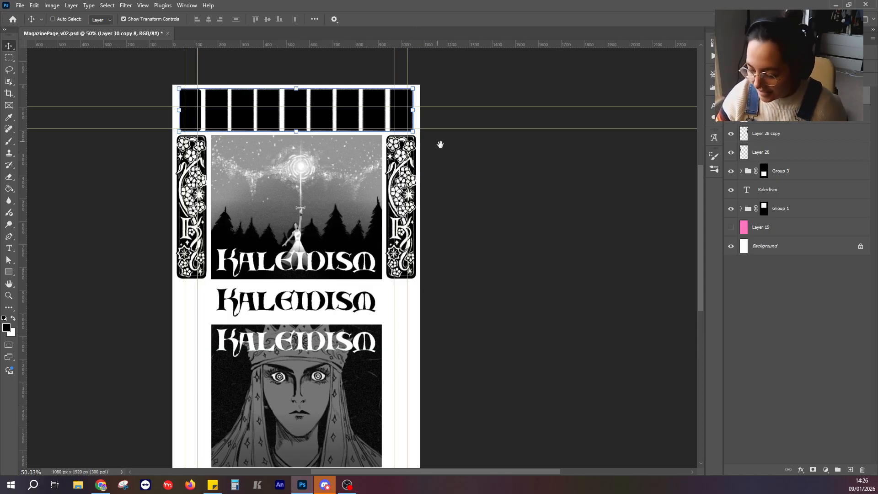
drag(439, 143, 476, 195)
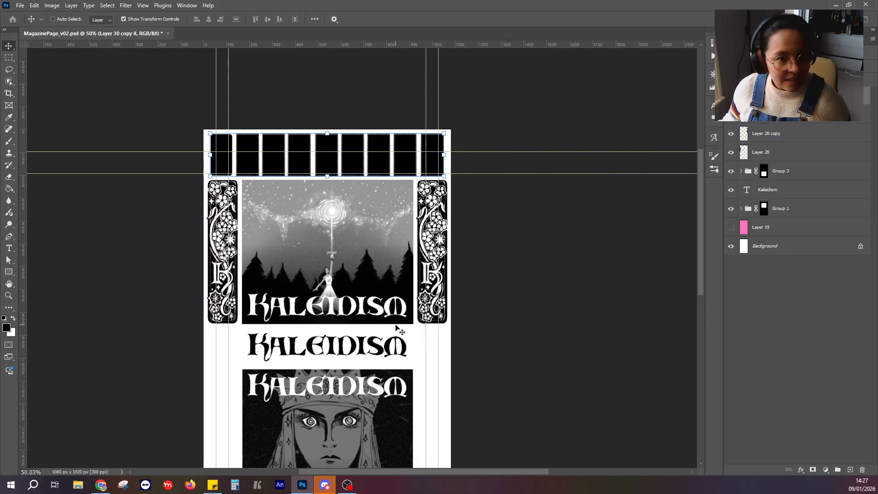
scroll(382, 359, up, 2)
scroll(419, 405, up, 2)
drag(333, 178, 386, 331)
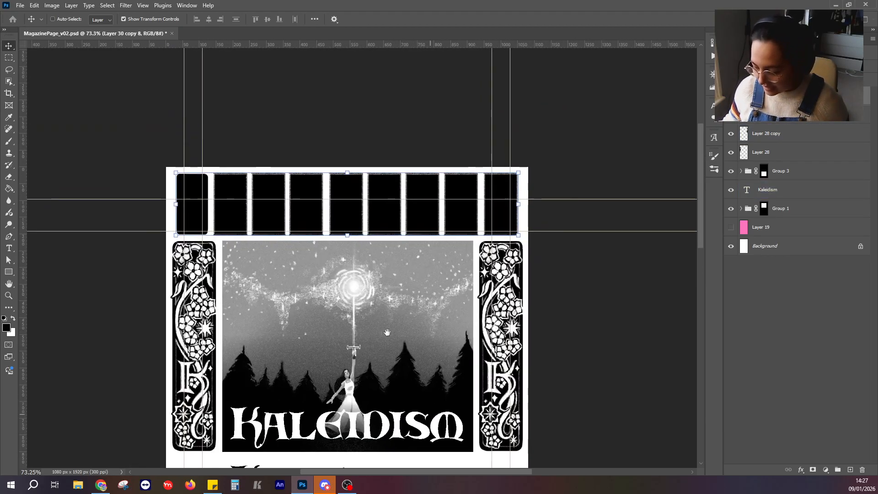
scroll(243, 213, up, 6)
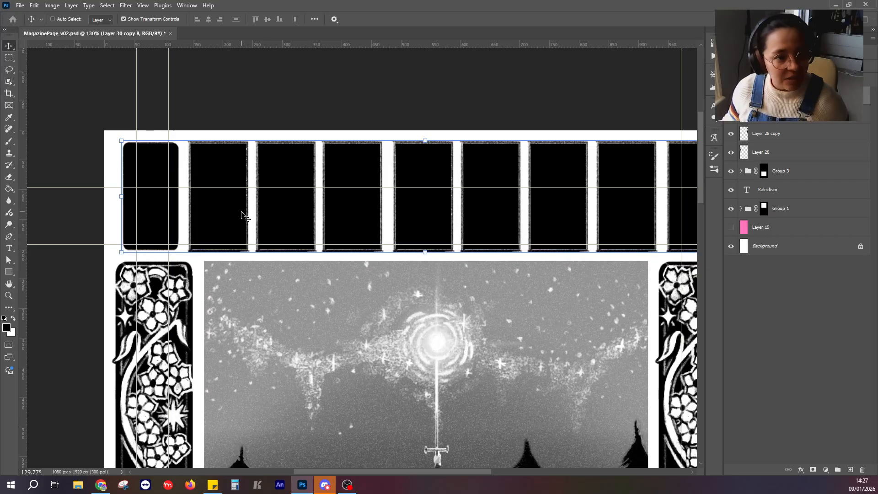
scroll(206, 199, up, 2)
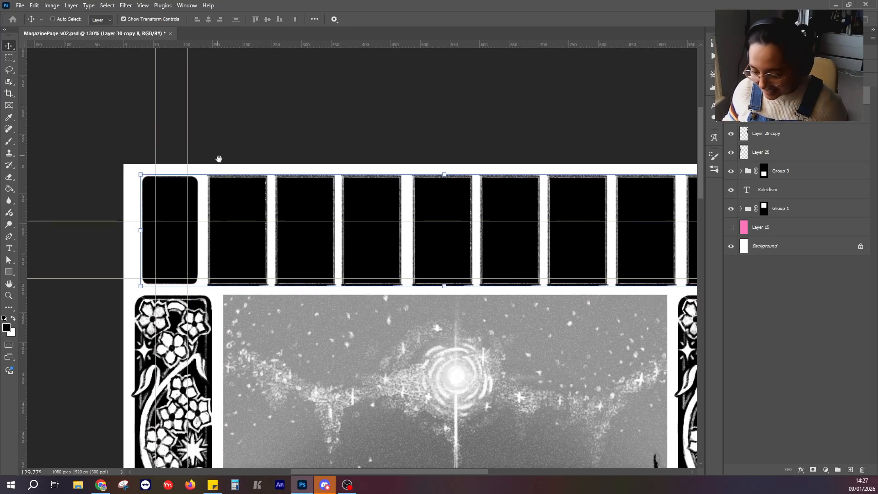
scroll(205, 199, up, 1)
Select the eight rough-edged black panels beside the first rounded one and cut them onto their own layer.
click(777, 171)
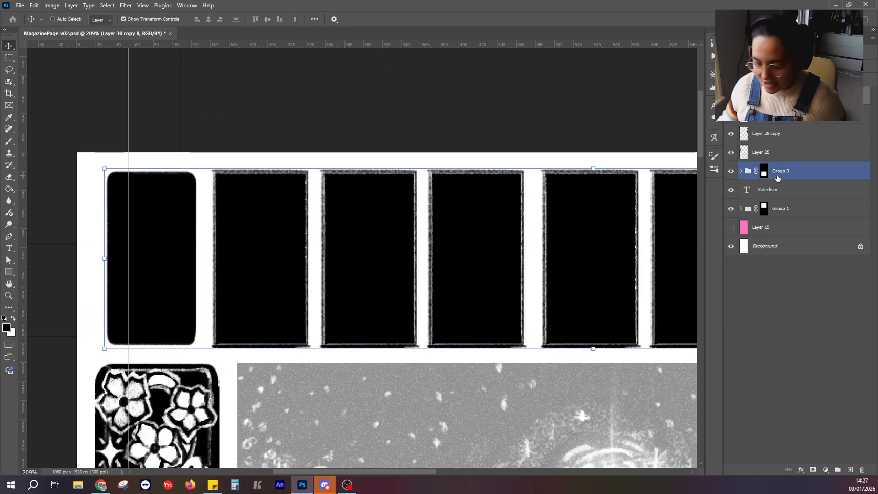
click(9, 57)
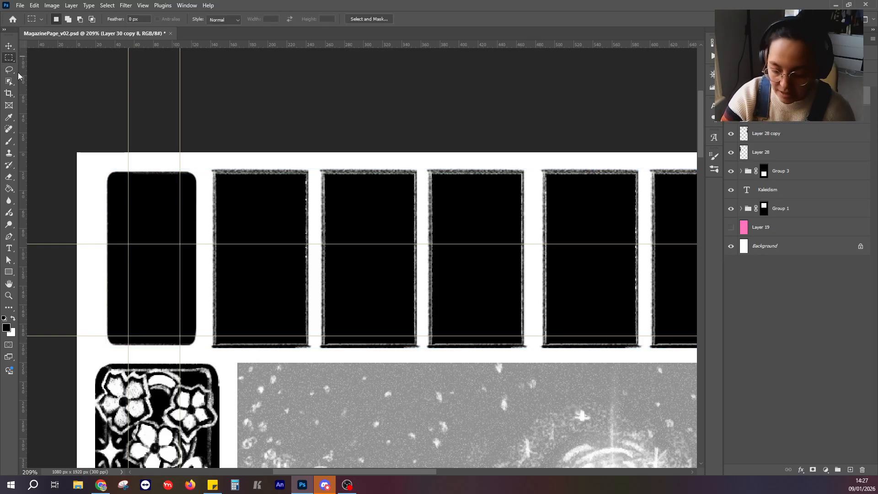
scroll(186, 74, down, 6)
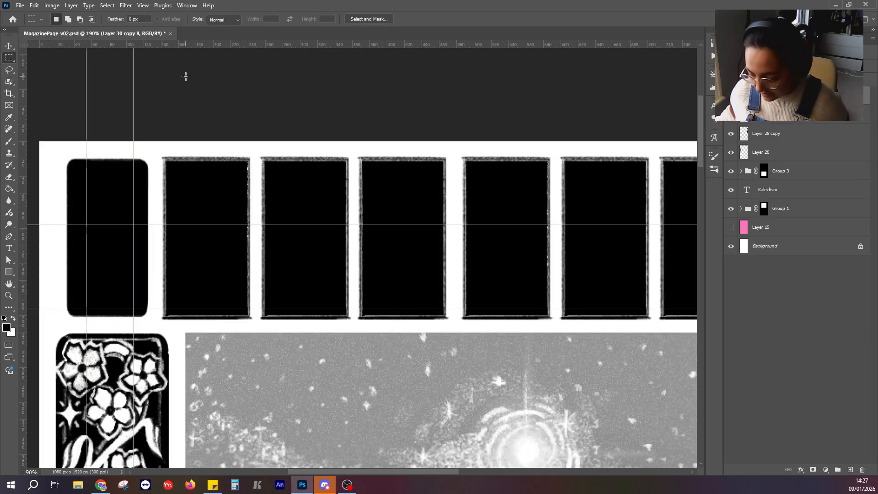
scroll(180, 180, up, 2)
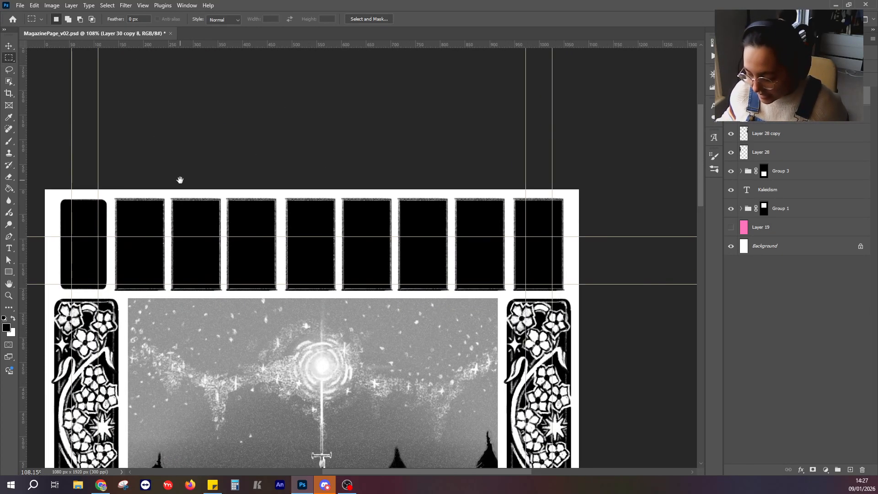
drag(118, 177, 581, 277)
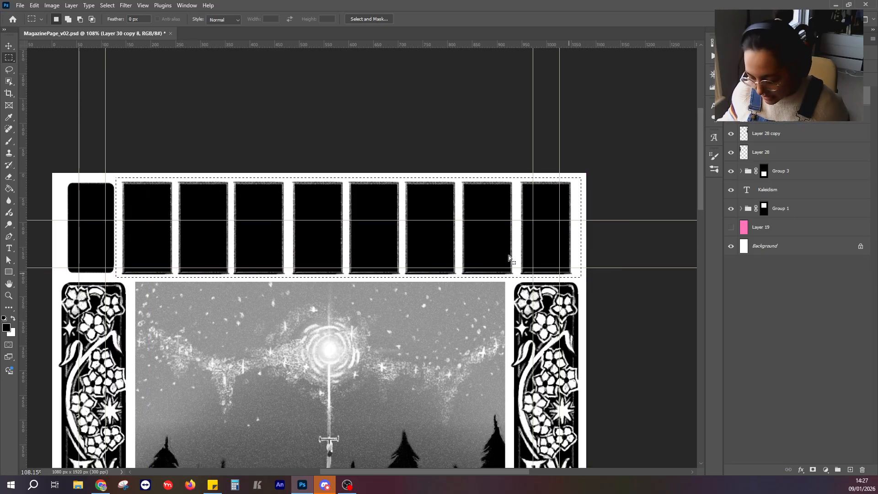
key(Delete)
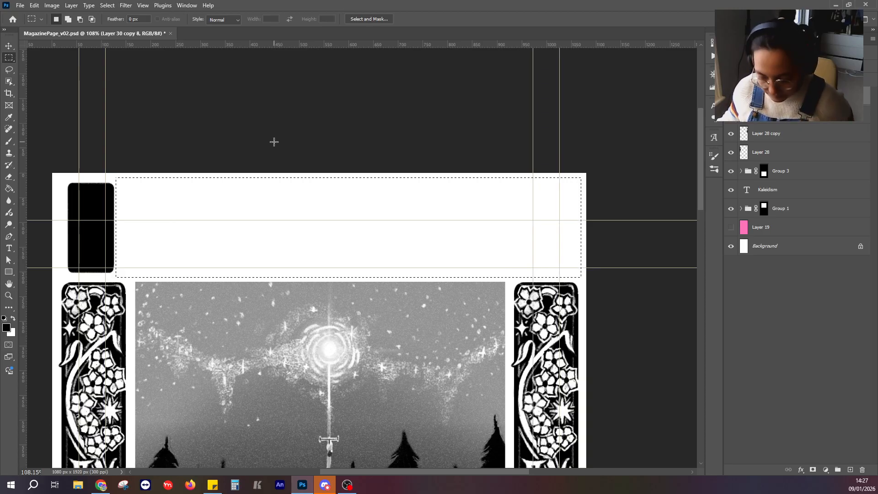
key(ctrl+z)
right_click(188, 199)
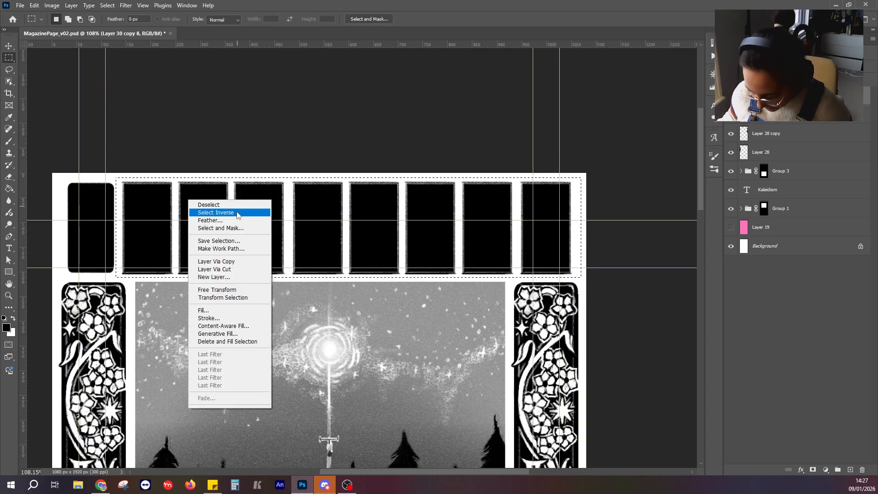
click(234, 268)
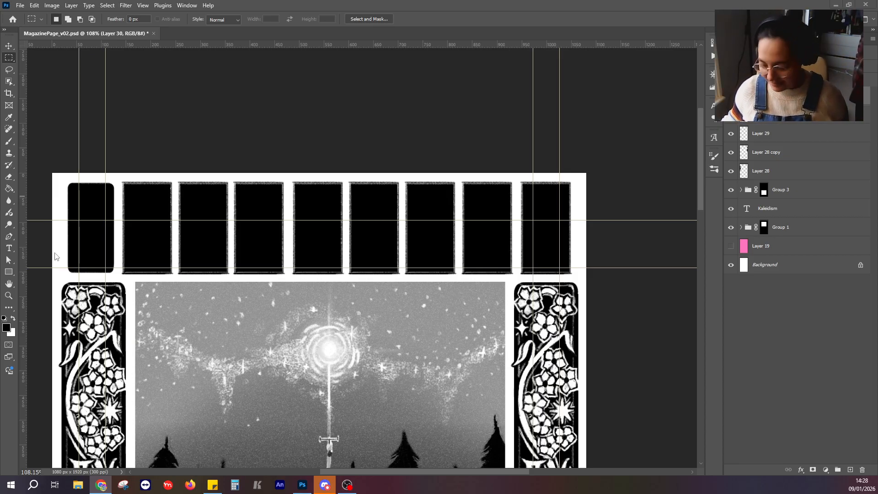
Erase the rough outline in a straight line along the left edge of the second panel in the top row.
click(453, 19)
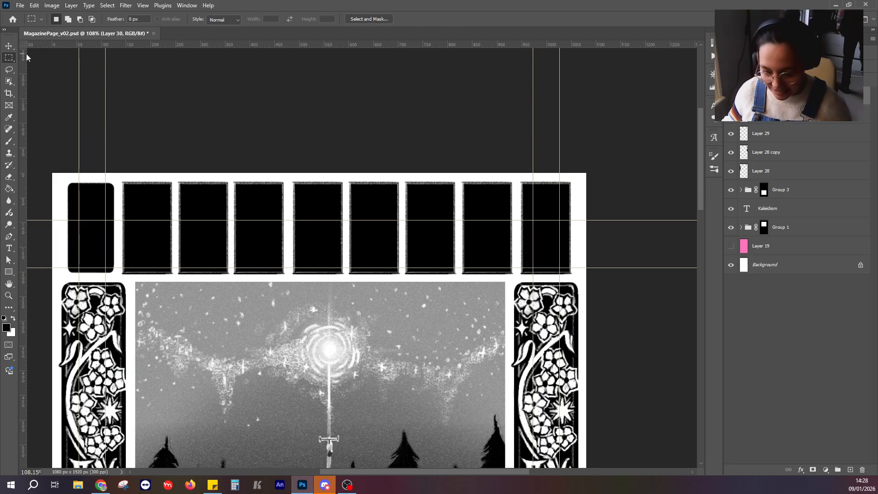
click(9, 141)
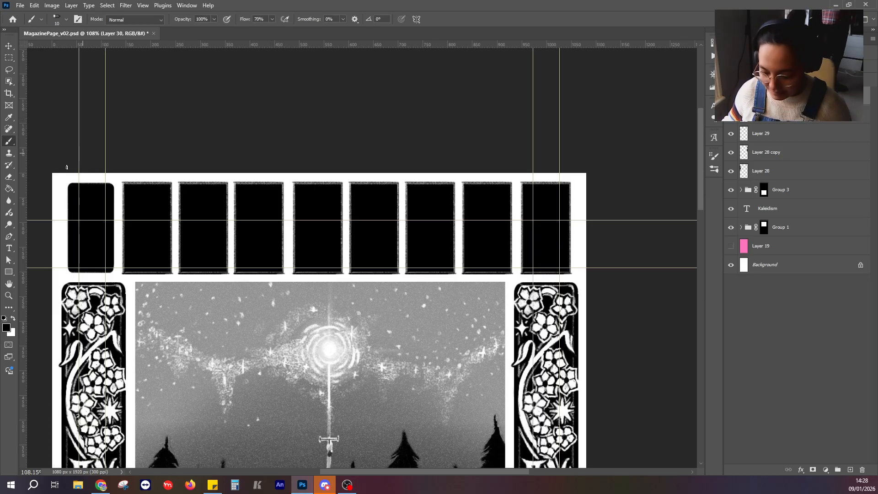
key(e)
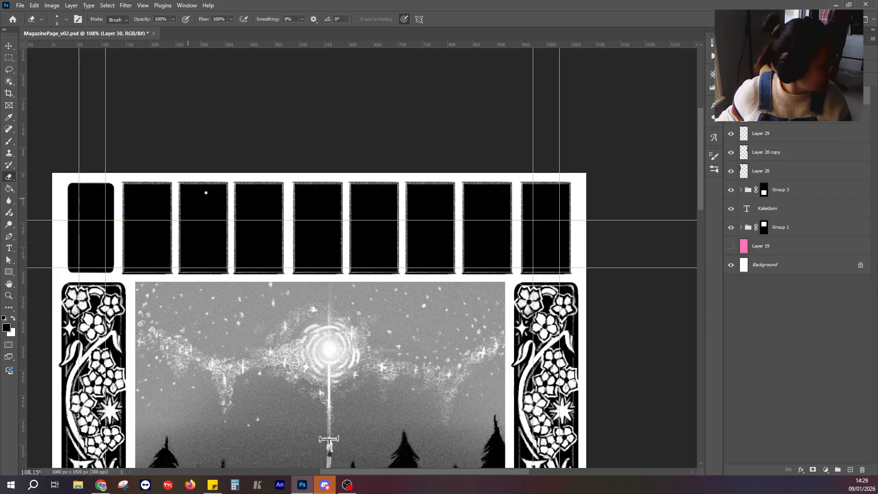
scroll(146, 192, up, 5)
scroll(128, 189, up, 3)
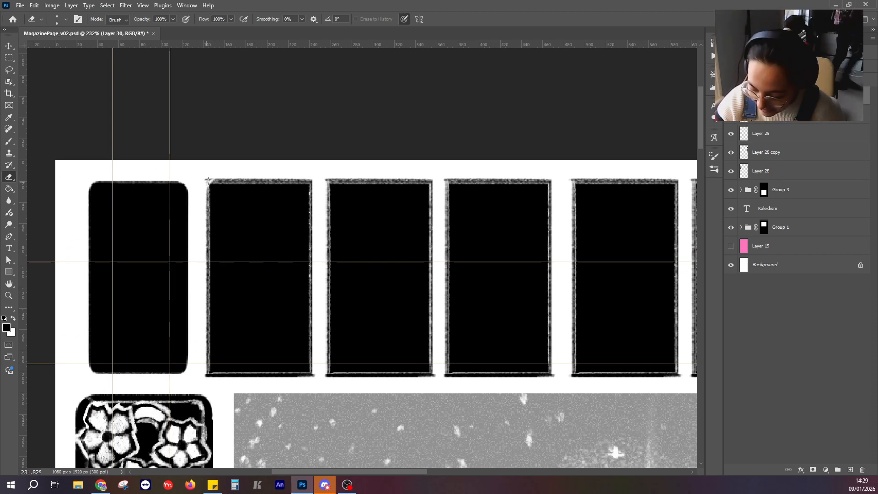
drag(207, 183, 207, 379)
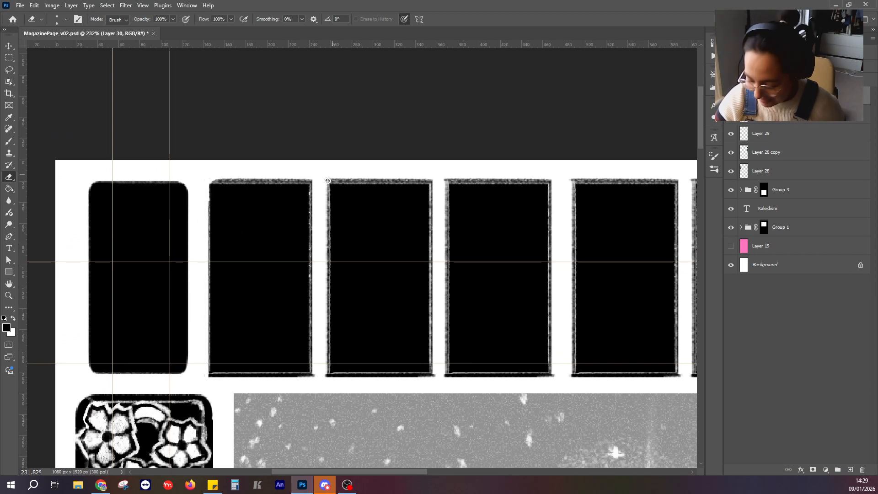
Erase the rough outline in straight lines along the second panel's right and bottom edges.
mouse_move(311, 180)
mouse_down()
mouse_move(319, 395)
mouse_move(316, 368)
mouse_up()
key(ctrl+z)
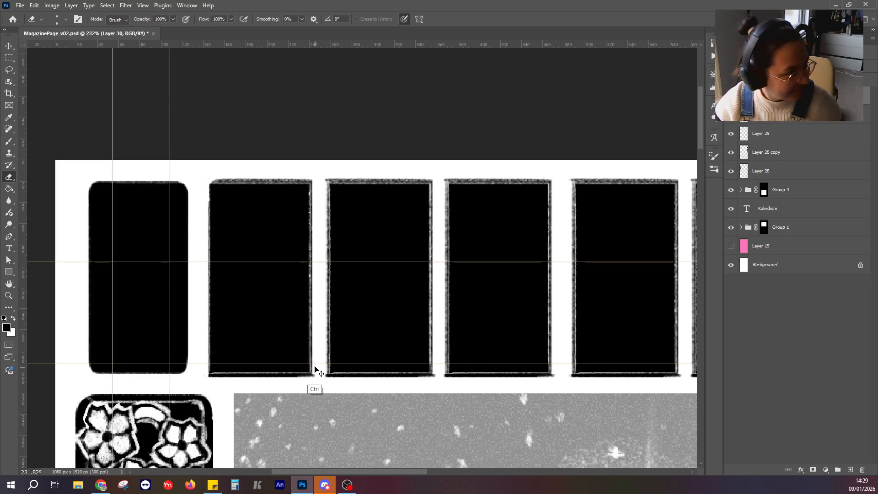
click(314, 177)
shift+click(317, 340)
shift+click(315, 373)
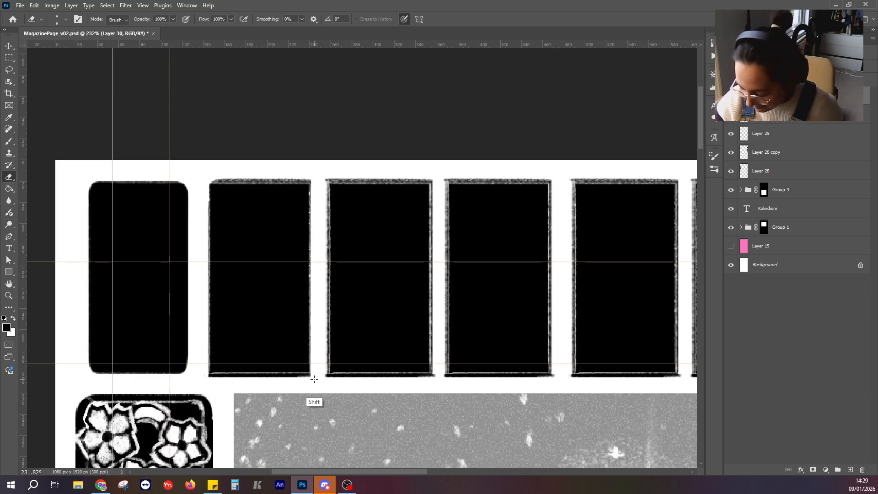
shift+click(208, 374)
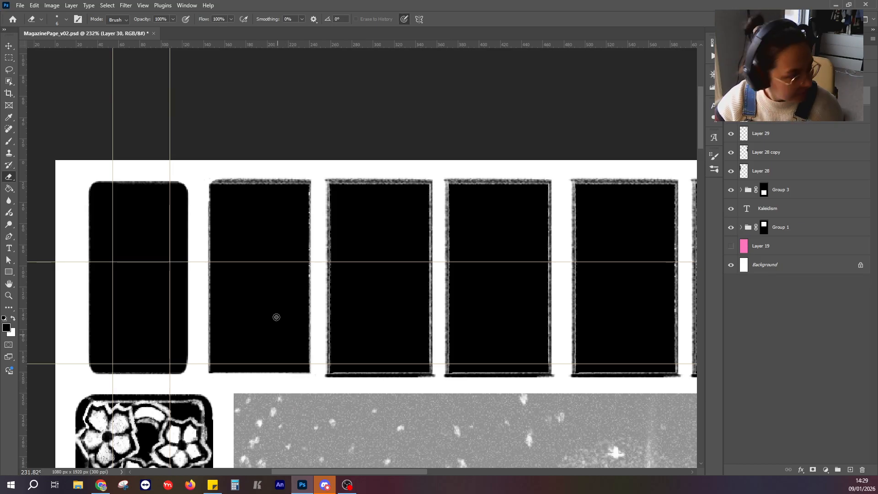
Erase the second panel's rough top edge and round off its two upper corners.
click(314, 179)
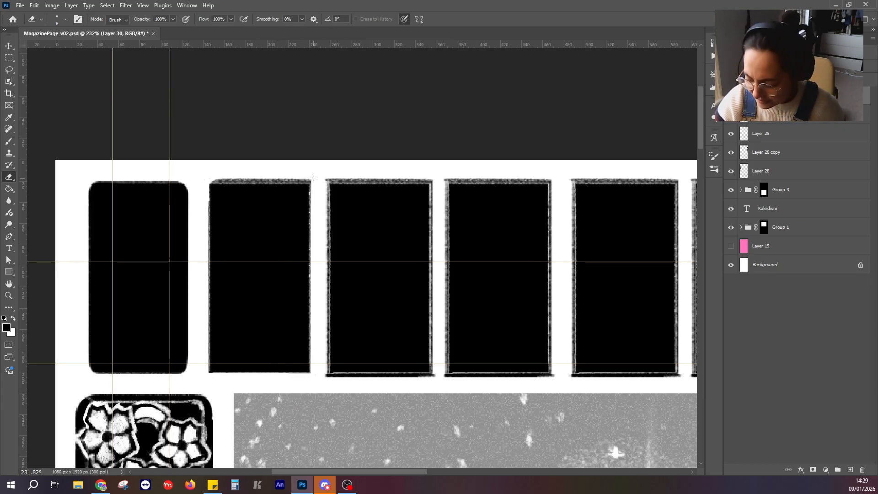
shift+click(209, 182)
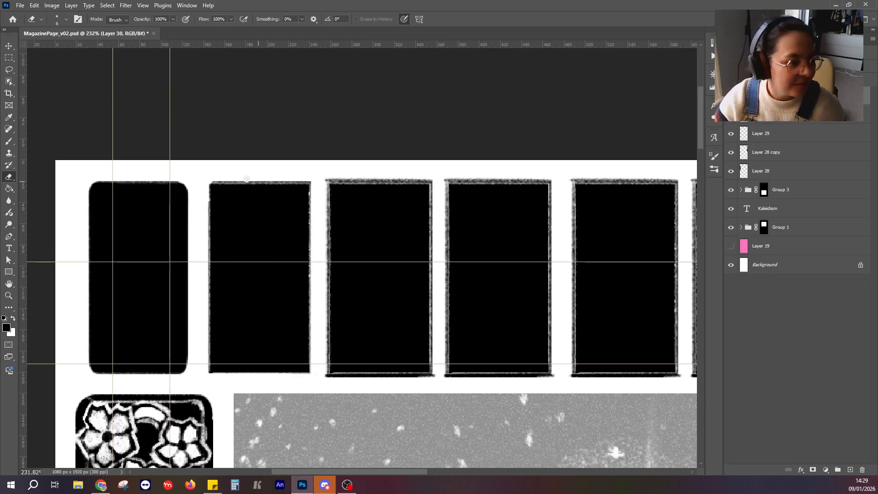
shift+click(312, 184)
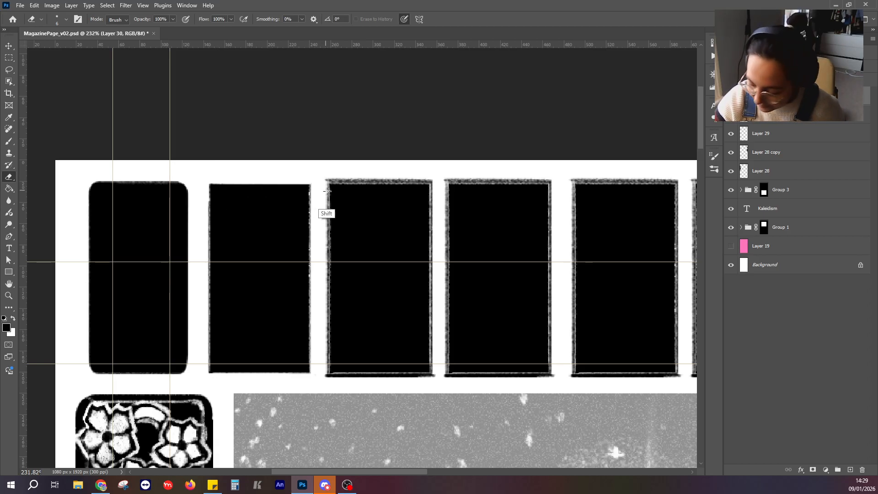
drag(211, 184, 208, 200)
mouse_move(304, 182)
mouse_down()
mouse_move(312, 202)
mouse_move(303, 184)
mouse_up()
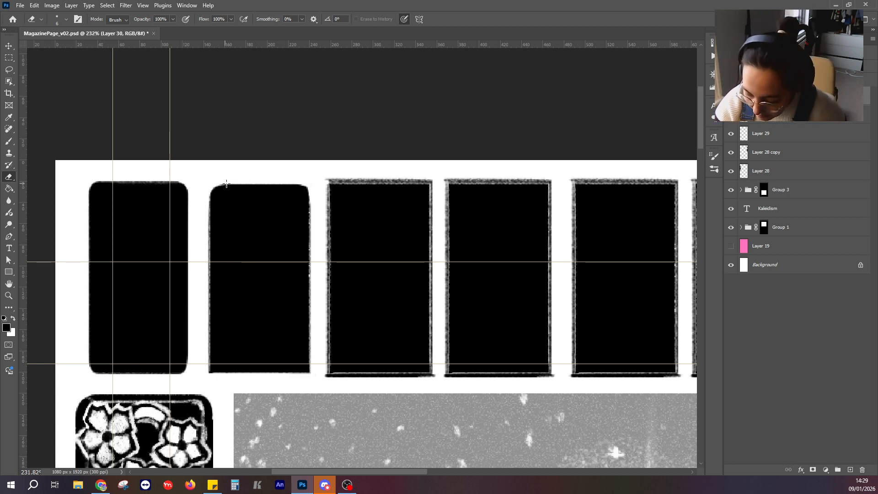
Trim the second panel's left and right edges straight with the Eraser and round off its two lower corners.
mouse_move(211, 185)
mouse_down()
mouse_move(201, 364)
mouse_move(204, 259)
mouse_up()
key(ctrl+z)
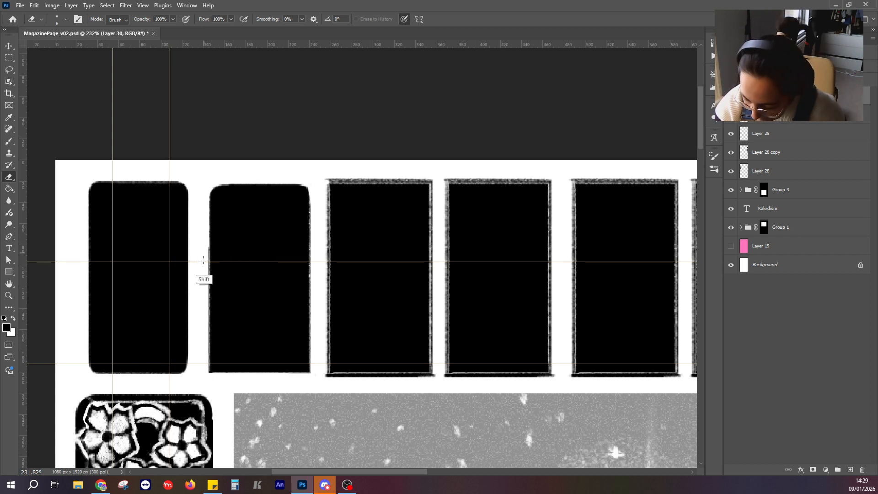
shift+click(208, 370)
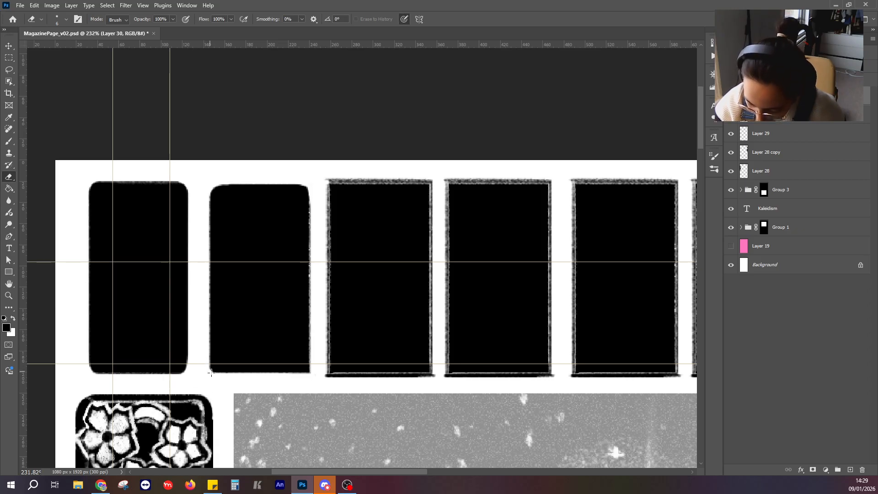
mouse_move(209, 373)
mouse_down()
mouse_move(217, 373)
mouse_move(209, 361)
mouse_move(216, 374)
mouse_up()
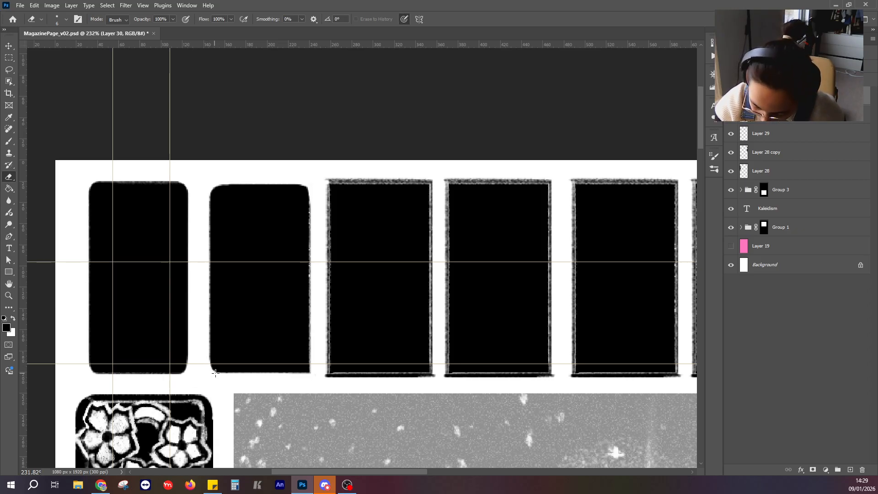
drag(311, 365, 306, 374)
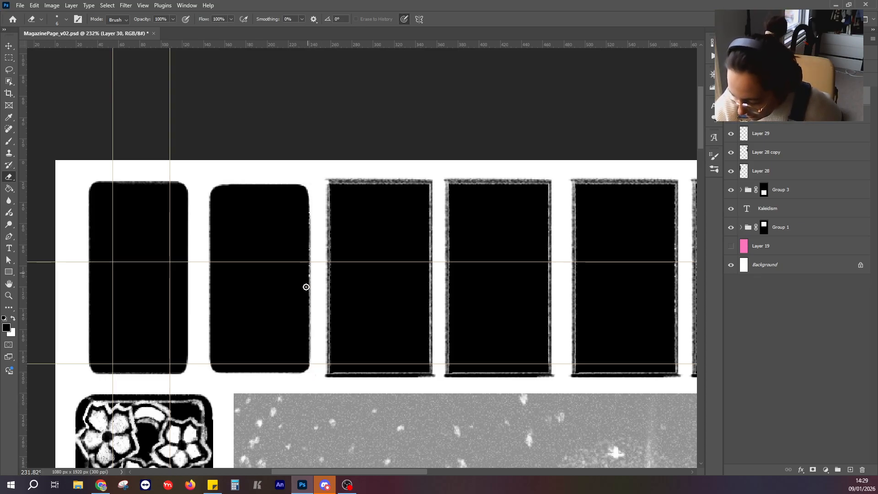
drag(311, 192, 312, 366)
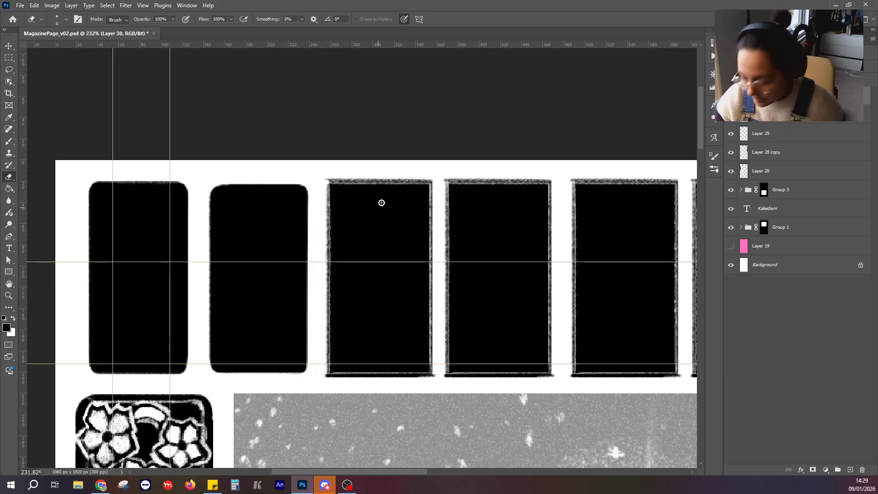
Erase the rough outline of the third panel in the top row in straight lines along all four edges.
drag(386, 235, 322, 198)
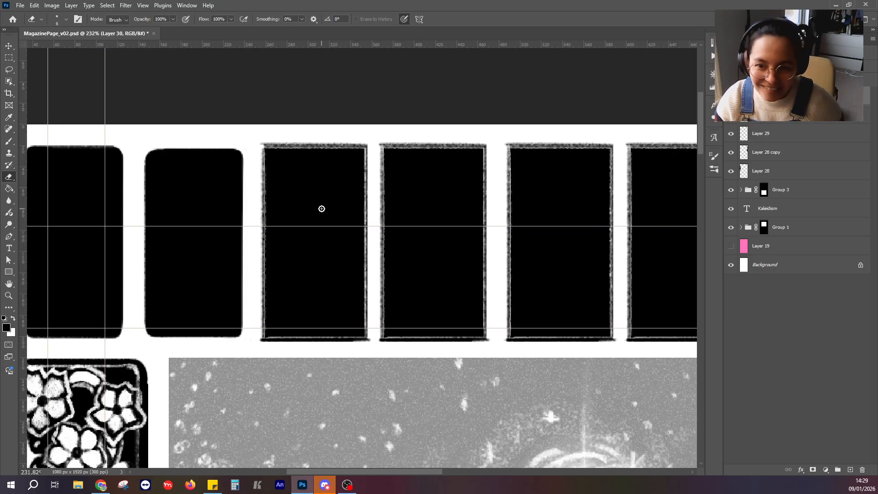
drag(263, 137, 260, 341)
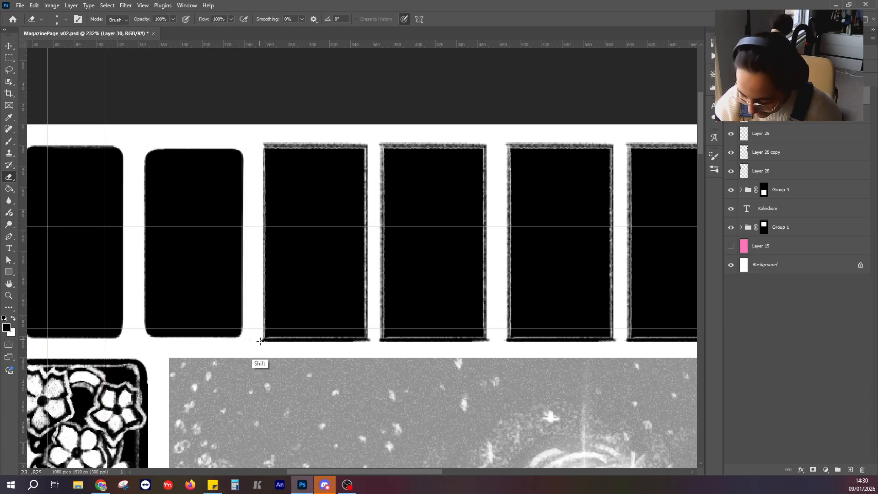
click(263, 143)
shift+click(368, 144)
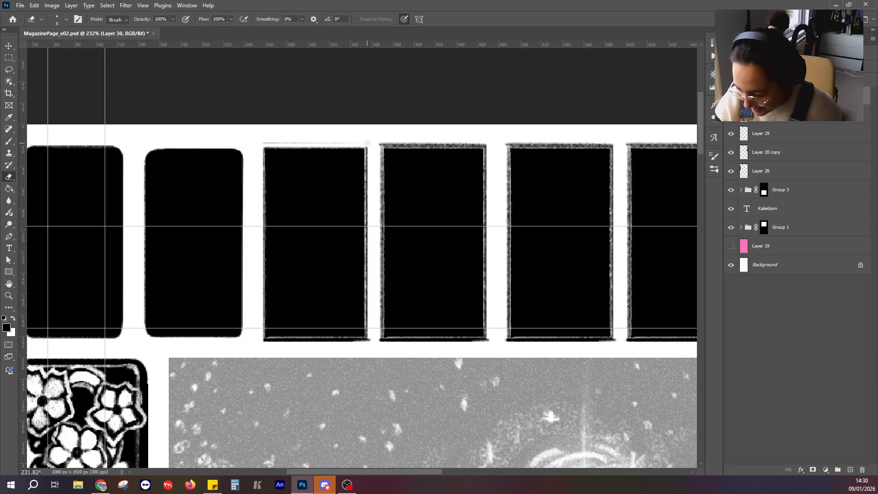
shift+click(375, 339)
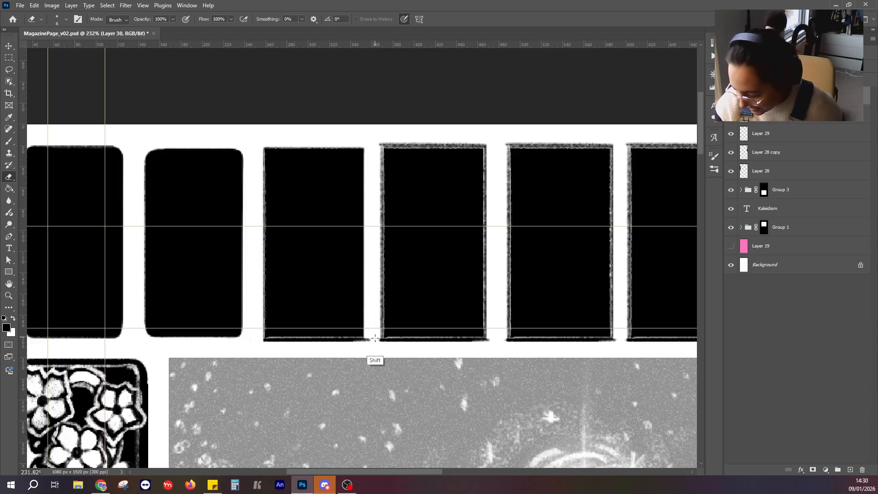
drag(372, 340, 263, 339)
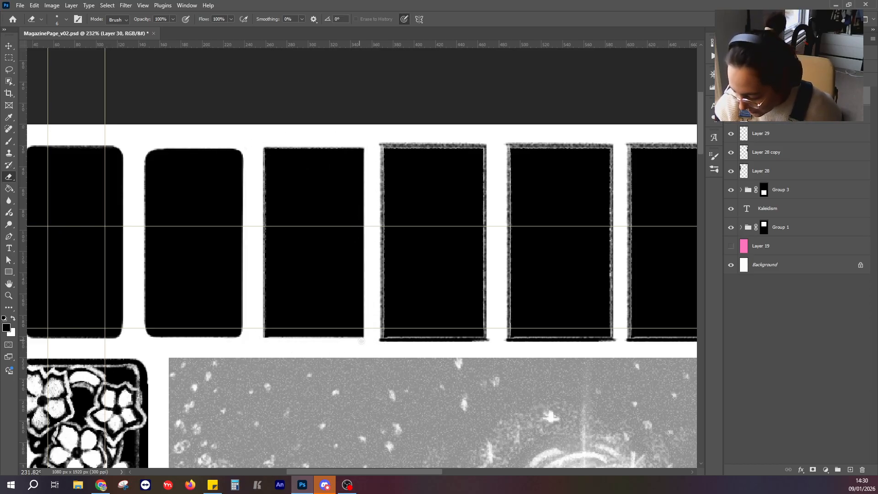
drag(367, 338, 263, 339)
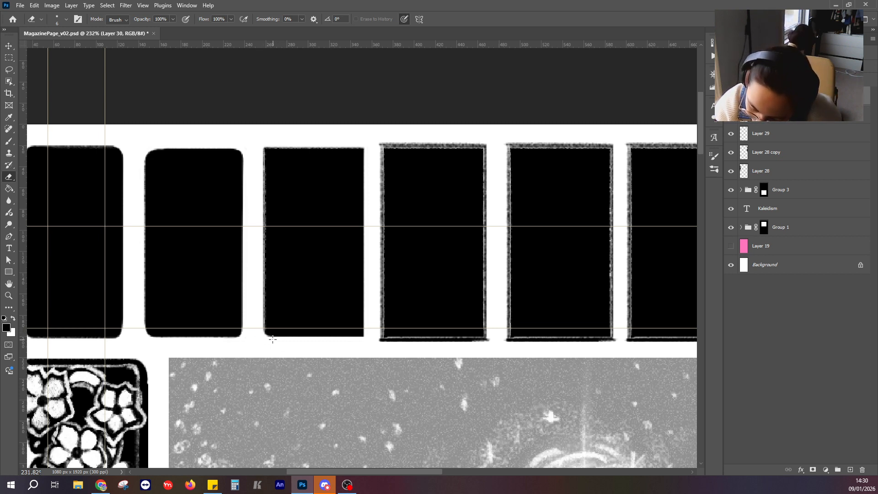
Round off the third panel's four corners with the Eraser and trim its left and bottom edges straight.
drag(266, 339, 263, 323)
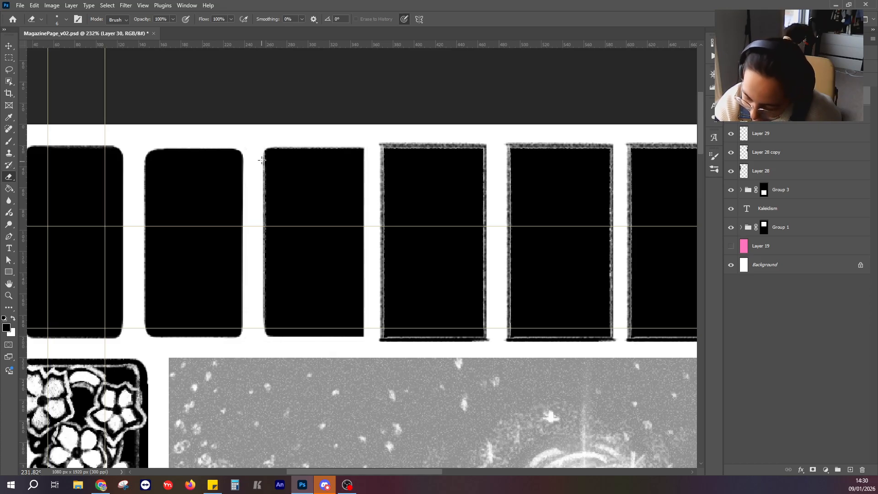
drag(262, 153, 258, 333)
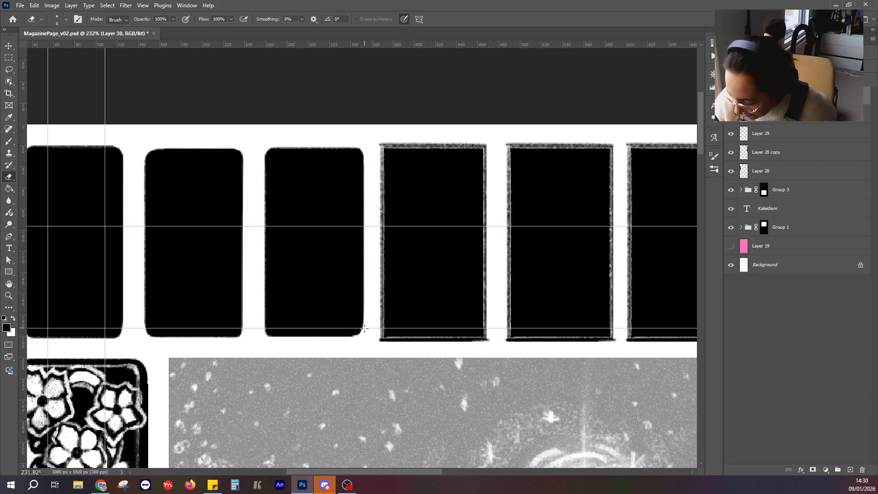
mouse_move(359, 339)
mouse_down()
mouse_move(273, 341)
mouse_move(264, 318)
mouse_up()
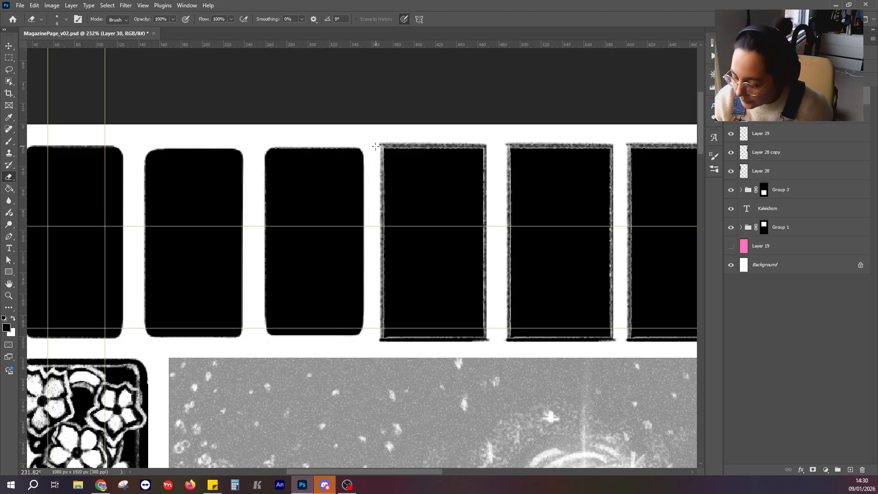
Erase the rough outline of the fourth panel in straight lines along all four edges.
mouse_move(381, 145)
mouse_down()
mouse_move(490, 145)
mouse_move(376, 143)
mouse_move(379, 337)
mouse_up()
drag(485, 146, 486, 338)
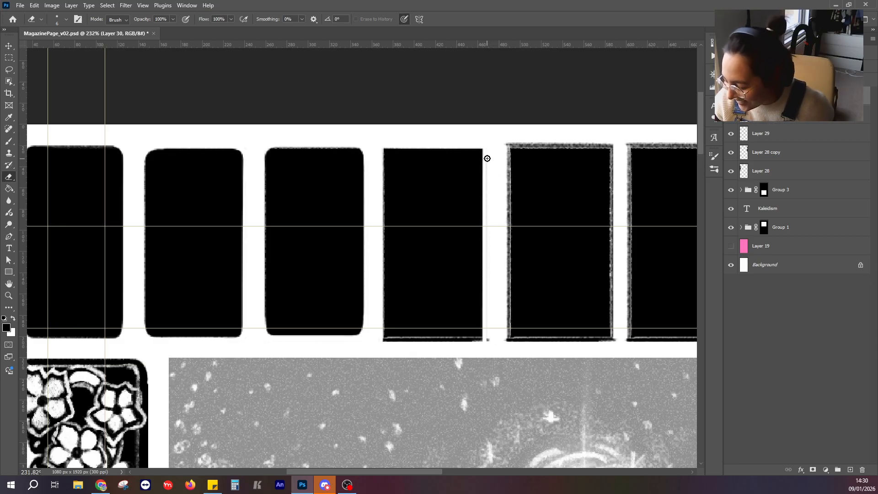
mouse_move(488, 158)
mouse_down()
mouse_move(490, 357)
mouse_move(375, 345)
mouse_move(485, 345)
mouse_move(371, 340)
mouse_up()
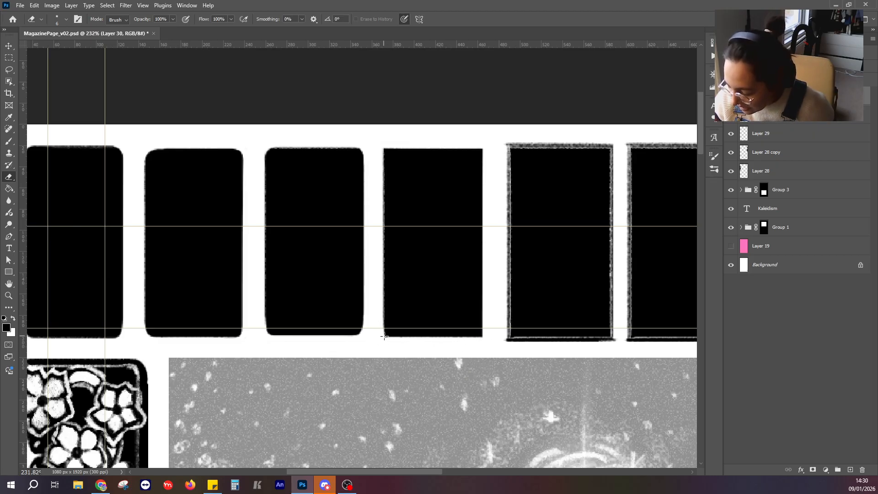
Round off the fourth panel's two lower corners and its upper-left corner with the Eraser.
drag(390, 339, 383, 329)
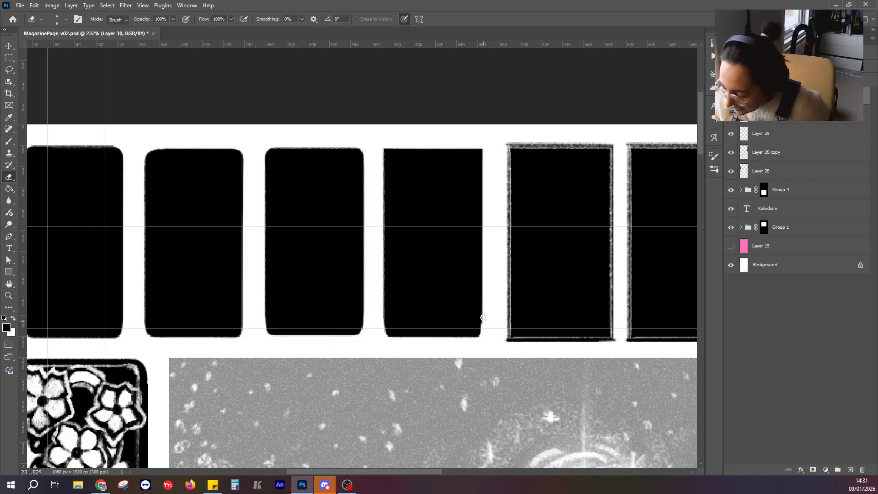
drag(481, 334, 467, 339)
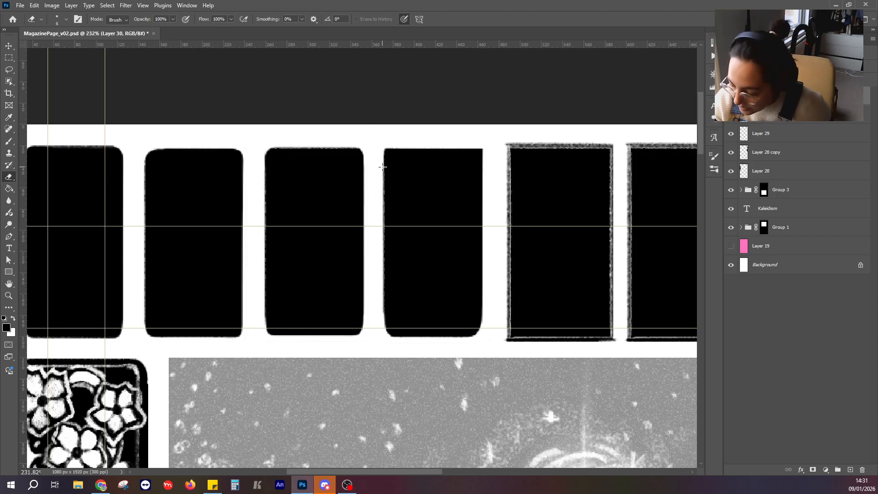
drag(382, 167, 393, 147)
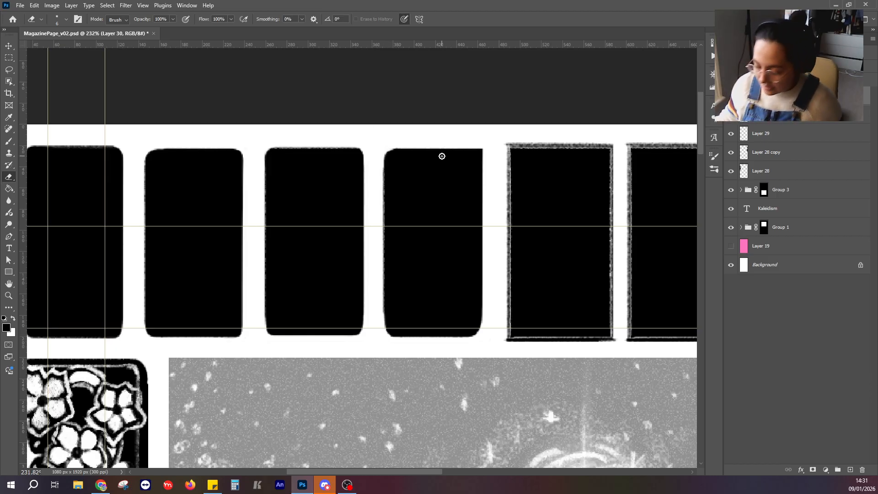
scroll(441, 155, down, 10)
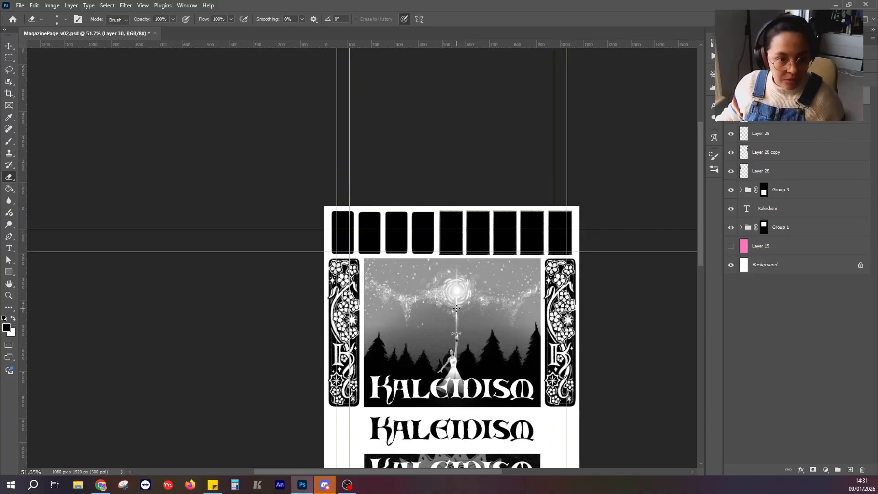
drag(489, 348, 391, 220)
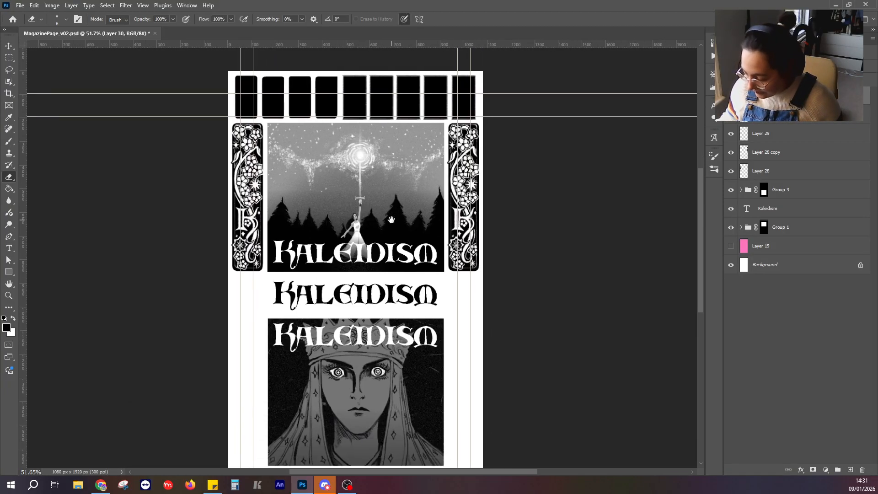
scroll(353, 343, up, 5)
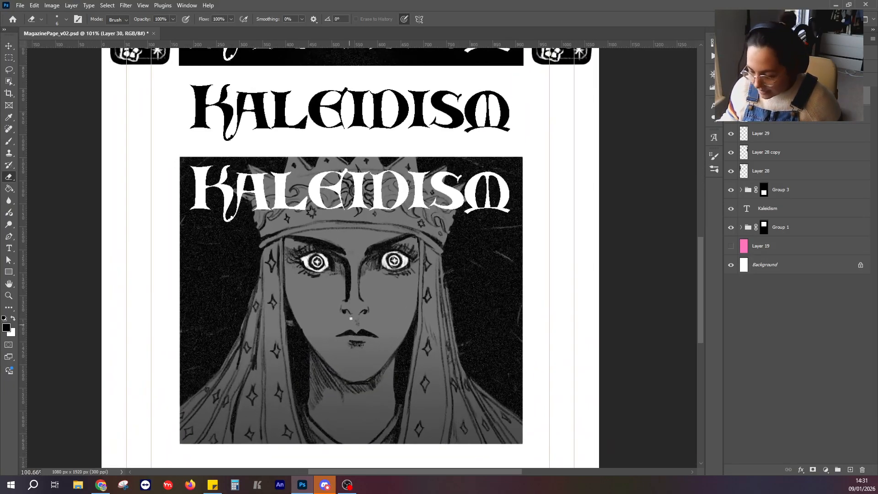
drag(351, 314, 361, 307)
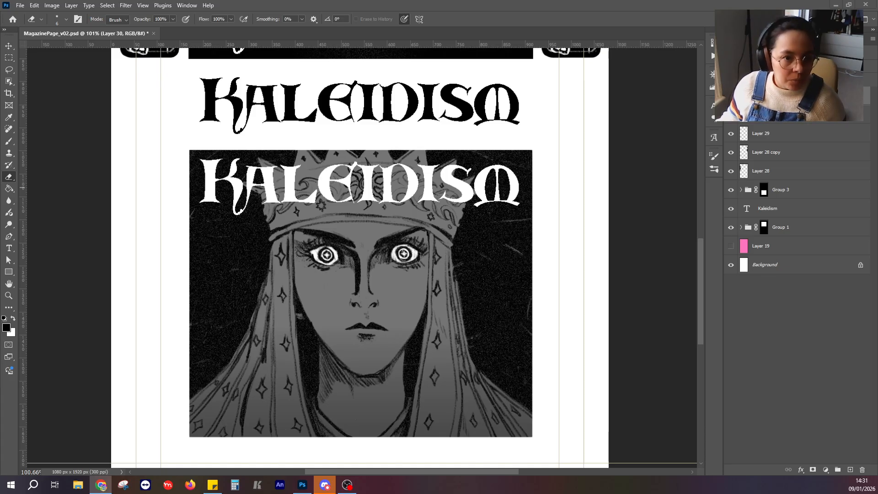
Switch to Chrome, look through the images in the kaleidism Instagram profile's angel post, and return to Photoshop.
click(100, 484)
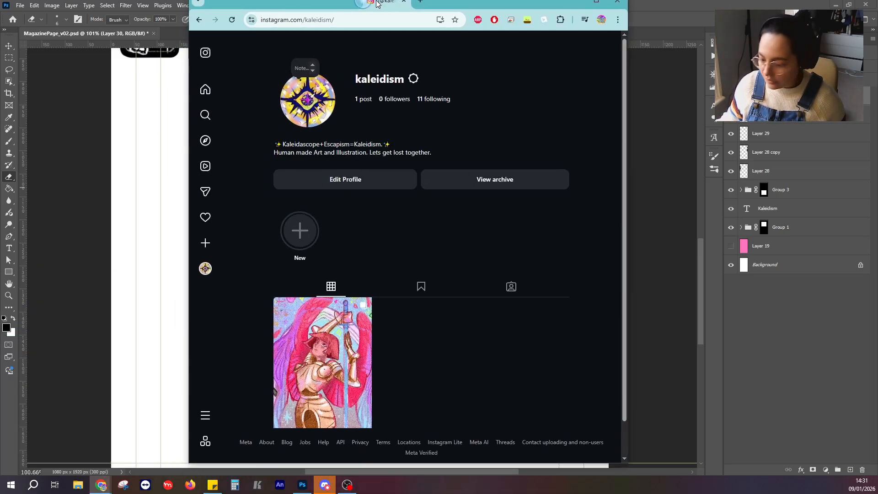
double_click(375, 5)
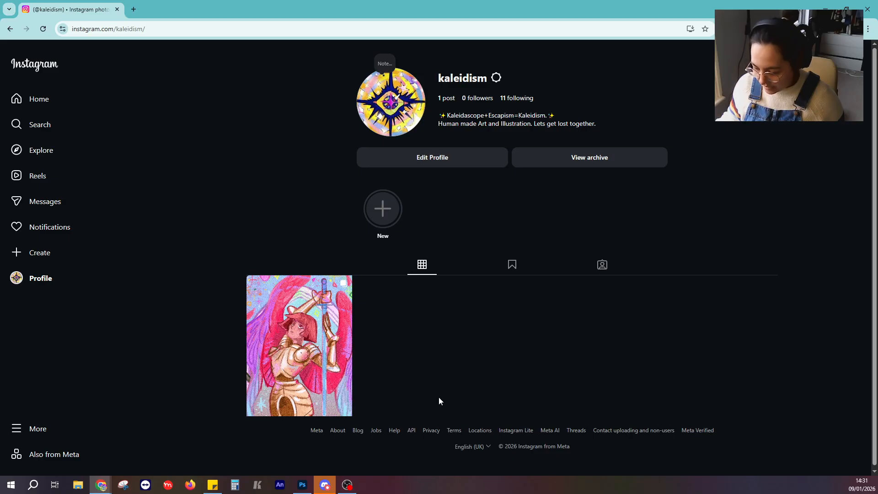
click(308, 308)
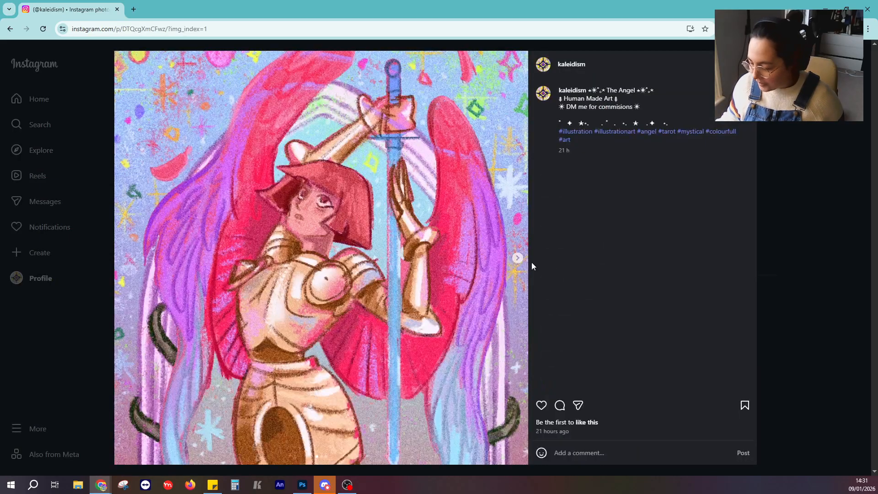
click(517, 258)
click(517, 258)
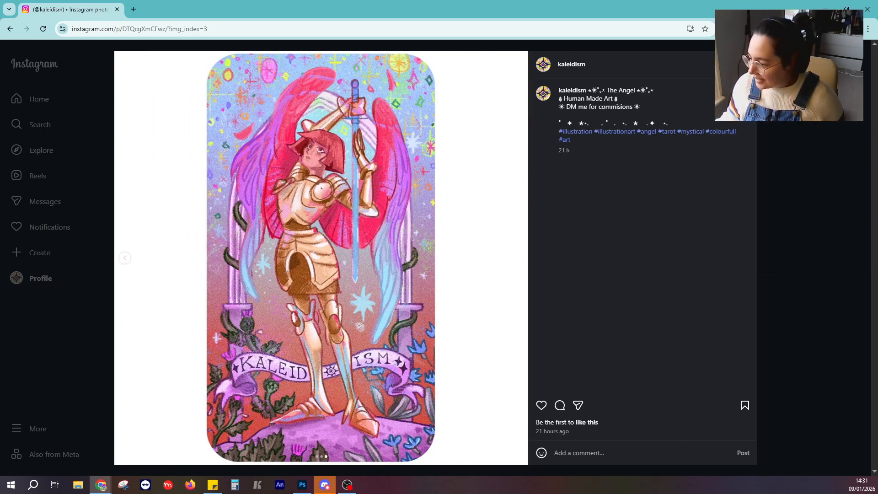
click(859, 53)
drag(672, 3, 0, 92)
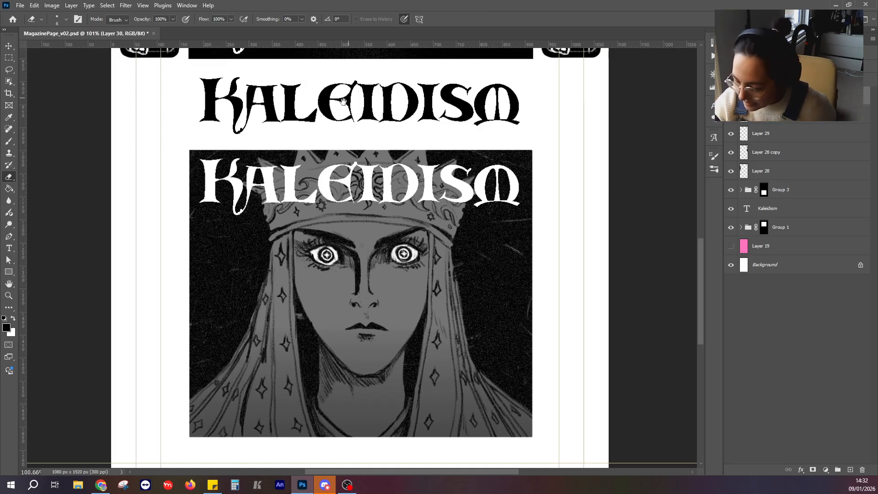
Round off the fourth panel's upper-right corner and trim its left edge straight with the Eraser.
scroll(343, 100, up, 15)
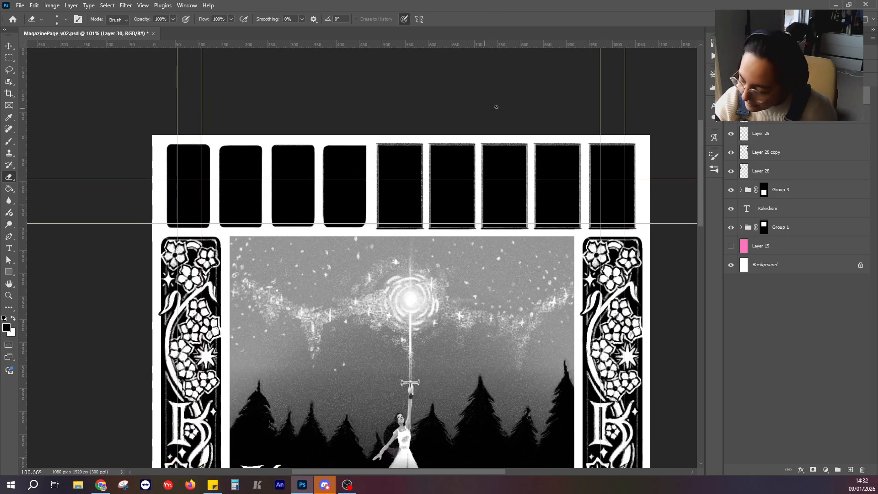
scroll(496, 107, right, 3)
scroll(317, 178, up, 3)
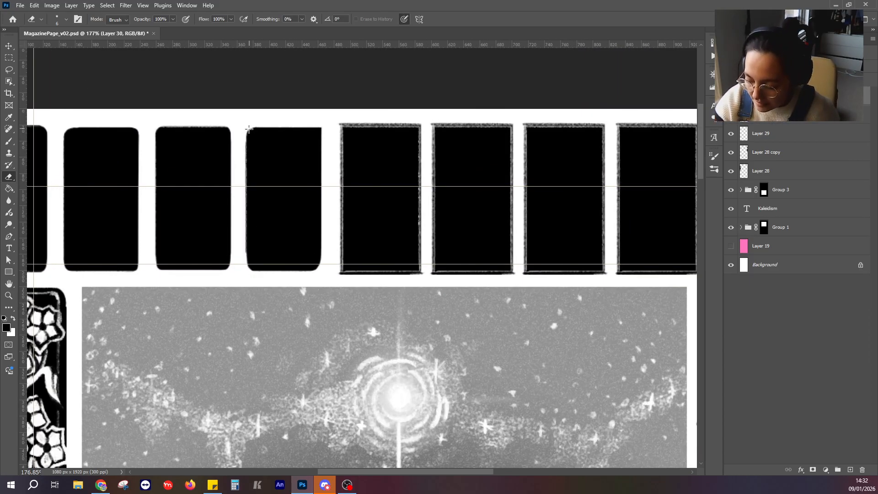
drag(246, 132, 246, 279)
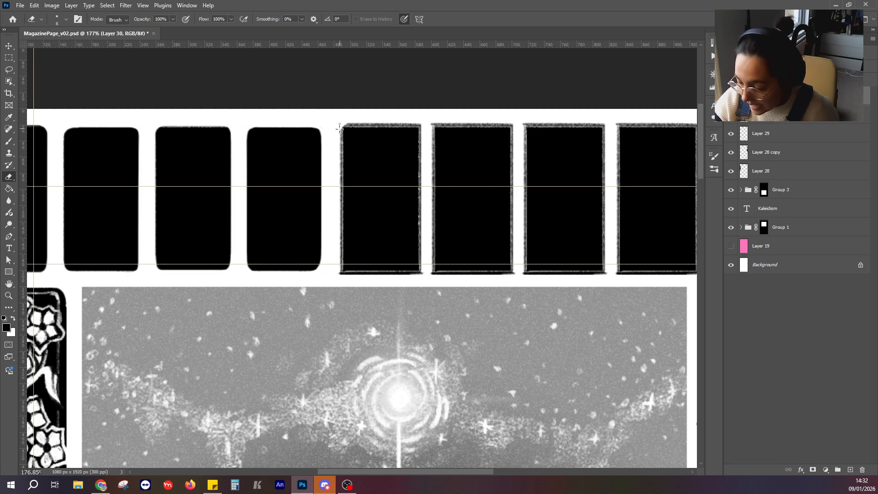
Erase the fifth panel's rough outline along all four edges and round off its corners.
drag(341, 128, 339, 281)
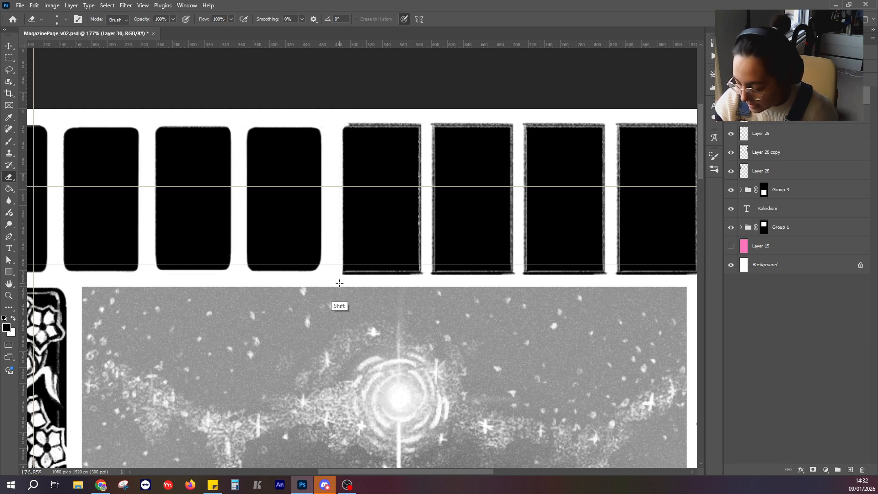
mouse_move(347, 126)
mouse_down()
mouse_move(428, 118)
mouse_move(425, 280)
mouse_move(333, 272)
mouse_move(371, 274)
mouse_move(351, 274)
mouse_up()
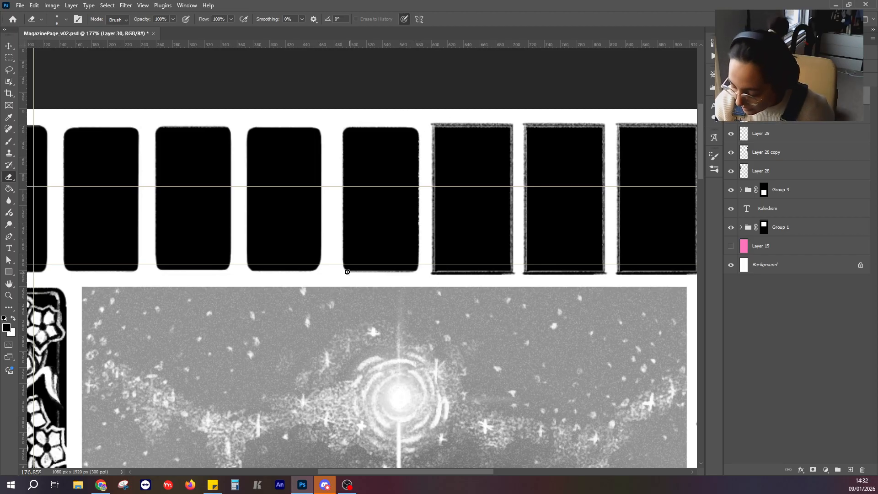
key(shift)
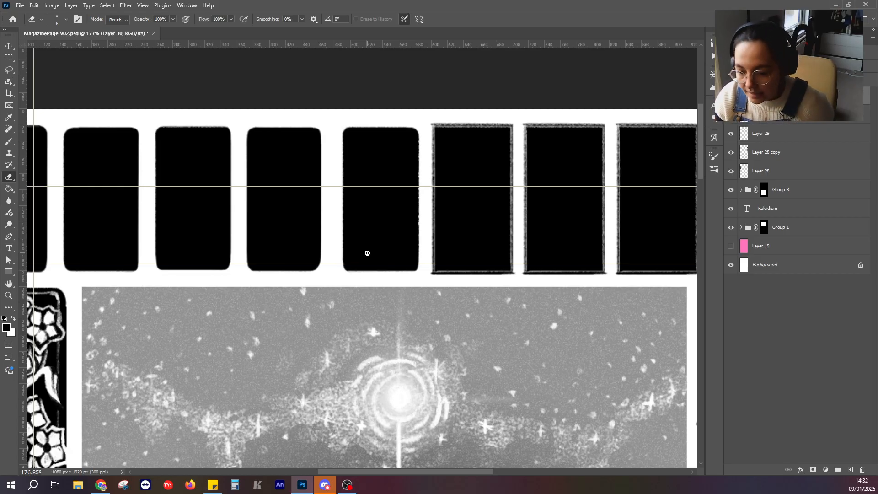
Erase the sixth panel's rough outline in straight lines, undoing the misplaced bottom stroke, and round off its four corners.
drag(432, 121, 432, 281)
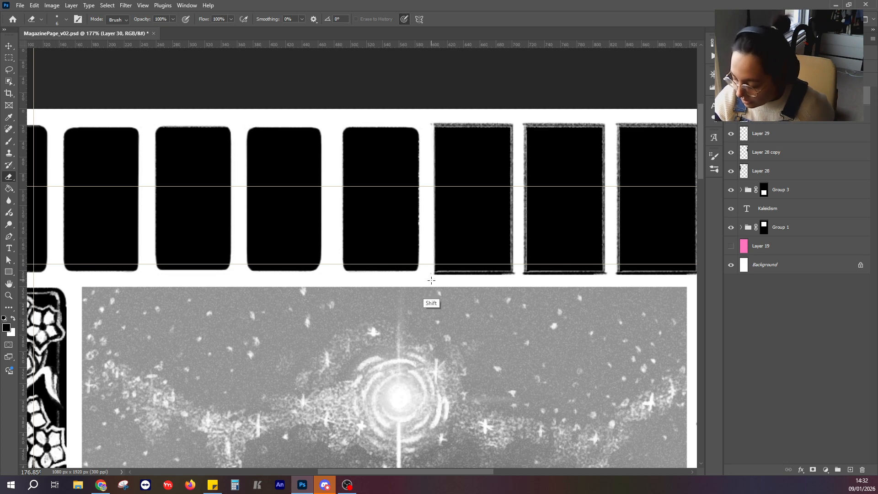
mouse_move(432, 125)
mouse_down()
mouse_move(526, 129)
mouse_move(420, 125)
mouse_move(512, 121)
mouse_move(522, 280)
mouse_move(435, 276)
mouse_up()
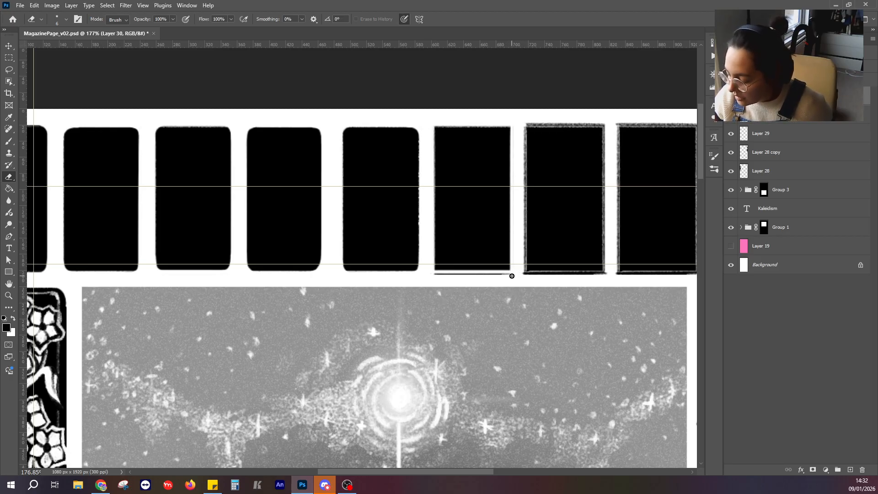
key(ctrl+z)
drag(507, 273, 434, 274)
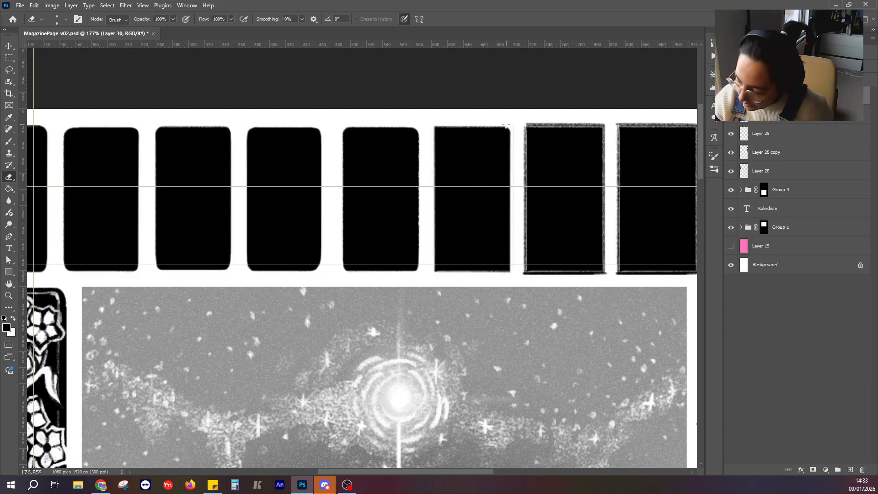
drag(513, 135, 512, 136)
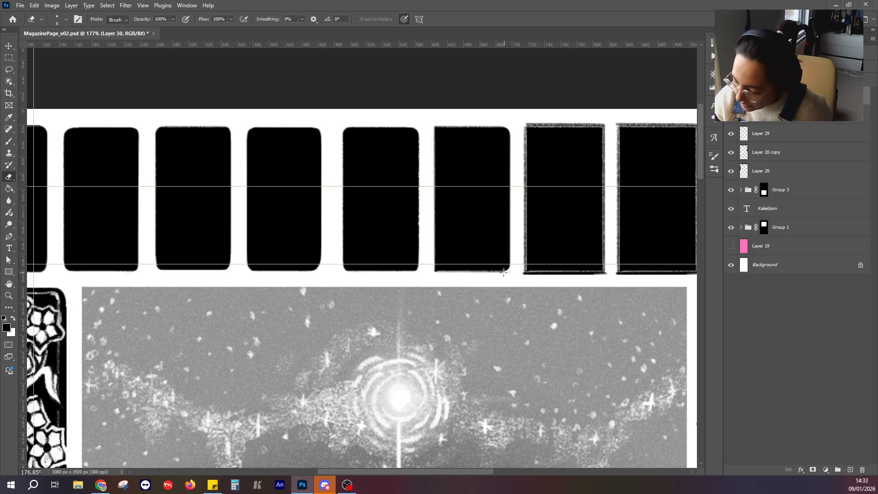
mouse_move(494, 273)
mouse_down()
mouse_move(429, 271)
mouse_move(438, 252)
mouse_move(433, 265)
mouse_move(447, 274)
mouse_move(434, 255)
mouse_up()
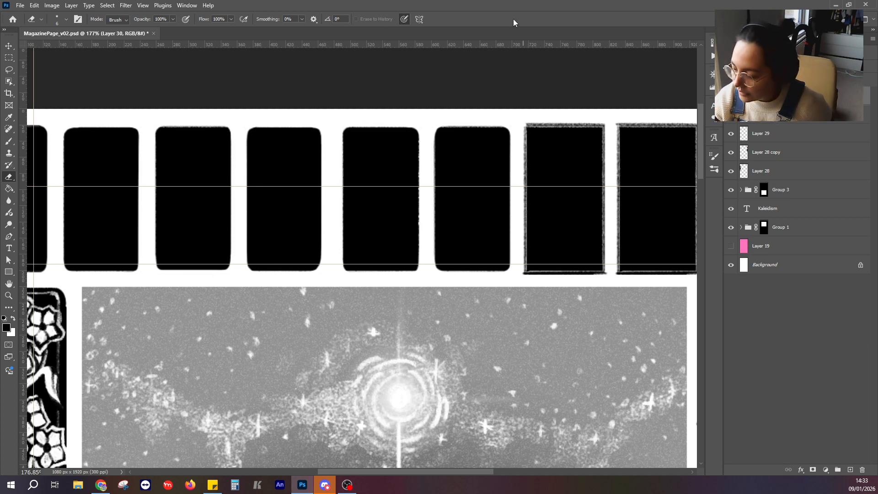
Erase the seventh panel's rough outline along its edges in straight lines and round off its four corners.
drag(559, 210, 398, 187)
drag(364, 107, 362, 266)
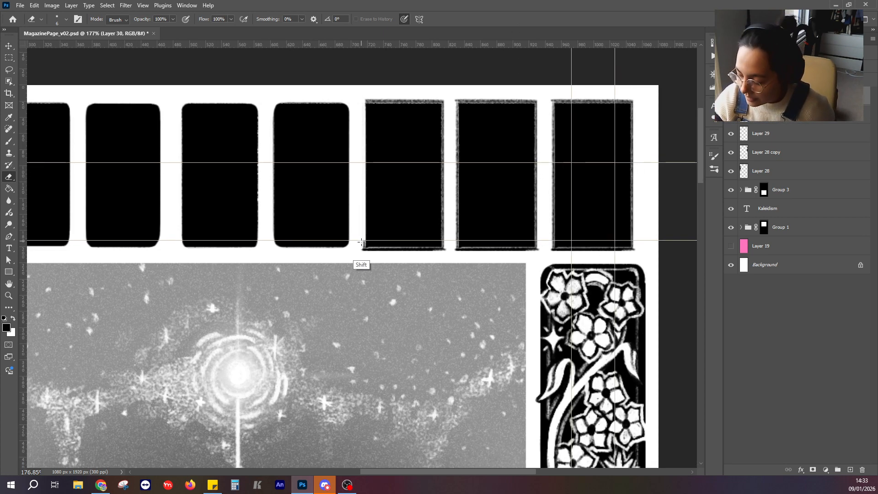
drag(363, 101, 360, 257)
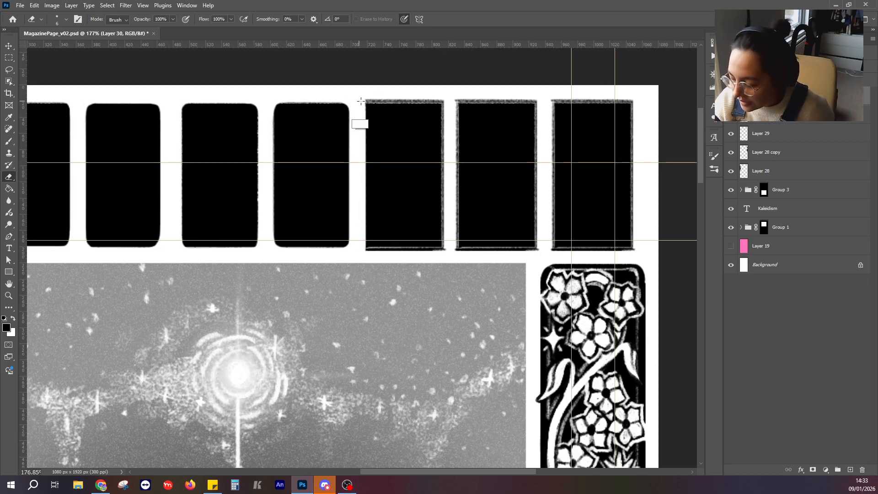
mouse_move(361, 101)
mouse_down()
mouse_move(448, 102)
mouse_move(376, 100)
mouse_move(444, 128)
mouse_move(449, 249)
mouse_move(366, 249)
mouse_up()
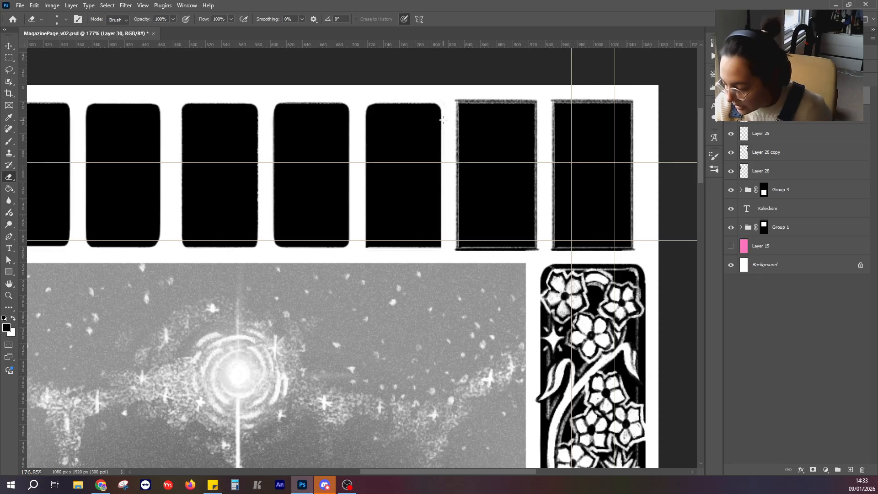
drag(442, 114, 441, 193)
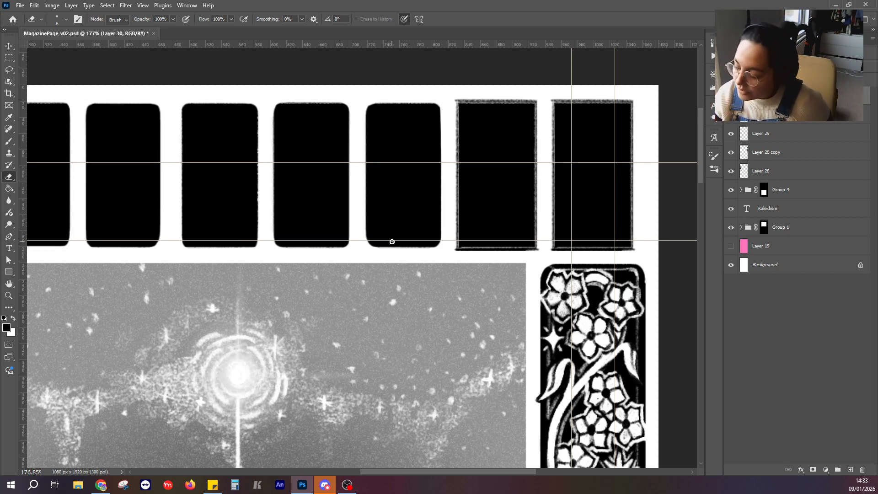
Erase the eighth panel's rough outline on all four sides, undoing the misplaced top stroke, and round off its corners.
drag(457, 102, 541, 102)
key(ctrl+z)
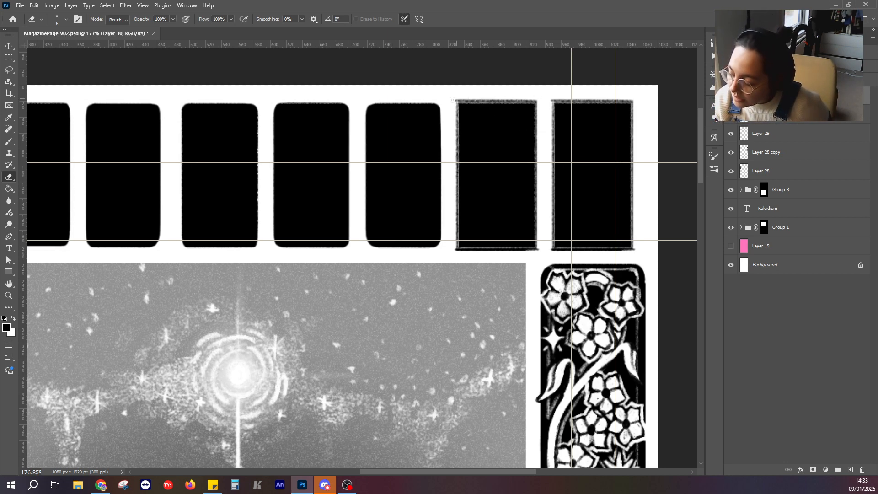
drag(455, 99, 545, 99)
mouse_move(456, 100)
mouse_down()
mouse_move(453, 255)
mouse_move(542, 247)
mouse_move(537, 255)
mouse_move(544, 73)
mouse_up()
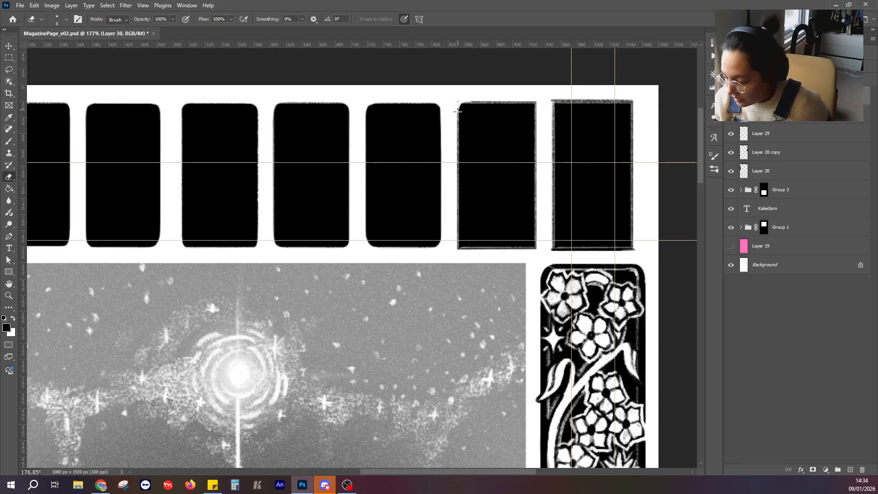
drag(458, 103, 456, 253)
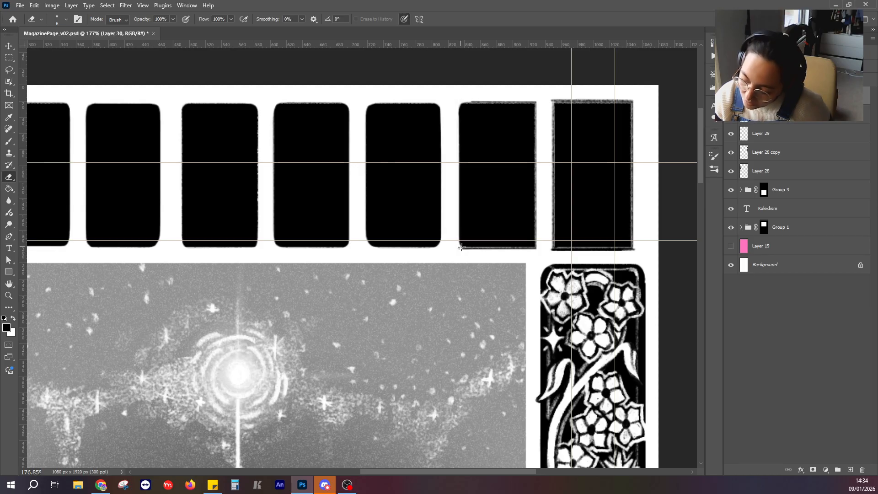
drag(458, 238, 472, 248)
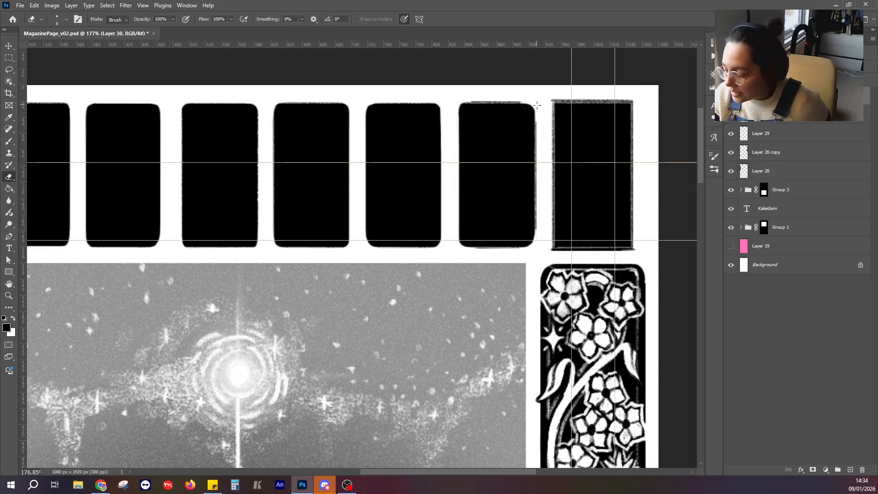
drag(537, 108, 538, 247)
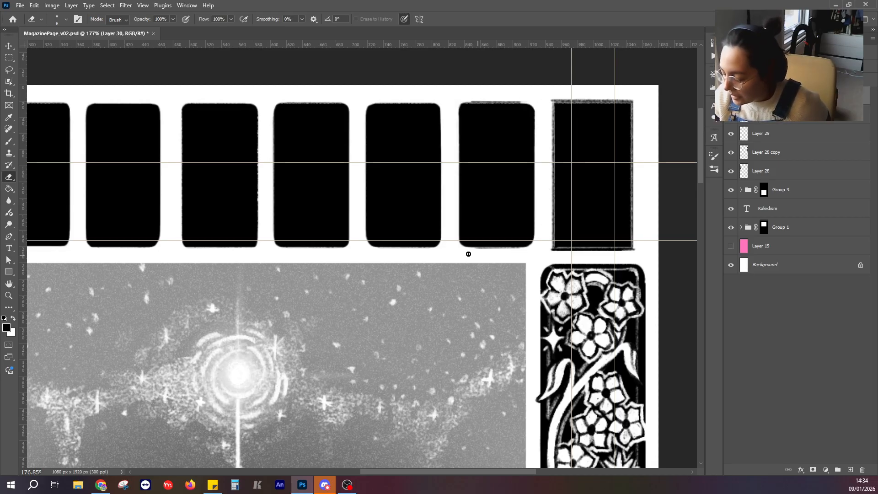
drag(467, 249, 538, 249)
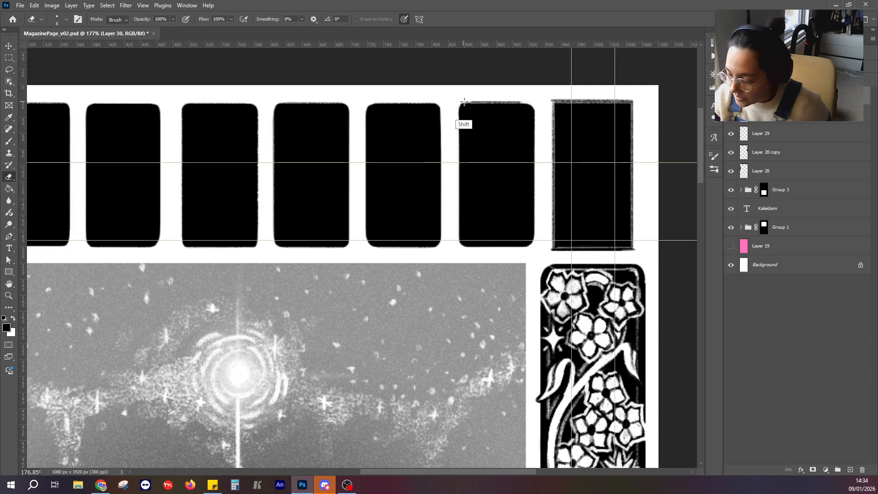
drag(465, 102, 523, 102)
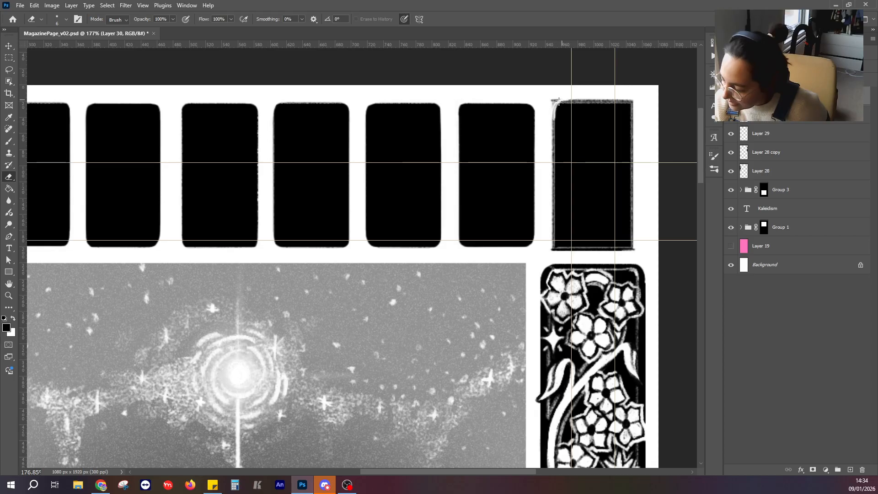
Erase the ninth panel's rough outline and leftover edge lines on all four sides, and round off its corners.
mouse_move(559, 101)
mouse_down()
mouse_move(553, 125)
mouse_move(558, 100)
mouse_up()
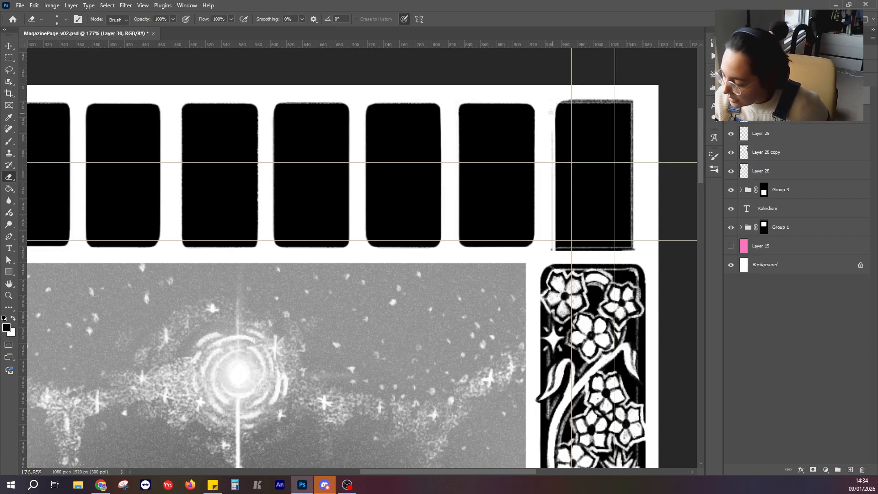
shift+click(551, 199)
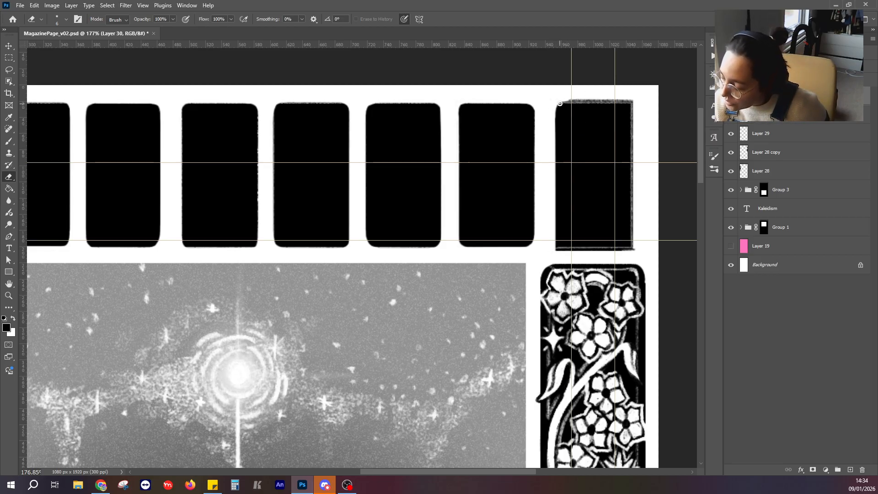
mouse_move(555, 105)
mouse_down()
mouse_move(647, 102)
mouse_move(561, 99)
mouse_move(620, 105)
mouse_up()
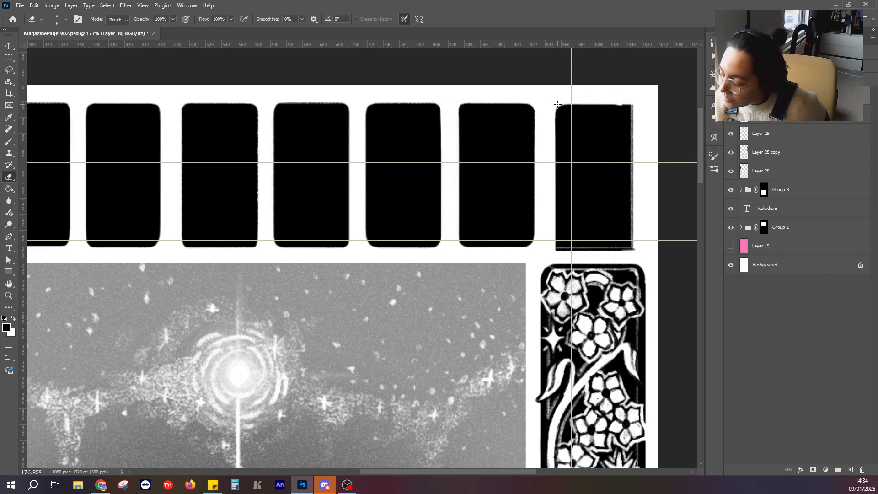
drag(625, 104, 632, 111)
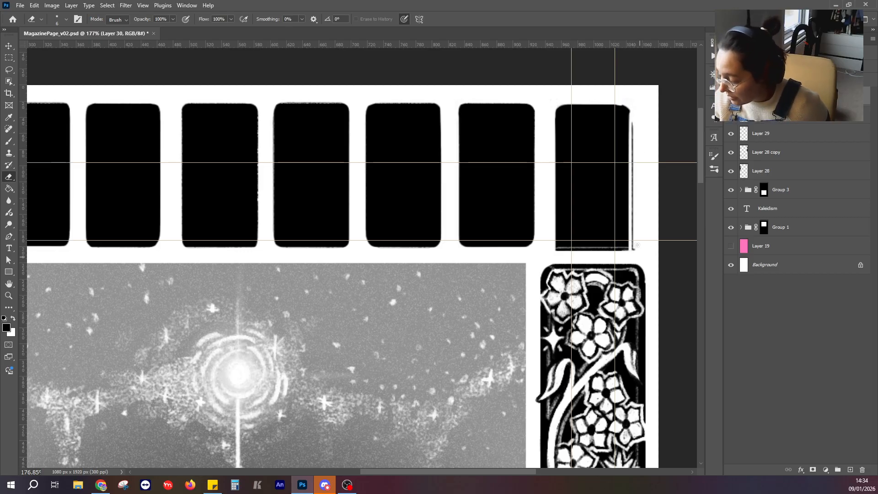
shift+click(635, 158)
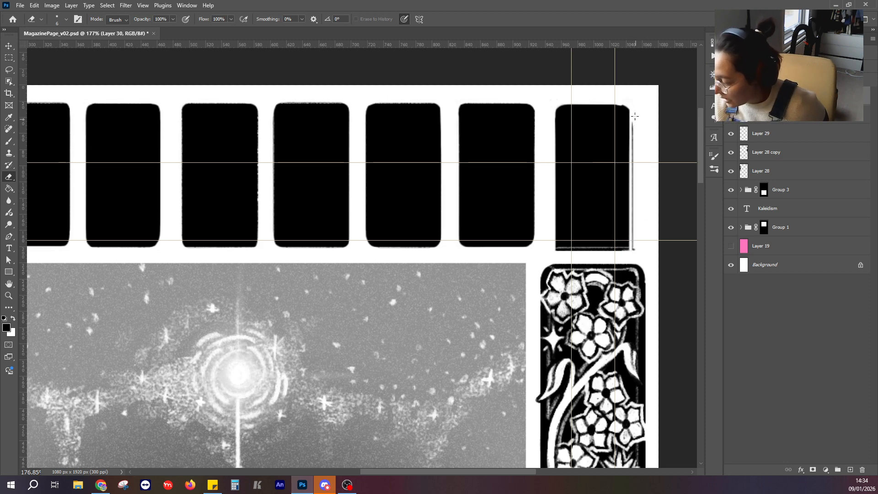
drag(633, 124, 633, 142)
mouse_move(619, 103)
mouse_down()
mouse_move(627, 108)
mouse_move(634, 279)
mouse_up()
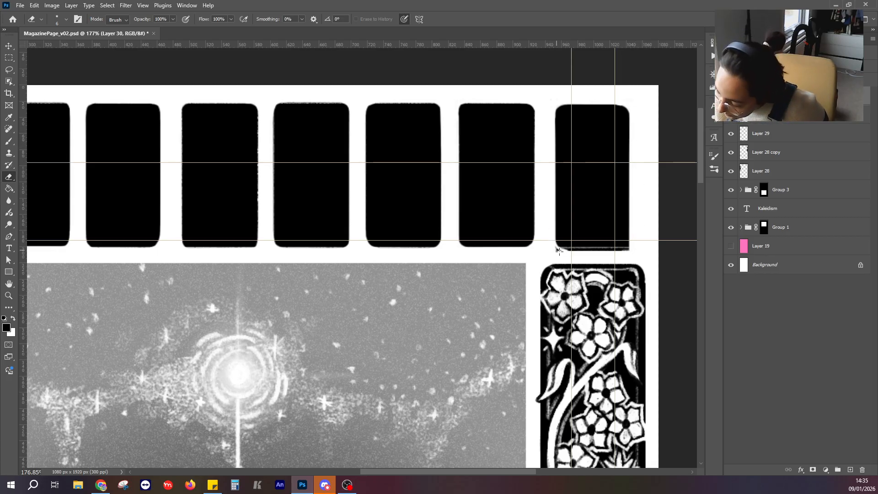
drag(556, 248, 630, 249)
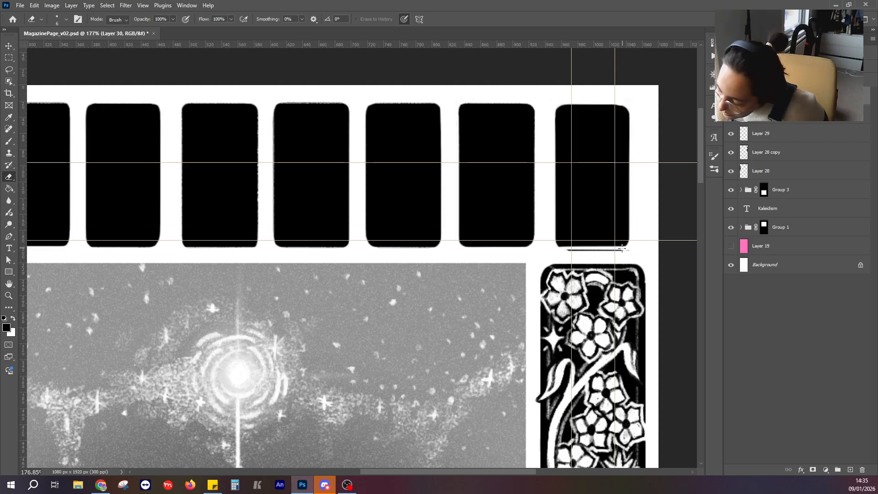
mouse_move(617, 251)
mouse_down()
mouse_move(562, 249)
mouse_move(593, 243)
mouse_move(572, 253)
mouse_move(634, 253)
mouse_move(585, 250)
mouse_up()
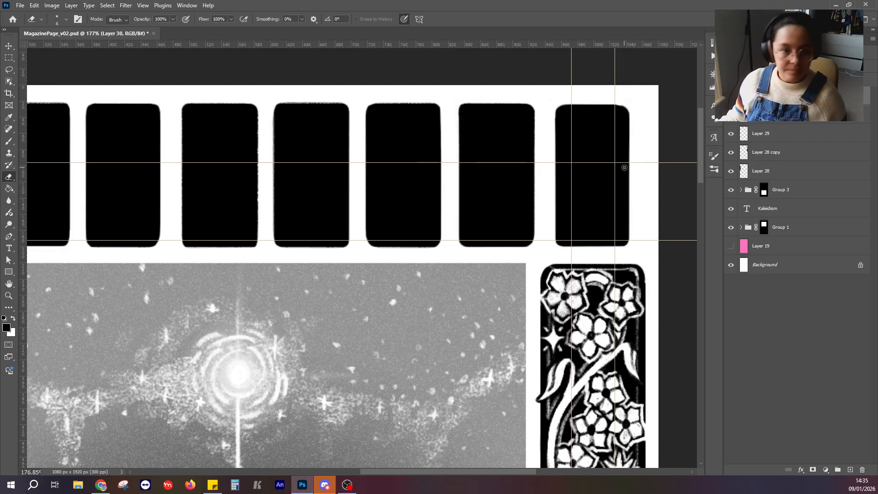
Add a new empty layer to the magazine page and switch to the Brush tool.
scroll(429, 172, down, 8)
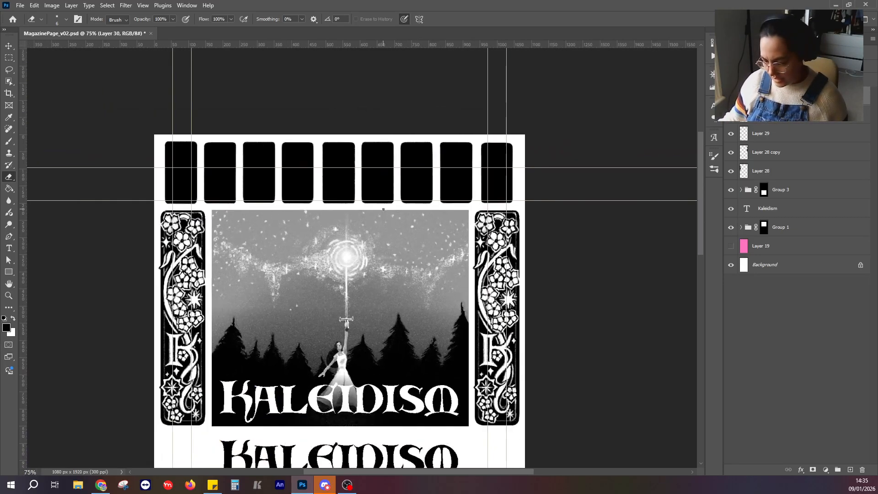
scroll(383, 209, up, 3)
scroll(355, 265, down, 5)
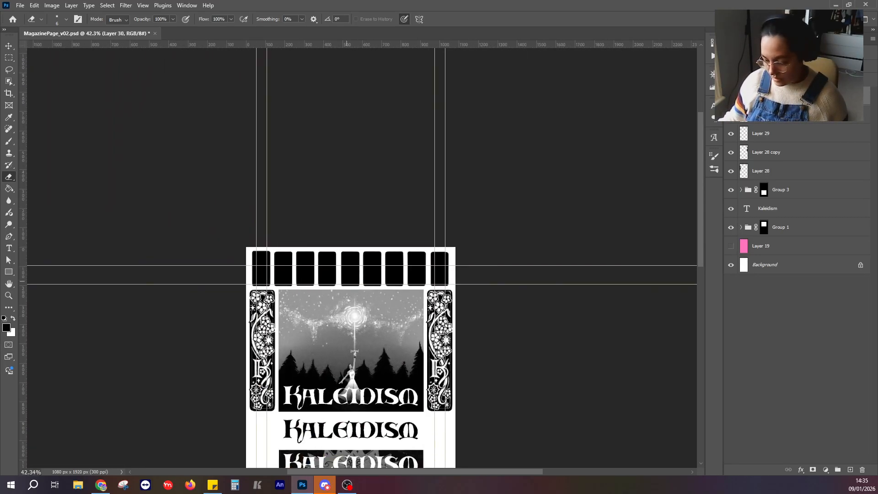
scroll(338, 375, up, 6)
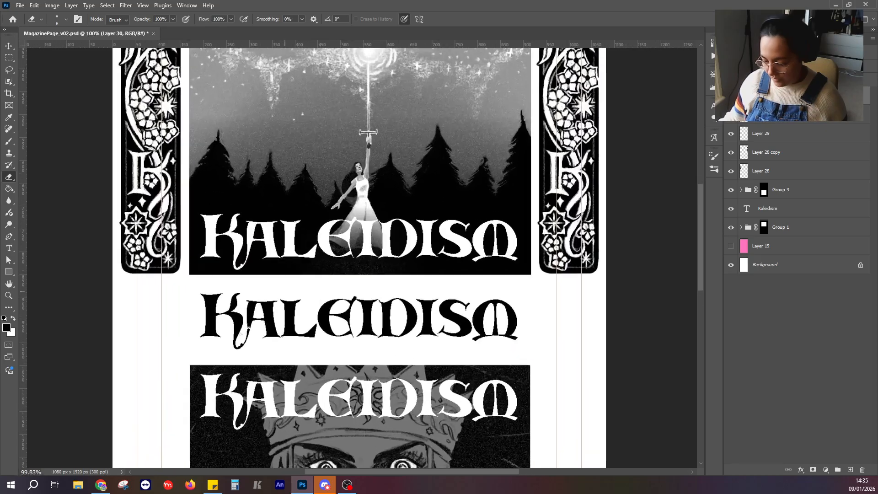
drag(268, 198, 345, 465)
drag(416, 327, 355, 232)
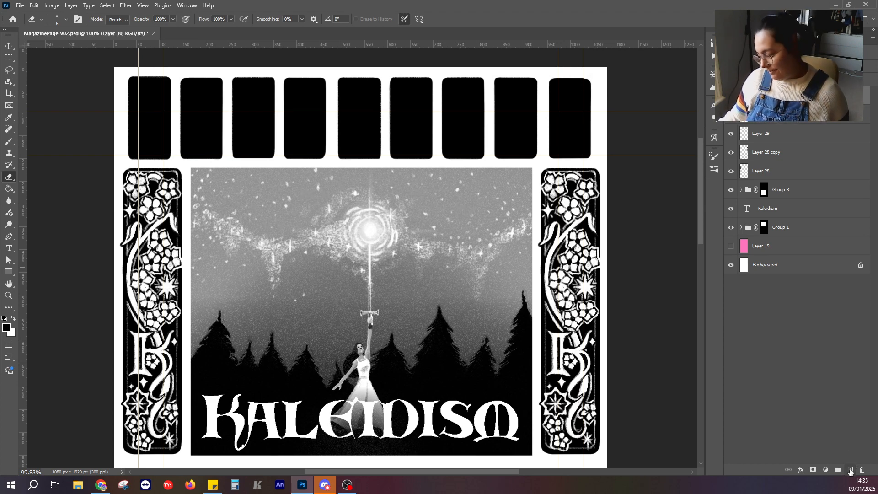
click(850, 470)
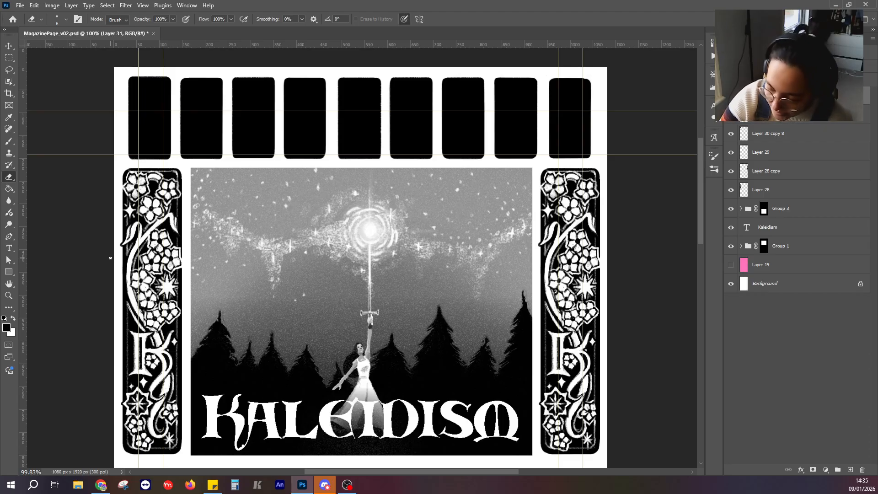
click(8, 141)
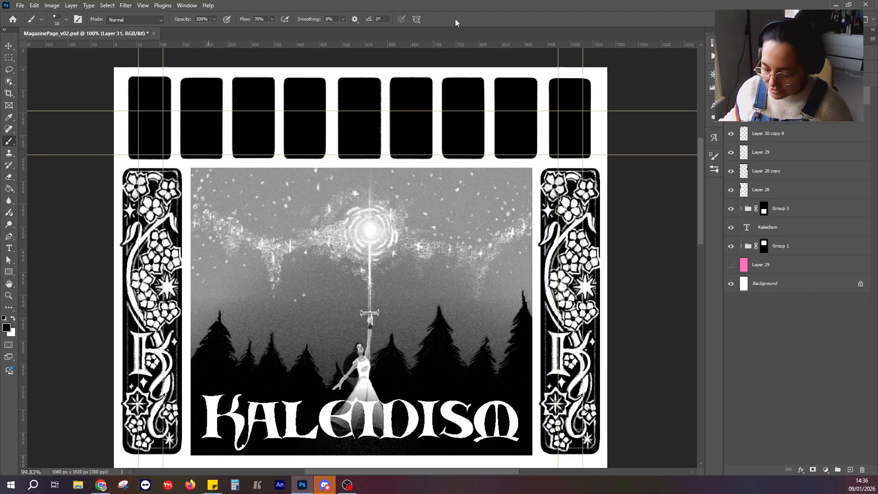
Paint a thin white border with rounded corners just inside the first panel's edges, undoing and redrawing the misplaced side strokes.
scroll(199, 98, up, 5)
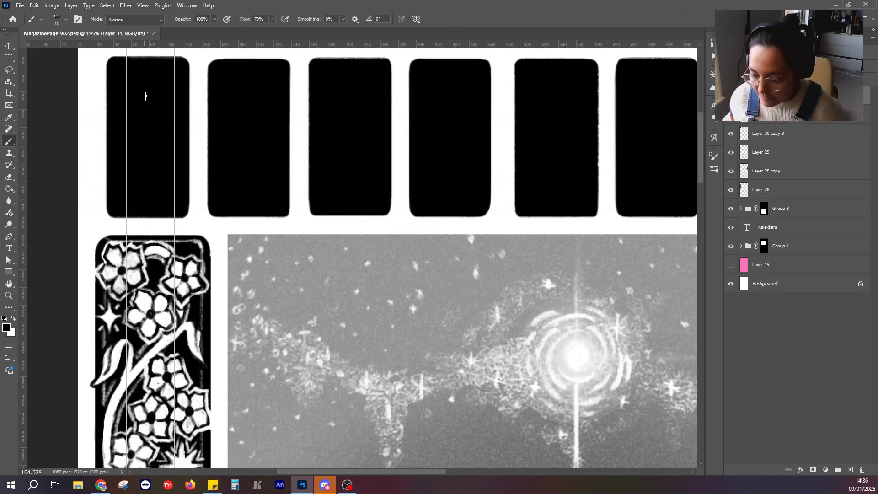
drag(144, 92, 164, 142)
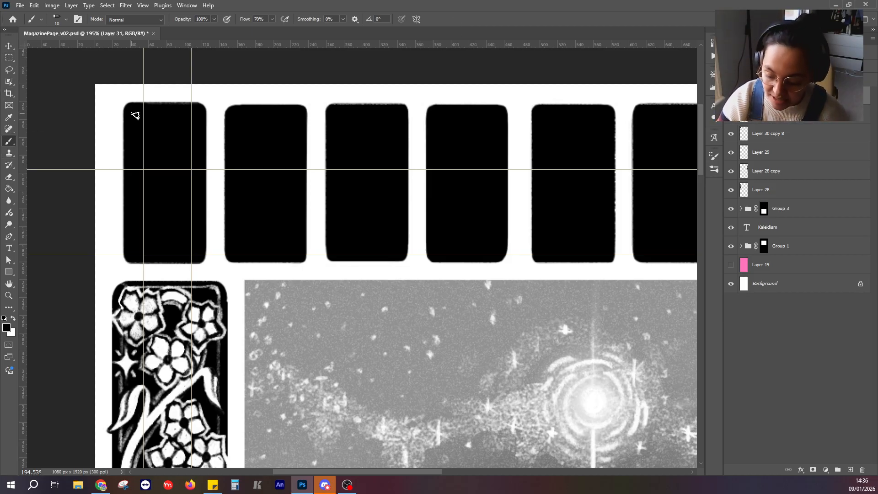
click(13, 317)
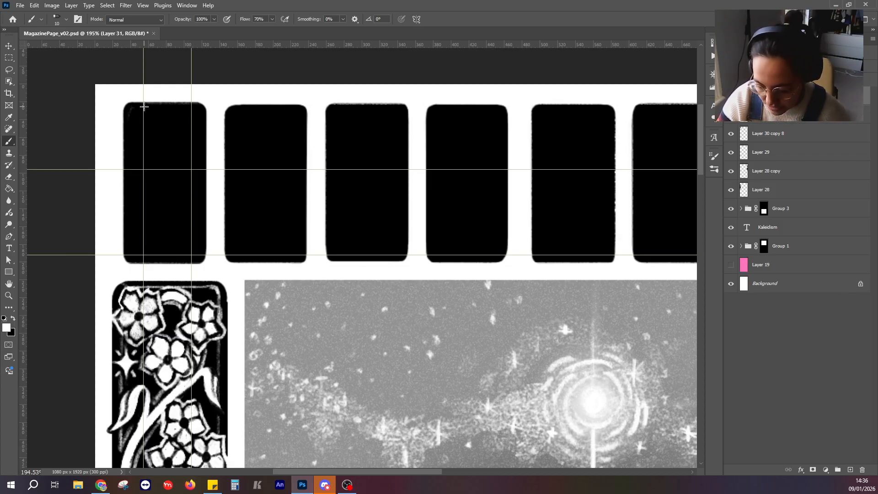
drag(132, 107, 190, 107)
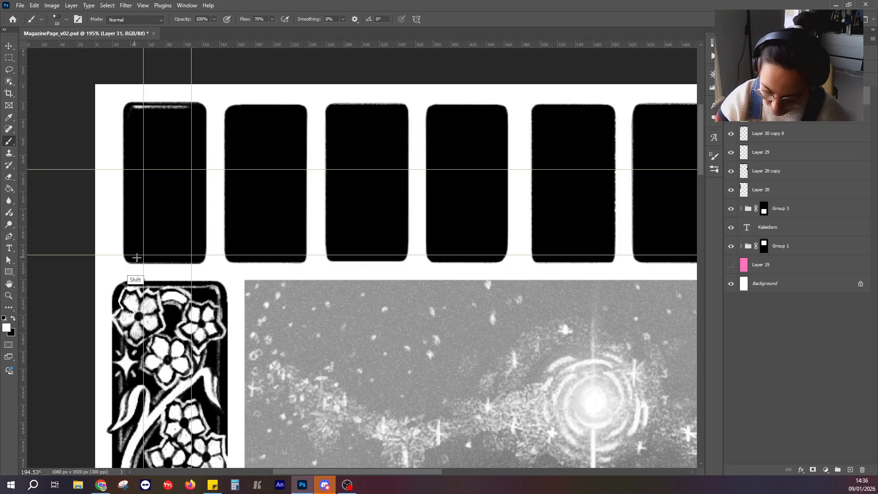
drag(137, 258, 198, 258)
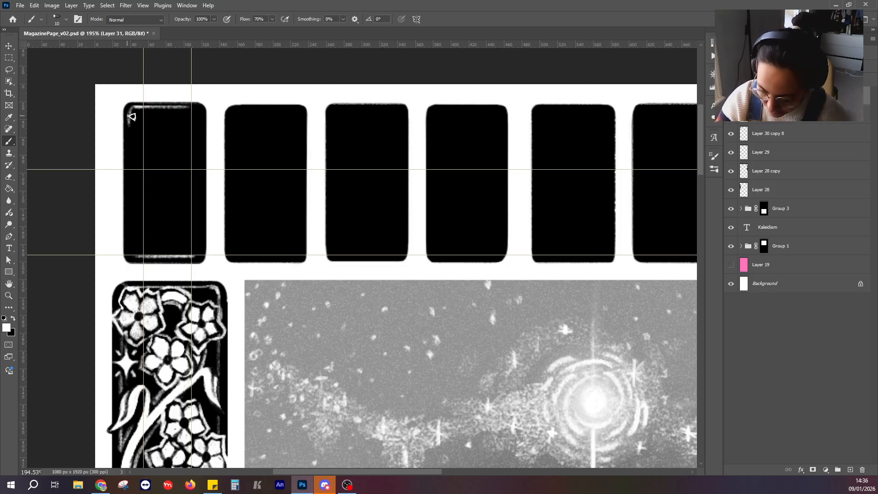
drag(128, 117, 129, 254)
key(ctrl+z)
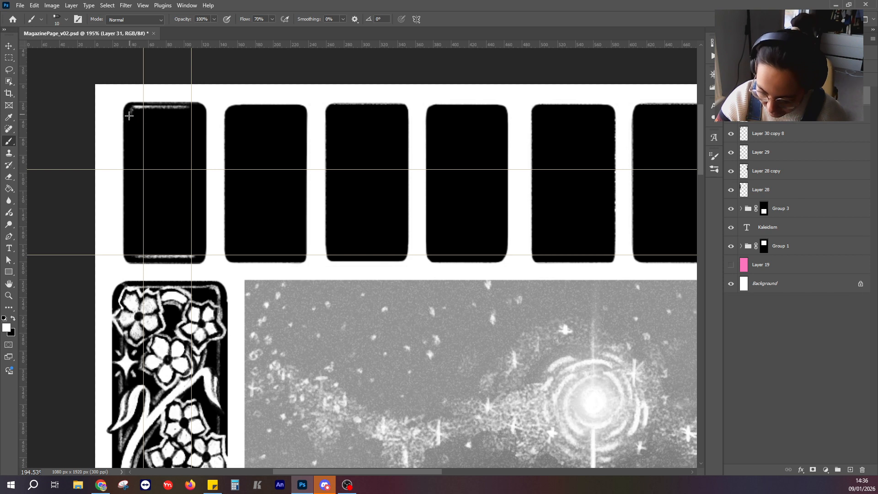
mouse_move(129, 116)
mouse_down()
mouse_move(137, 257)
mouse_move(130, 249)
mouse_up()
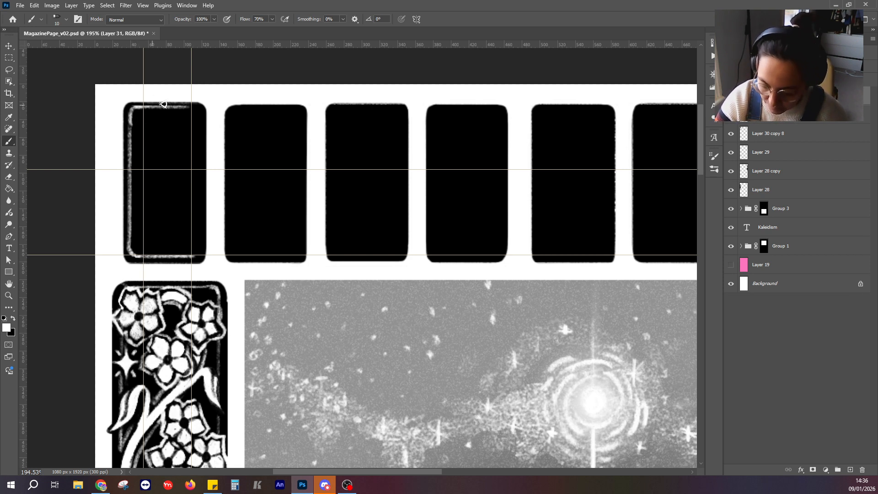
mouse_move(185, 108)
mouse_down()
mouse_move(198, 108)
mouse_move(194, 257)
mouse_up()
key(ctrl+z)
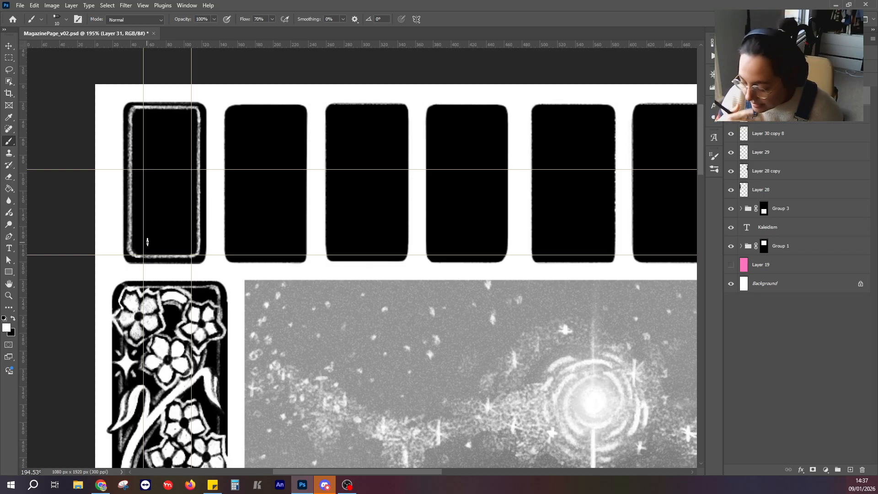
Set the foreground colour to black by sampling it from the first panel.
click(6, 327)
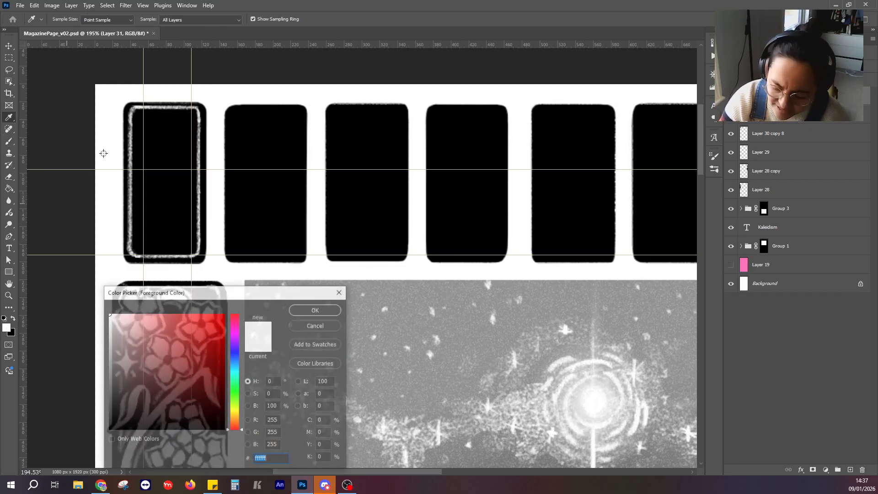
click(128, 109)
click(303, 313)
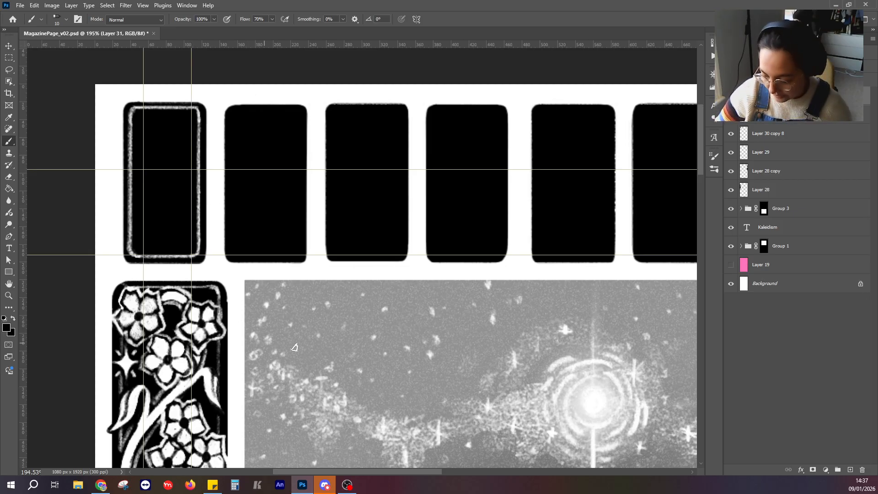
Swap the foreground colour to white and sketch small guide letters K, A, L and E low in the first four panels.
drag(317, 222, 313, 168)
drag(276, 120, 321, 202)
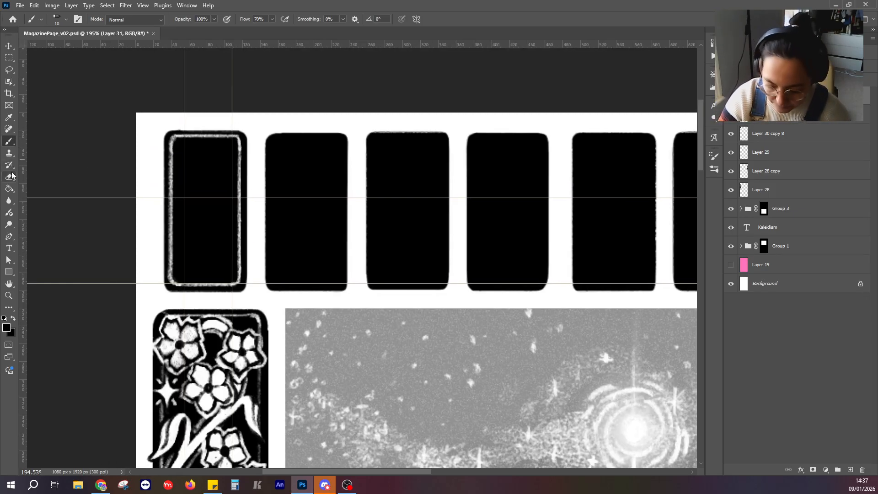
click(9, 46)
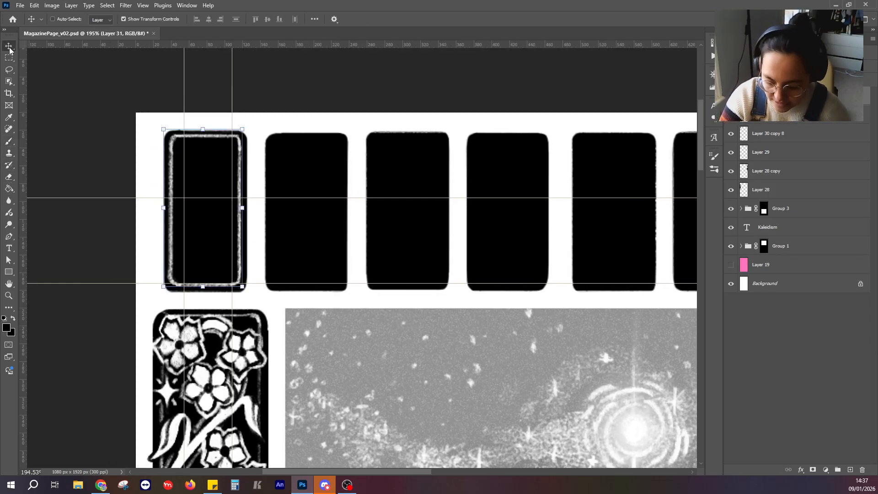
click(9, 143)
scroll(257, 269, down, 3)
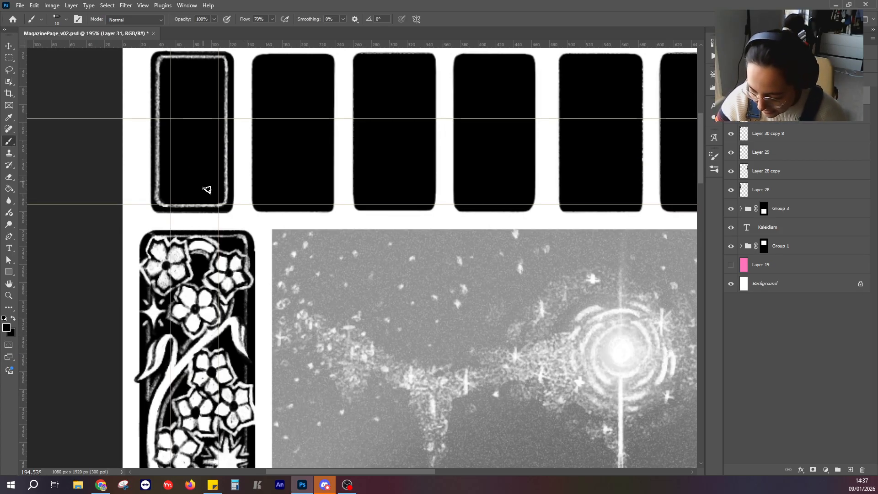
click(13, 318)
drag(199, 169, 199, 189)
mouse_move(210, 168)
mouse_down()
mouse_move(200, 179)
mouse_move(212, 189)
mouse_up()
mouse_move(318, 174)
mouse_down()
mouse_move(312, 193)
mouse_move(326, 191)
mouse_up()
drag(314, 184, 329, 183)
drag(408, 170, 420, 187)
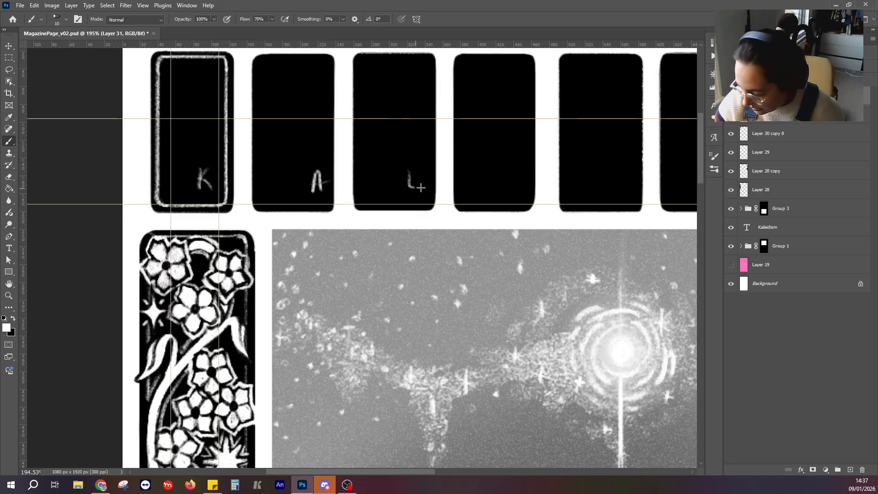
mouse_move(505, 173)
mouse_down()
mouse_move(521, 186)
mouse_move(515, 174)
mouse_up()
drag(505, 182, 533, 179)
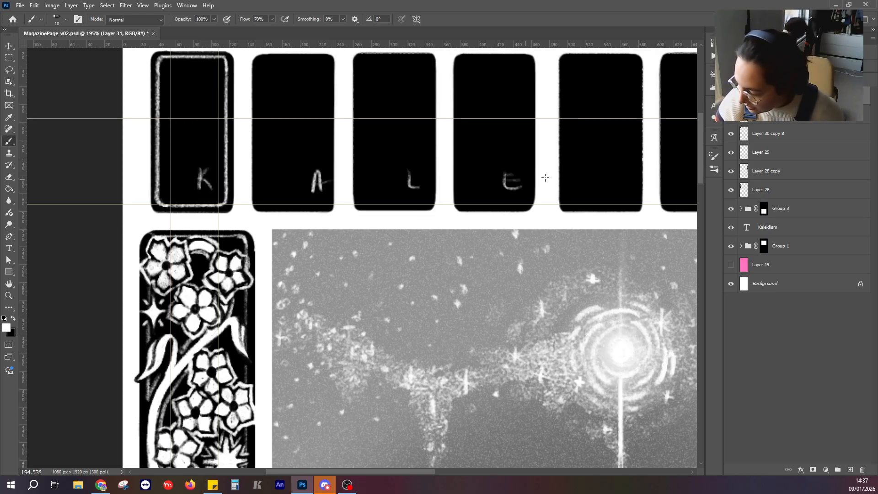
Sketch small white guide letters D, I, S and M low in the fifth through eighth panels.
drag(622, 173, 614, 191)
drag(677, 134, 320, 135)
drag(372, 173, 370, 193)
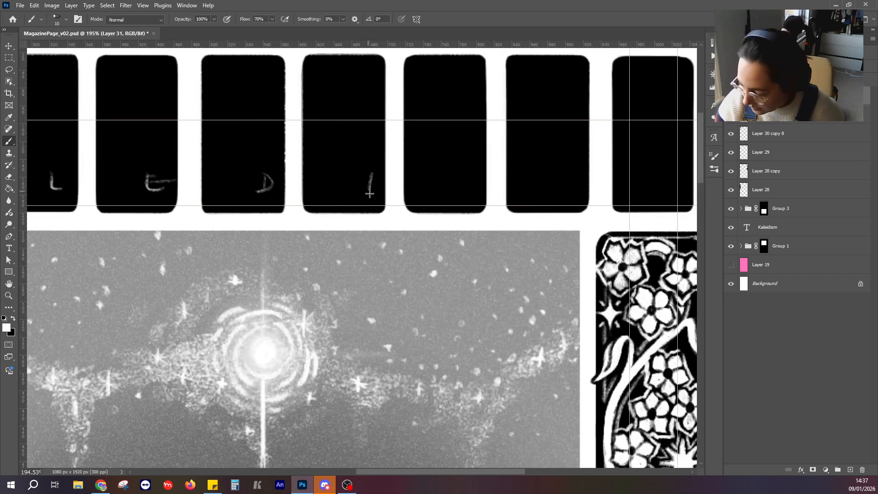
drag(473, 176, 453, 191)
drag(552, 172, 355, 193)
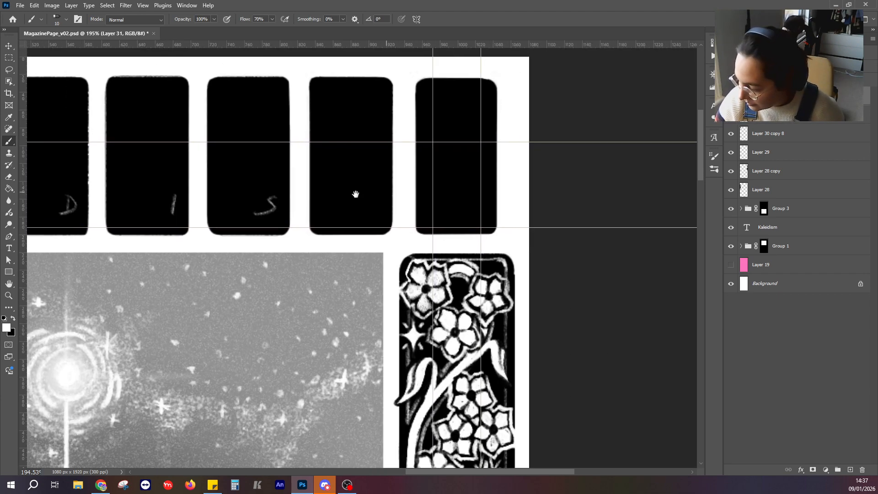
scroll(325, 200, down, 5)
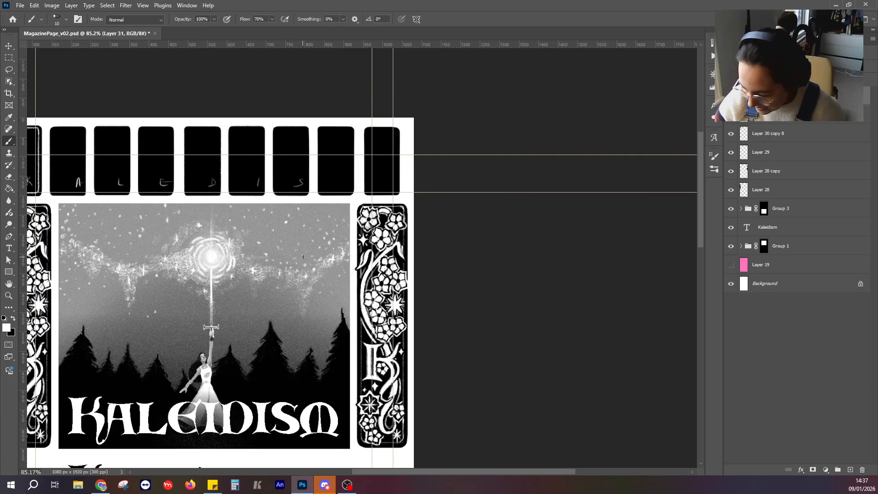
mouse_move(329, 186)
mouse_down()
mouse_move(336, 178)
mouse_move(342, 186)
mouse_up()
Delete the blank ninth panel at the end of the row.
drag(458, 225, 547, 251)
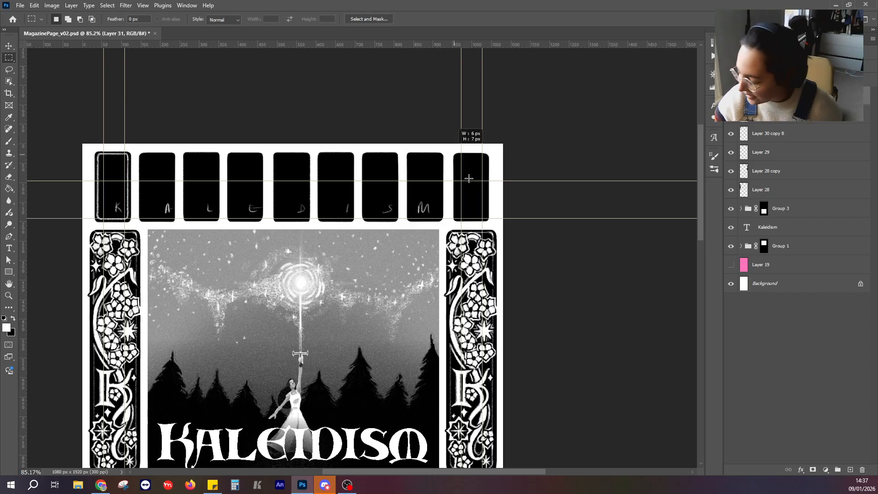
drag(450, 148, 501, 220)
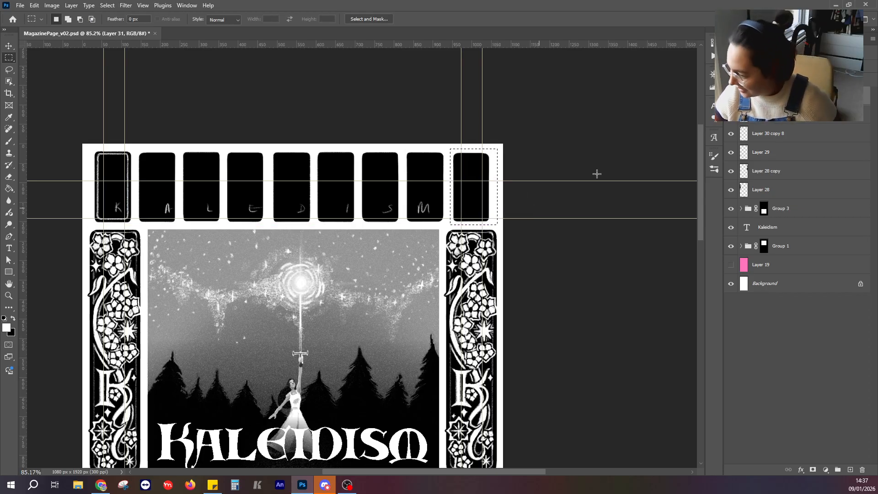
key(Delete)
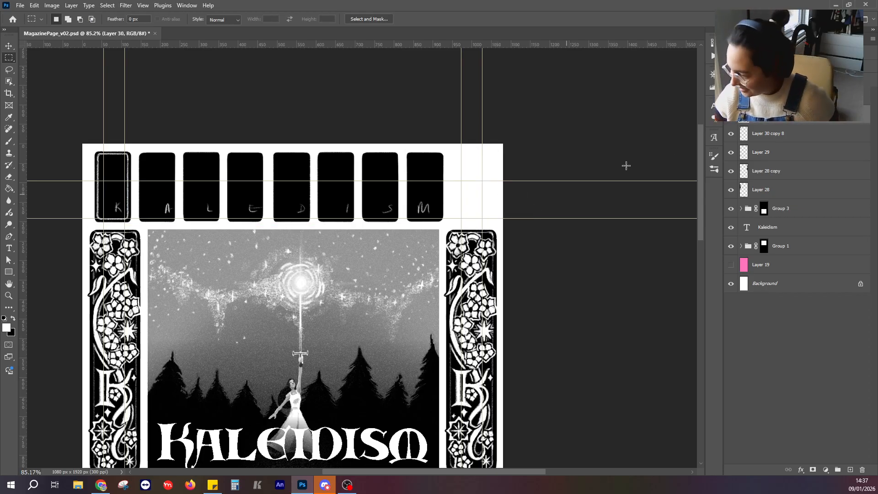
Stretch the selected panel and lettering layers horizontally so the eighth panel lines up with the decorative column below it.
click(773, 96)
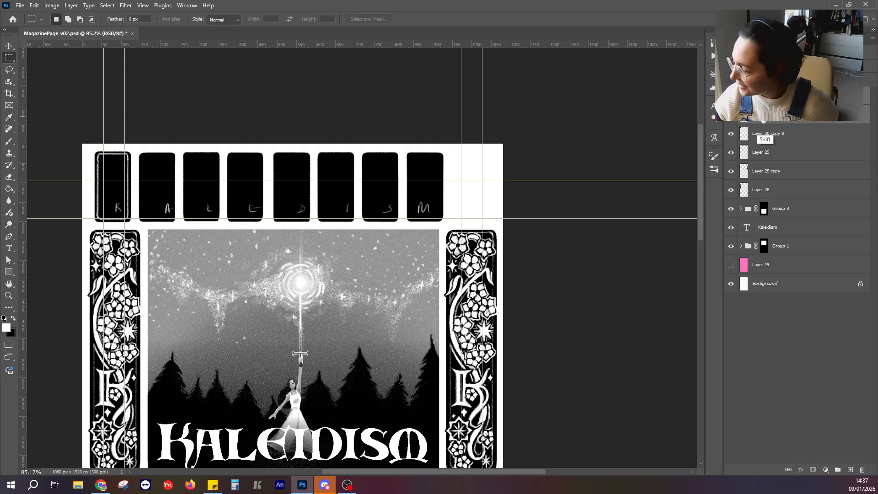
click(10, 47)
drag(444, 187, 492, 188)
click(452, 22)
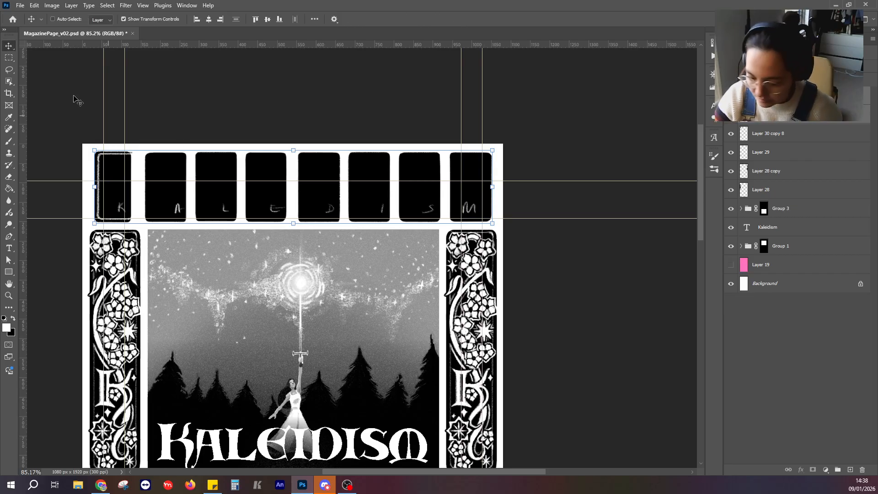
Find the first panel's layer by toggling layer visibility, then widen Layer 30 copy 8 to 116.49% horizontally.
key(m)
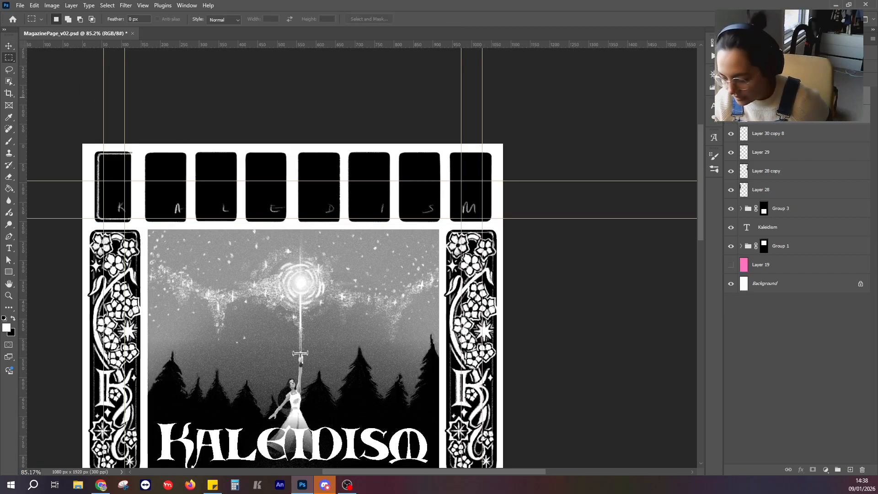
click(773, 96)
drag(572, 233, 576, 221)
click(731, 115)
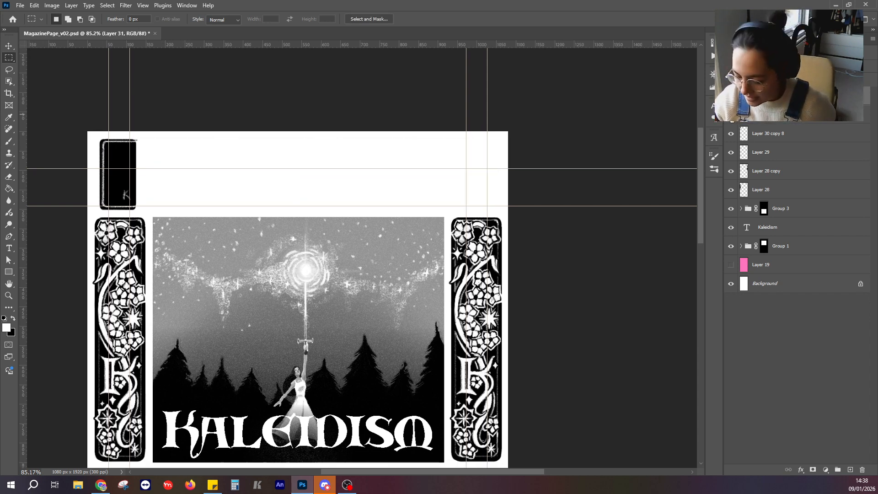
click(731, 115)
click(731, 134)
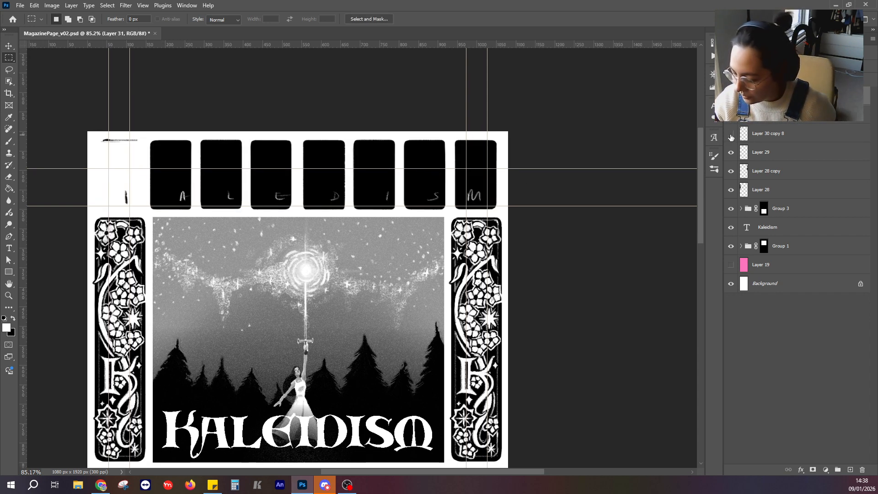
click(731, 133)
click(778, 133)
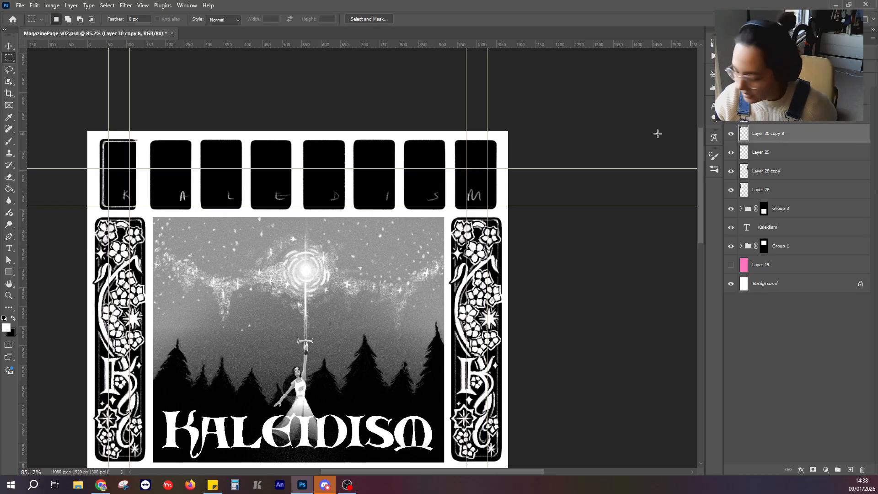
key(ctrl+t)
drag(137, 175, 141, 175)
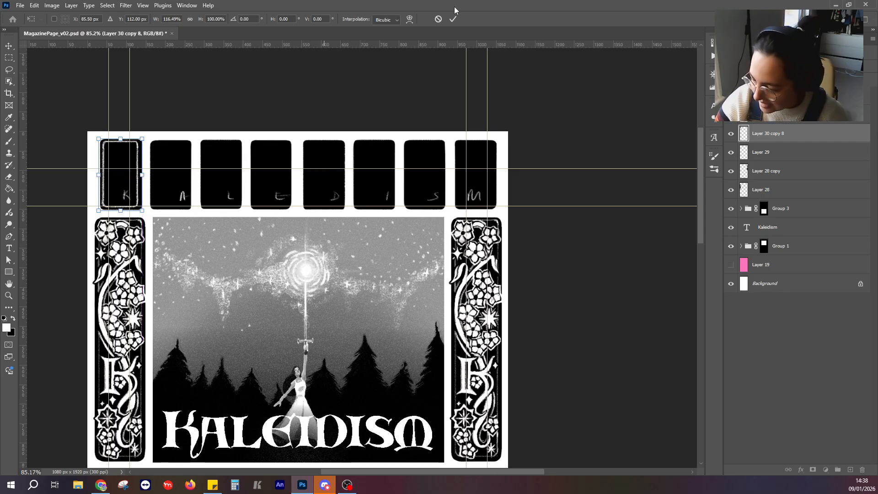
click(453, 19)
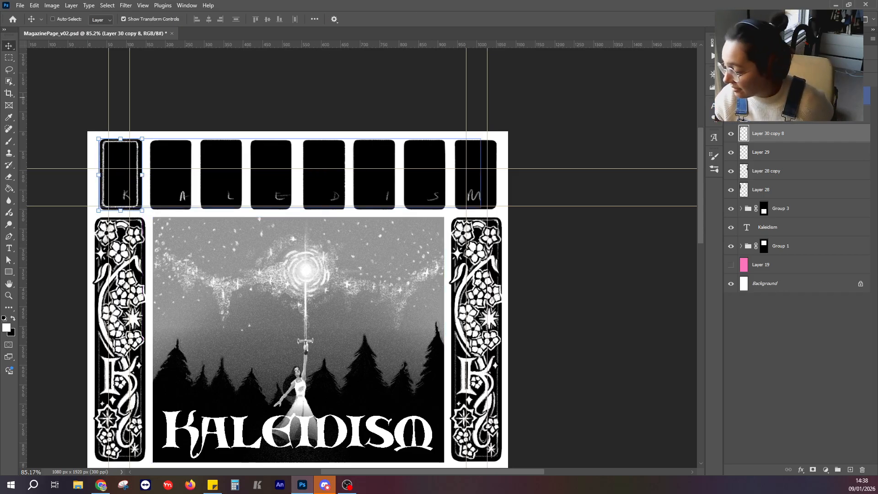
Erase the small guide letter K from the first panel on Layer 31.
click(773, 95)
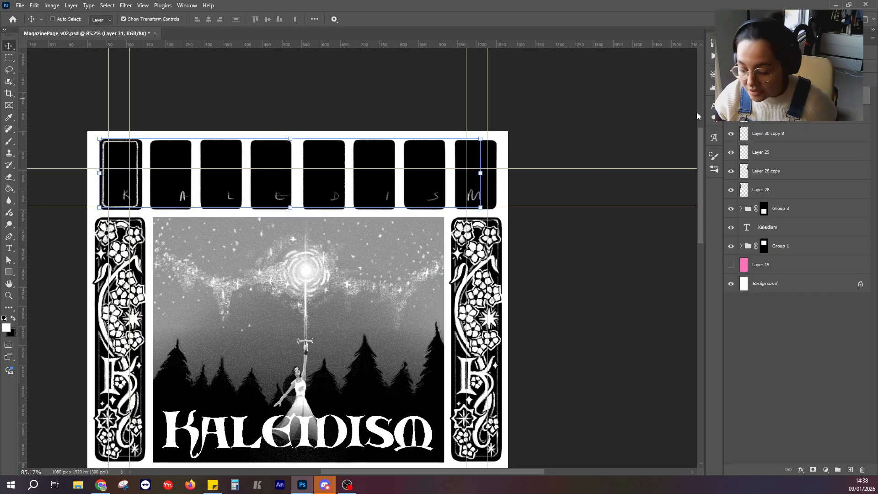
click(11, 71)
key(m)
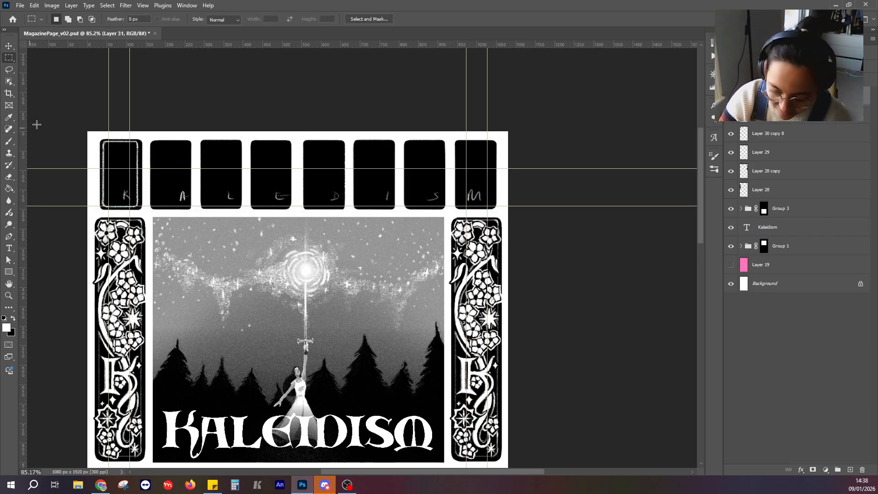
click(10, 178)
mouse_move(125, 194)
mouse_down()
mouse_move(126, 201)
mouse_move(130, 190)
mouse_move(122, 197)
mouse_up()
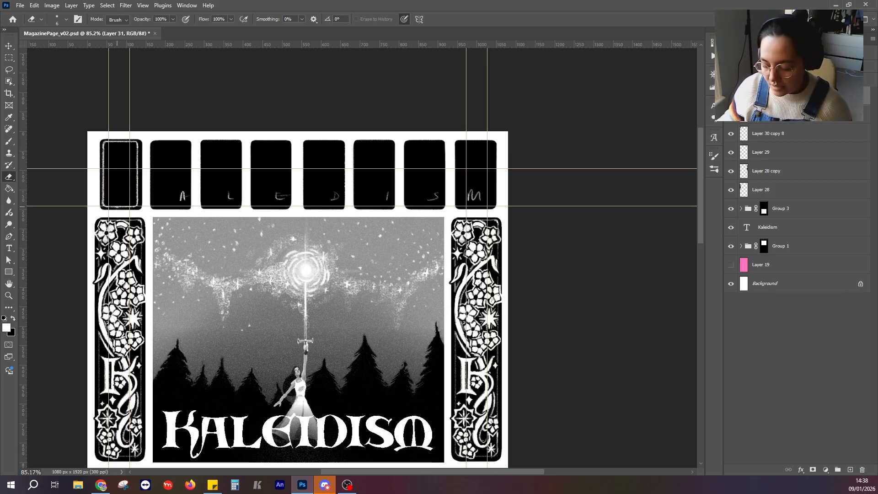
Undo a merge made from Layer 31, merge Layer 30 into Layer 30 copy 8 instead, and check the result by toggling layer visibility.
click(11, 144)
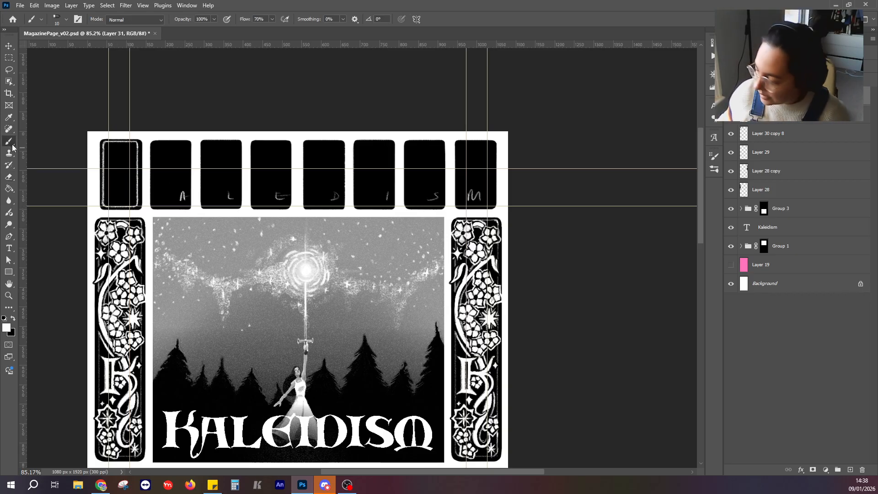
scroll(178, 90, up, 3)
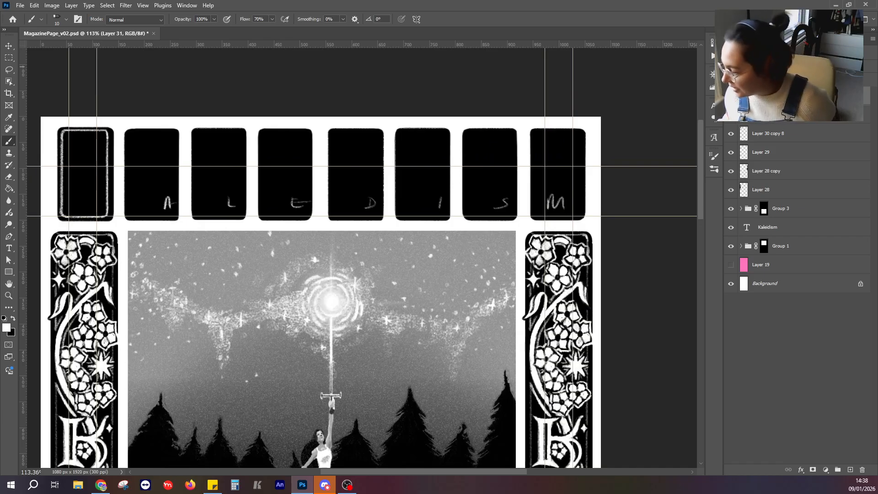
key(ctrl+e)
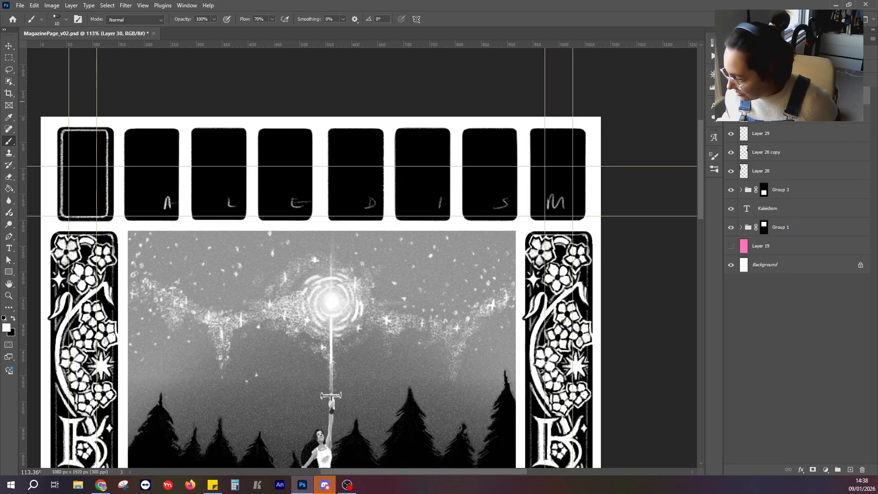
key(ctrl+z)
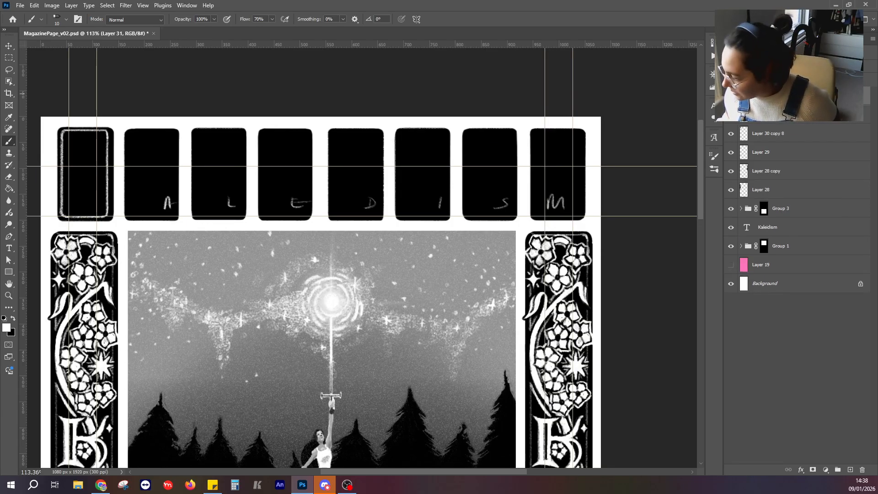
click(778, 112)
key(ctrl+e)
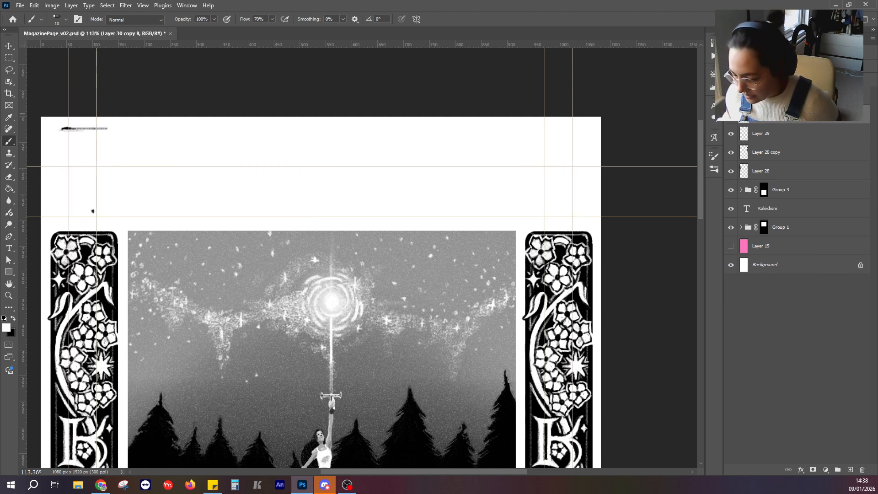
click(731, 98)
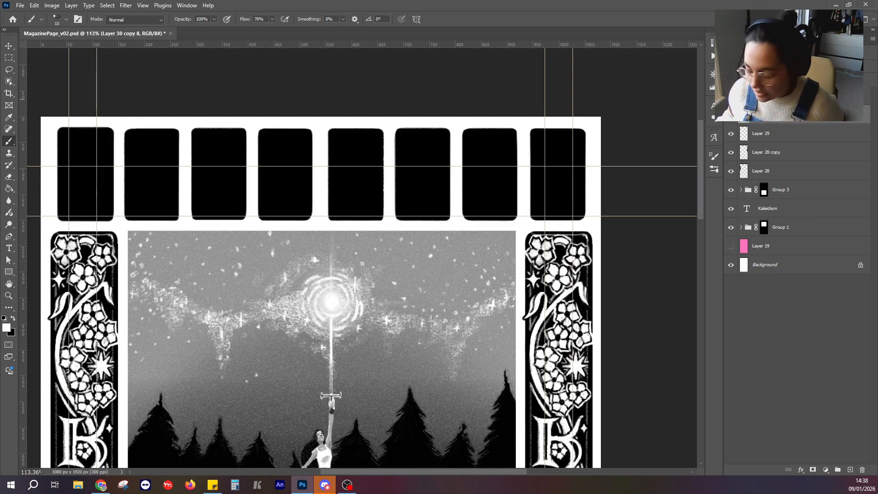
click(731, 96)
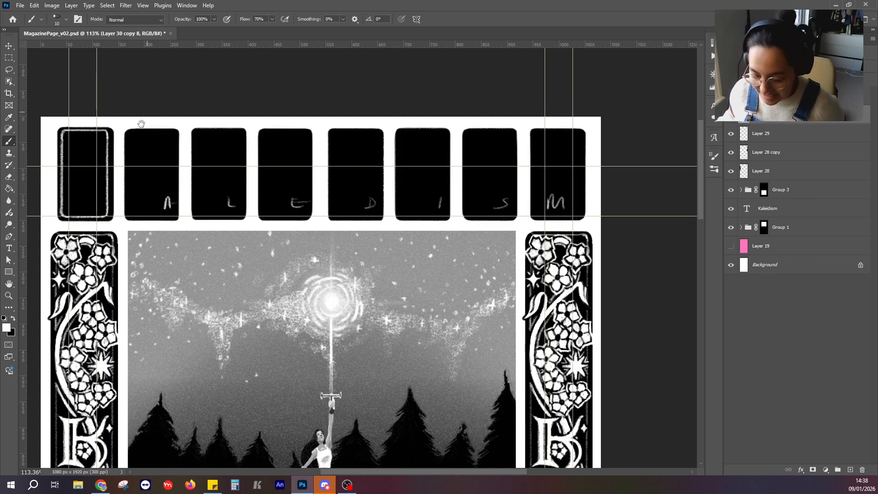
Outline the vertical stem of a K with its serifs in white inside the first panel.
scroll(201, 165, left, 3)
scroll(217, 177, up, 3)
scroll(259, 173, down, 3)
scroll(137, 205, up, 2)
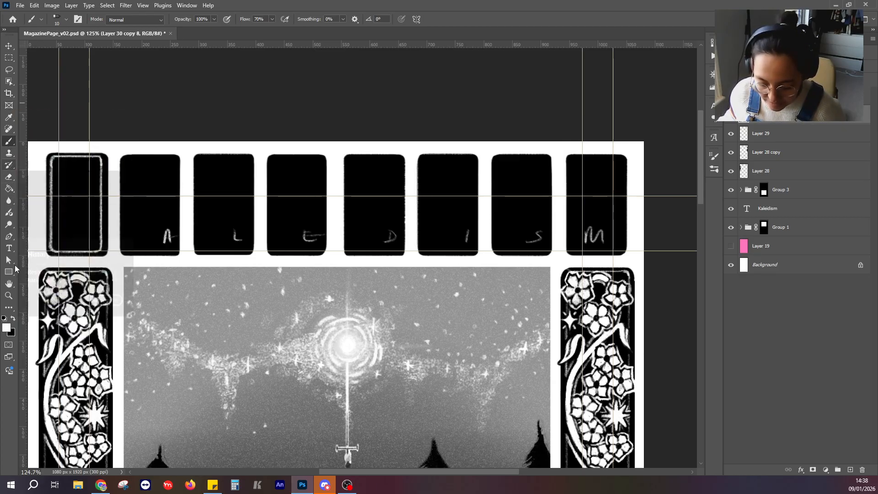
drag(111, 234, 179, 222)
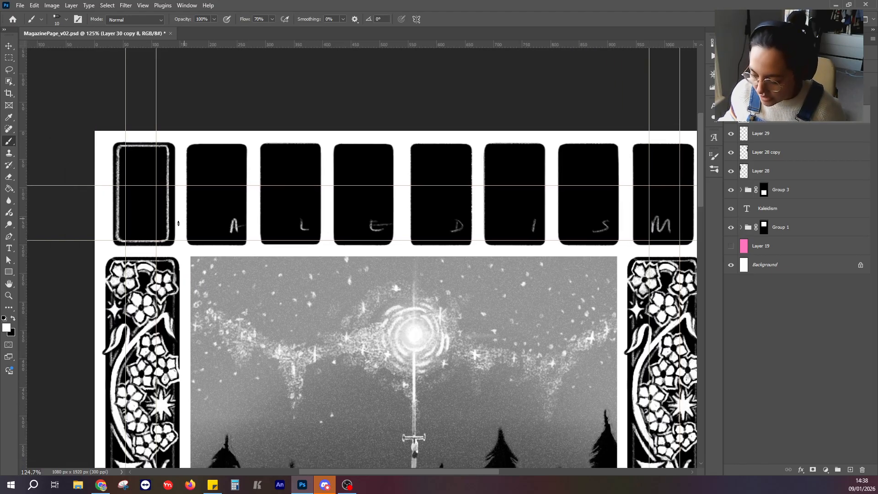
scroll(178, 223, up, 2)
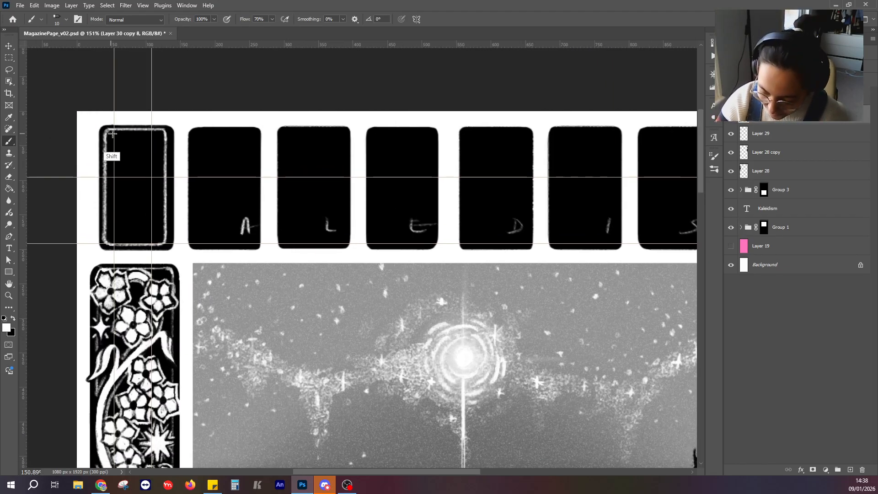
mouse_move(112, 133)
mouse_down()
mouse_move(120, 156)
mouse_move(117, 225)
mouse_up()
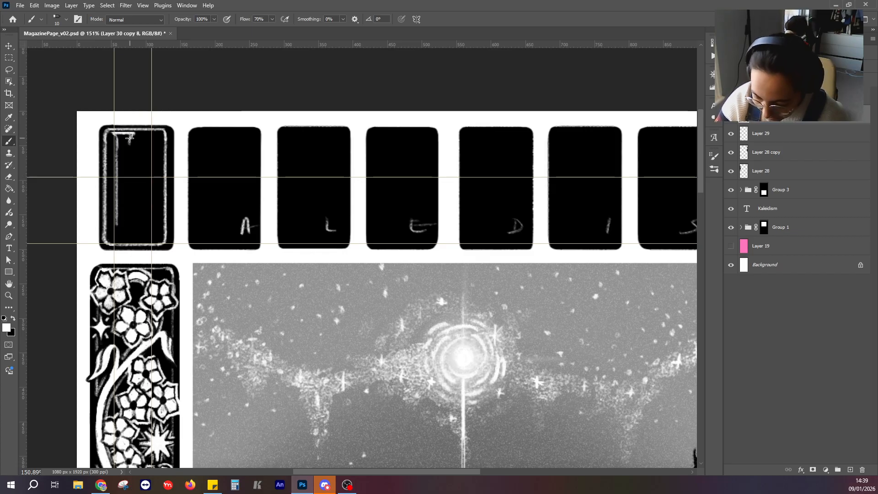
mouse_move(130, 138)
mouse_down()
mouse_move(128, 240)
mouse_move(115, 227)
mouse_move(132, 237)
mouse_up()
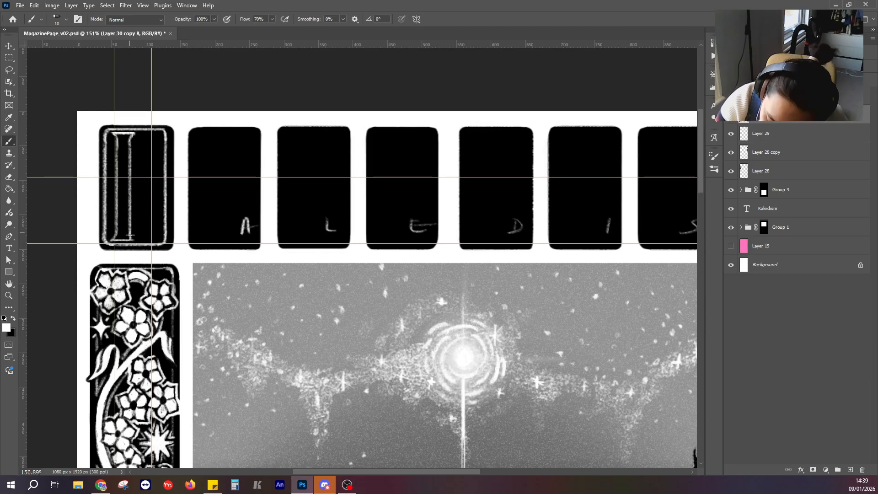
Fill in the K's outlined stem with solid white brush strokes from top to foot.
mouse_move(118, 134)
mouse_down()
mouse_move(118, 179)
mouse_move(130, 169)
mouse_up()
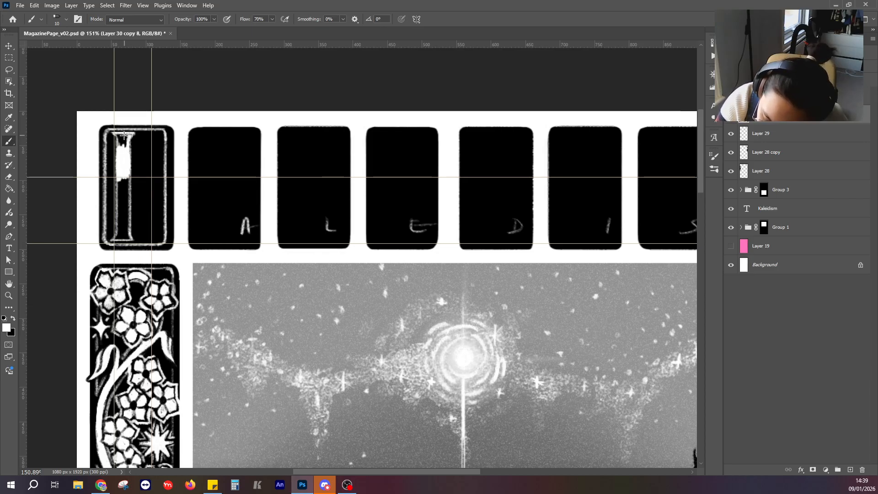
drag(116, 134, 119, 149)
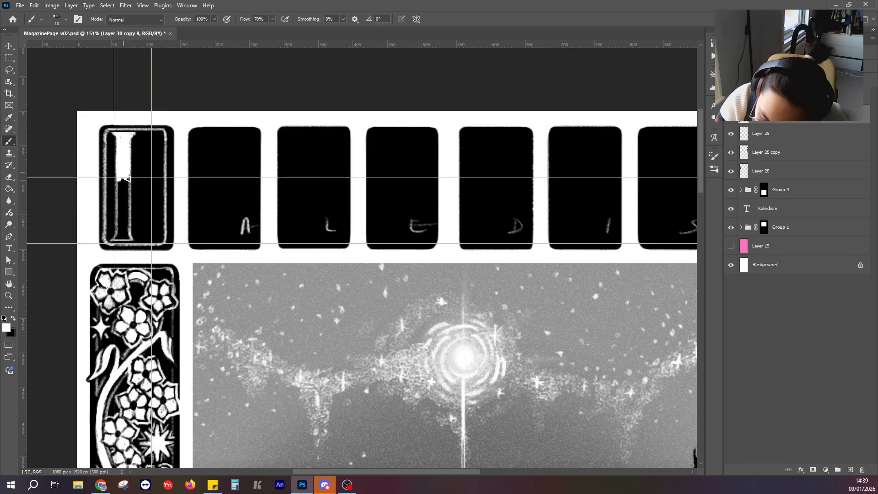
mouse_move(120, 185)
mouse_down()
mouse_move(120, 227)
mouse_move(129, 196)
mouse_up()
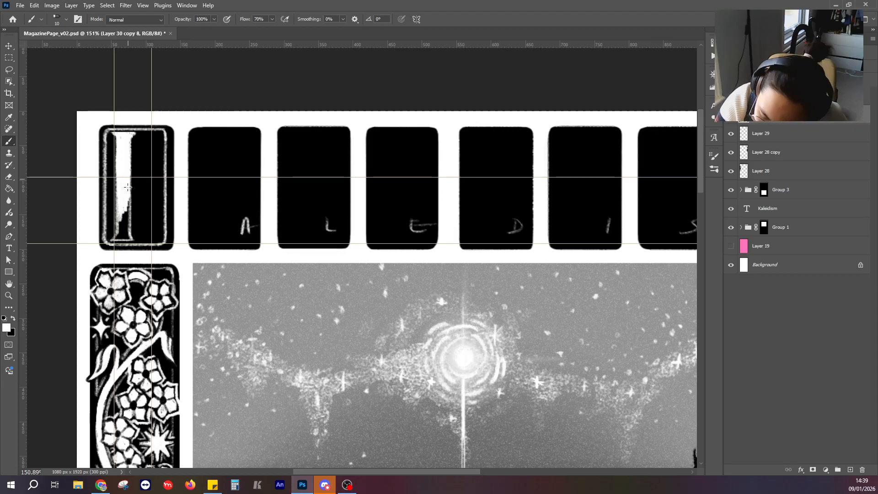
drag(128, 228, 119, 224)
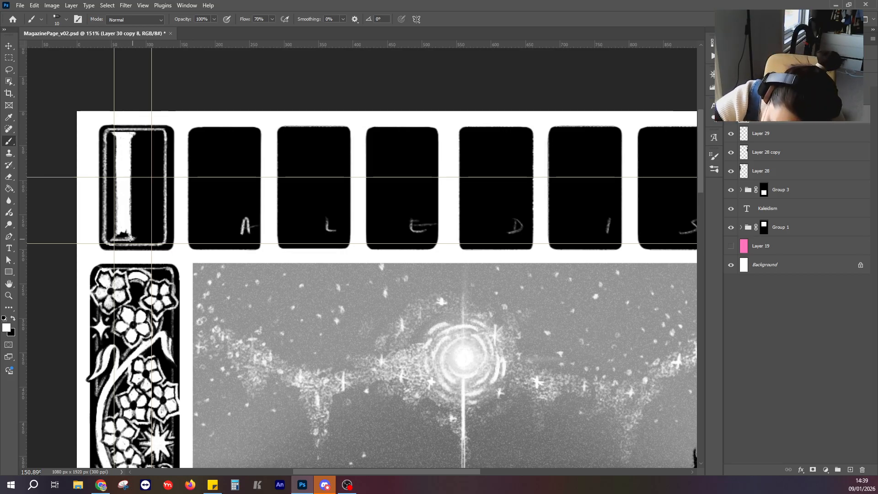
mouse_move(124, 236)
mouse_down()
mouse_move(115, 240)
mouse_move(128, 240)
mouse_up()
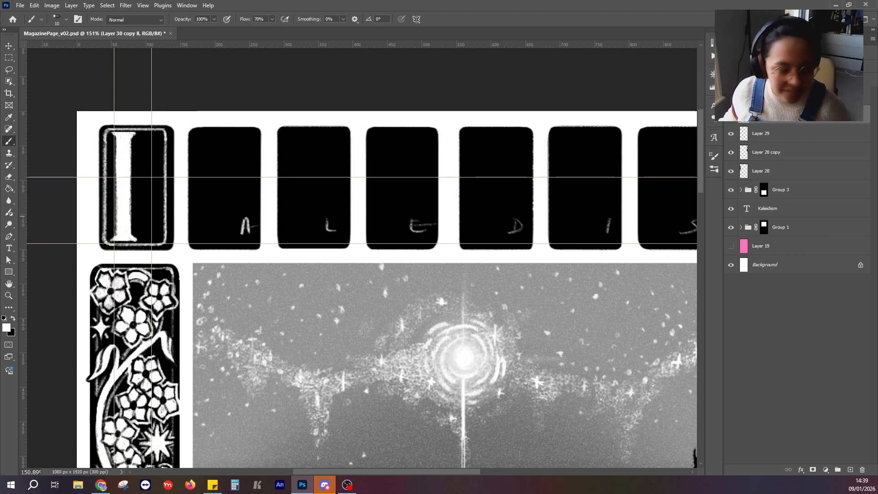
Examine the first panel's painted stem against the decorative column's K and the whole page layout.
drag(232, 181, 228, 130)
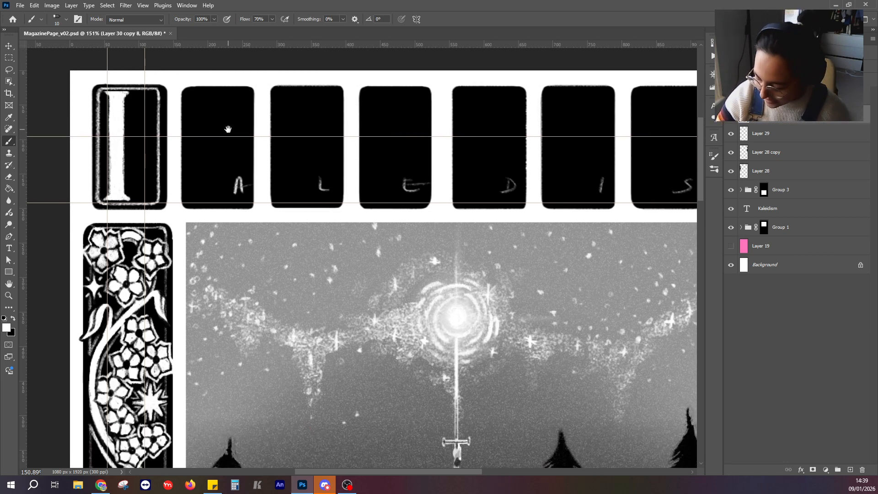
scroll(366, 305, down, 5)
drag(370, 370, 328, 291)
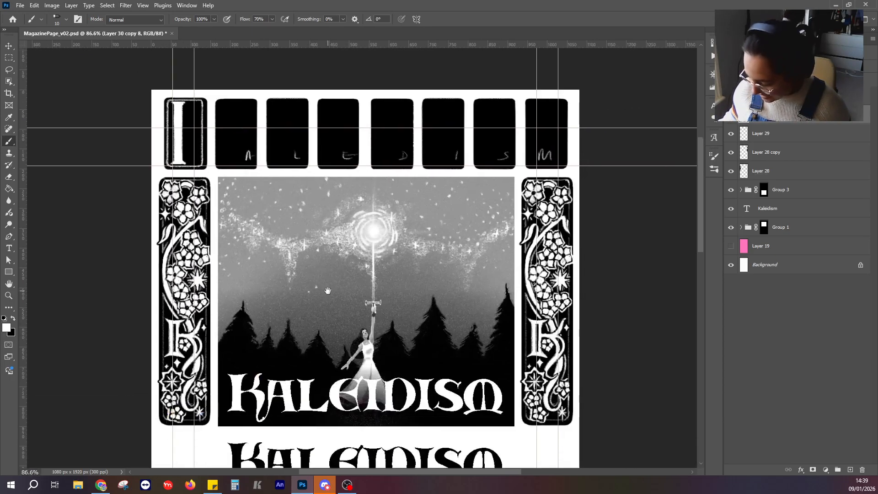
scroll(219, 198, up, 9)
drag(181, 104, 232, 289)
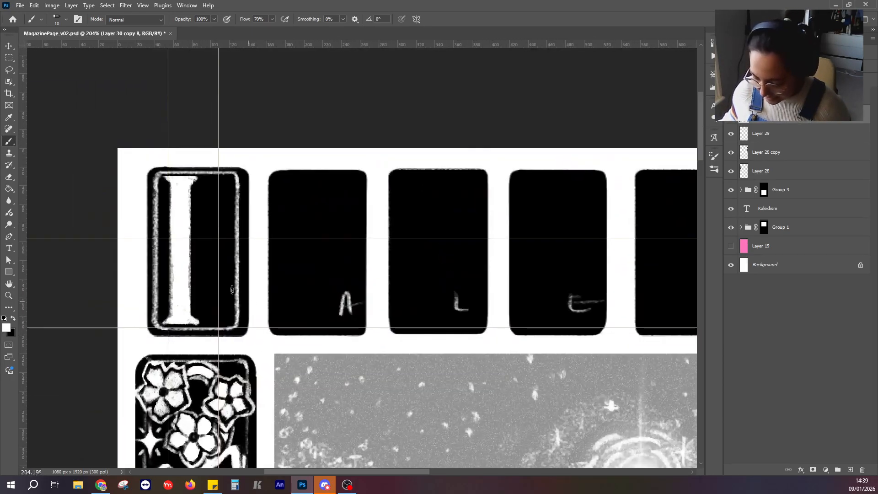
scroll(196, 274, down, 3)
scroll(196, 274, down, 5)
scroll(196, 272, up, 6)
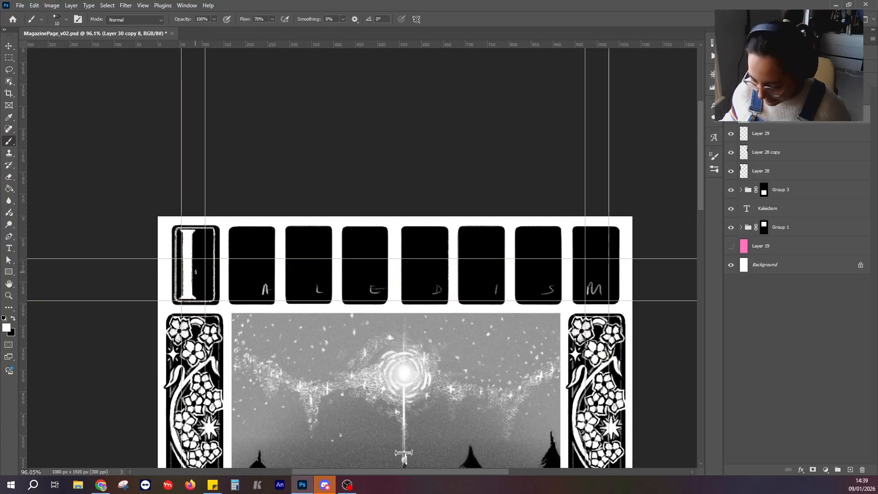
Paint short horizontal white serifs for the K's arm and leg at the first panel's upper and lower edges.
scroll(196, 271, up, 1)
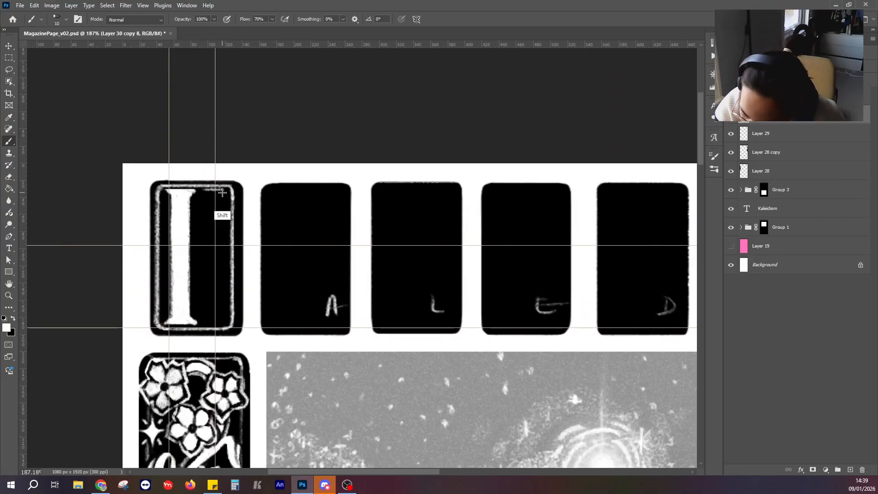
drag(224, 190, 203, 191)
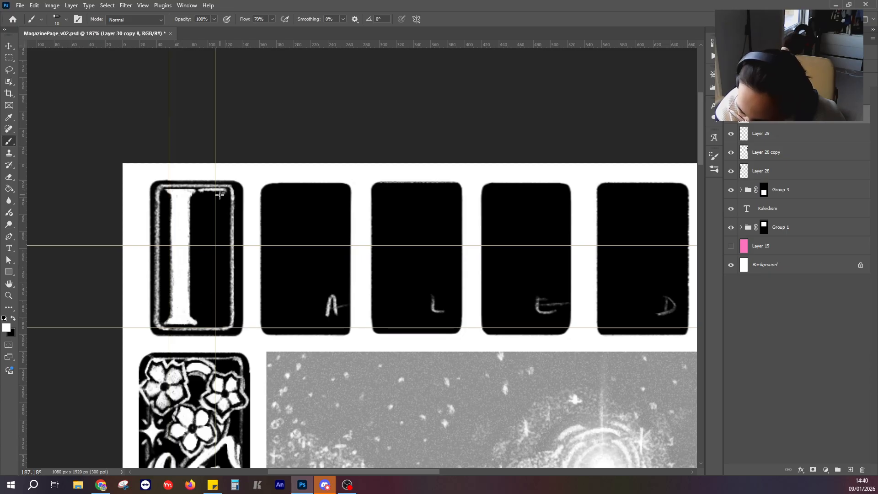
key(ctrl)
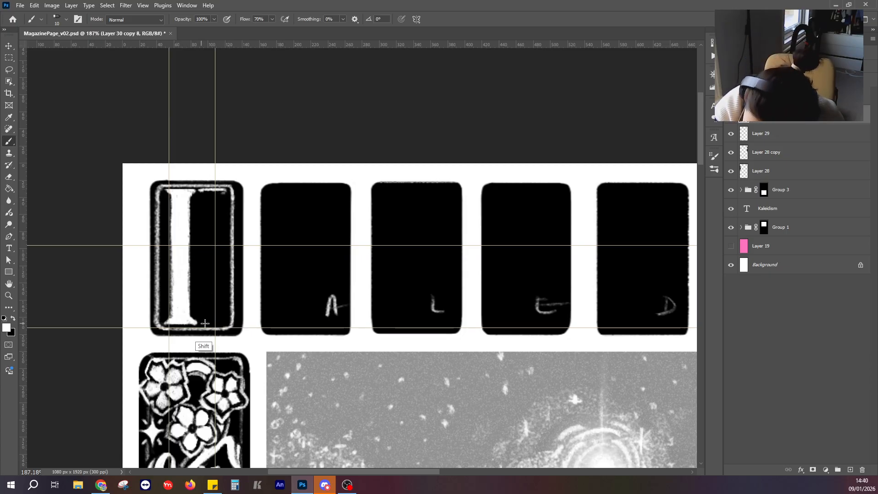
drag(223, 322, 203, 322)
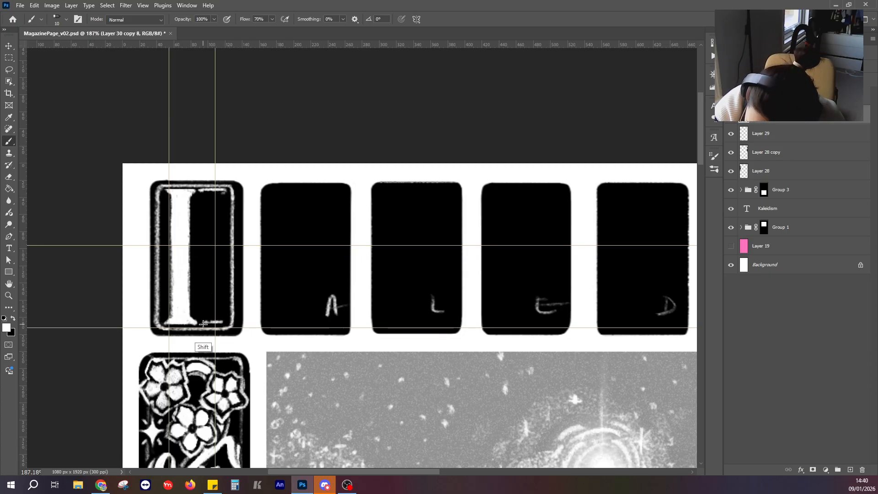
key(ctrl)
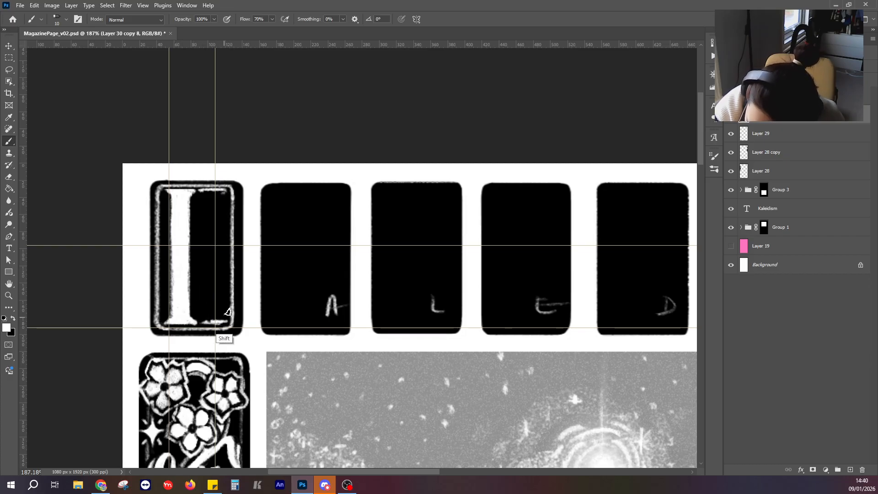
Paint the K's curved leg as a solid white shape and add a thin stroke below the upper serif.
mouse_move(197, 259)
mouse_down()
mouse_move(222, 321)
mouse_move(197, 253)
mouse_up()
key(ctrl+z)
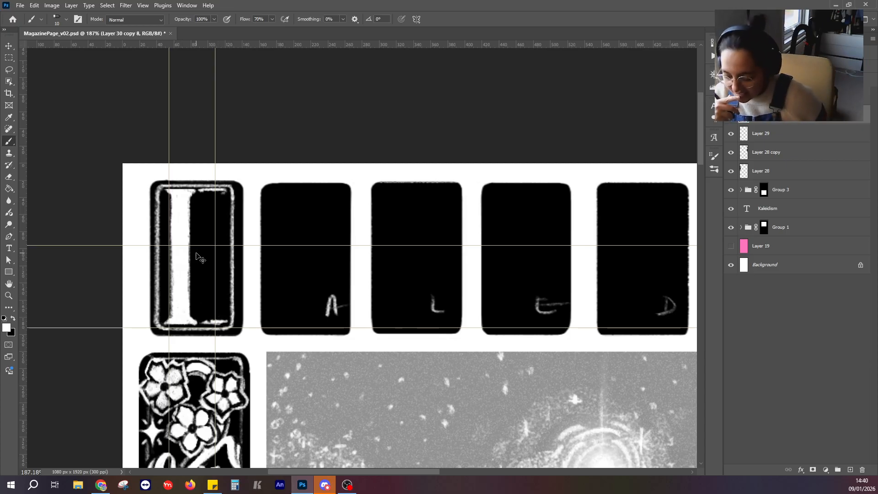
mouse_move(218, 194)
mouse_down()
mouse_move(218, 226)
mouse_move(202, 254)
mouse_move(223, 317)
mouse_up()
key(ctrl+z)
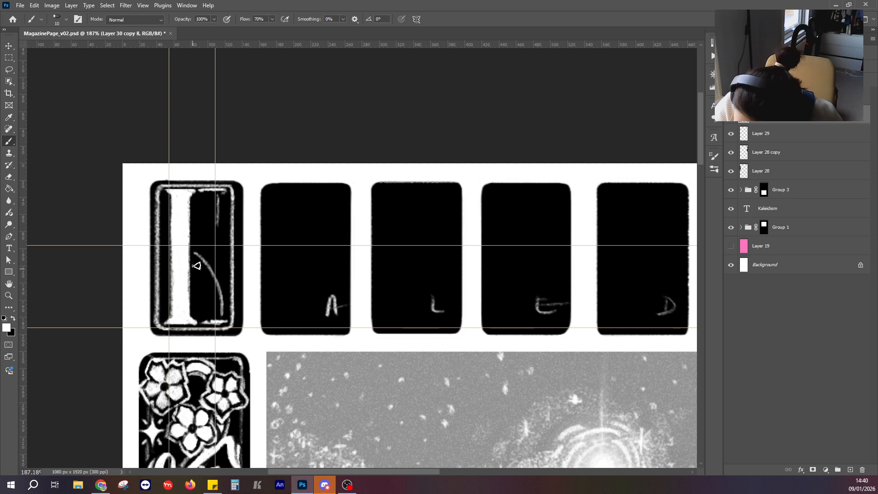
key(shift)
mouse_move(195, 280)
mouse_down()
mouse_move(206, 321)
mouse_move(194, 283)
mouse_move(208, 320)
mouse_up()
drag(202, 253, 230, 312)
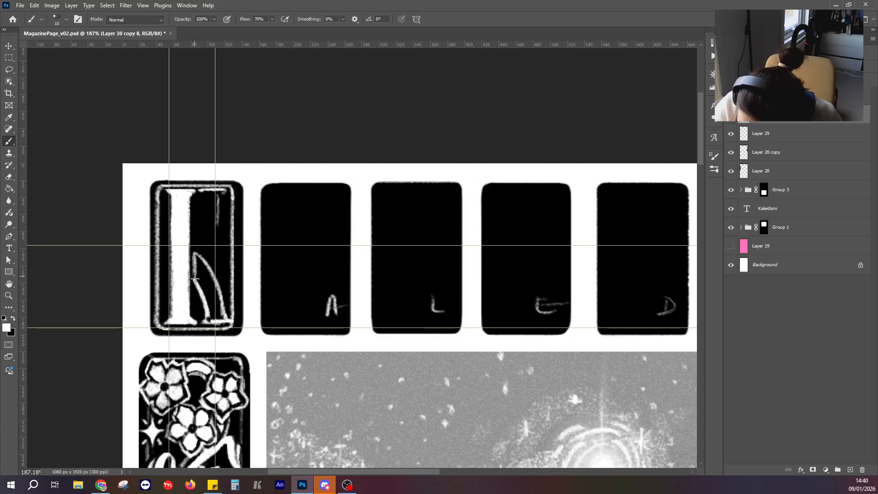
mouse_move(195, 279)
mouse_down()
mouse_move(200, 289)
mouse_move(207, 261)
mouse_move(213, 302)
mouse_move(200, 287)
mouse_up()
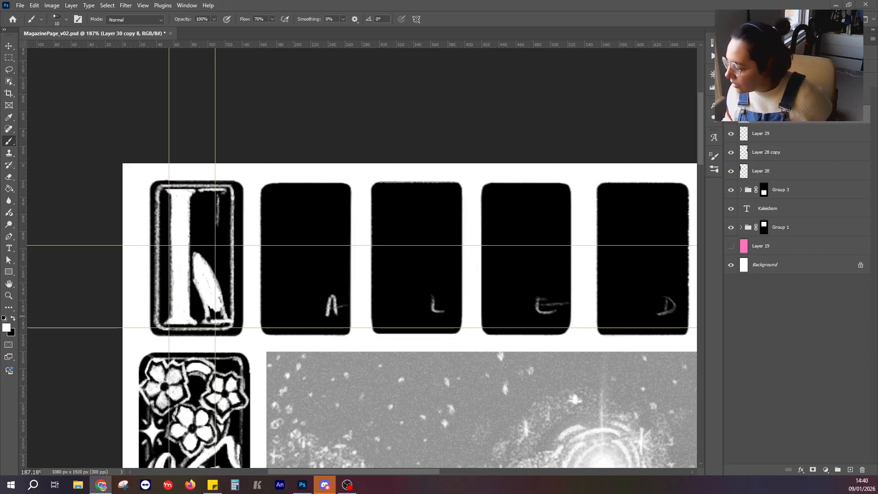
Hide the layer with the border and guide letters, then lasso around the painted K in the first panel.
click(741, 115)
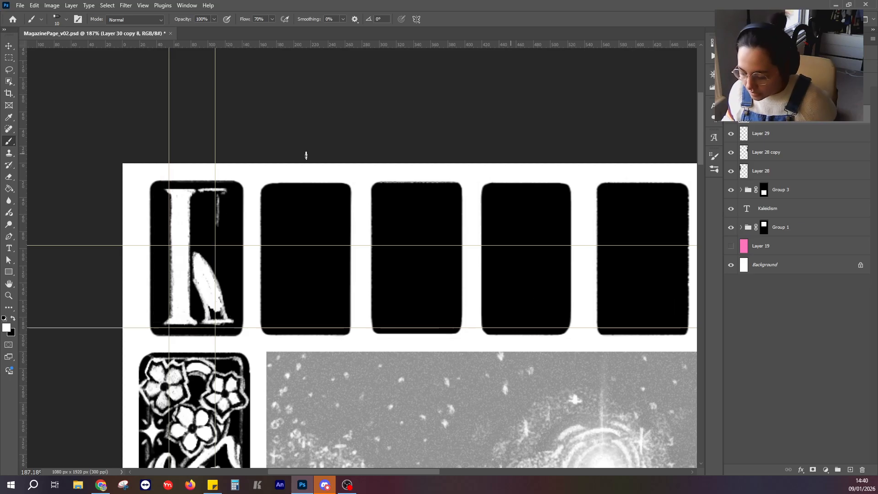
scroll(213, 230, up, 2)
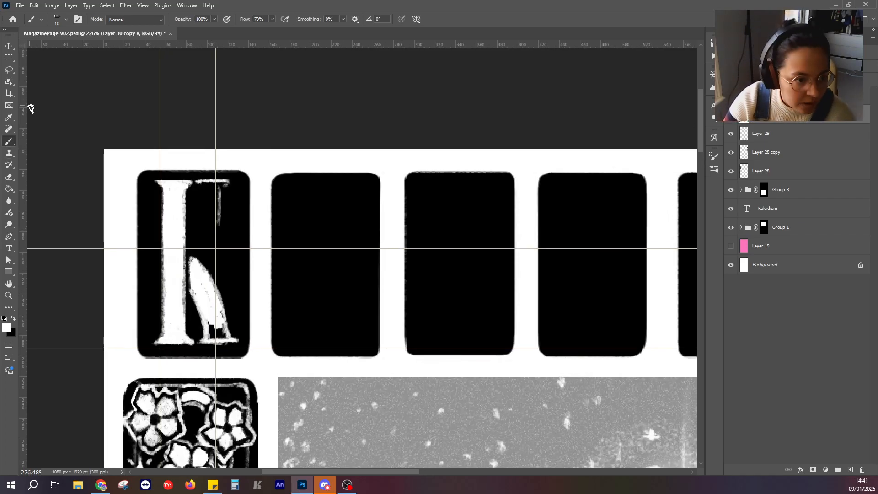
click(10, 60)
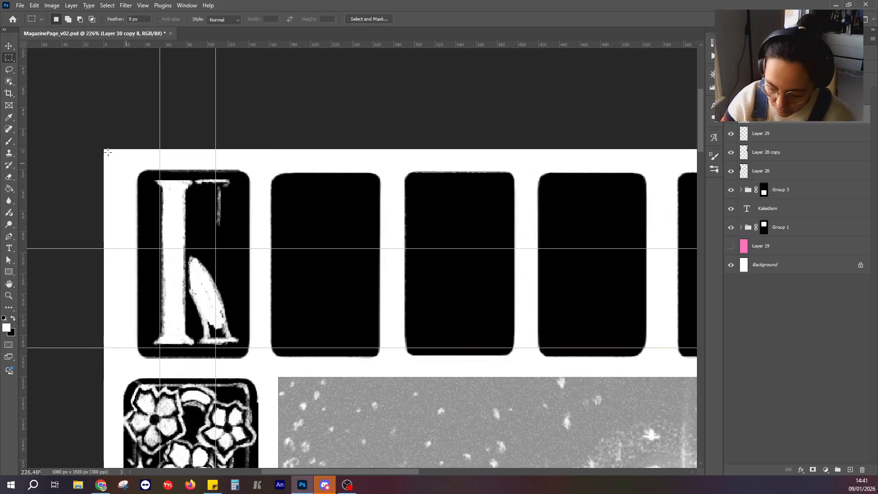
click(14, 74)
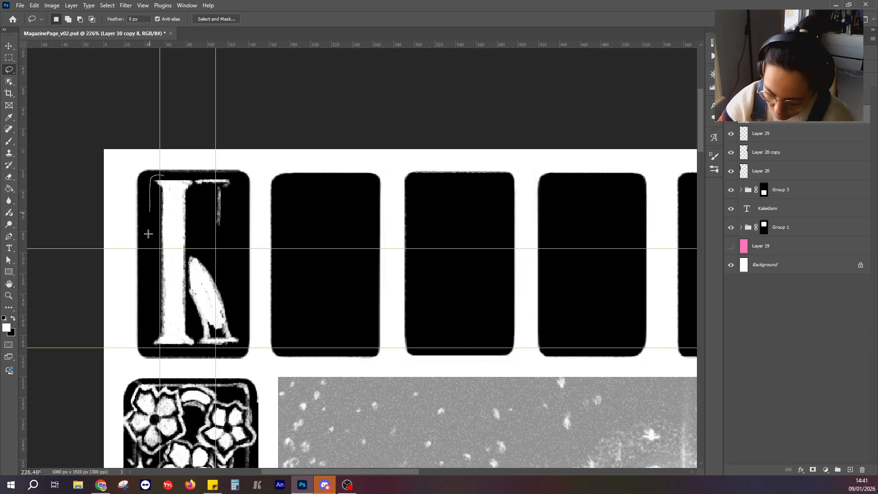
mouse_move(149, 234)
mouse_down()
mouse_move(149, 346)
mouse_move(193, 350)
mouse_up()
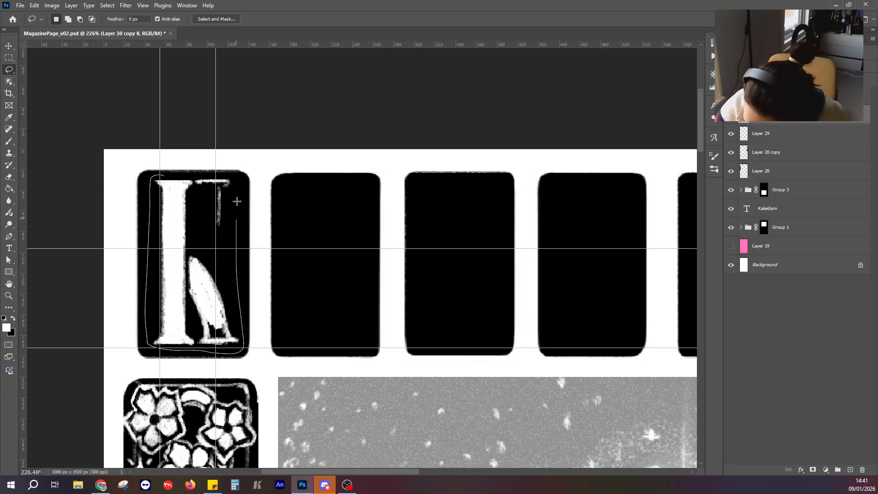
drag(218, 175, 218, 175)
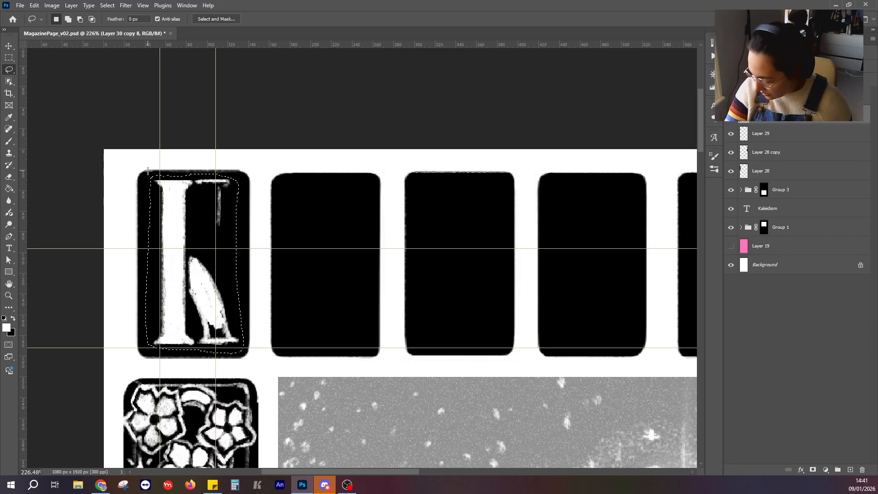
Fill the white K strokes inside the selection with black using the Paint Bucket.
click(10, 189)
click(185, 215)
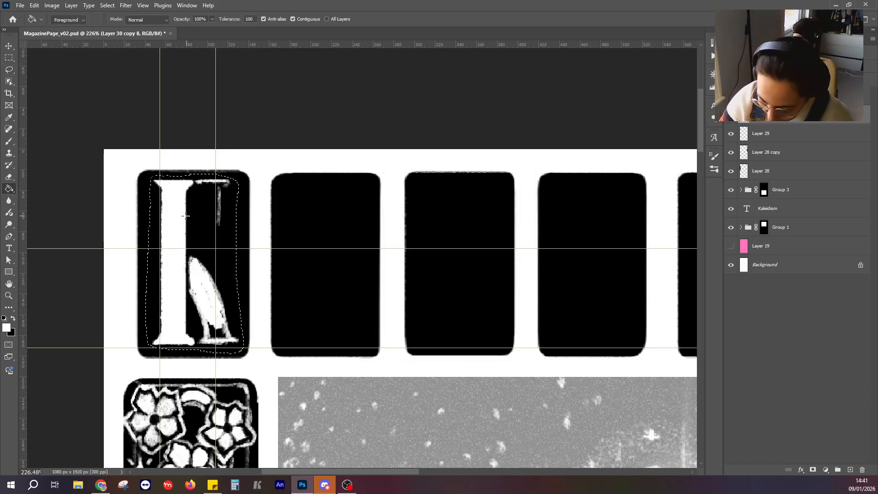
key(ctrl+z)
click(13, 318)
click(174, 222)
click(206, 217)
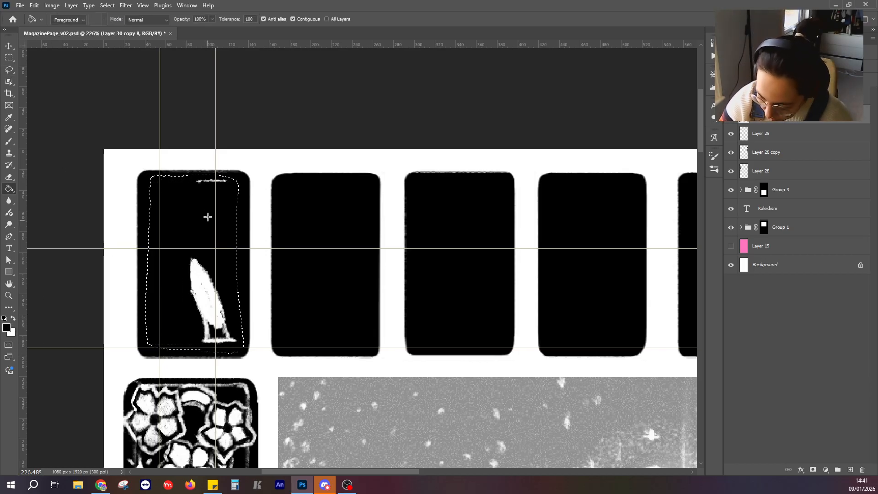
click(208, 224)
click(206, 244)
click(206, 251)
click(206, 252)
click(207, 256)
click(207, 262)
click(206, 263)
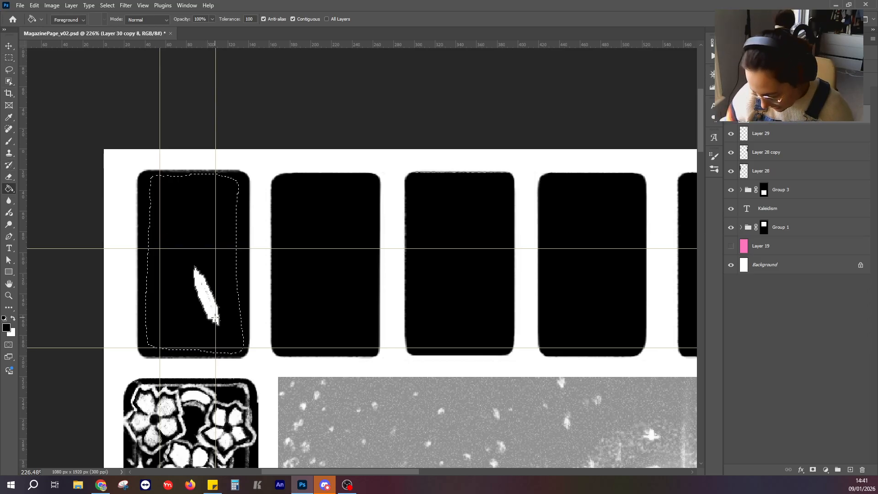
Fill the last remaining white stroke in the first panel with black using the Paint Bucket and clear the selection.
scroll(215, 317, up, 5)
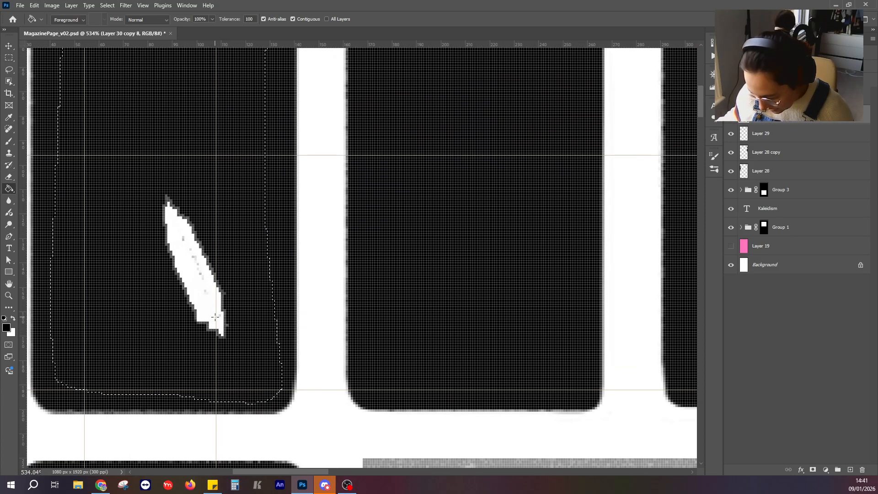
scroll(215, 317, down, 2)
click(8, 143)
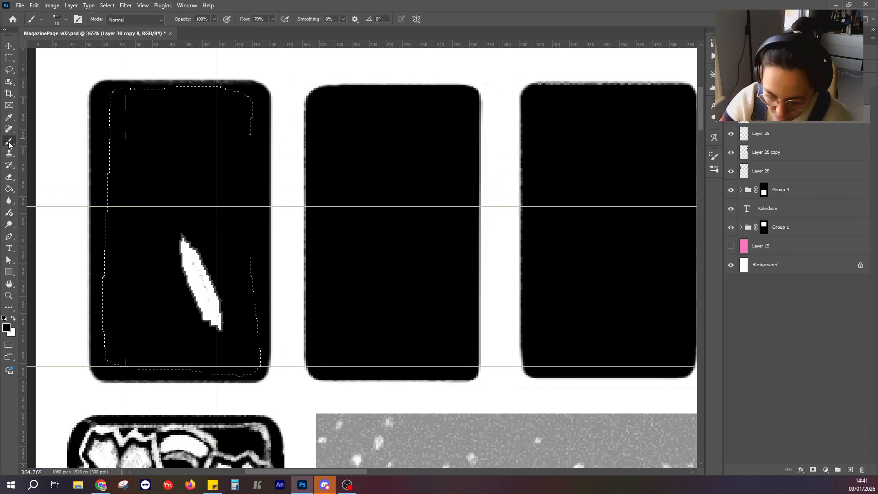
click(9, 69)
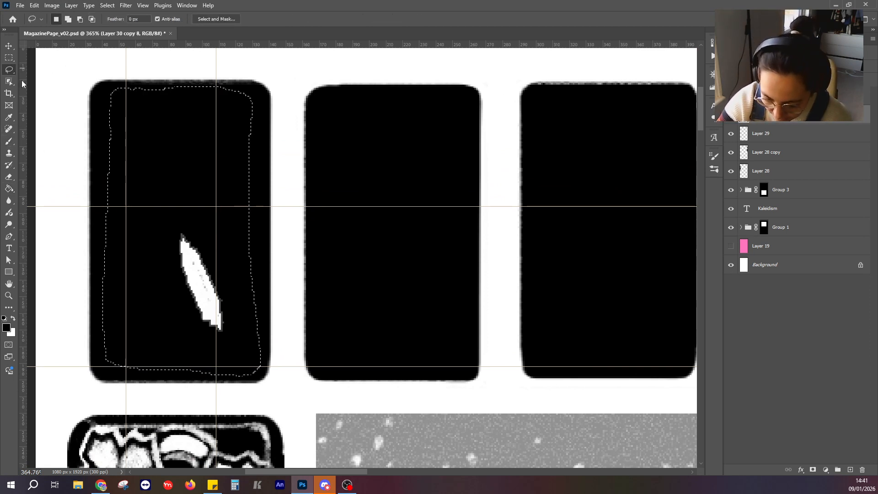
click(9, 189)
click(195, 265)
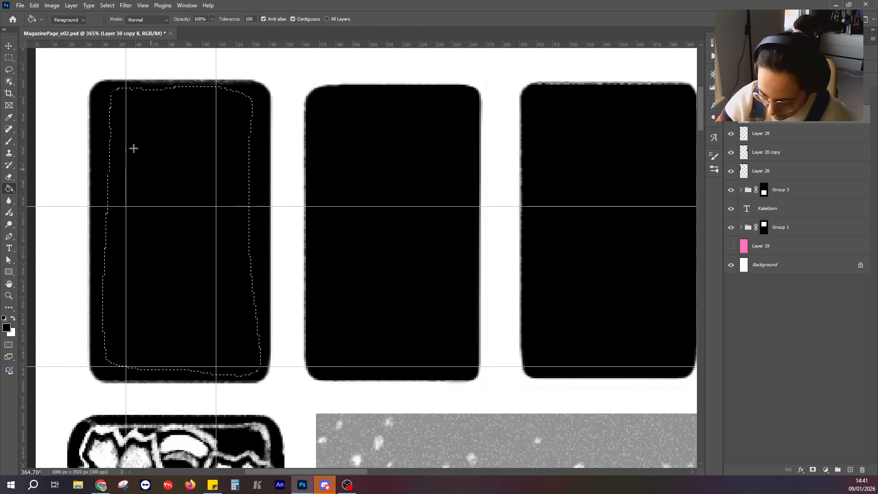
click(9, 57)
Paint a white upper serif with downward-curling ends across the first panel's upper left part using the Brush.
key(b)
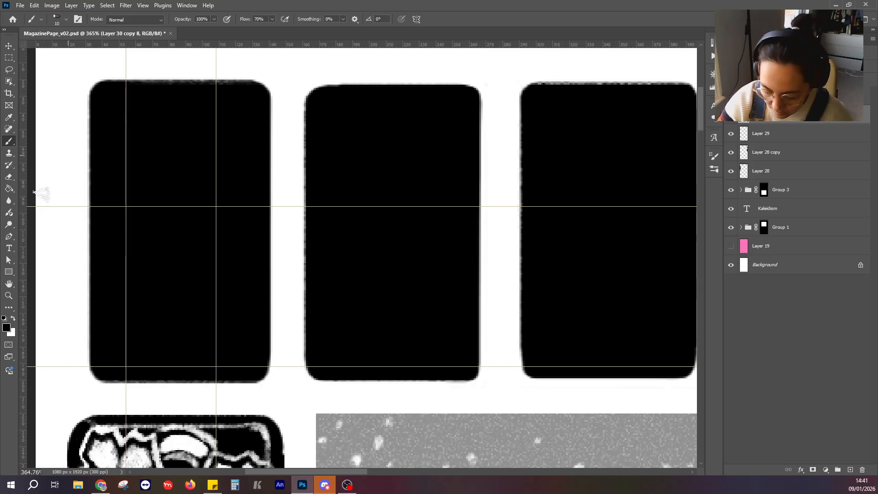
click(13, 319)
mouse_move(103, 96)
mouse_down()
mouse_move(173, 97)
mouse_move(156, 118)
mouse_up()
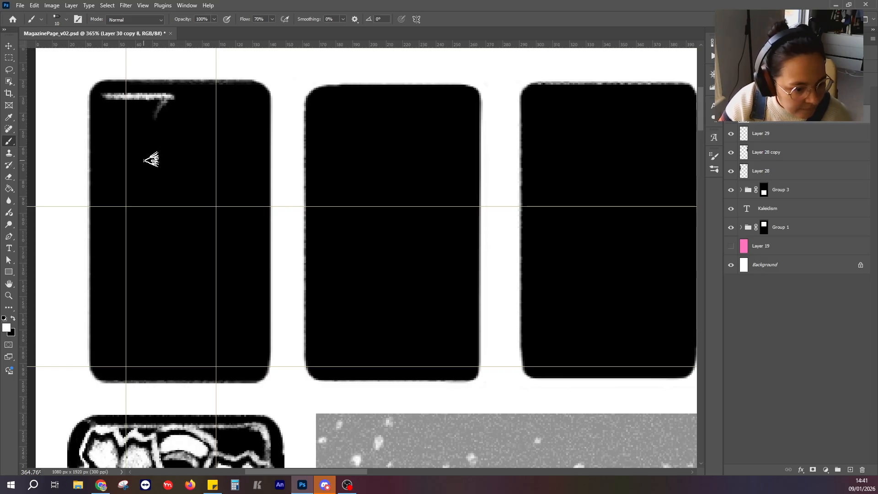
drag(106, 97, 98, 111)
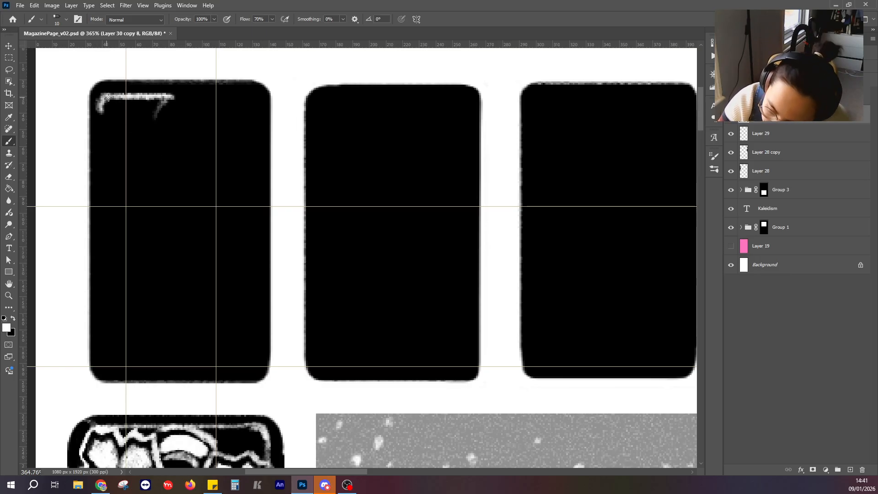
drag(173, 98, 180, 123)
Paint the K stem's two vertical white edges and a lower serif with upward-curling ends.
mouse_move(181, 122)
mouse_down()
mouse_move(143, 96)
mouse_move(121, 132)
mouse_move(123, 327)
mouse_up()
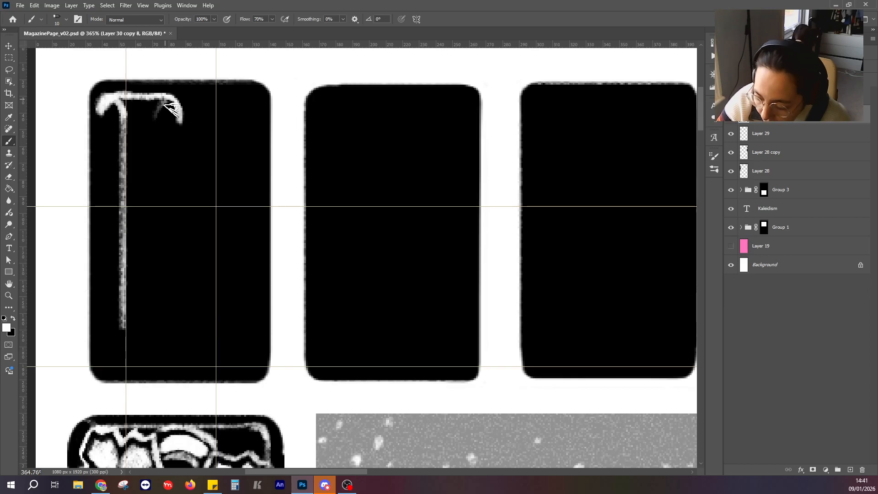
mouse_move(160, 114)
mouse_down()
mouse_move(147, 198)
mouse_move(154, 314)
mouse_up()
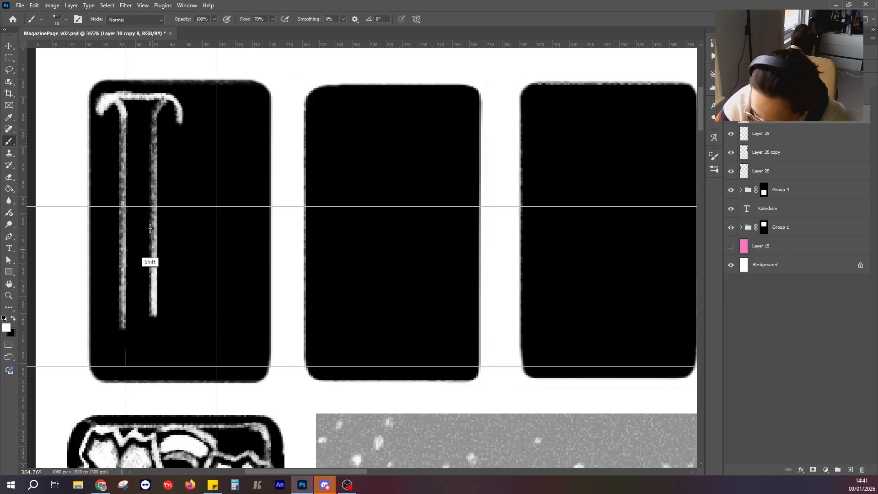
mouse_move(100, 340)
mouse_down()
mouse_move(123, 363)
mouse_move(178, 356)
mouse_up()
mouse_move(177, 355)
mouse_down()
mouse_move(108, 360)
mouse_move(101, 339)
mouse_up()
mouse_move(122, 290)
mouse_down()
mouse_move(122, 345)
mouse_move(123, 97)
mouse_up()
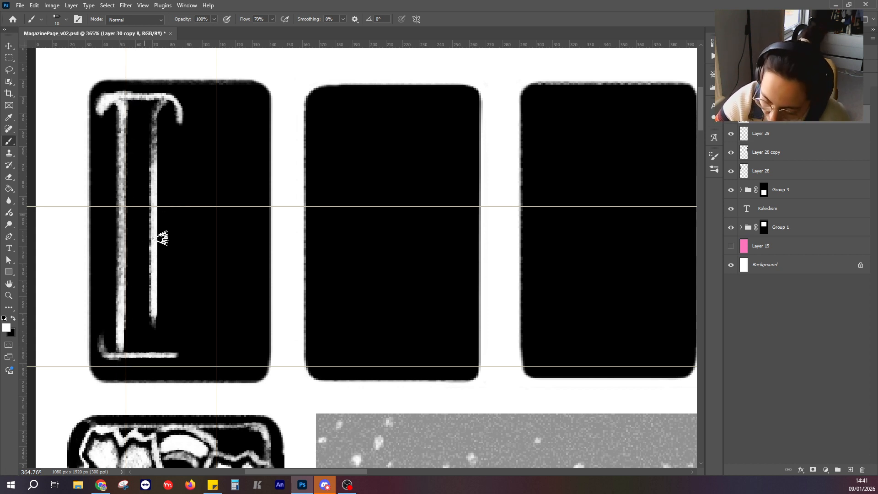
mouse_move(155, 261)
mouse_down()
mouse_move(152, 353)
mouse_move(176, 331)
mouse_move(160, 356)
mouse_up()
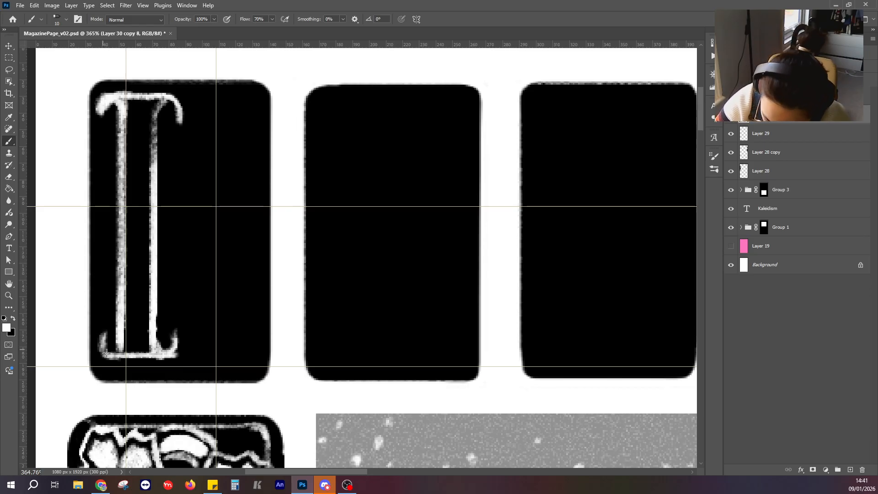
drag(106, 353, 123, 346)
Fill the K's stem solid white down to the lower serif and add a rounded bump on its left side at mid-height.
mouse_move(130, 112)
mouse_down()
mouse_move(127, 145)
mouse_move(136, 134)
mouse_move(124, 177)
mouse_move(144, 187)
mouse_move(158, 104)
mouse_move(124, 98)
mouse_move(148, 133)
mouse_up()
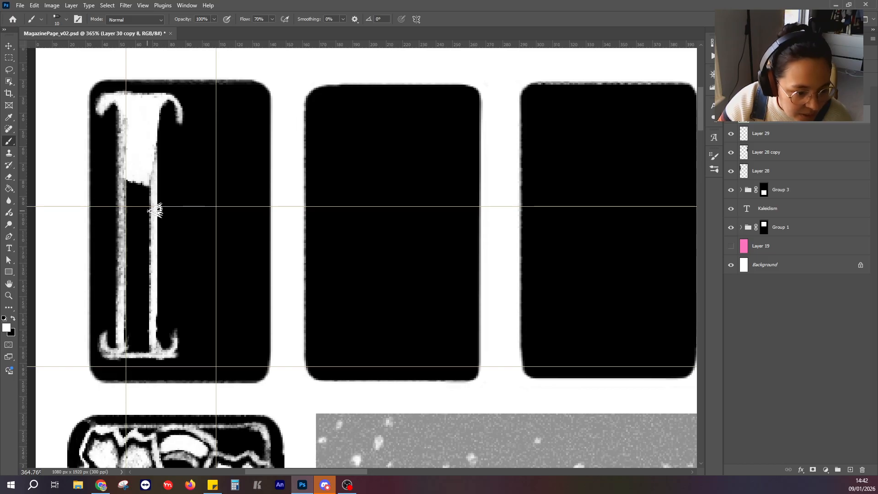
mouse_move(102, 222)
mouse_down()
mouse_move(115, 212)
mouse_move(121, 239)
mouse_up()
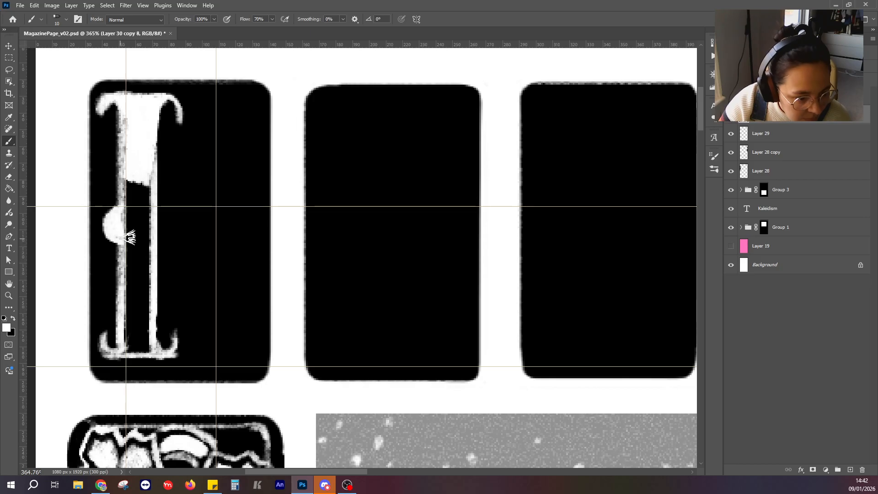
mouse_move(133, 194)
mouse_down()
mouse_move(132, 234)
mouse_move(149, 218)
mouse_move(153, 179)
mouse_move(153, 206)
mouse_move(151, 148)
mouse_move(131, 167)
mouse_move(129, 214)
mouse_move(123, 210)
mouse_move(117, 223)
mouse_move(131, 257)
mouse_move(122, 210)
mouse_move(115, 205)
mouse_move(104, 223)
mouse_move(119, 202)
mouse_up()
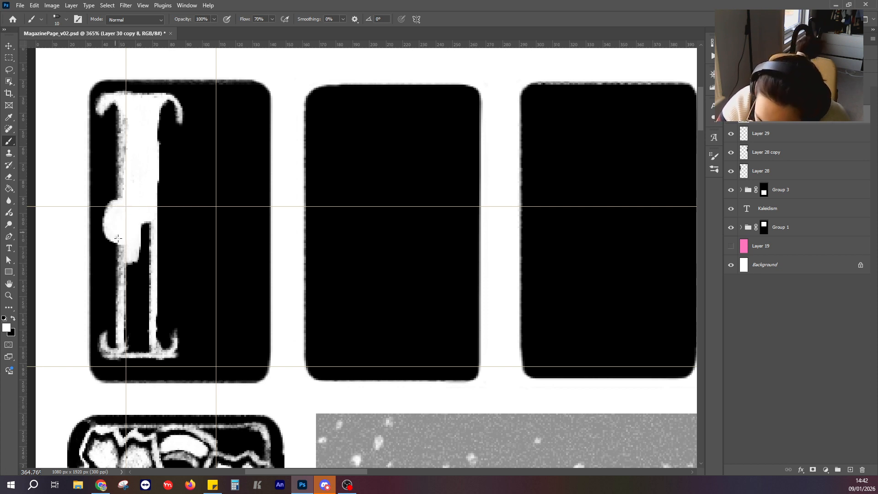
mouse_move(124, 268)
mouse_down()
mouse_move(123, 319)
mouse_move(138, 315)
mouse_move(147, 286)
mouse_move(146, 222)
mouse_up()
mouse_move(147, 297)
mouse_down()
mouse_move(153, 352)
mouse_move(122, 348)
mouse_move(121, 324)
mouse_move(138, 315)
mouse_up()
mouse_move(138, 350)
mouse_down()
mouse_move(120, 344)
mouse_move(118, 354)
mouse_move(99, 341)
mouse_move(102, 328)
mouse_move(121, 360)
mouse_move(192, 323)
mouse_move(174, 356)
mouse_move(163, 357)
mouse_move(171, 334)
mouse_move(171, 353)
mouse_up()
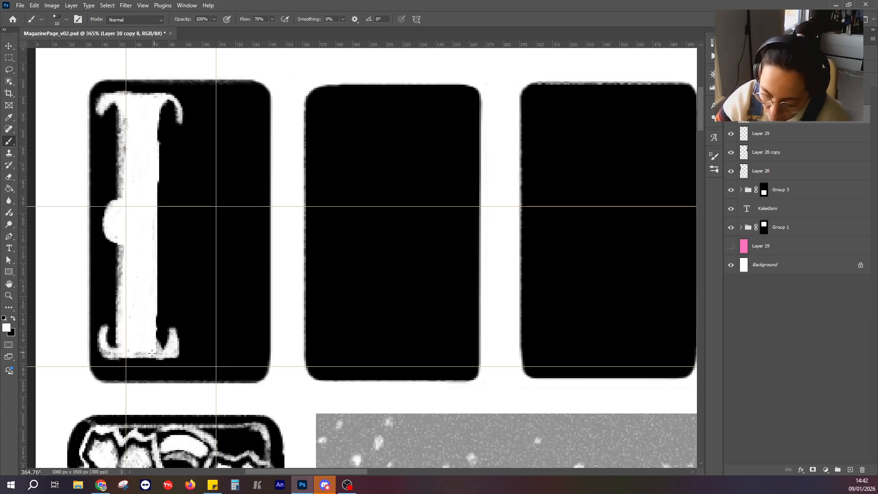
drag(152, 353, 132, 355)
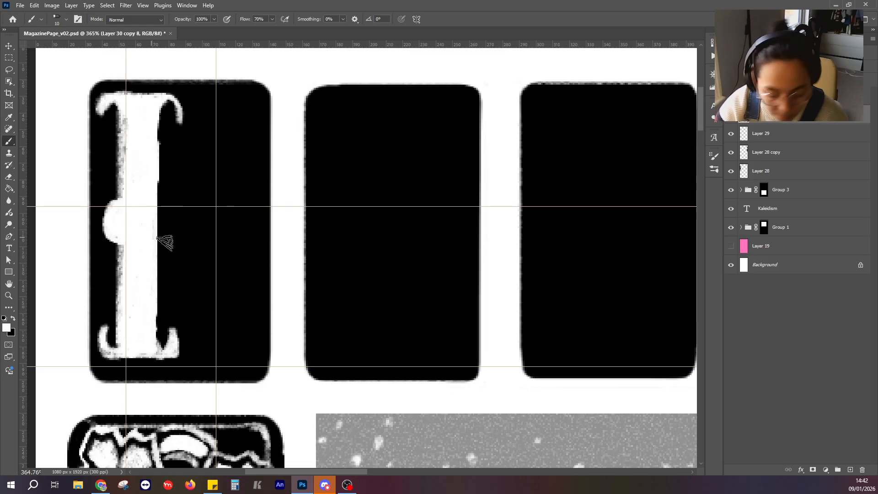
Paint the K's arm as a thick white S-curve rising from mid-stem to a hooked tip in the panel's upper right.
mouse_move(158, 226)
mouse_down()
mouse_move(218, 219)
mouse_move(222, 114)
mouse_move(208, 225)
mouse_move(152, 226)
mouse_move(211, 220)
mouse_move(222, 192)
mouse_move(216, 218)
mouse_move(221, 121)
mouse_up()
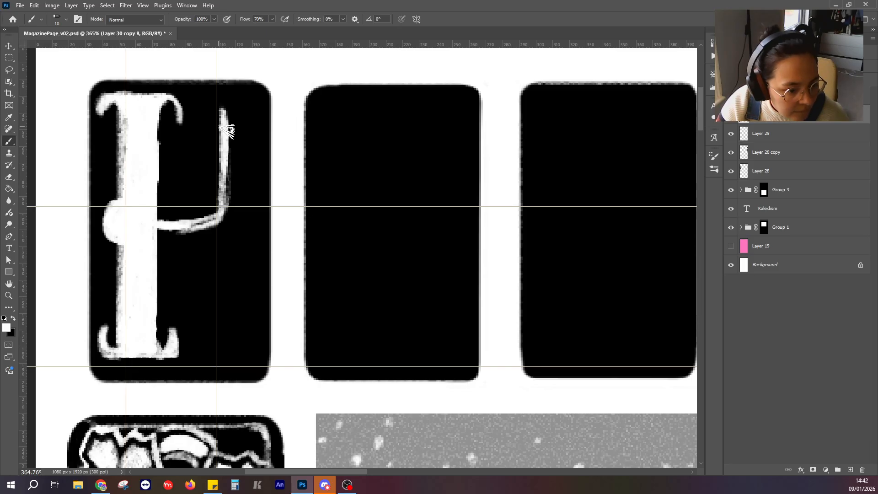
mouse_move(247, 101)
mouse_down()
mouse_move(217, 145)
mouse_move(204, 226)
mouse_move(215, 134)
mouse_move(245, 134)
mouse_up()
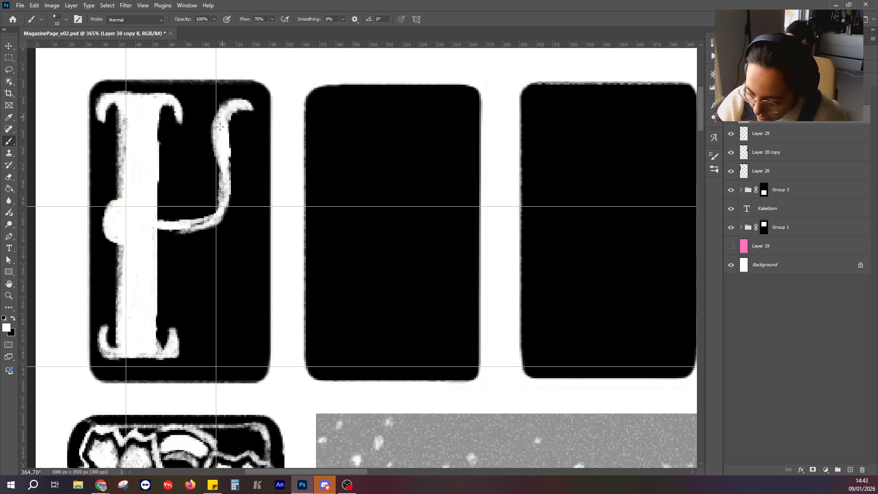
drag(177, 226, 177, 234)
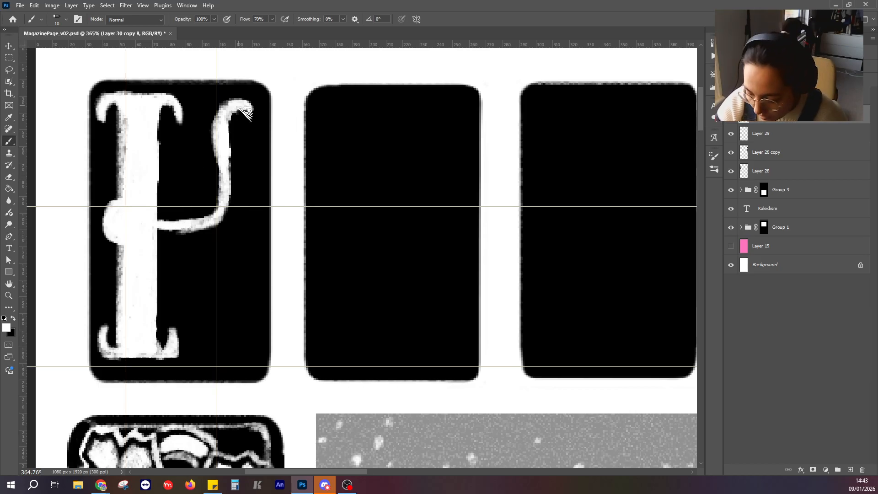
mouse_move(232, 112)
mouse_down()
mouse_move(243, 216)
mouse_move(219, 230)
mouse_move(234, 217)
mouse_up()
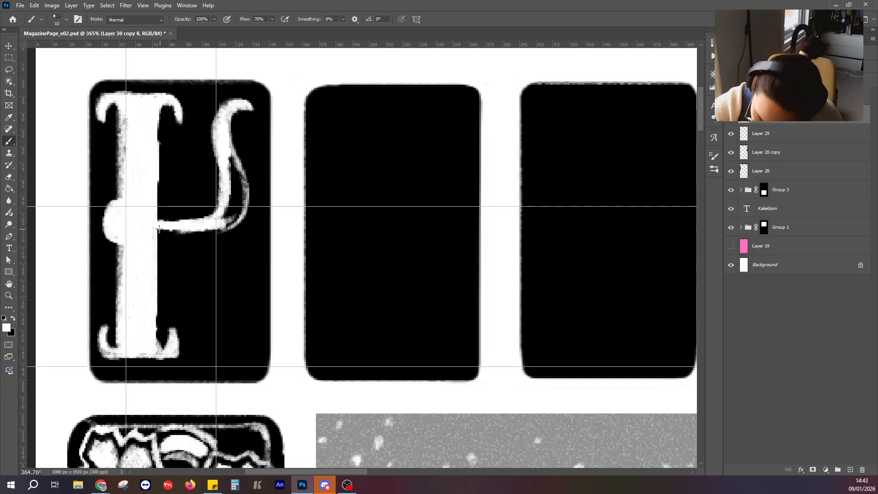
mouse_move(172, 230)
mouse_down()
mouse_move(221, 233)
mouse_move(232, 215)
mouse_move(231, 181)
mouse_move(242, 197)
mouse_move(223, 226)
mouse_move(238, 167)
mouse_up()
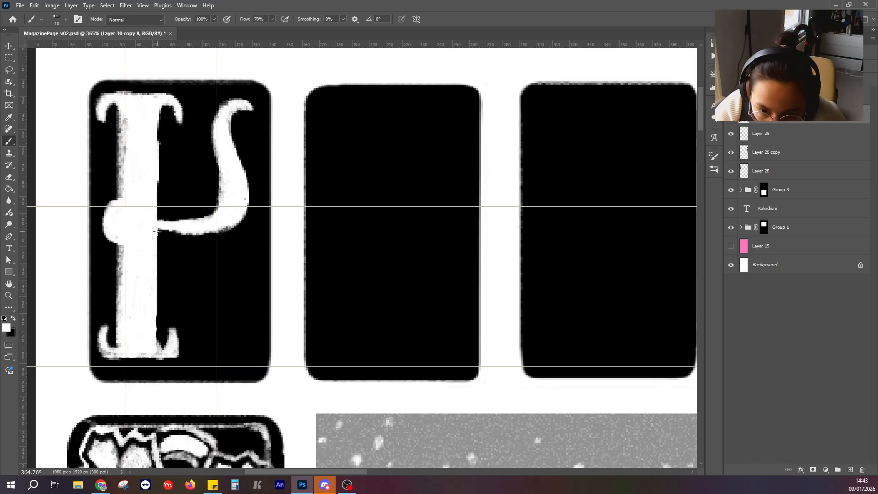
Paint the K's leg as a solid white curve from mid-stem to a curled tip in the panel's lower right.
mouse_move(157, 231)
mouse_down()
mouse_move(180, 269)
mouse_move(186, 252)
mouse_move(212, 337)
mouse_move(246, 363)
mouse_move(256, 353)
mouse_up()
drag(185, 258, 159, 235)
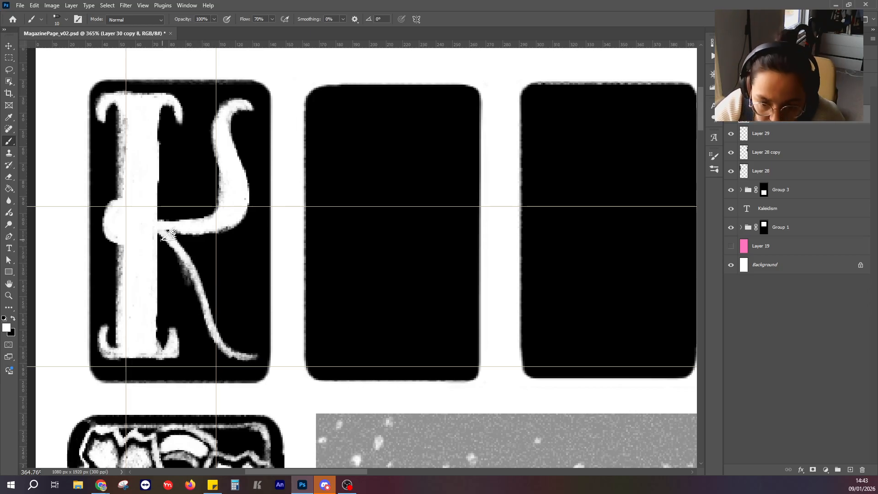
mouse_move(178, 233)
mouse_down()
mouse_move(218, 270)
mouse_move(227, 302)
mouse_up()
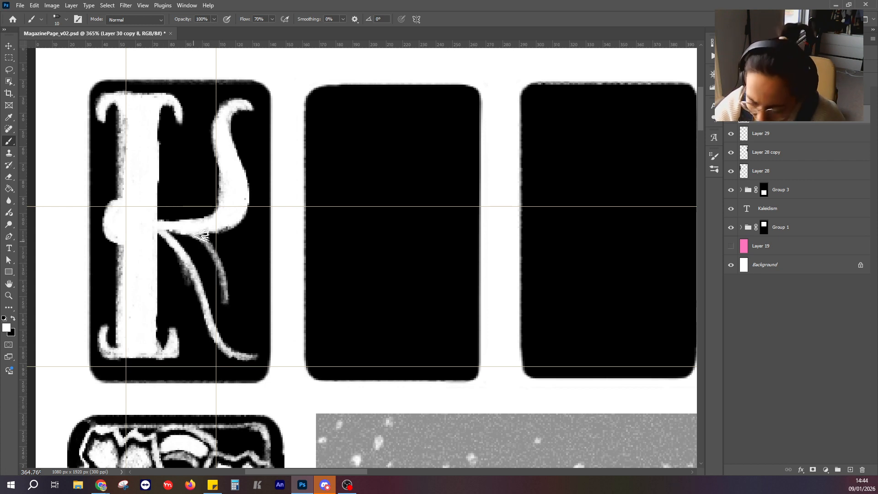
mouse_move(198, 237)
mouse_down()
mouse_move(227, 274)
mouse_move(232, 315)
mouse_move(224, 267)
mouse_move(232, 326)
mouse_move(253, 359)
mouse_move(258, 345)
mouse_move(255, 359)
mouse_move(257, 349)
mouse_move(231, 337)
mouse_up()
mouse_move(175, 240)
mouse_down()
mouse_move(215, 260)
mouse_move(205, 247)
mouse_move(226, 315)
mouse_move(193, 272)
mouse_move(203, 289)
mouse_move(214, 286)
mouse_move(216, 332)
mouse_up()
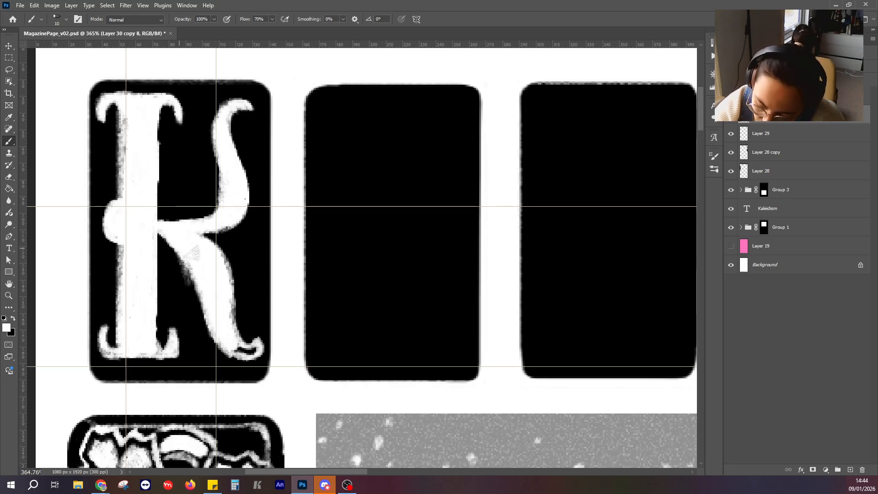
drag(193, 253, 177, 269)
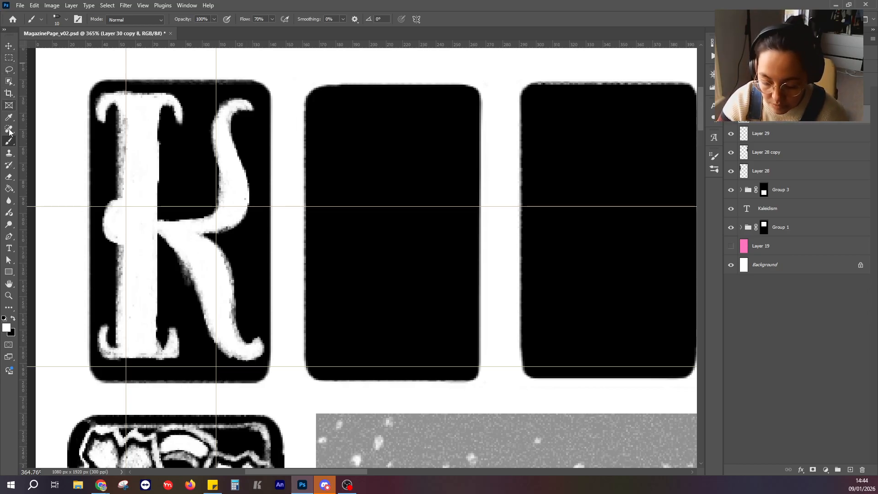
Paint black round notches into the middle of the K's upper and lower serifs and a black dot in the stem's bump.
click(13, 319)
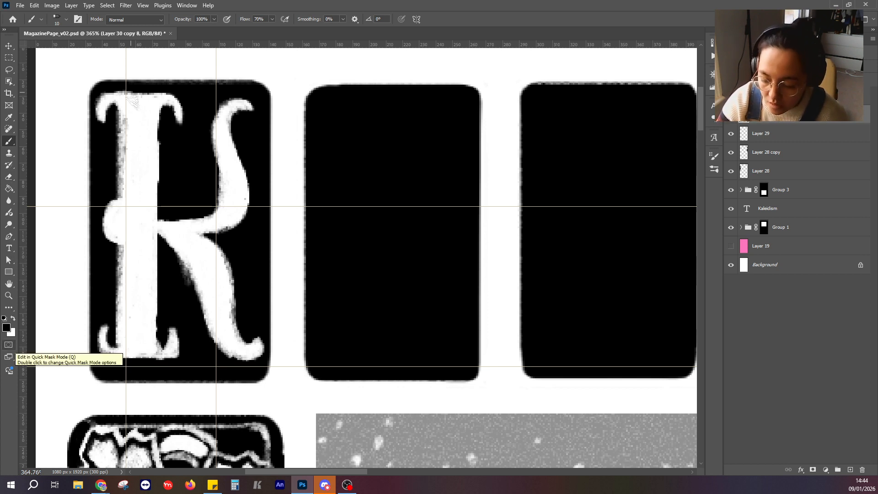
click(140, 97)
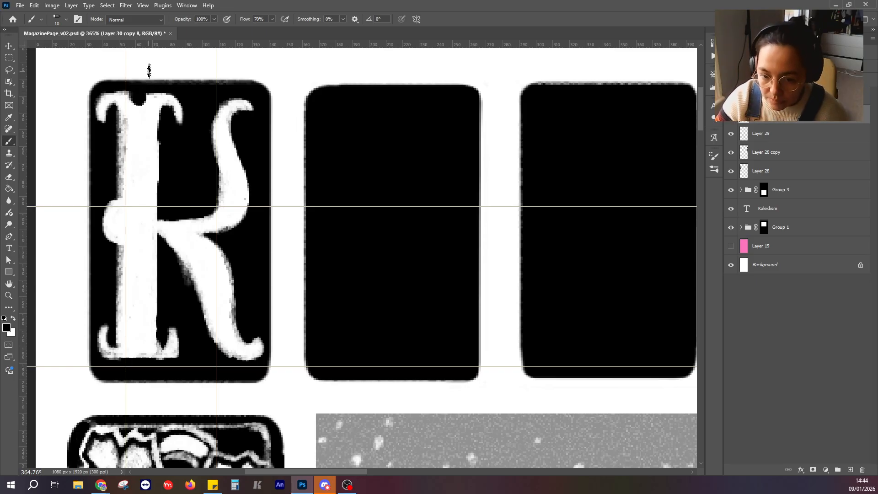
click(125, 223)
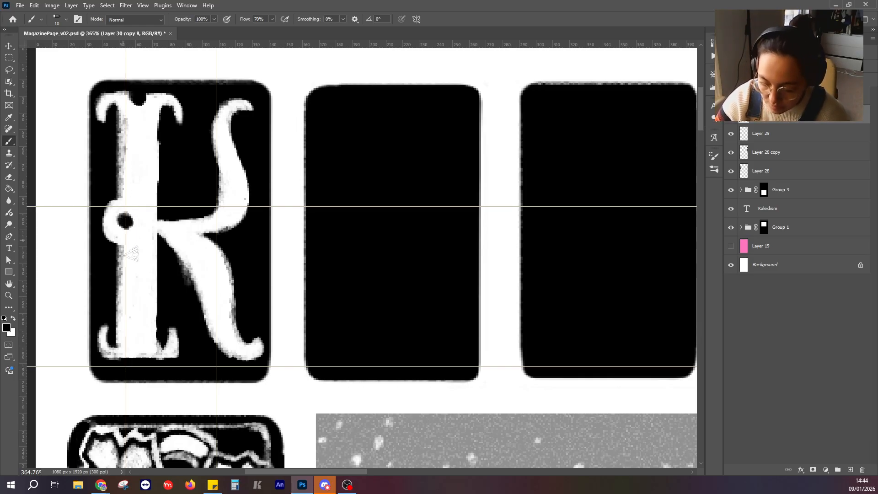
drag(137, 360, 143, 356)
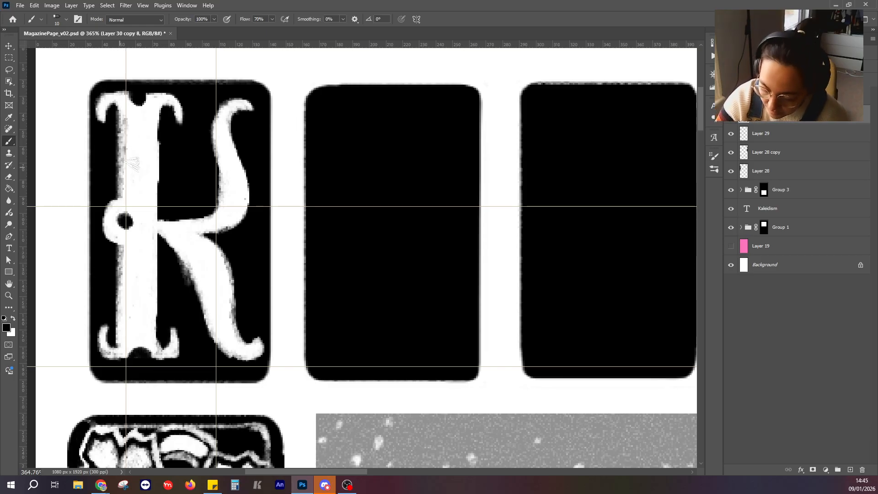
Trim the rough left edge of the K's stem with black above and below the bump.
mouse_move(114, 107)
mouse_down()
mouse_move(118, 188)
mouse_move(123, 154)
mouse_up()
shift+click(126, 197)
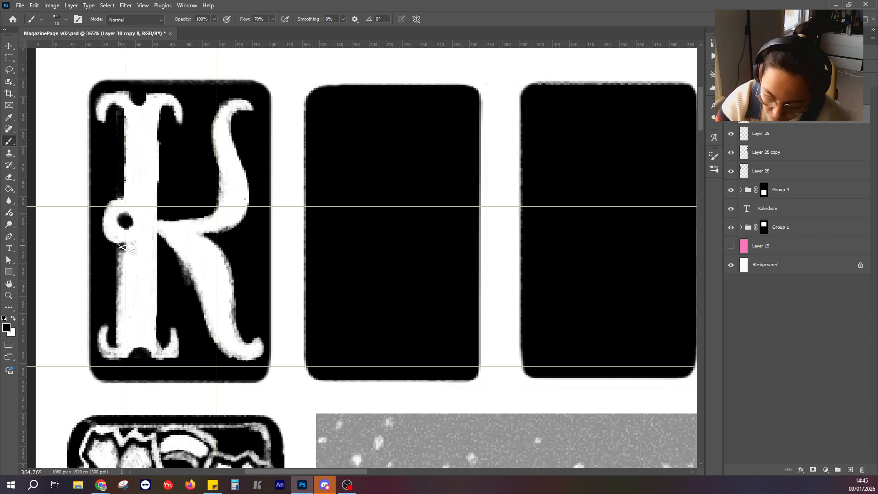
drag(119, 248, 117, 349)
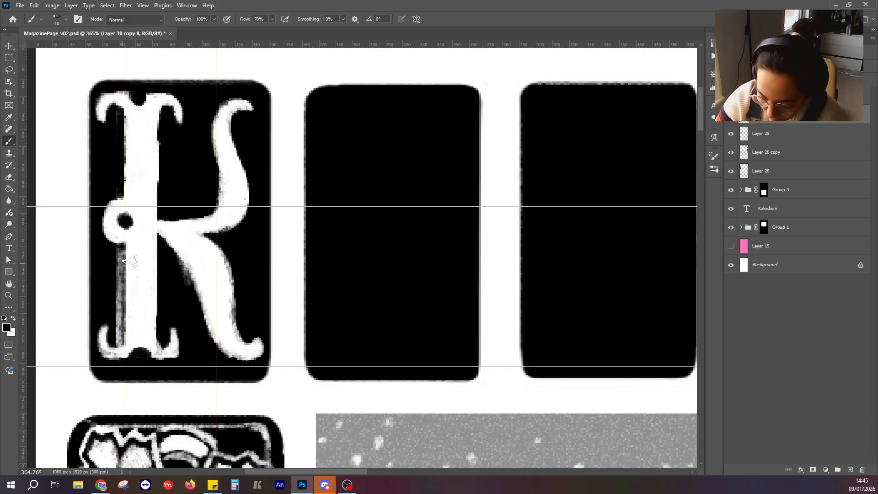
key(ctrl+z)
mouse_move(120, 247)
mouse_down()
mouse_move(116, 351)
mouse_move(117, 249)
mouse_up()
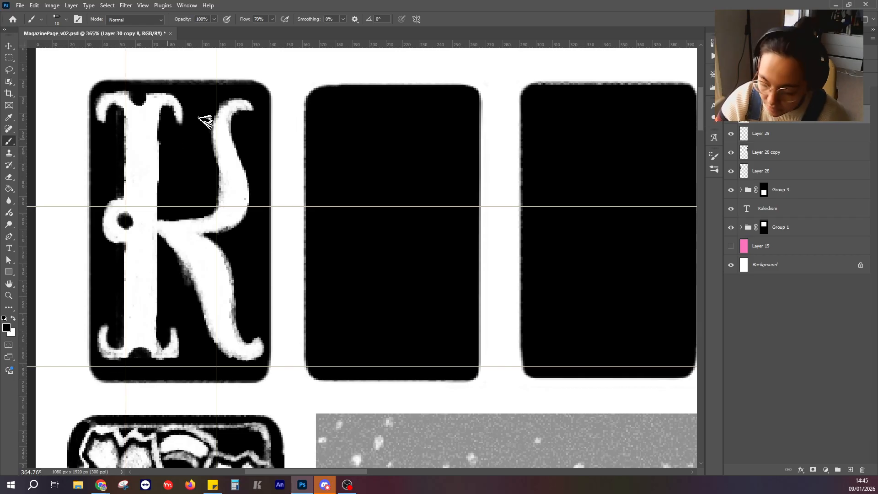
Thicken the upper curve of the K's arm and touch up its leg with white.
click(13, 318)
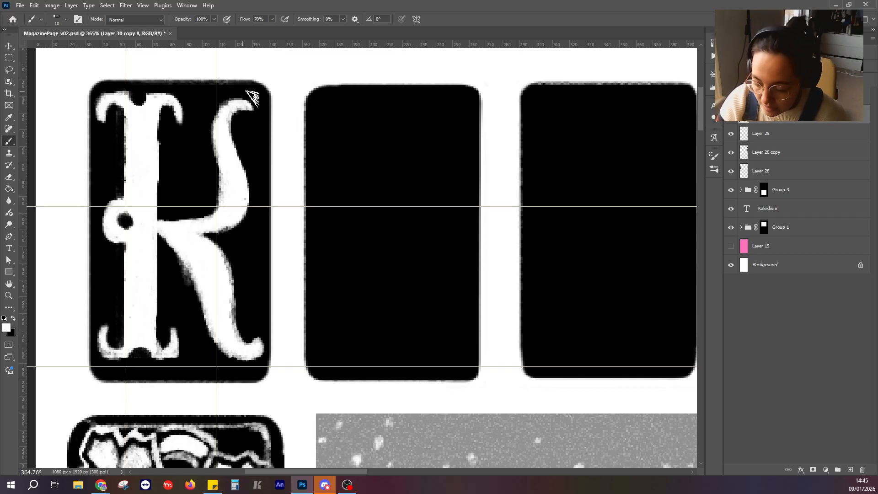
mouse_move(235, 99)
mouse_down()
mouse_move(217, 105)
mouse_move(210, 132)
mouse_move(215, 107)
mouse_move(224, 162)
mouse_up()
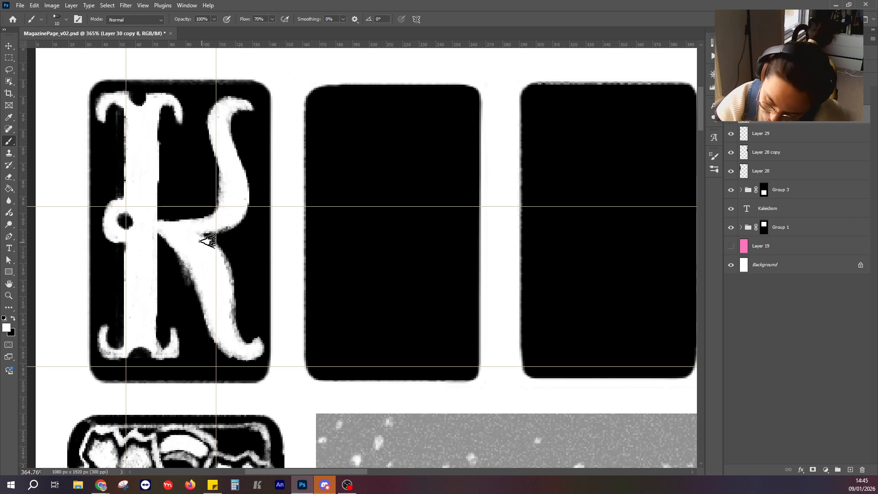
drag(216, 250, 232, 338)
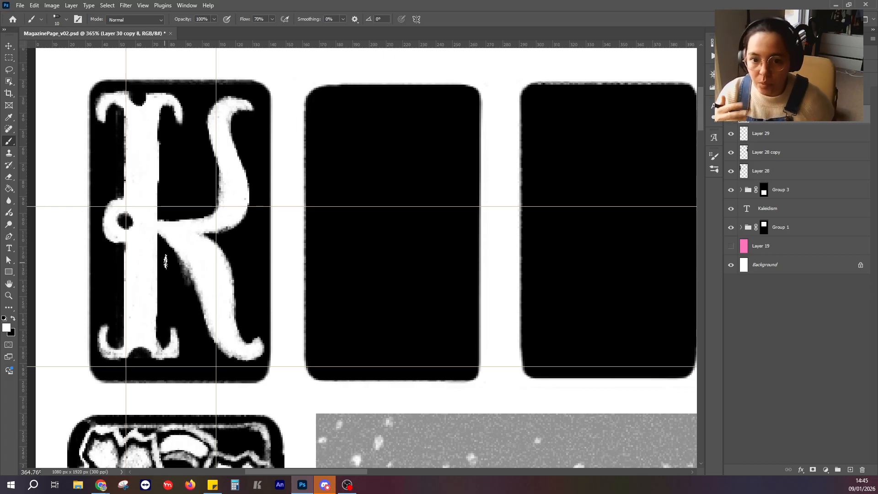
Paint a solid white horizontal bar across the upper part of the second panel as the A's cap.
drag(415, 242, 388, 209)
scroll(388, 204, down, 10)
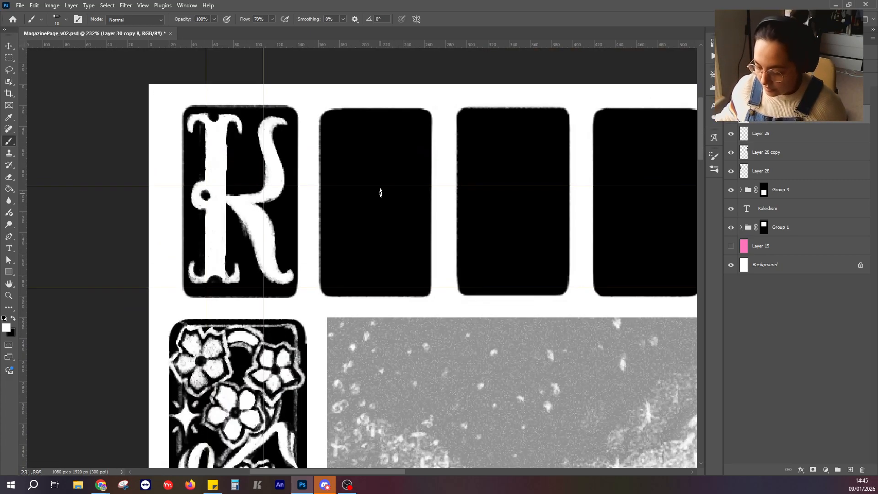
scroll(378, 271, down, 6)
drag(376, 303, 280, 242)
scroll(295, 275, up, 7)
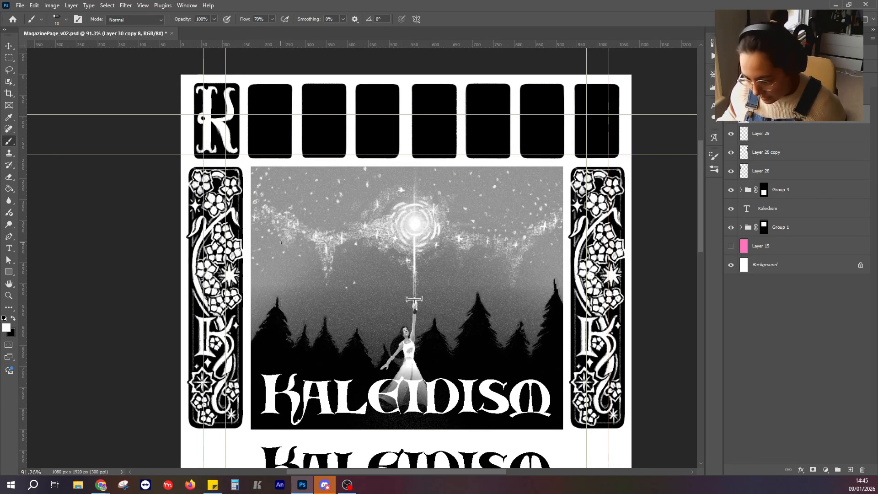
scroll(219, 179, up, 5)
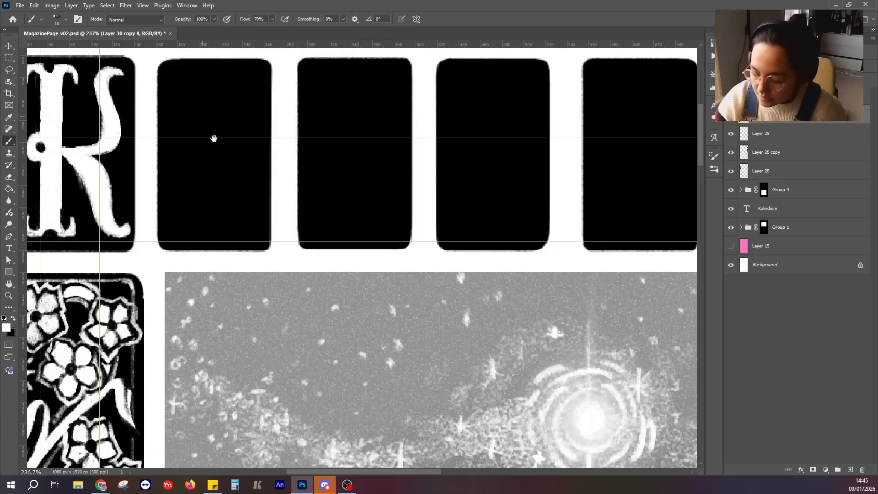
drag(213, 138, 256, 180)
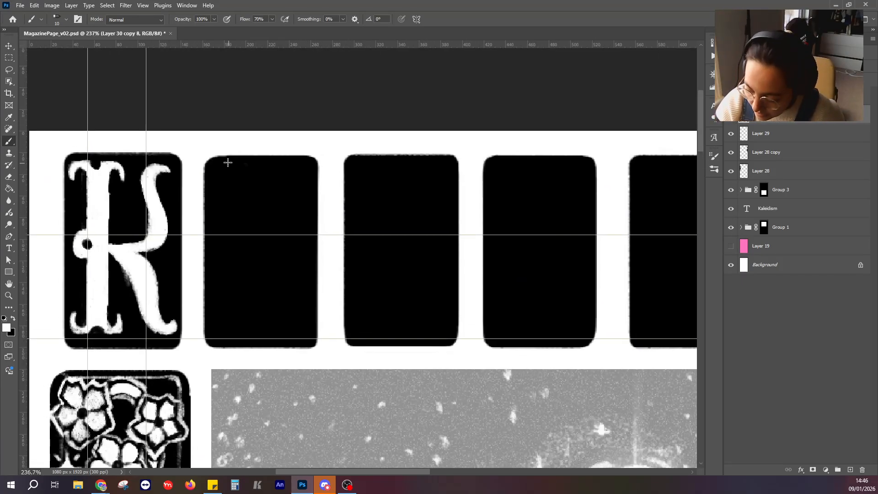
mouse_move(228, 167)
mouse_down()
mouse_move(299, 164)
mouse_move(289, 172)
mouse_move(297, 174)
mouse_move(224, 175)
mouse_up()
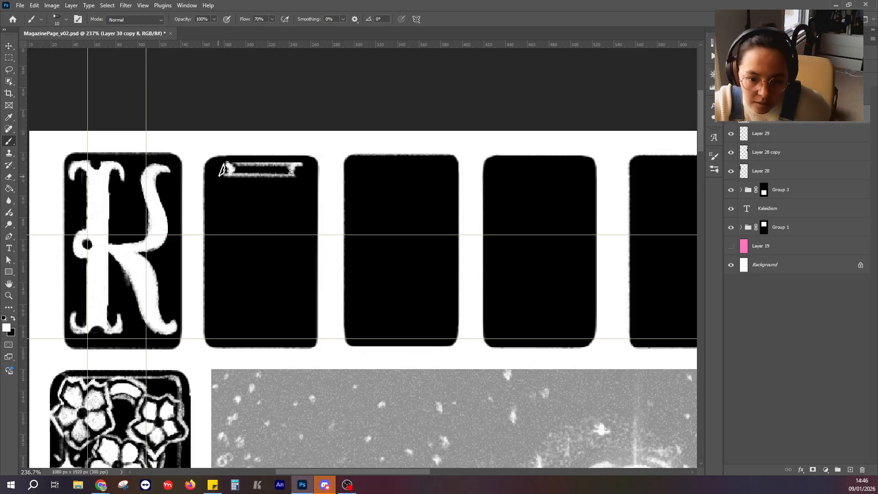
mouse_move(236, 165)
mouse_down()
mouse_move(295, 172)
mouse_move(285, 176)
mouse_up()
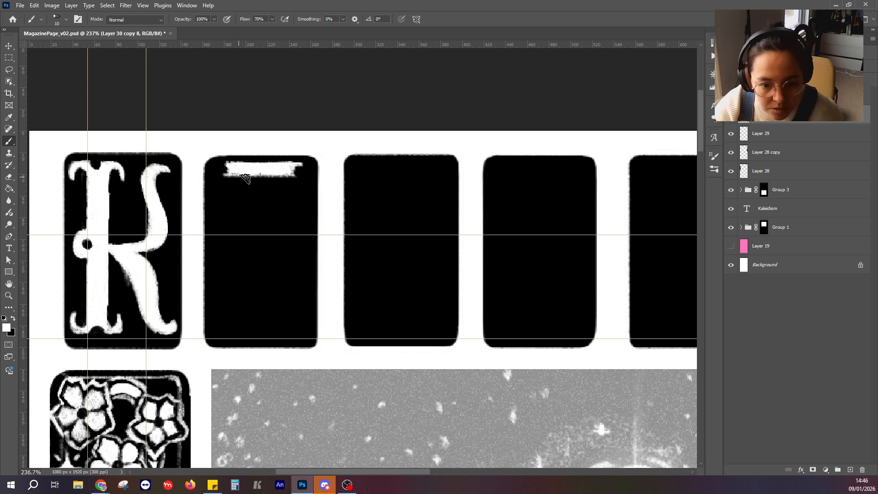
Sketch the A's two white legs slanting outward from the cap bar toward the lower part of the second panel.
drag(246, 174, 218, 322)
drag(277, 173, 305, 308)
key(ctrl+z)
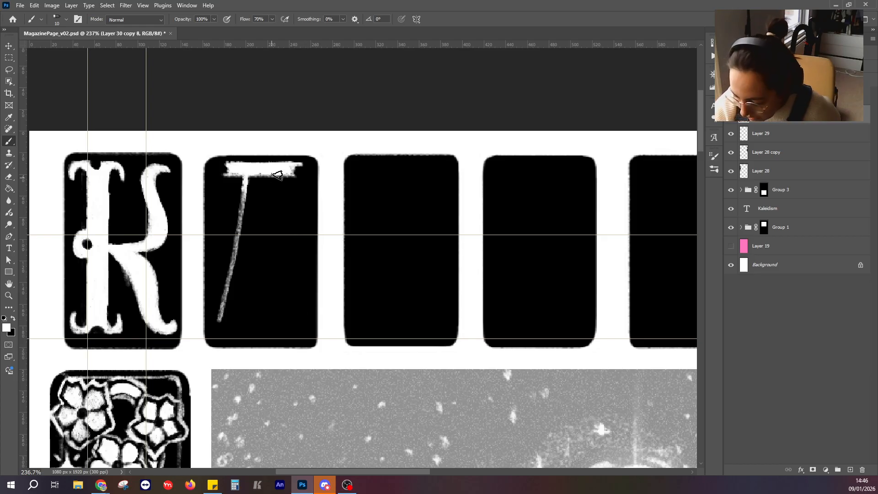
drag(277, 174, 306, 315)
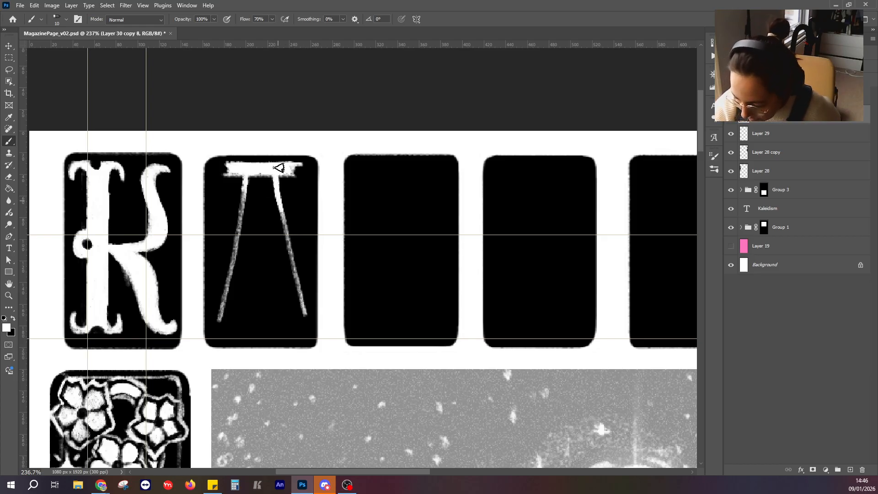
drag(246, 179, 222, 317)
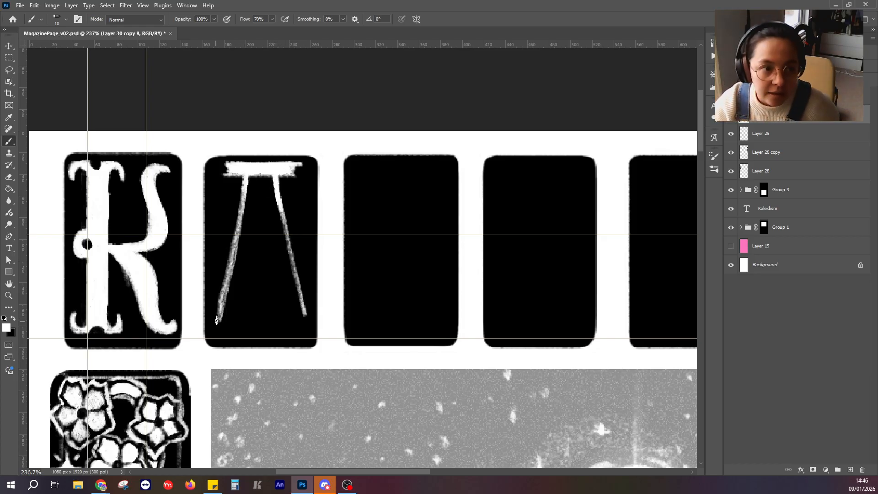
drag(246, 180, 219, 314)
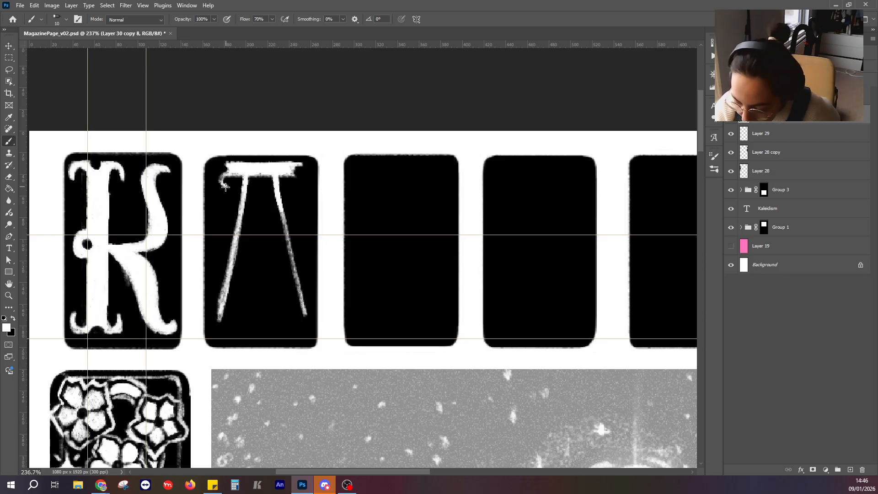
Paint small curled serifs at both ends of the A's cap bar and solidify its right leg.
drag(226, 187, 225, 173)
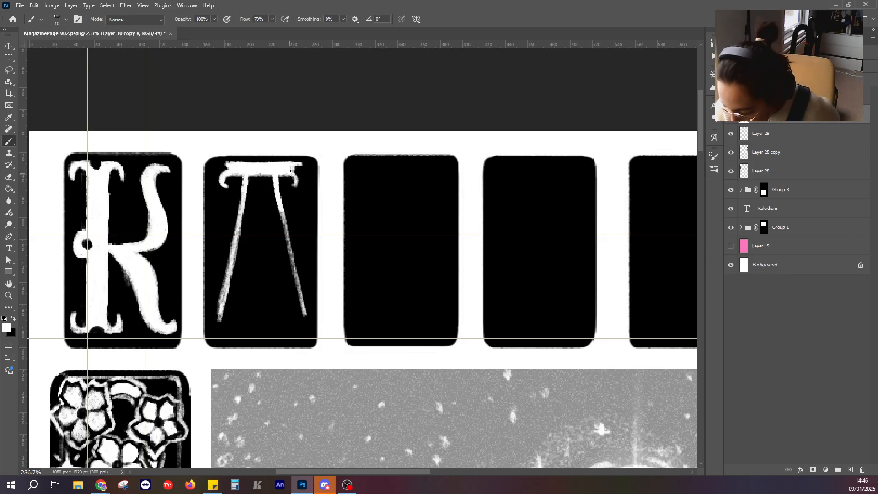
drag(292, 174, 297, 186)
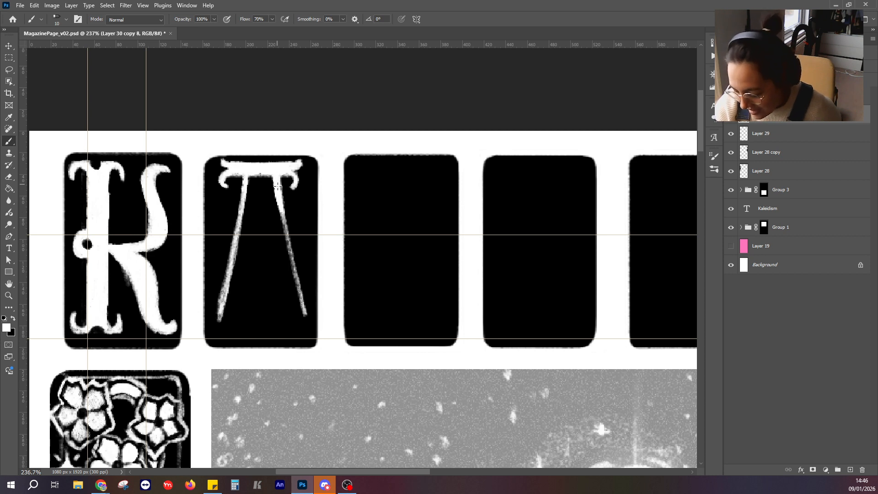
drag(278, 186, 303, 310)
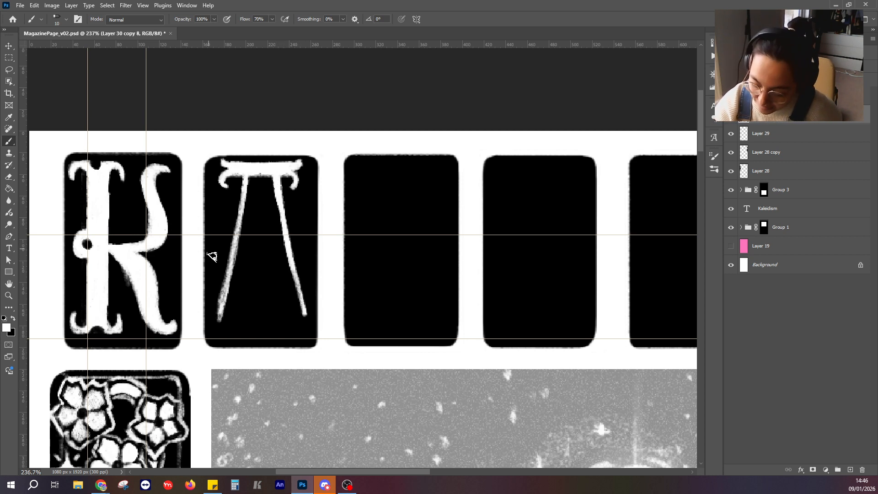
Widen both legs of the A toward the base and finish them with solid white feet curled at each side.
mouse_move(237, 255)
mouse_down()
mouse_move(236, 320)
mouse_move(259, 157)
mouse_move(236, 272)
mouse_move(243, 300)
mouse_move(228, 275)
mouse_move(217, 312)
mouse_up()
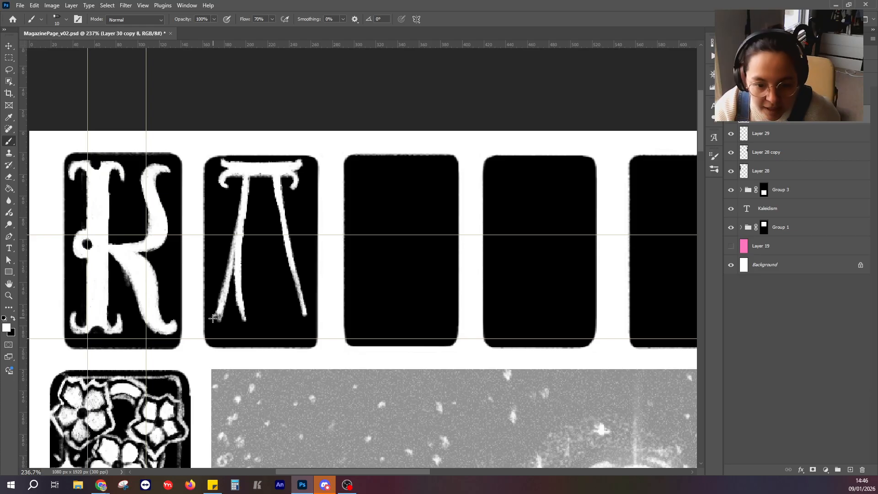
mouse_move(209, 315)
mouse_down()
mouse_move(228, 306)
mouse_move(243, 325)
mouse_move(254, 319)
mouse_move(244, 323)
mouse_move(236, 300)
mouse_move(238, 320)
mouse_move(226, 291)
mouse_move(222, 316)
mouse_up()
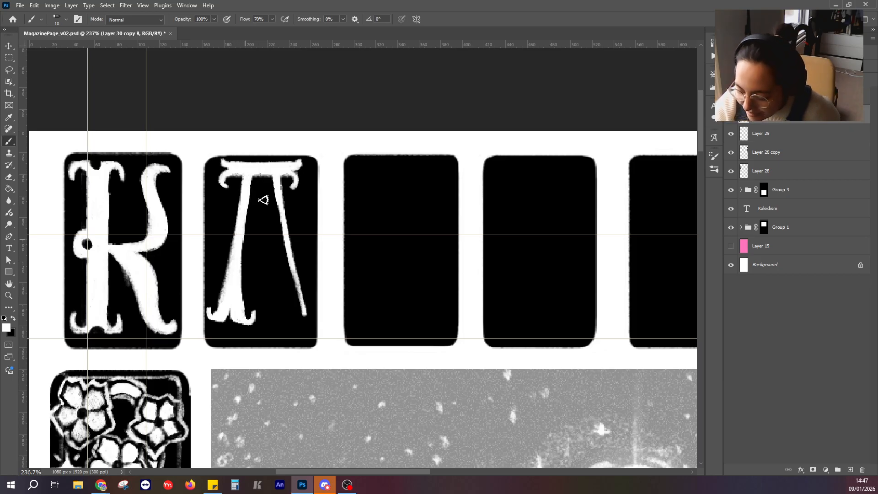
mouse_move(271, 178)
mouse_down()
mouse_move(276, 213)
mouse_move(273, 178)
mouse_move(283, 187)
mouse_move(273, 175)
mouse_move(286, 319)
mouse_move(291, 294)
mouse_move(281, 322)
mouse_move(270, 312)
mouse_move(294, 323)
mouse_move(297, 304)
mouse_move(295, 319)
mouse_move(285, 251)
mouse_move(292, 313)
mouse_up()
key(ctrl+z)
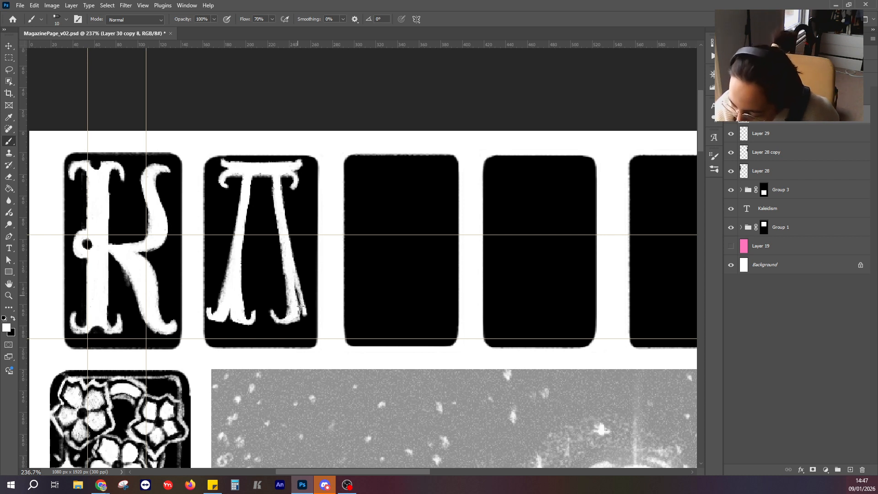
mouse_move(301, 307)
mouse_down()
mouse_move(298, 289)
mouse_move(298, 316)
mouse_up()
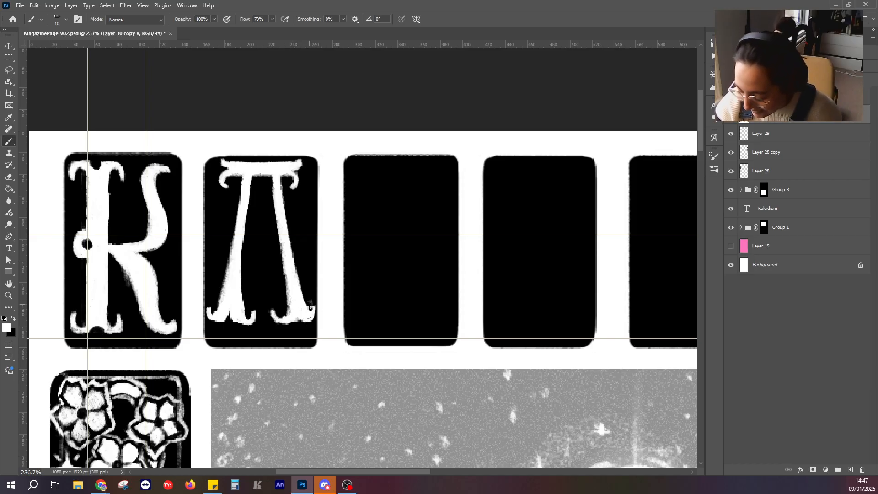
Clean up the edges of the A's right leg with black and white touch-ups.
click(15, 318)
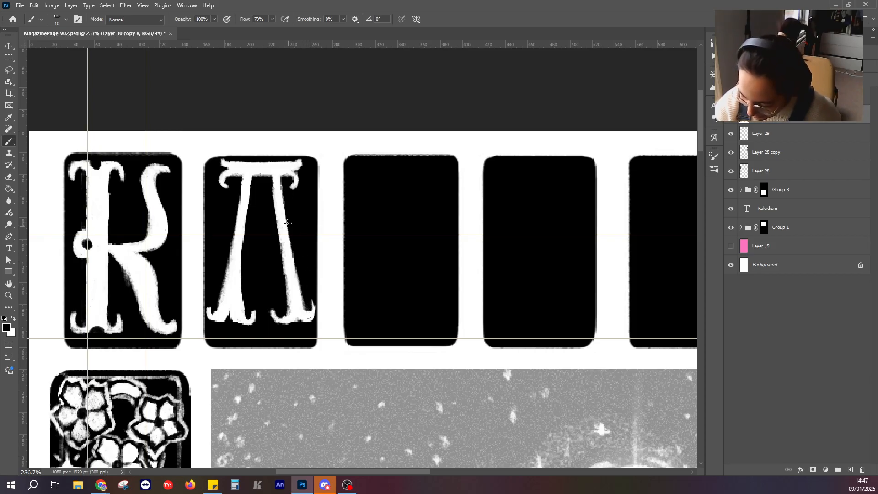
click(14, 319)
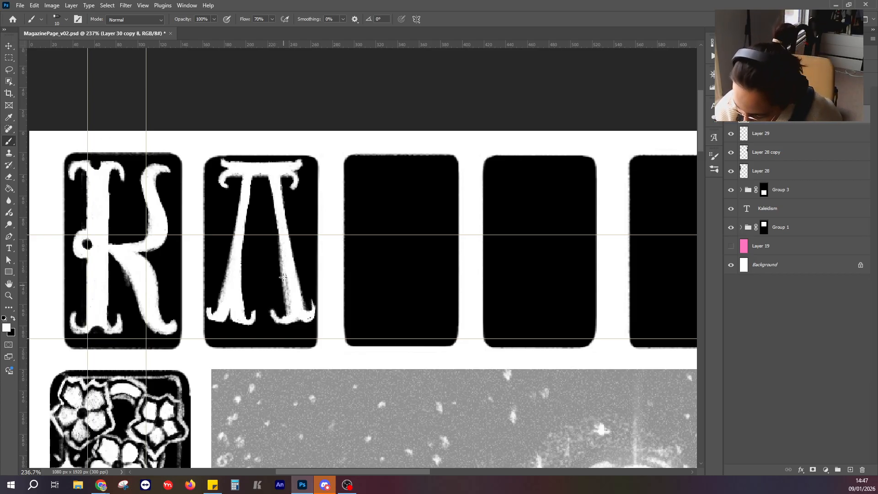
drag(283, 277, 287, 274)
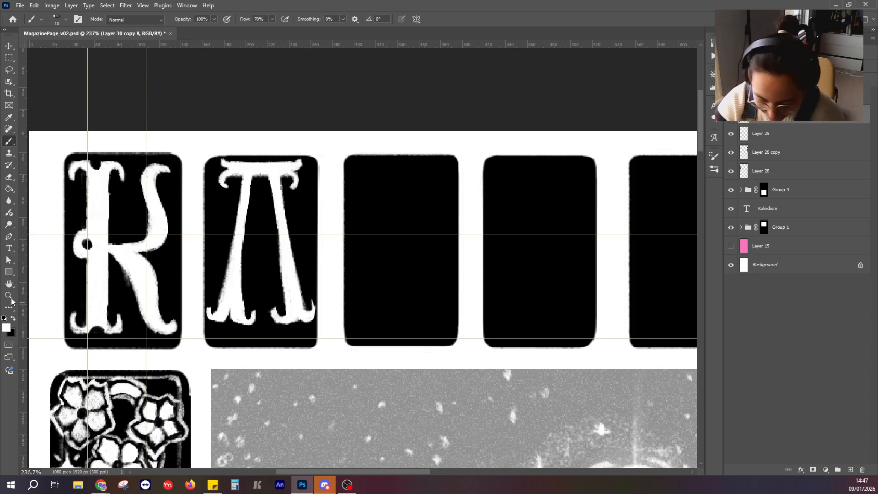
click(13, 320)
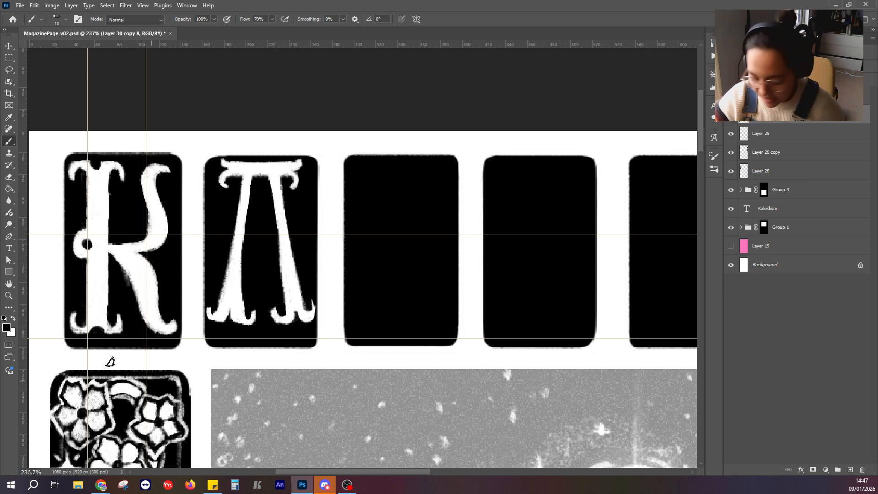
click(14, 321)
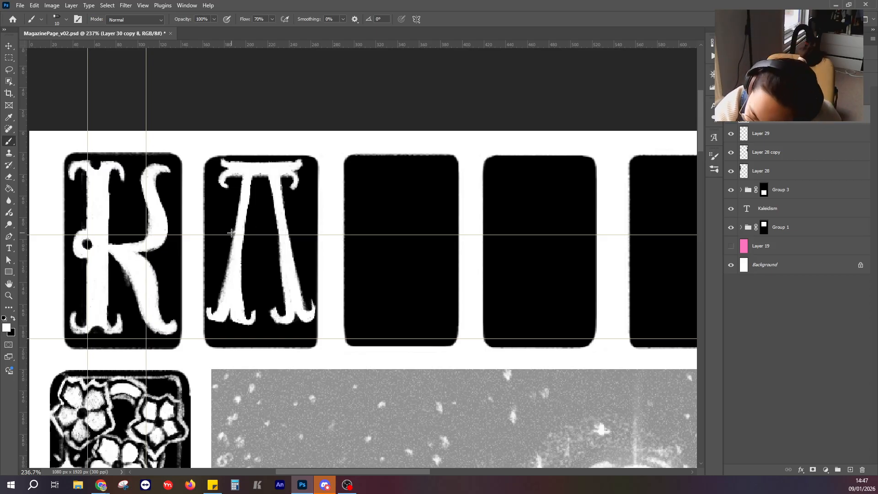
Paint a white V-shaped crossbar on the A with rounded ends extending past both legs.
mouse_move(244, 237)
mouse_down()
mouse_move(266, 258)
mouse_move(295, 227)
mouse_up()
key(ctrl+z)
mouse_move(264, 253)
mouse_down()
mouse_move(295, 227)
mouse_move(264, 254)
mouse_up()
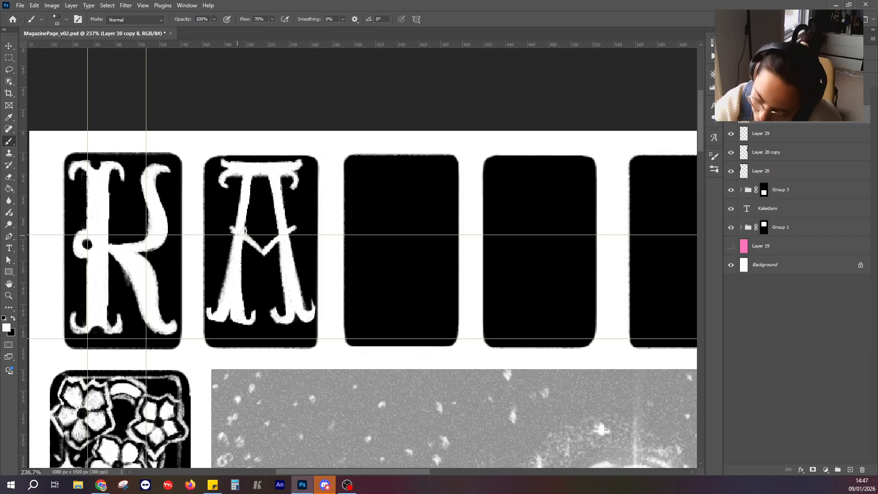
drag(228, 232, 257, 250)
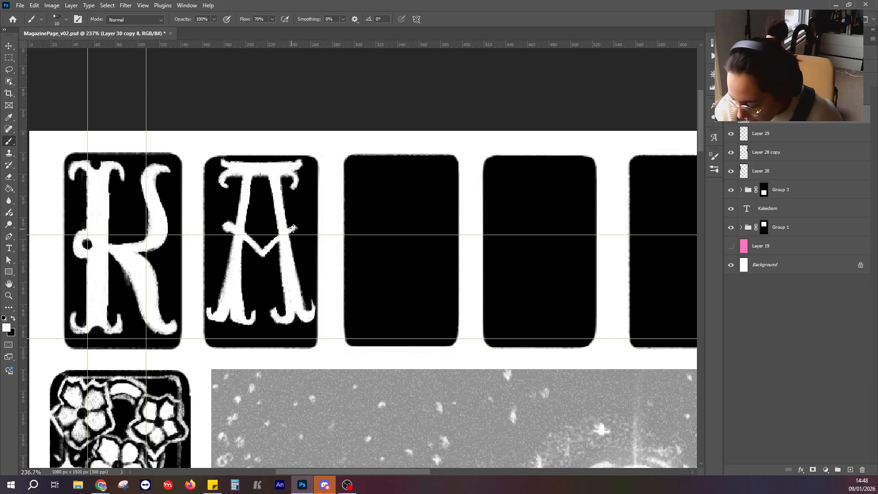
mouse_move(293, 229)
mouse_down()
mouse_move(277, 239)
mouse_move(291, 228)
mouse_up()
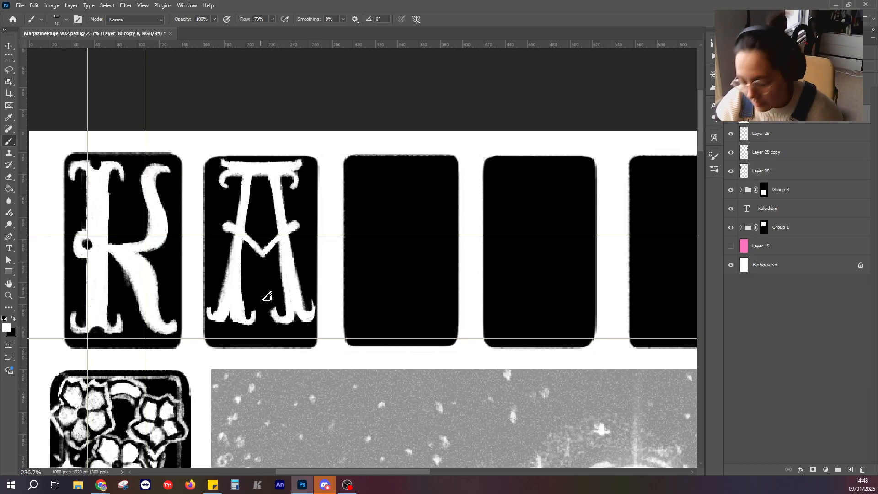
Paint the L's thick white stem along the left side of the third panel, with a serif at its upper end.
drag(425, 269, 397, 226)
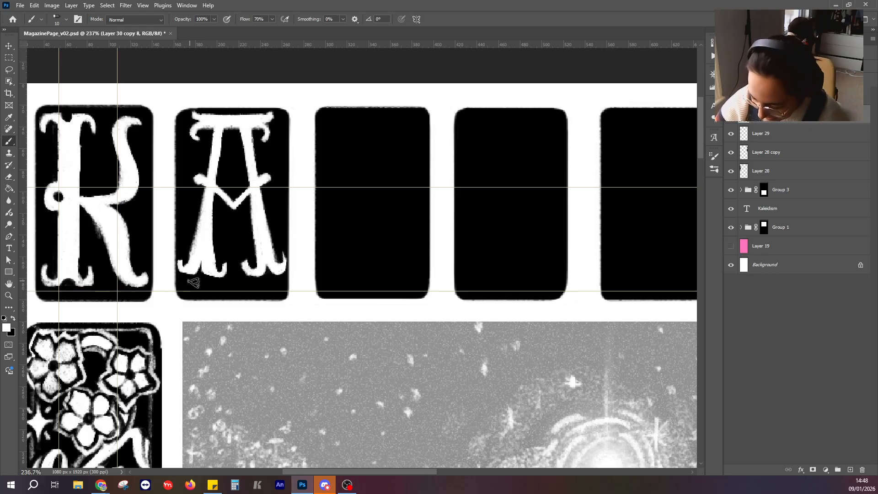
scroll(348, 234, down, 5)
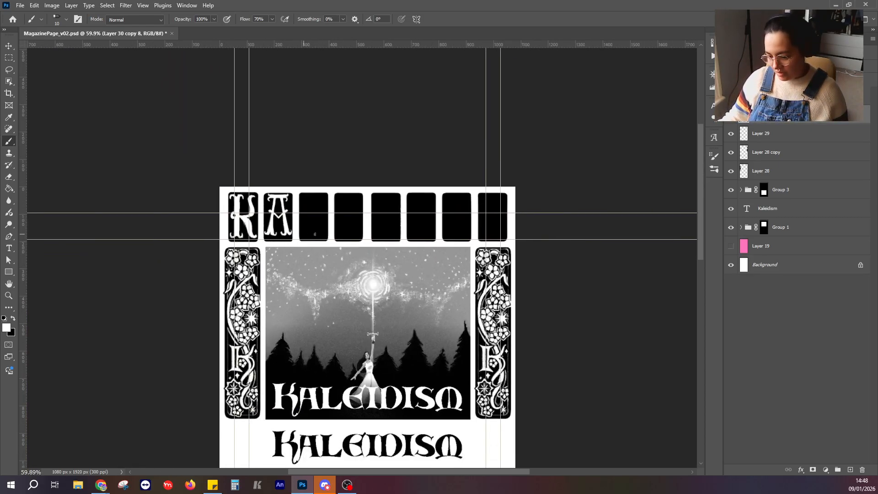
scroll(362, 234, up, 3)
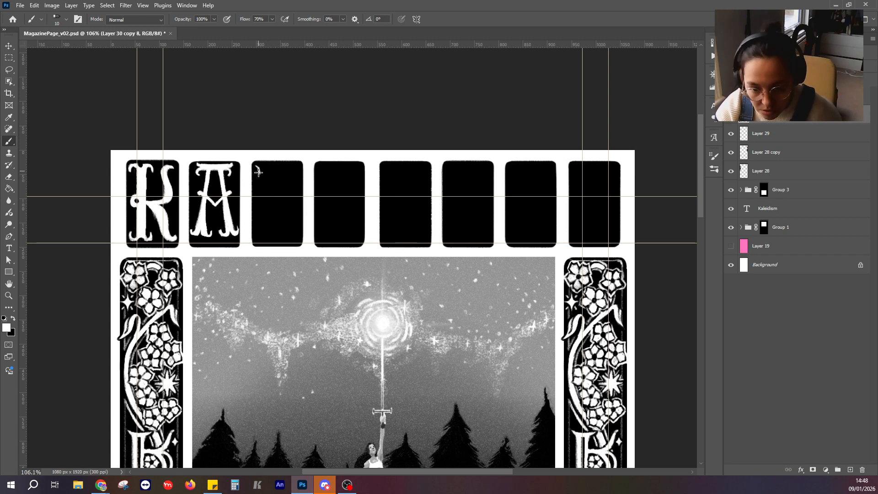
drag(255, 166, 256, 241)
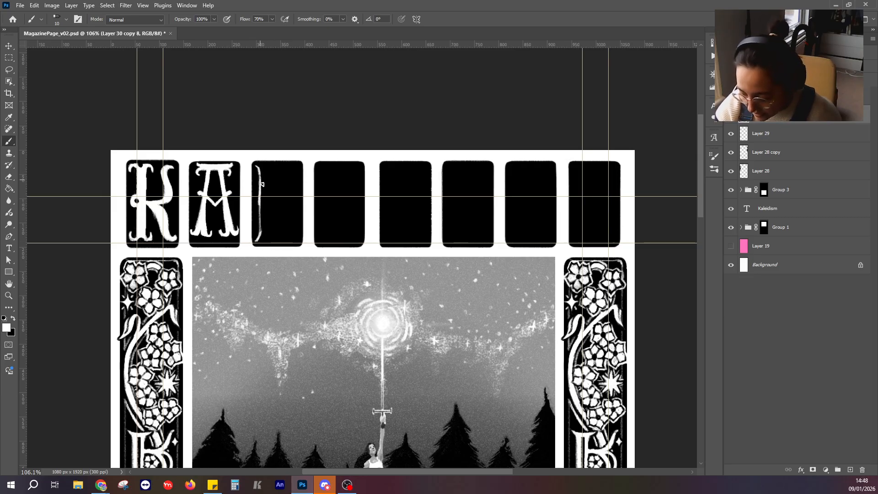
drag(259, 172, 260, 231)
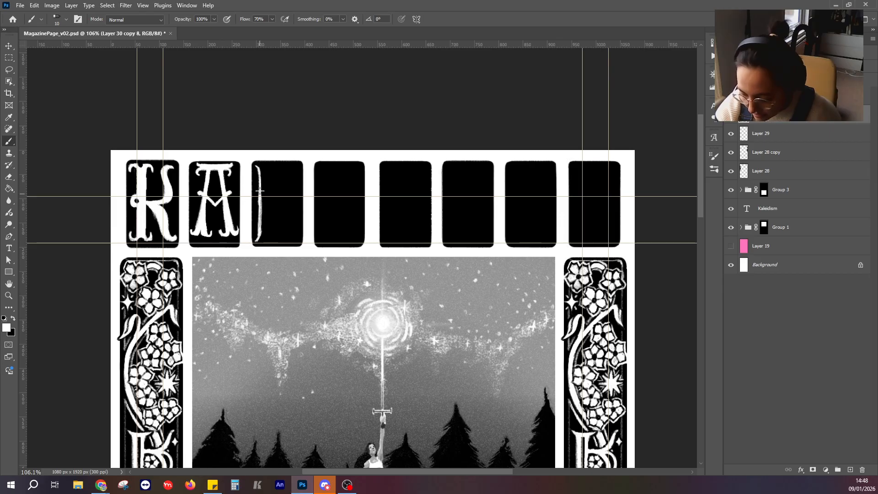
mouse_move(260, 191)
mouse_down()
mouse_move(257, 165)
mouse_move(276, 171)
mouse_up()
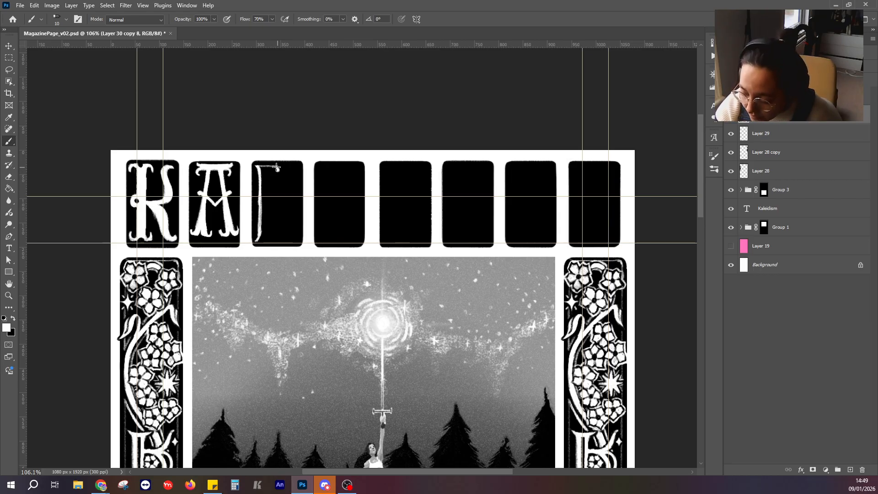
mouse_move(271, 169)
mouse_down()
mouse_move(263, 184)
mouse_move(259, 170)
mouse_move(277, 169)
mouse_move(263, 181)
mouse_move(260, 236)
mouse_up()
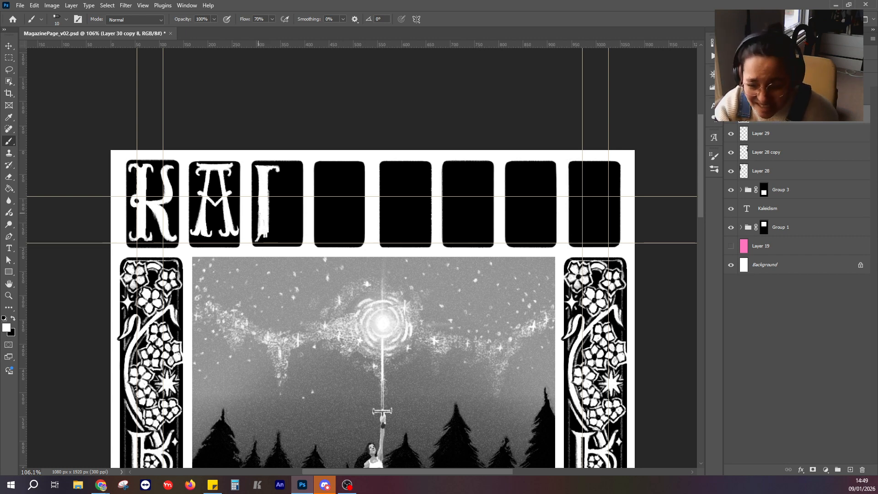
drag(268, 222, 270, 238)
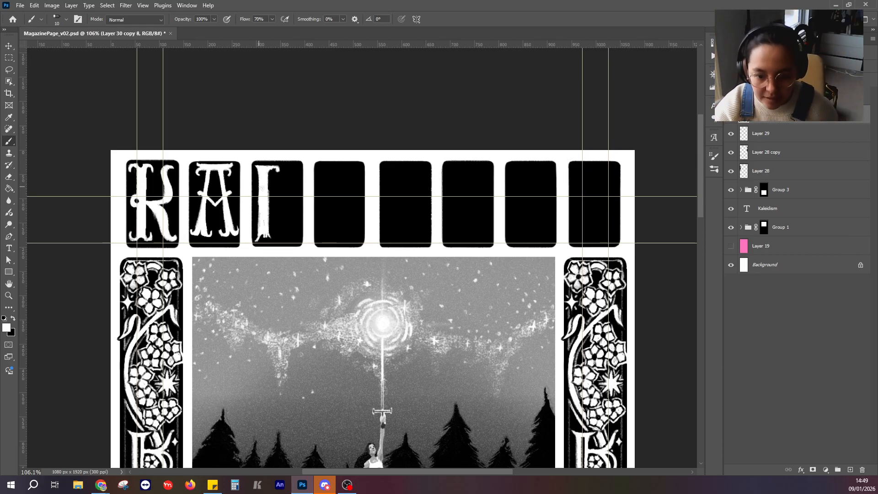
Paint the L's foot as a solid white stroke along the third panel's base with an upturned pointed right end.
click(259, 242)
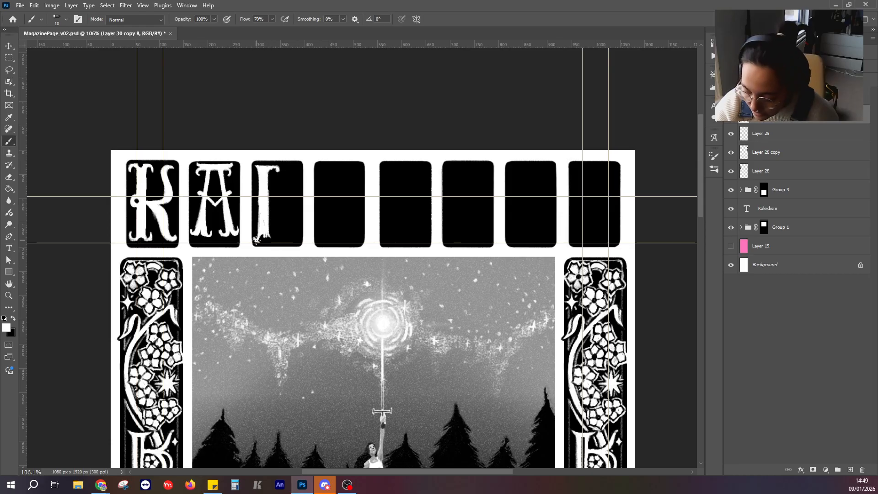
shift+click(302, 243)
key(ctrl+z)
drag(259, 242, 296, 242)
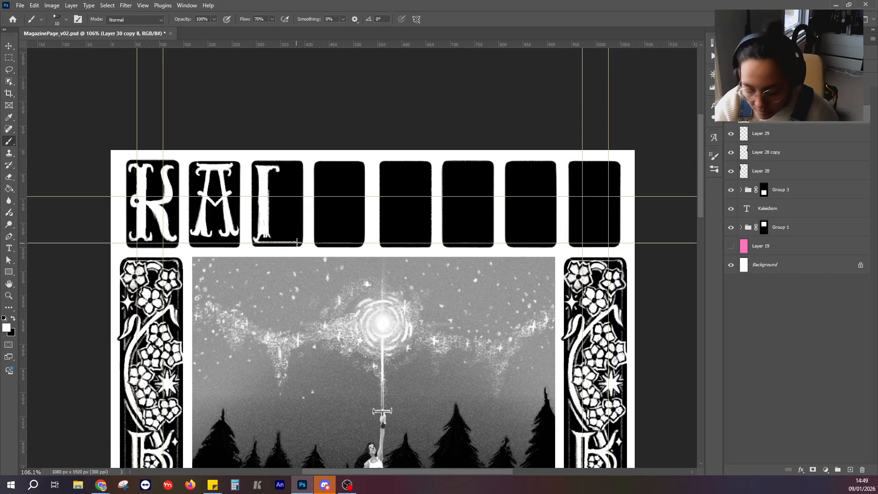
mouse_move(296, 229)
mouse_down()
mouse_move(297, 215)
mouse_move(295, 237)
mouse_up()
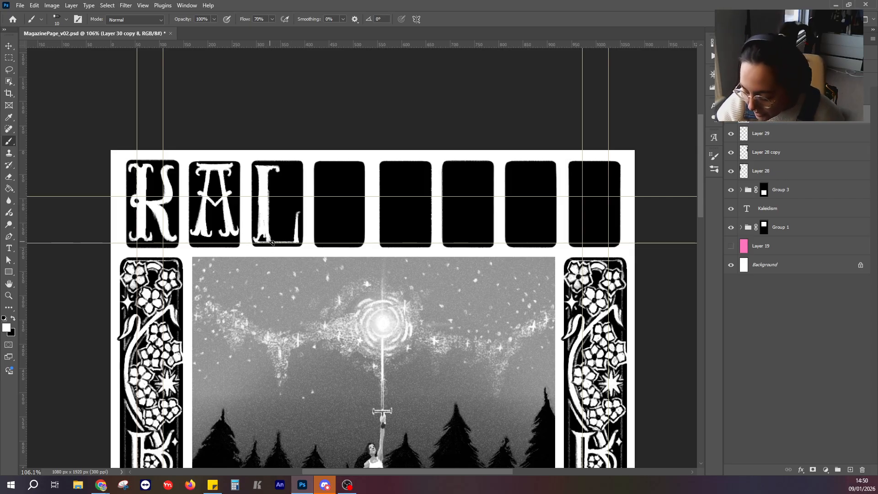
mouse_move(270, 239)
mouse_down()
mouse_move(295, 234)
mouse_move(276, 243)
mouse_up()
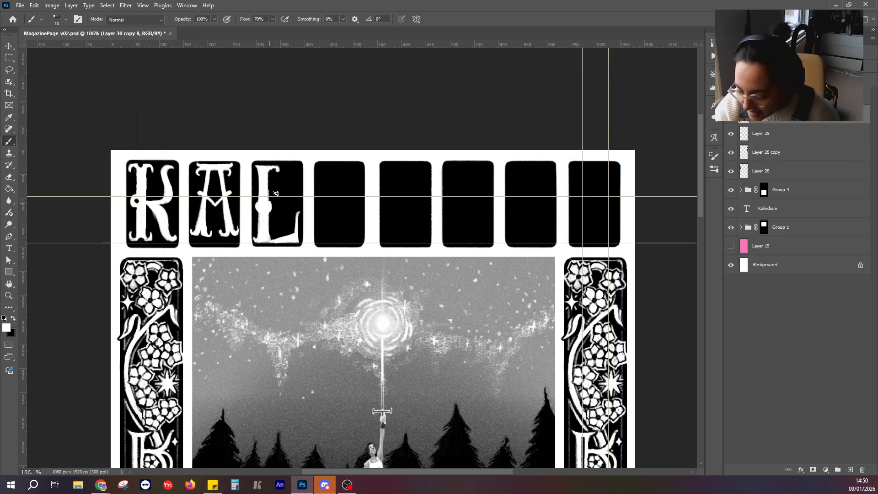
Shape the round white bump in the middle of the L's stem and set the painting colour to black.
drag(268, 201, 270, 207)
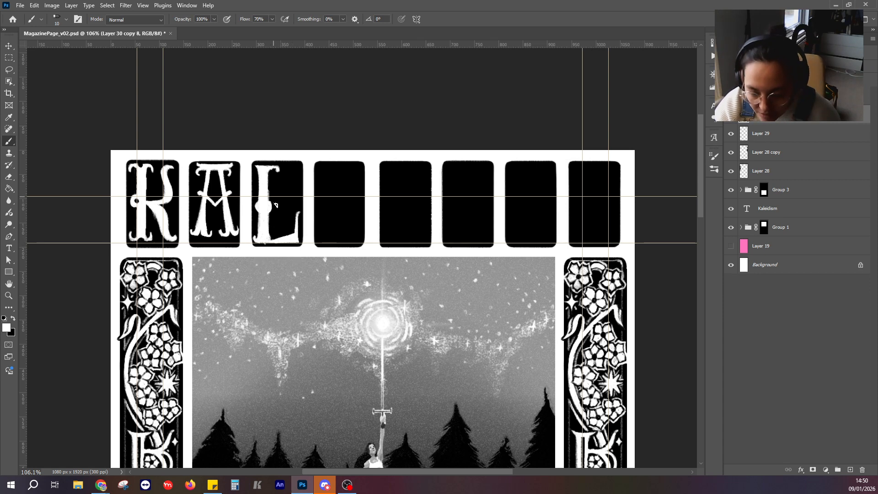
click(14, 319)
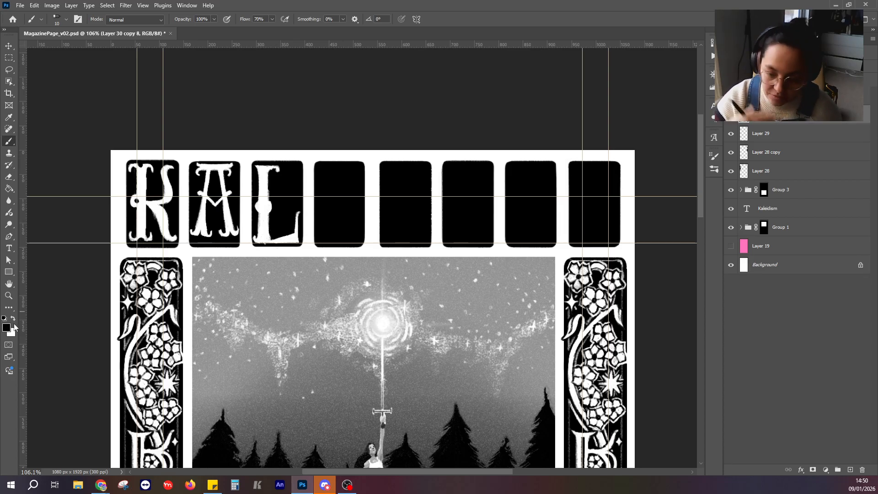
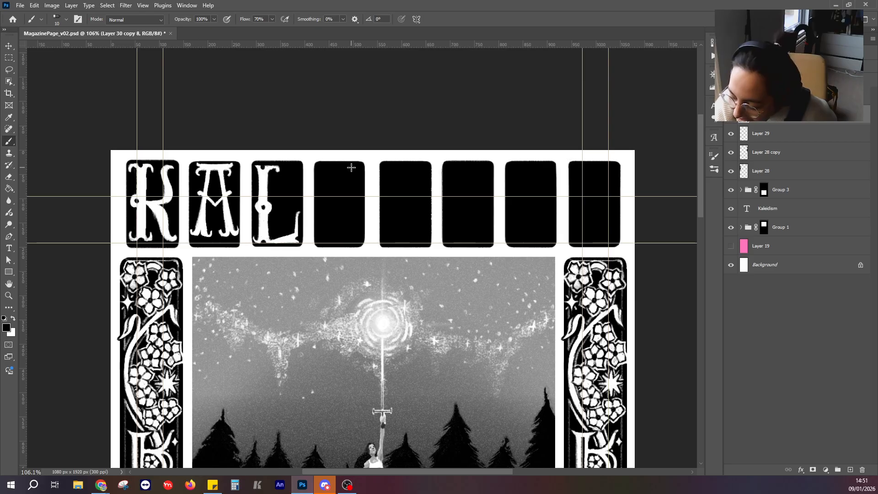
Paint the E's tall curved outline in white in the fourth panel, with a serif at its upper end and a small bump mid-curve.
click(13, 319)
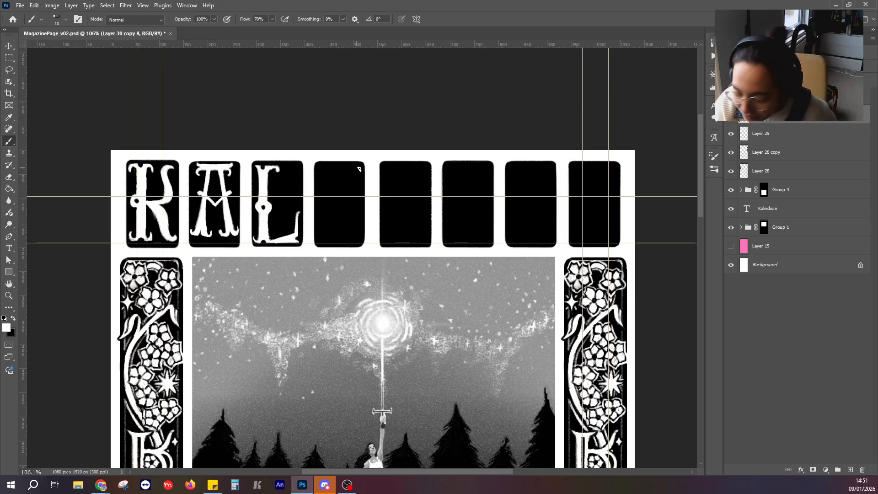
mouse_move(359, 169)
mouse_down()
mouse_move(319, 193)
mouse_move(317, 208)
mouse_move(330, 238)
mouse_move(354, 236)
mouse_move(358, 225)
mouse_move(351, 238)
mouse_move(326, 236)
mouse_move(318, 200)
mouse_up()
drag(360, 169, 353, 174)
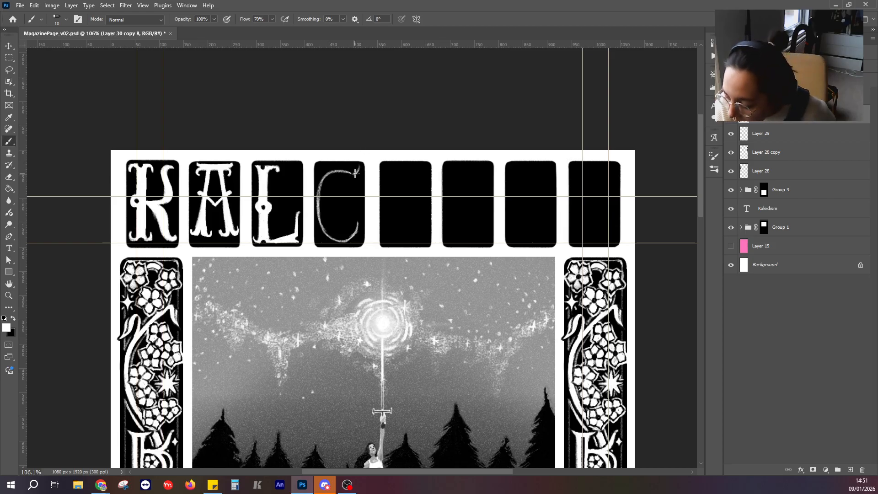
mouse_move(356, 166)
mouse_down()
mouse_move(354, 183)
mouse_move(353, 176)
mouse_up()
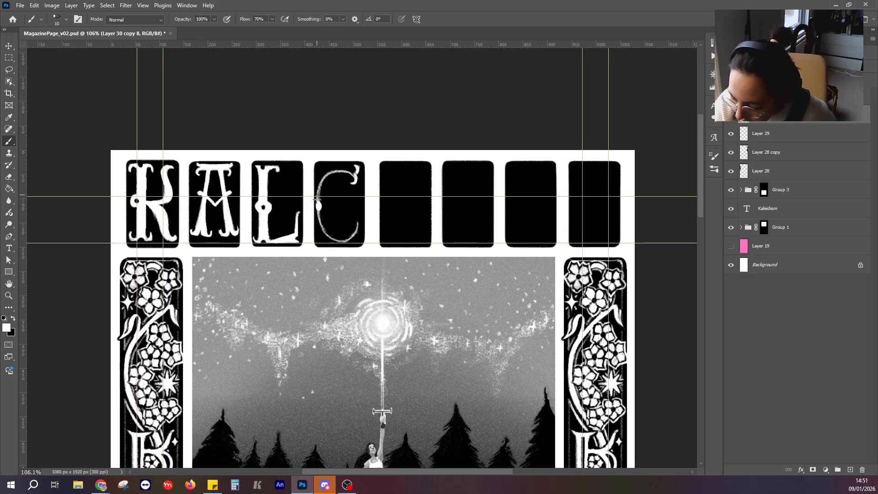
mouse_move(318, 192)
mouse_down()
mouse_move(328, 176)
mouse_move(354, 178)
mouse_move(342, 172)
mouse_move(322, 189)
mouse_up()
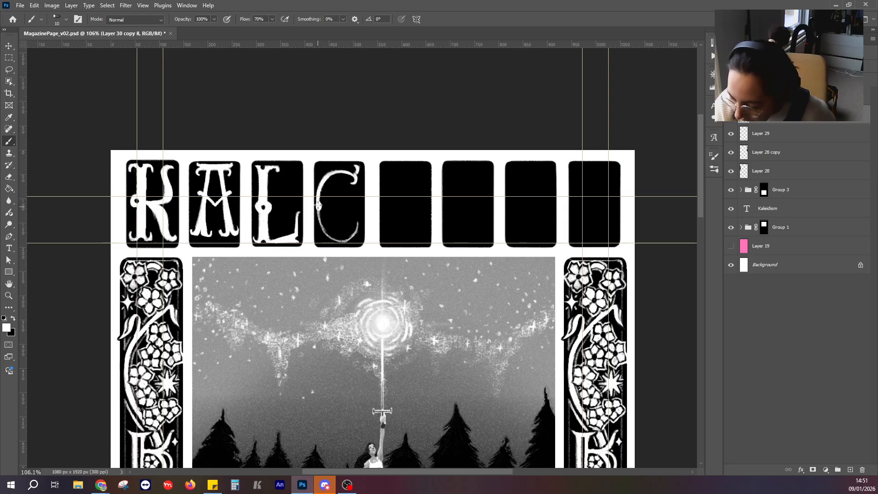
mouse_move(322, 219)
mouse_down()
mouse_move(318, 212)
mouse_move(317, 227)
mouse_move(320, 215)
mouse_move(325, 231)
mouse_move(348, 239)
mouse_move(339, 241)
mouse_move(356, 227)
mouse_up()
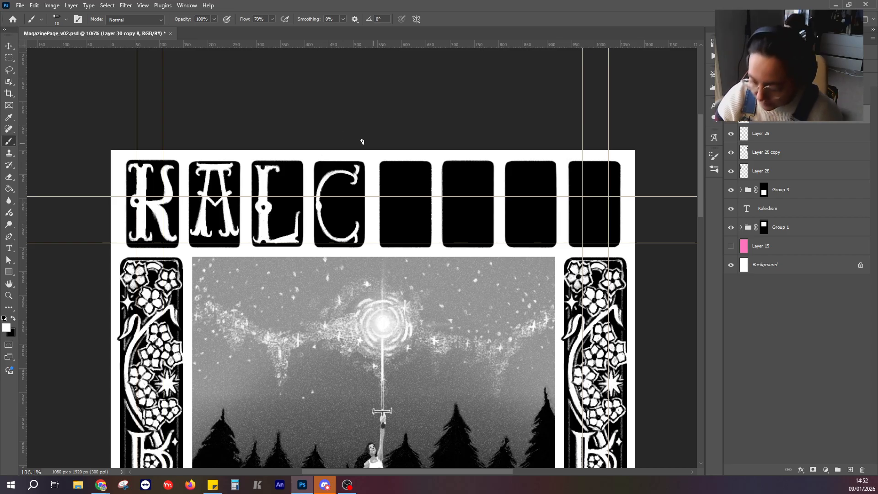
Paint out the left side of the E's curve in black and repaint it in white with a rounded bump at the middle.
click(13, 318)
mouse_move(335, 171)
mouse_down()
mouse_move(318, 199)
mouse_move(323, 176)
mouse_up()
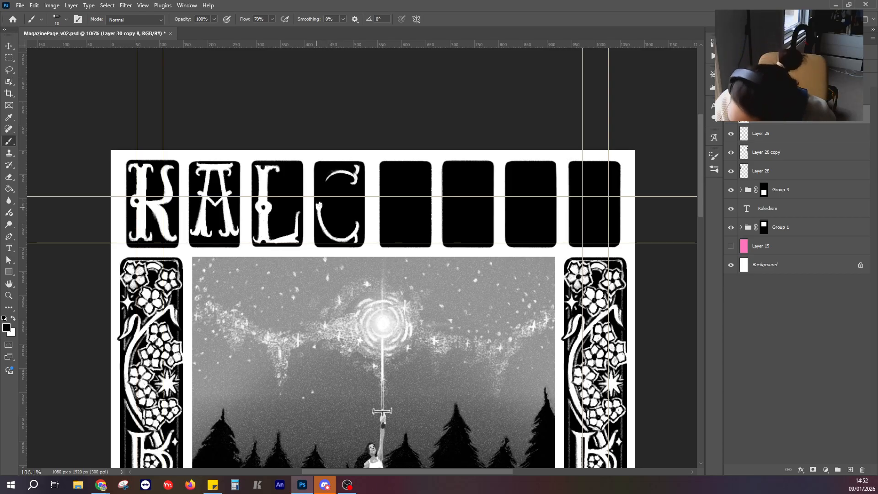
drag(320, 214, 319, 206)
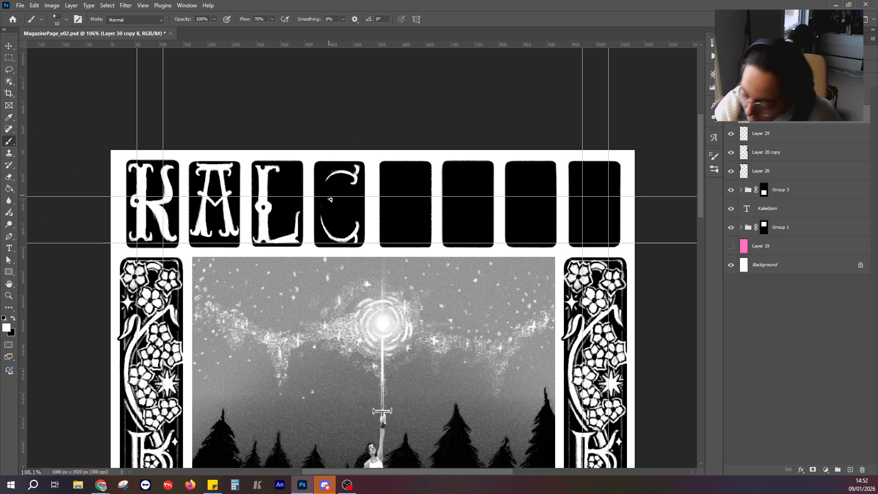
mouse_move(328, 178)
mouse_down()
mouse_move(325, 231)
mouse_move(328, 180)
mouse_move(324, 203)
mouse_up()
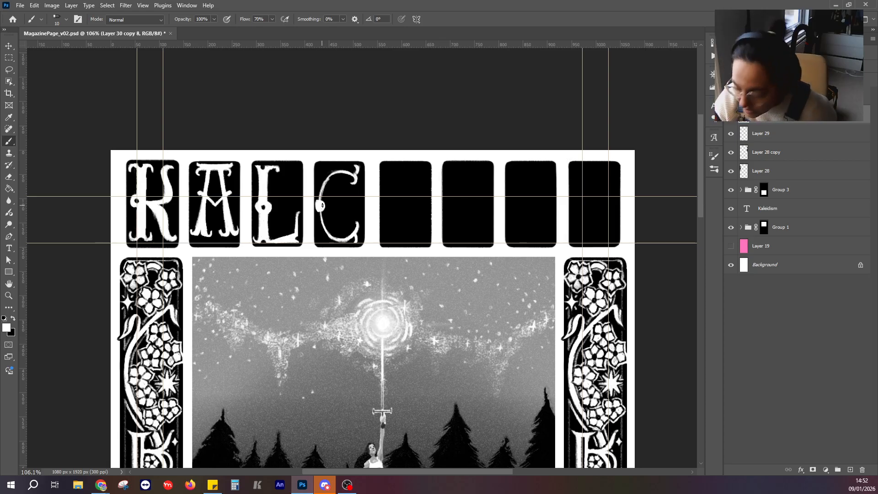
Paint the E's white middle bar from the bump with a flared serif end, and trim its tip with black.
mouse_move(322, 207)
mouse_down()
mouse_move(357, 204)
mouse_move(353, 210)
mouse_up()
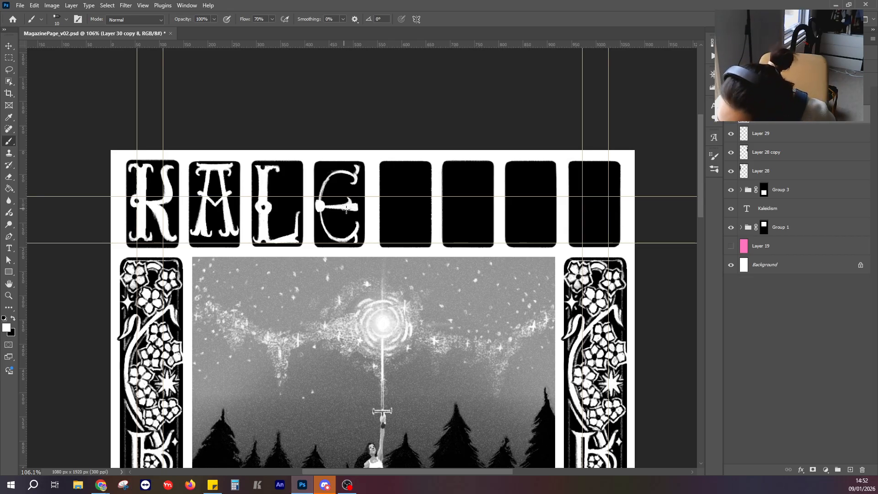
drag(346, 209, 348, 215)
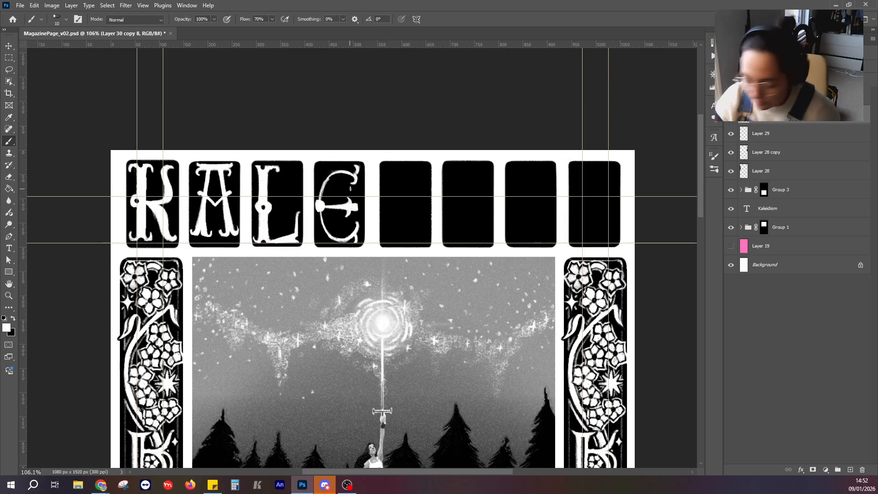
key(x)
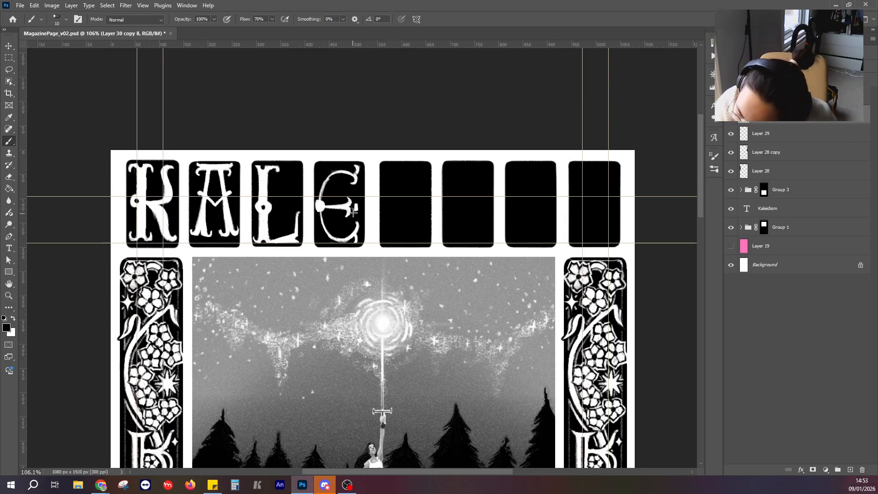
drag(353, 212, 352, 209)
click(13, 318)
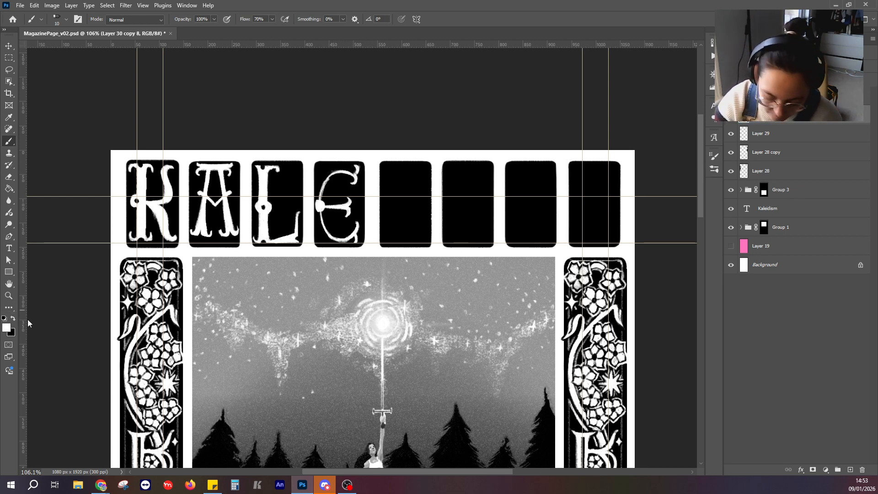
Thicken the E's curved stroke in white and refine its edges with black, leaving white as the painting colour.
mouse_move(355, 177)
mouse_down()
mouse_move(330, 182)
mouse_move(324, 205)
mouse_up()
key(ctrl+z)
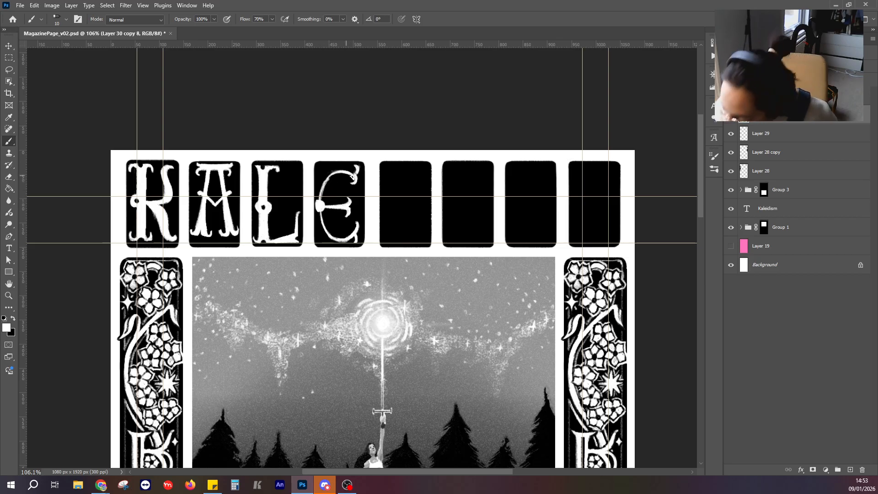
mouse_move(344, 175)
mouse_down()
mouse_move(321, 198)
mouse_move(340, 173)
mouse_move(321, 212)
mouse_move(332, 173)
mouse_move(325, 222)
mouse_move(332, 237)
mouse_move(349, 234)
mouse_up()
key(ctrl+z)
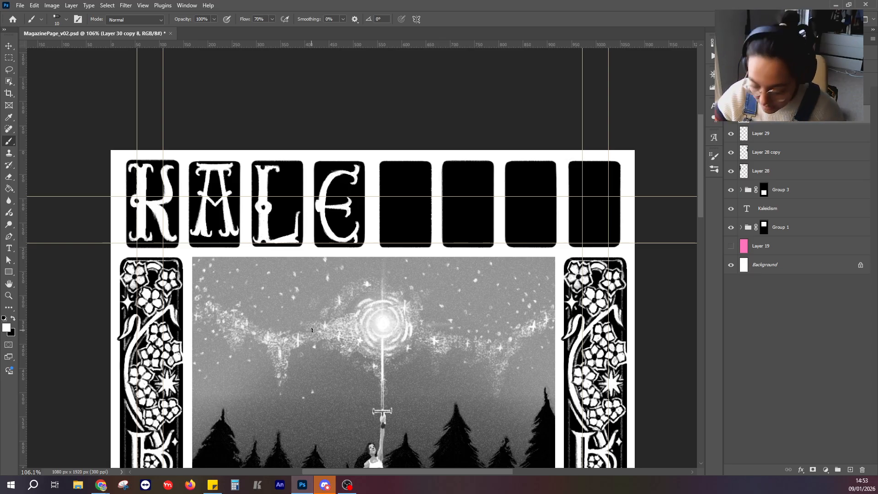
click(12, 318)
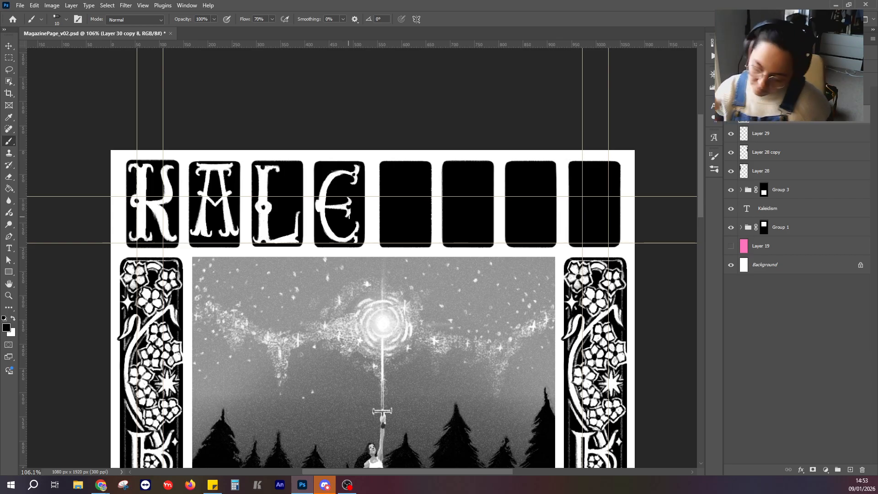
click(13, 318)
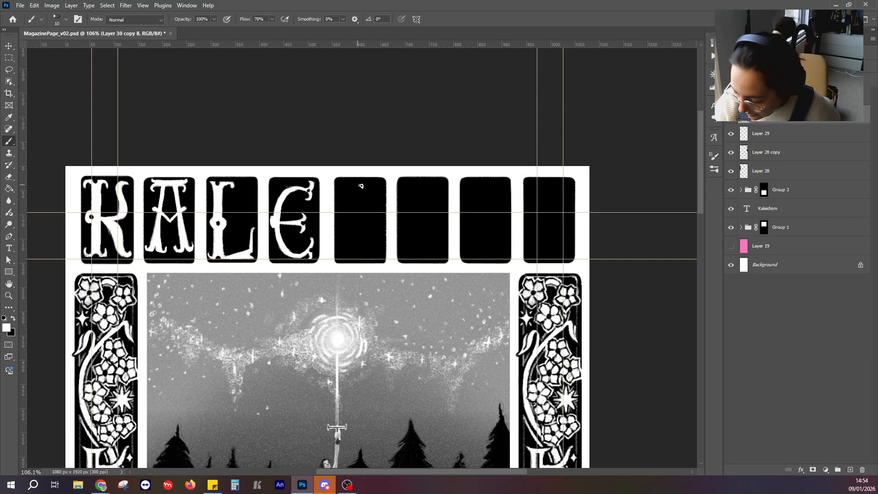
Sketch the I's stem in the fifth panel as thin vertical white lines with a curved foot, checking the title lettering below.
mouse_move(360, 185)
mouse_down()
mouse_move(359, 256)
mouse_move(365, 247)
mouse_move(351, 259)
mouse_up()
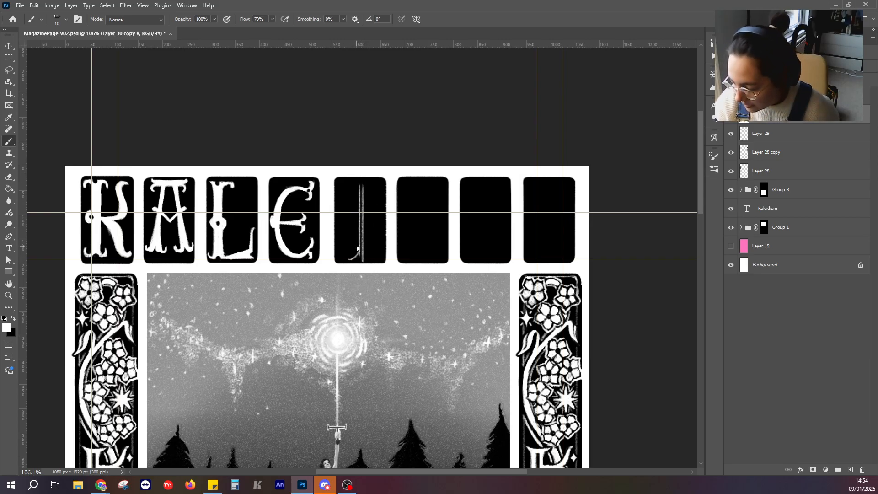
scroll(353, 244, down, 5)
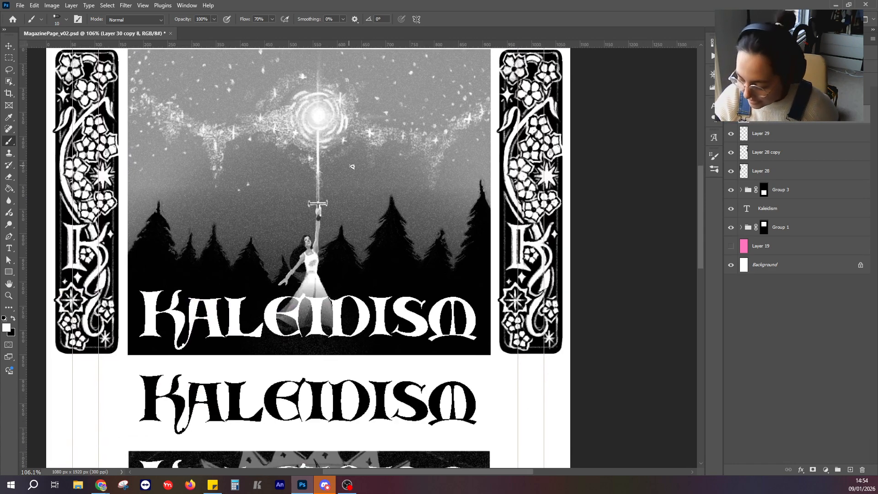
scroll(379, 286, up, 4)
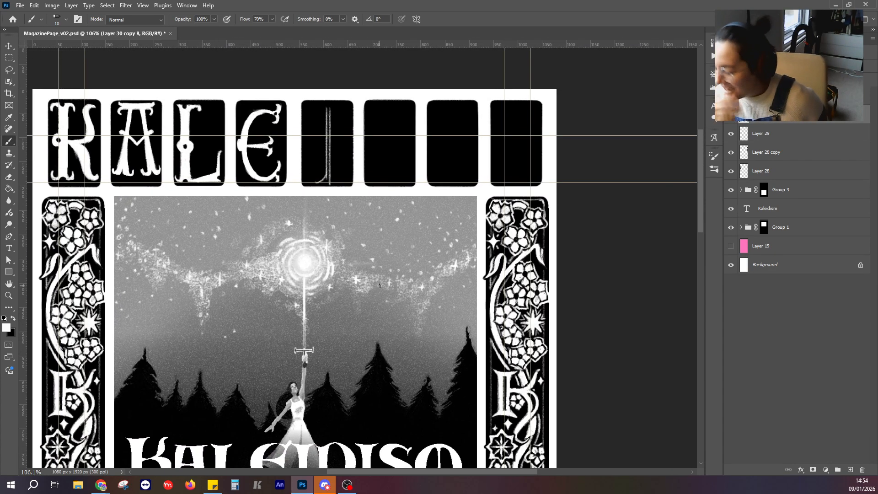
Compare the rough letter sketches with the panels by showing and hiding their layer, and reselect the panel layer.
click(768, 97)
shift+click(768, 117)
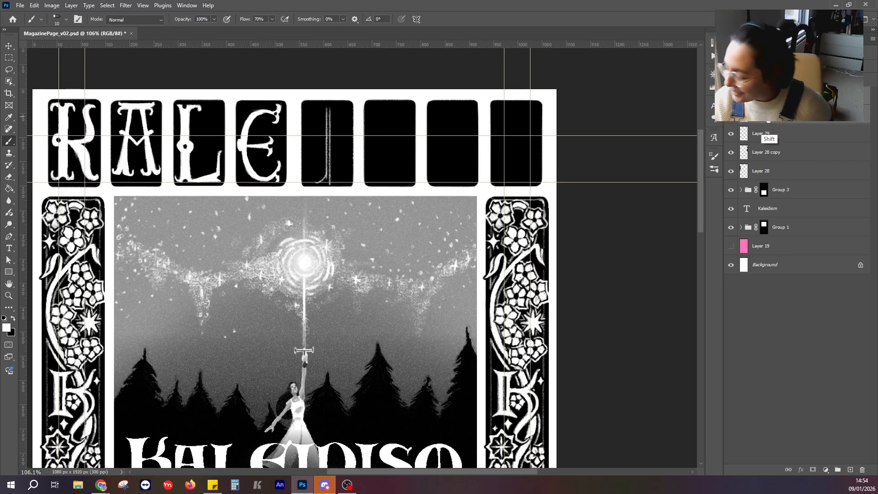
click(731, 97)
click(731, 97)
click(731, 97)
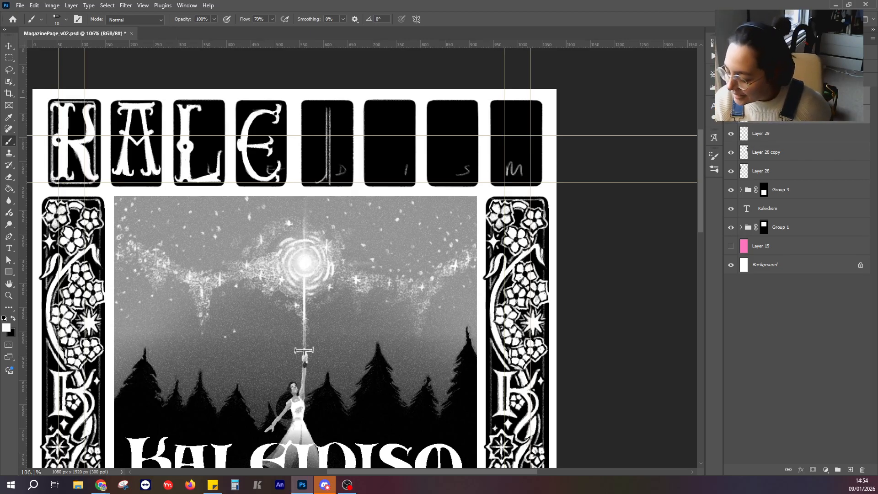
click(731, 97)
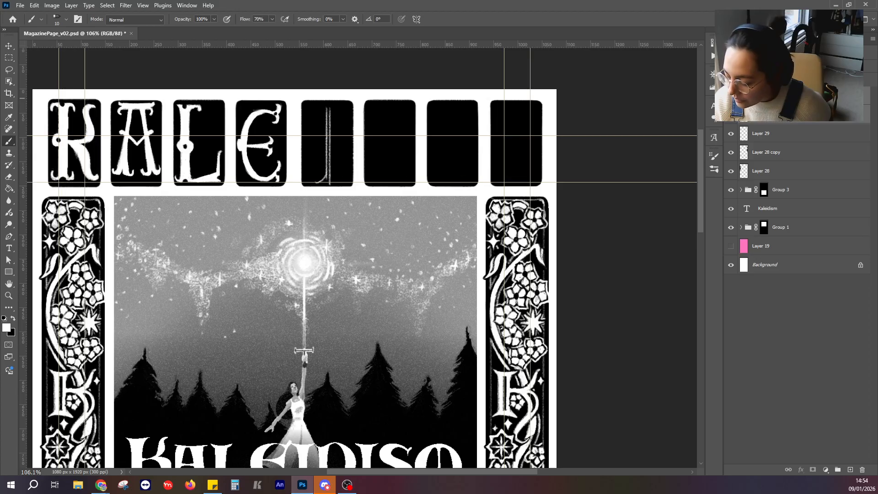
click(773, 114)
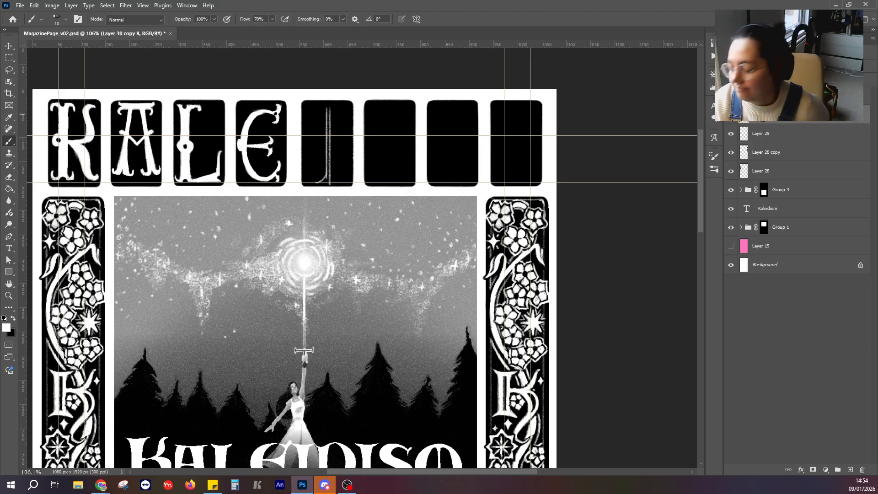
Compress the whole row of panels horizontally to 91.99% width, keeping its left edge in place.
key(ctrl+t)
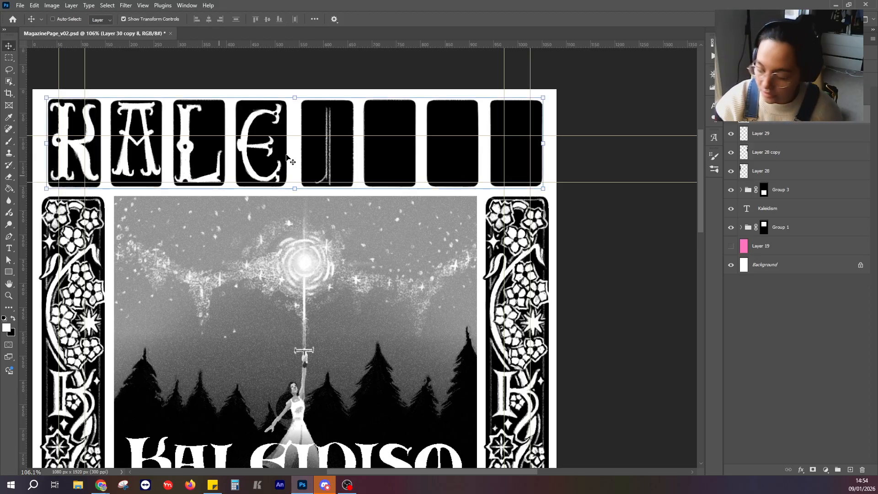
drag(544, 141, 496, 141)
drag(480, 139, 503, 140)
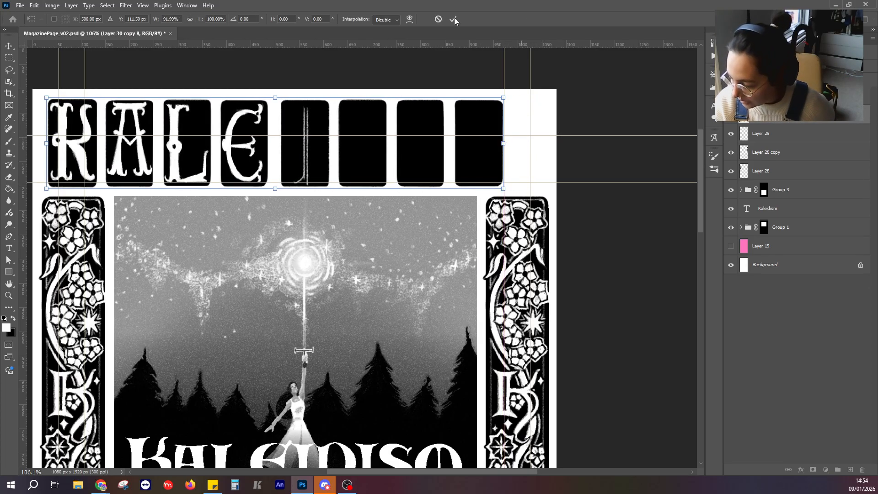
click(453, 18)
Duplicate the last black panel and place the copy to its right as a ninth panel.
click(9, 58)
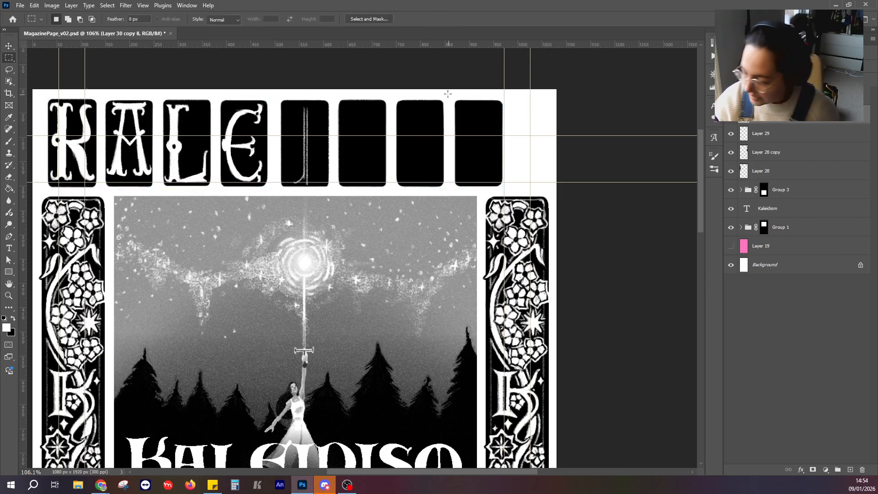
drag(449, 92, 508, 193)
key(v)
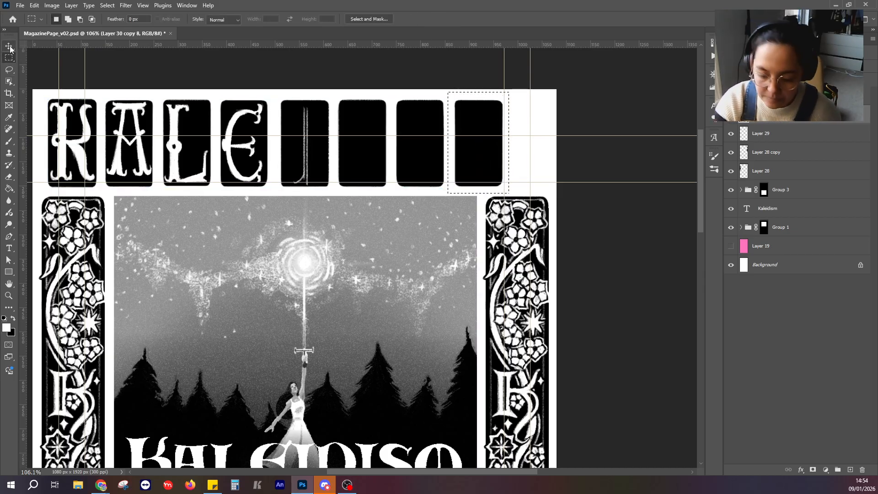
drag(476, 139, 533, 120)
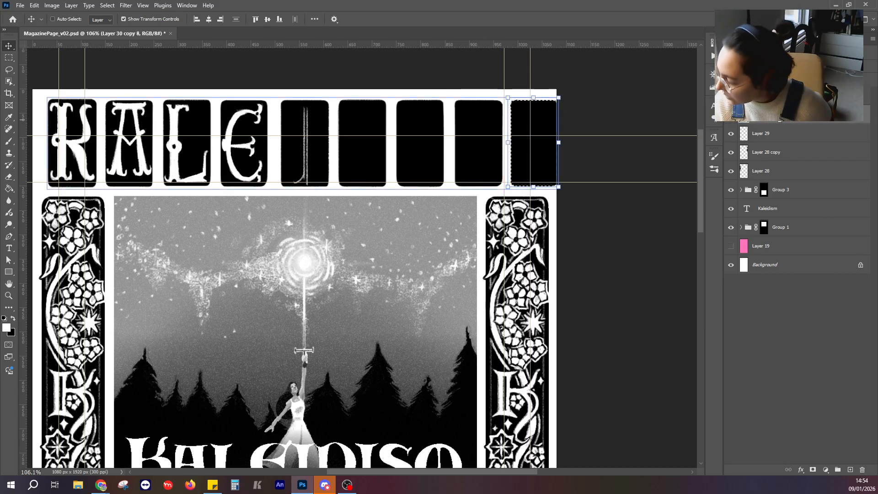
click(9, 58)
click(66, 68)
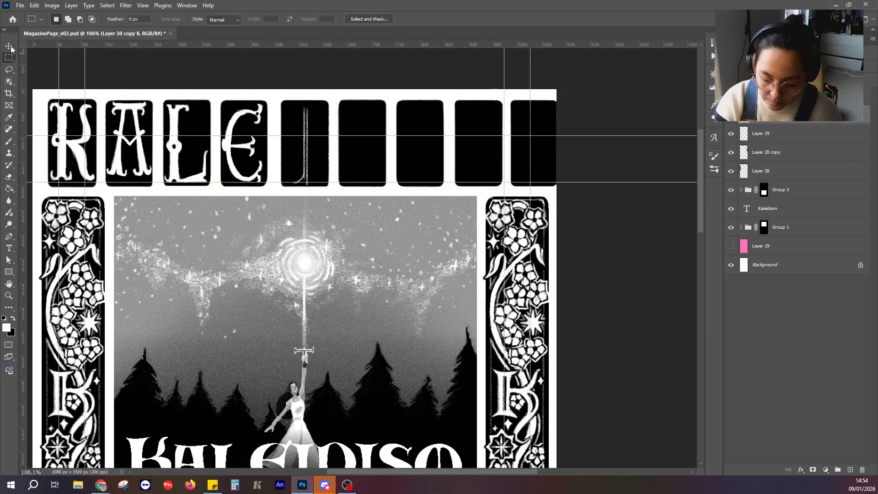
Narrow the nine-panel row to 96.38% width so it fits within the page.
click(10, 47)
drag(558, 139, 540, 144)
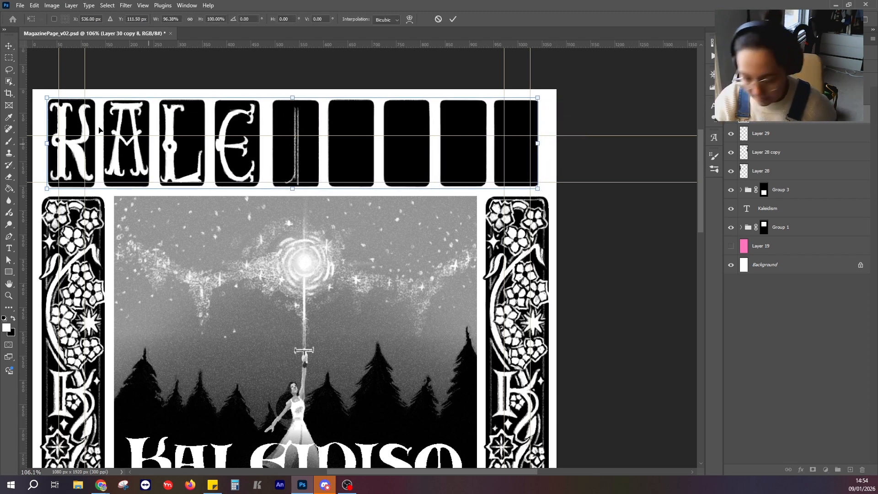
click(453, 19)
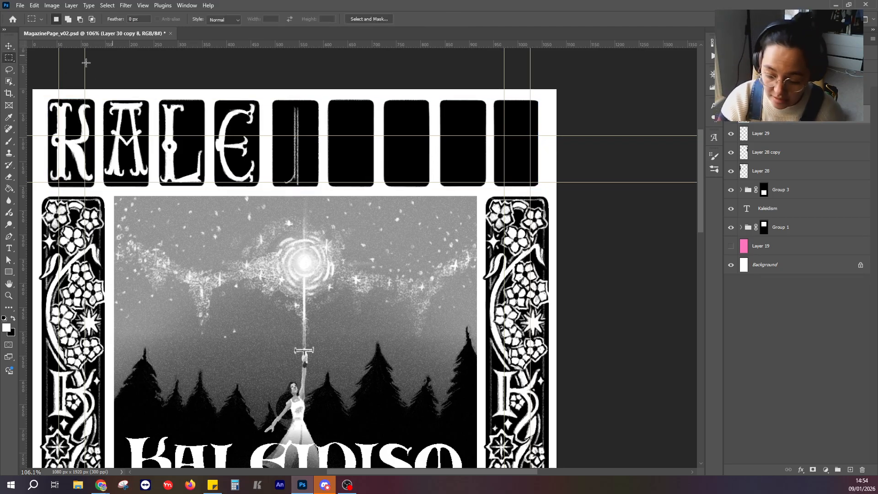
Touch up the E's upper curve with the brush and paint a flared white serif on top of the I in the fifth panel.
click(9, 164)
key(b)
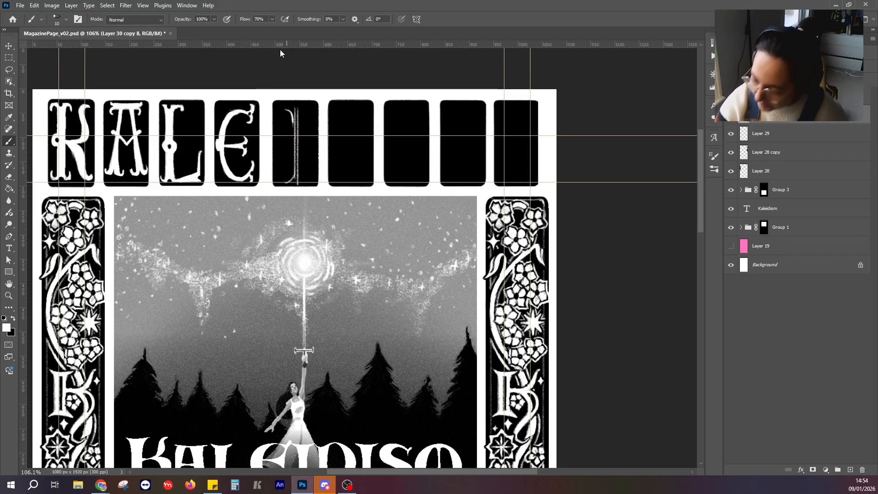
scroll(279, 187, down, 2)
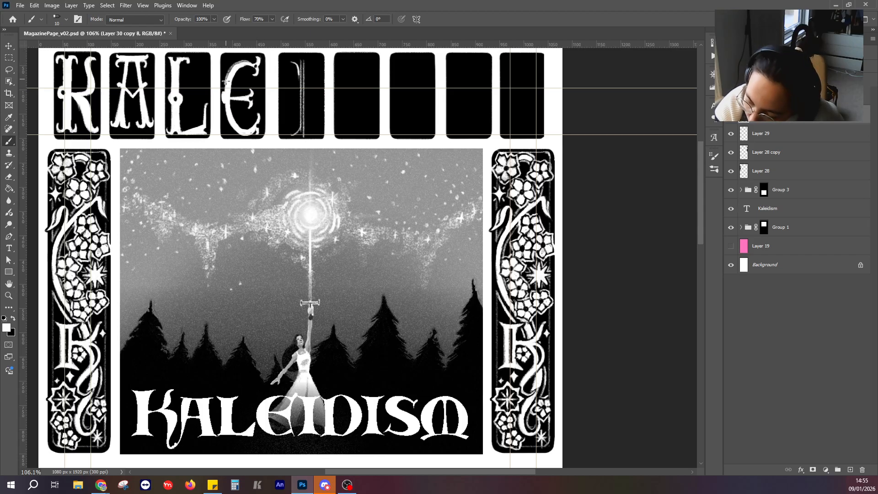
mouse_move(248, 60)
mouse_down()
mouse_move(223, 90)
mouse_move(237, 64)
mouse_move(228, 79)
mouse_move(243, 62)
mouse_up()
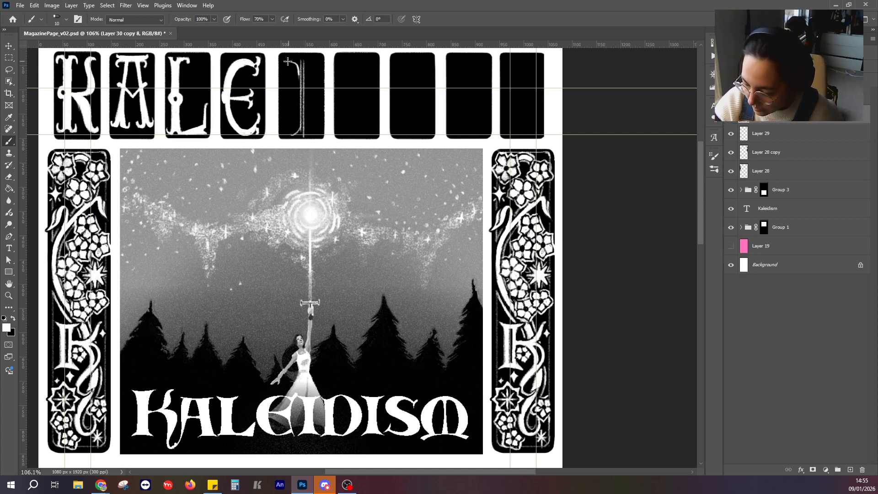
mouse_move(288, 61)
mouse_down()
mouse_move(315, 61)
mouse_move(303, 77)
mouse_move(308, 63)
mouse_move(299, 69)
mouse_up()
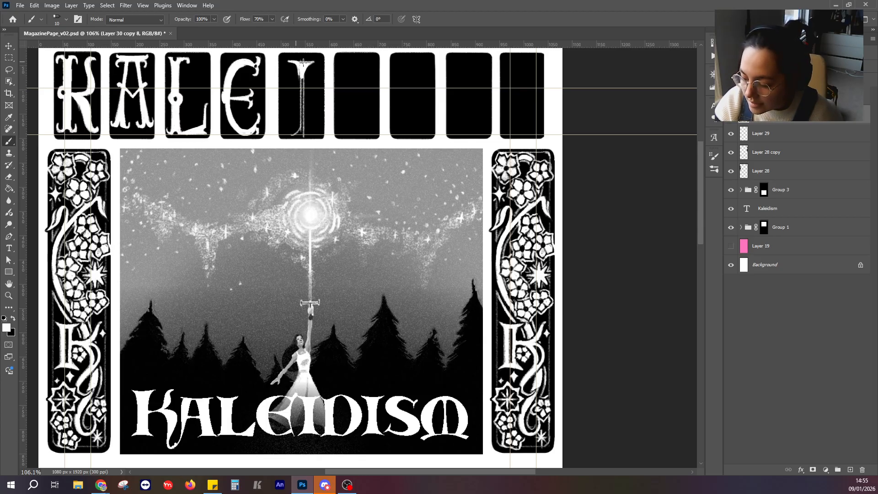
Undo the uneven strokes on the fifth panel's I and repaint its white stem with a flared foot.
key(ctrl+z)
mouse_move(290, 61)
mouse_down()
mouse_move(300, 66)
mouse_move(300, 130)
mouse_move(300, 75)
mouse_up()
key(ctrl+z)
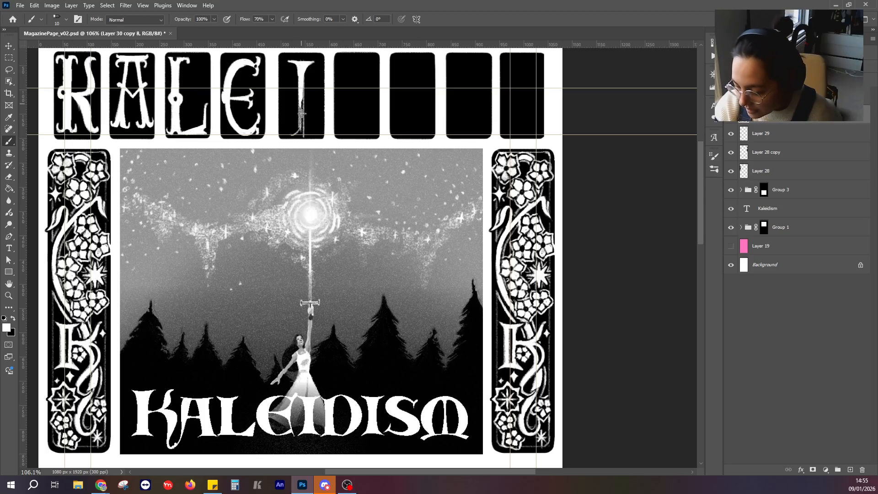
mouse_move(303, 113)
mouse_down()
mouse_move(302, 81)
mouse_move(303, 121)
mouse_move(287, 135)
mouse_move(315, 136)
mouse_move(295, 134)
mouse_up()
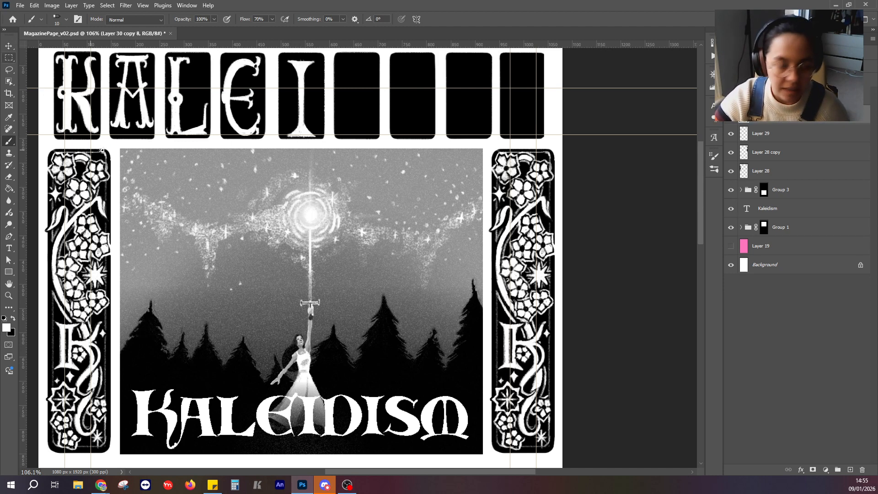
Lasso the painted I in the fifth panel, shorten it slightly from its lower edge, and deselect it.
click(8, 57)
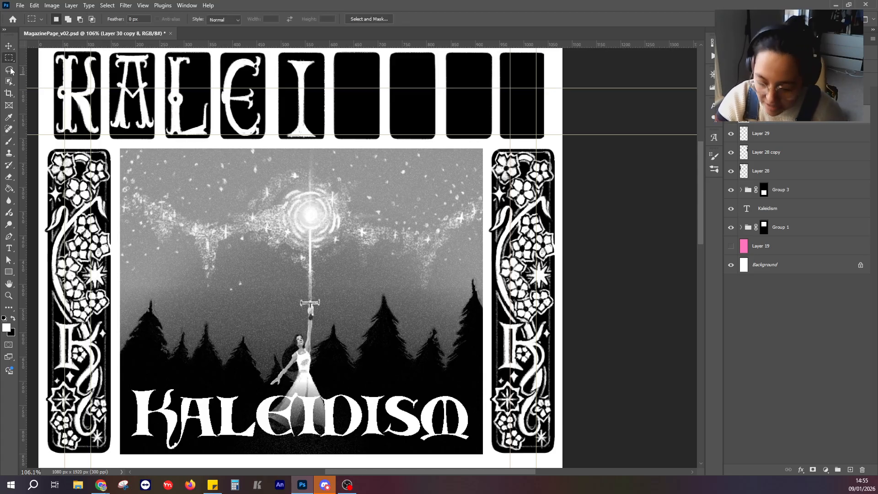
click(8, 69)
mouse_move(285, 58)
mouse_down()
mouse_move(287, 138)
mouse_move(319, 132)
mouse_move(317, 64)
mouse_move(289, 56)
mouse_move(302, 52)
mouse_up()
key(ctrl+t)
drag(302, 139, 302, 136)
click(453, 19)
click(8, 58)
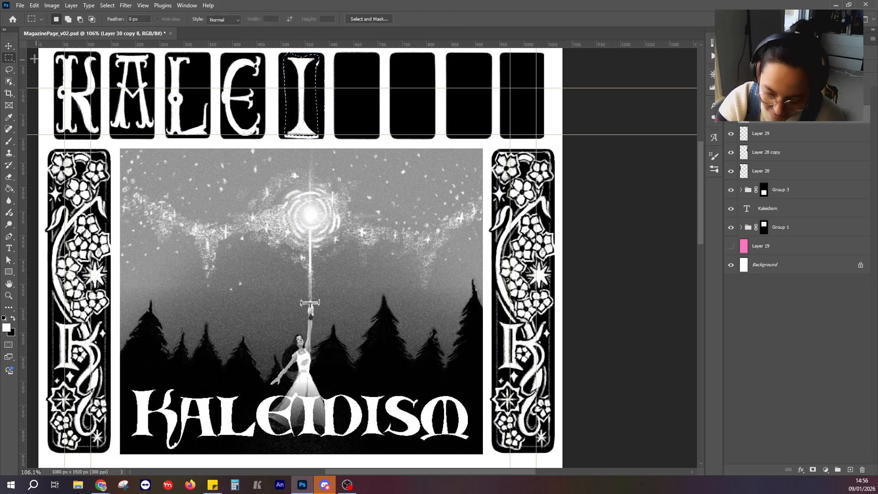
click(34, 58)
Paint black around the I's foot and along both sides of its panel to clean up the stray light marks.
click(8, 142)
click(13, 319)
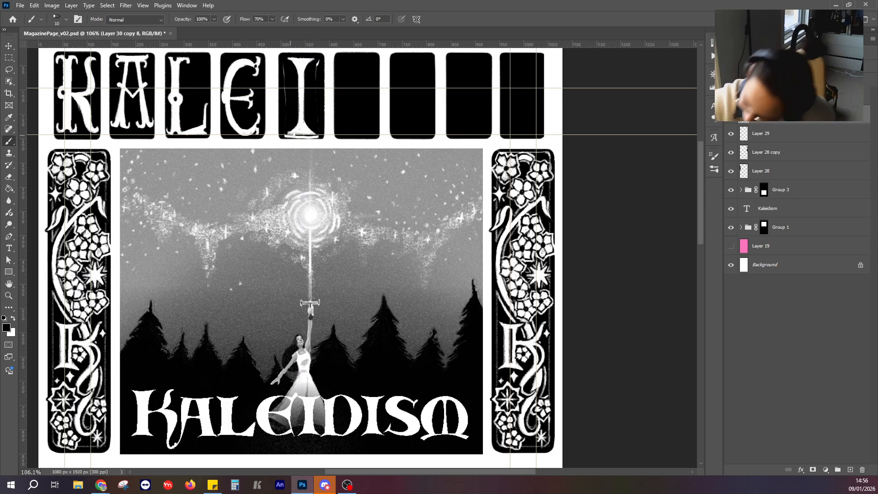
drag(291, 139, 318, 137)
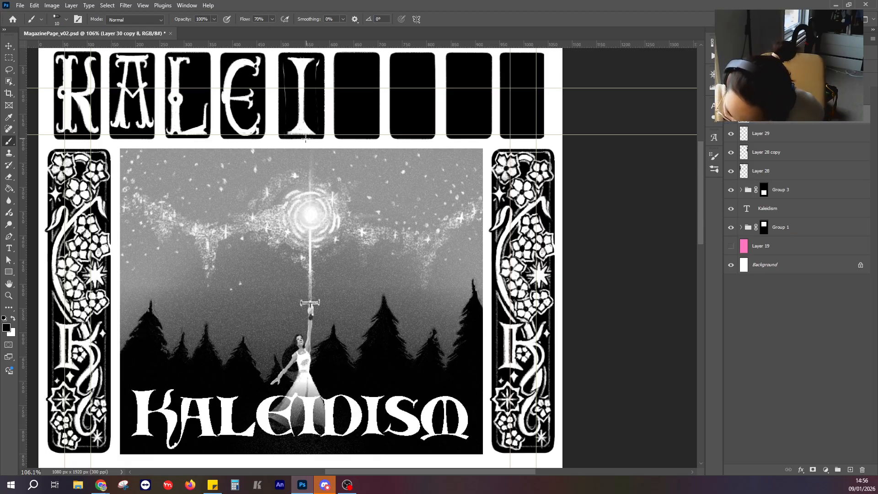
mouse_move(284, 79)
mouse_down()
mouse_move(282, 69)
mouse_move(287, 97)
mouse_up()
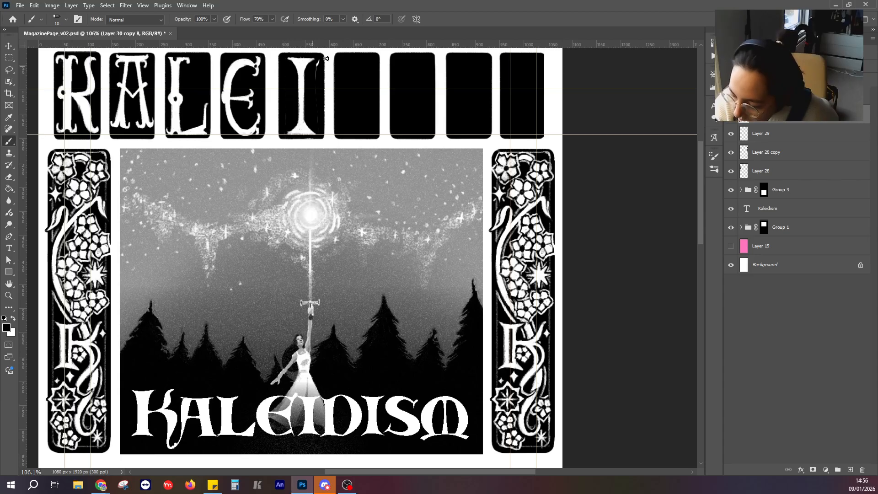
drag(318, 59, 318, 116)
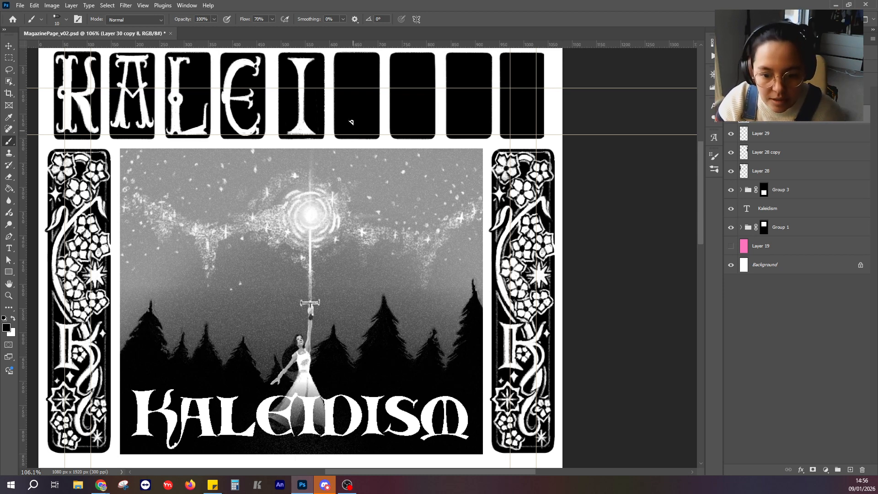
Add white curled serif ends and a central knob to the I, and cut small black details into them.
click(13, 319)
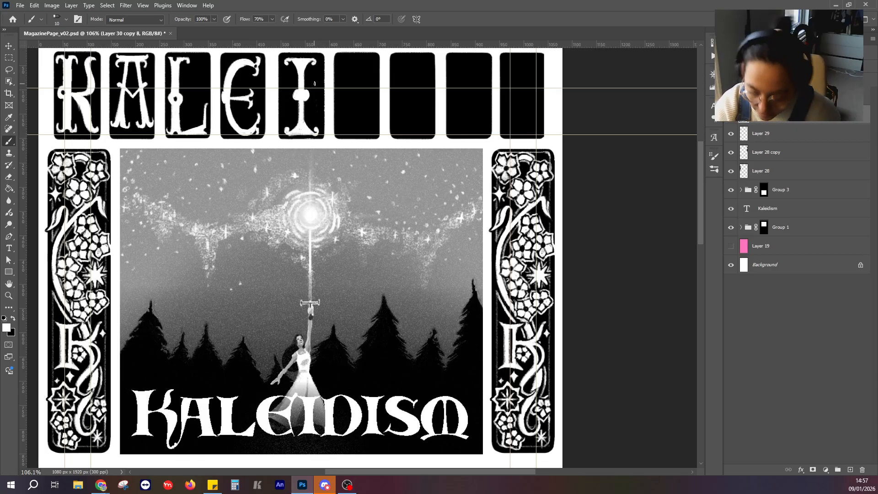
click(14, 318)
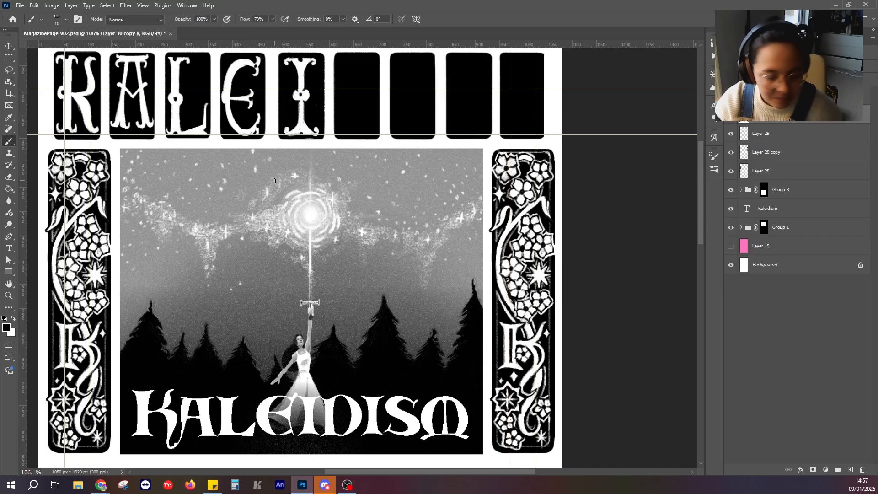
drag(348, 78, 330, 112)
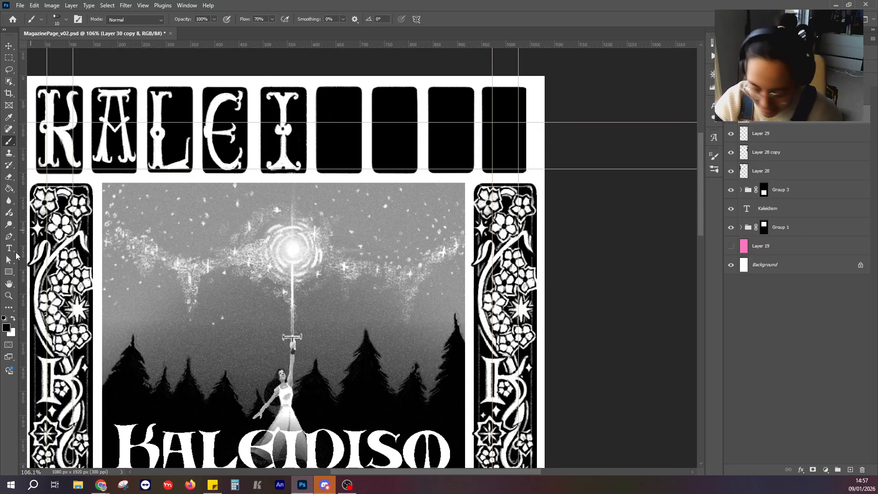
Examine the lettered panels up close and zoomed out against the rest of the page.
click(13, 319)
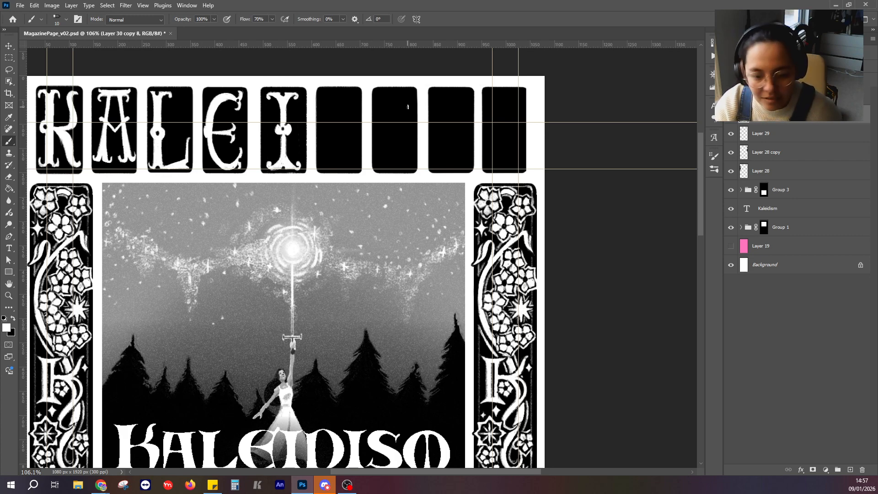
scroll(407, 107, down, 6)
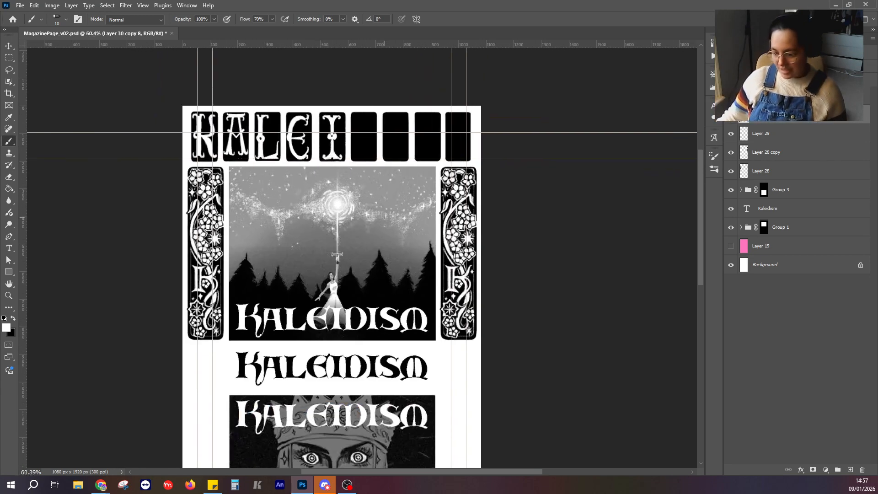
scroll(364, 182, up, 6)
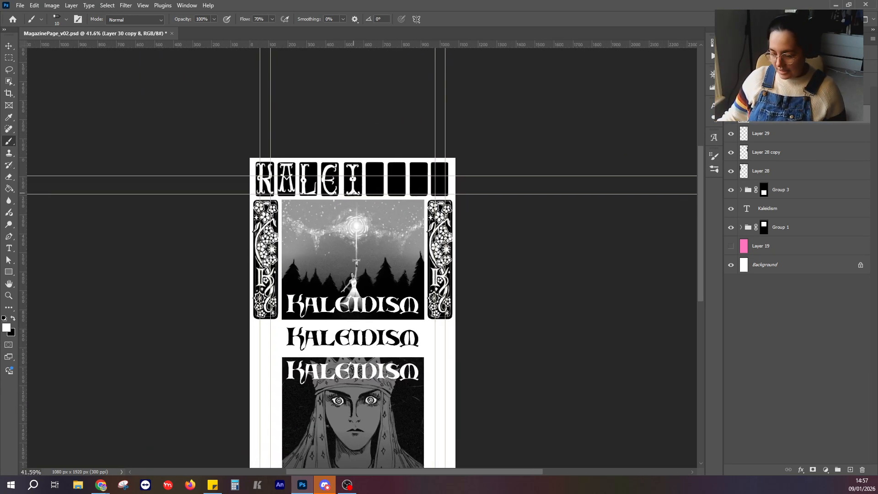
scroll(365, 191, up, 4)
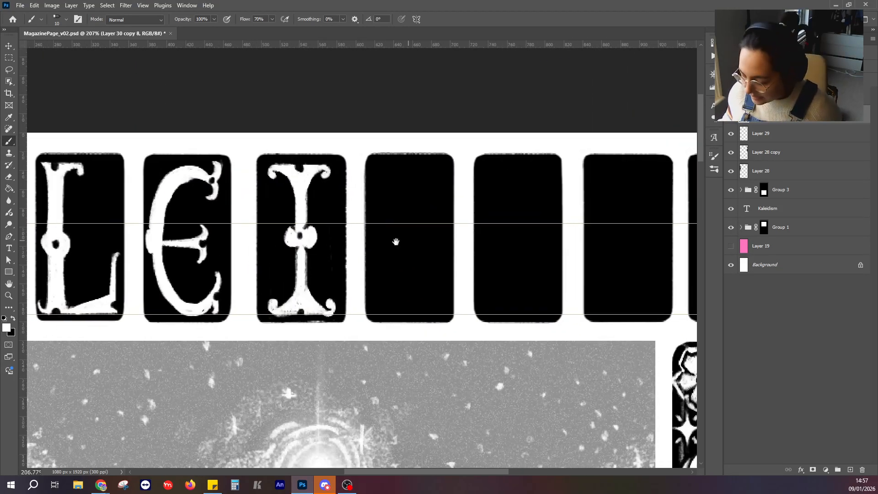
drag(396, 239, 325, 247)
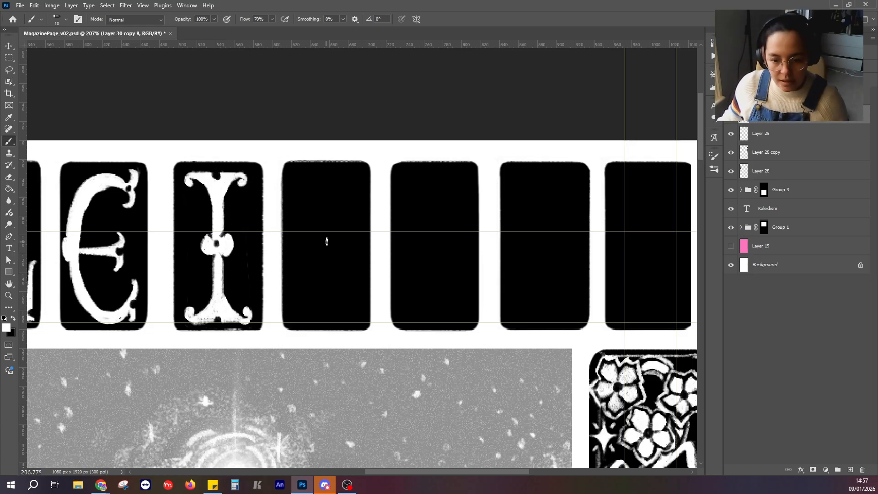
scroll(326, 241, down, 6)
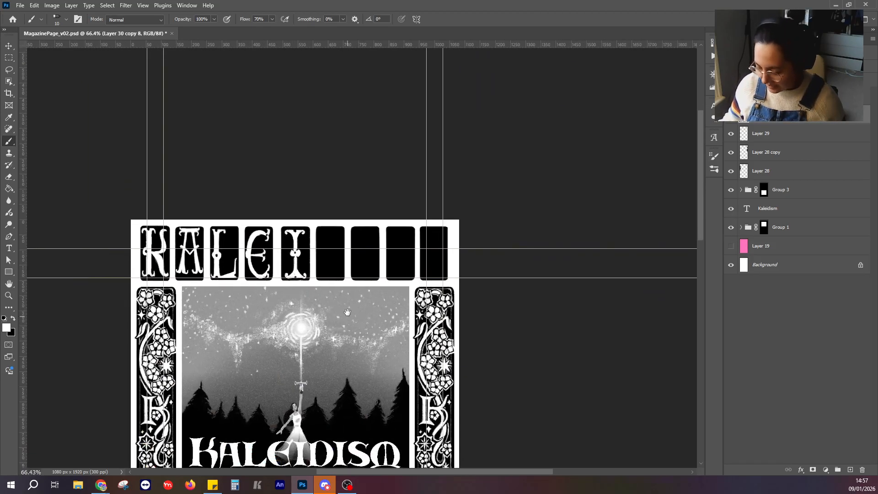
drag(347, 312, 335, 251)
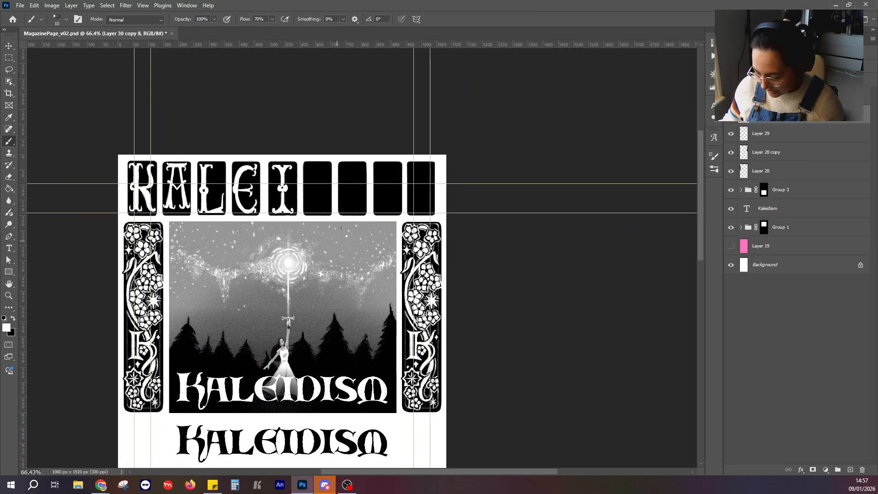
scroll(341, 228, up, 2)
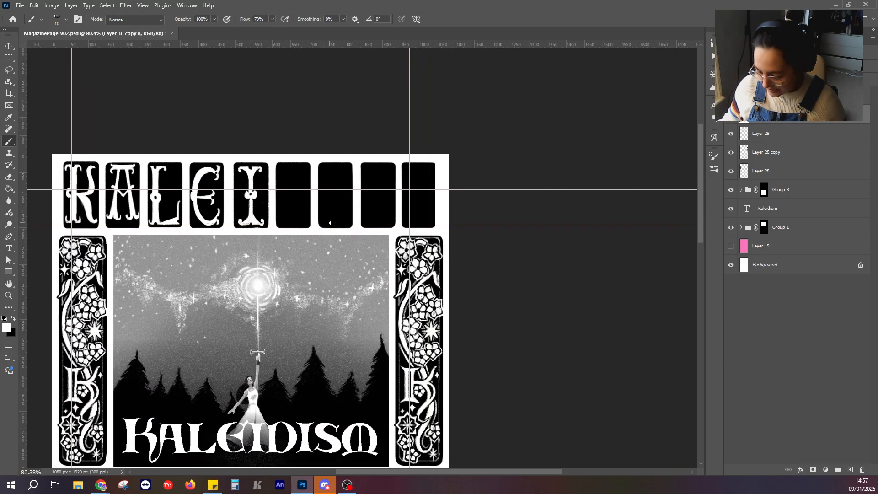
scroll(329, 223, up, 1)
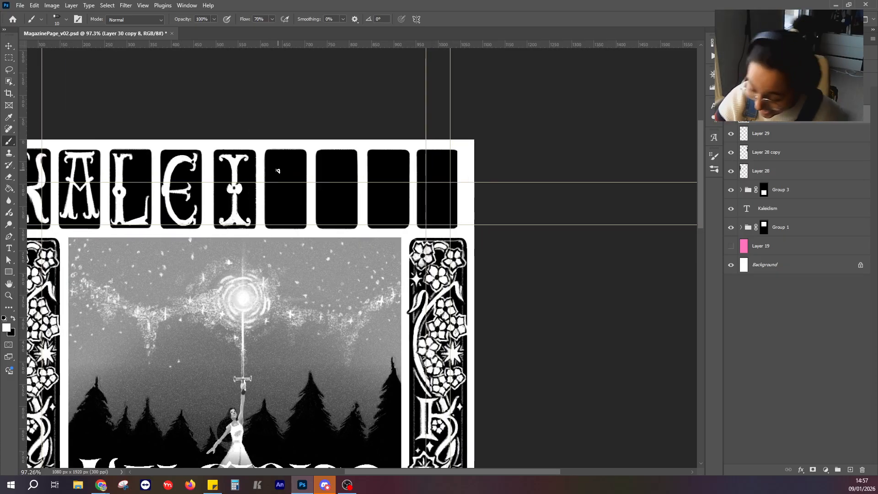
drag(272, 159, 272, 215)
drag(308, 311, 320, 198)
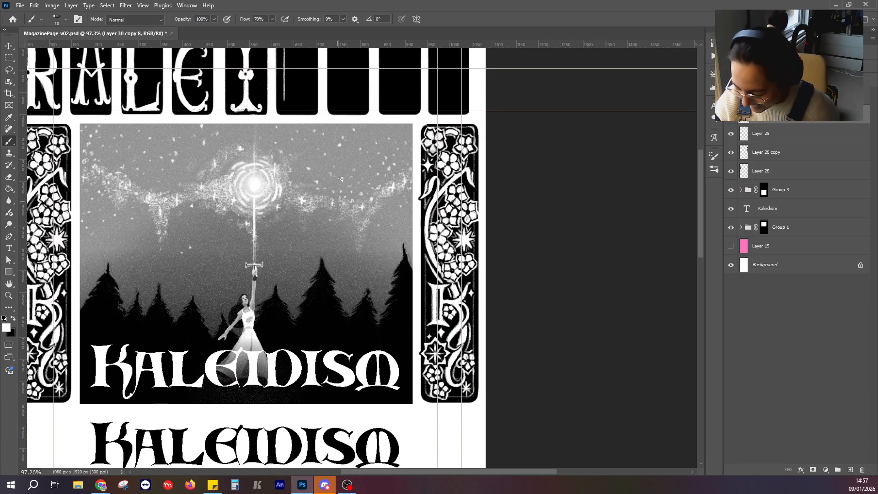
scroll(340, 179, up, 4)
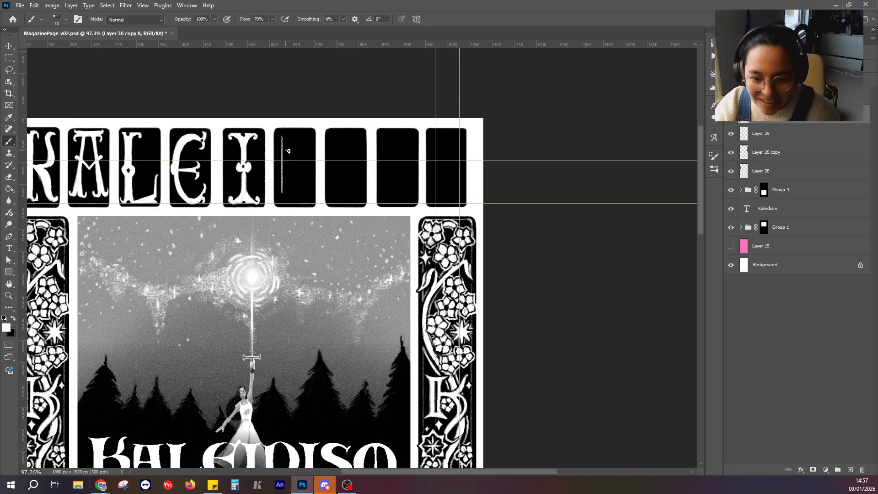
key(ctrl+z)
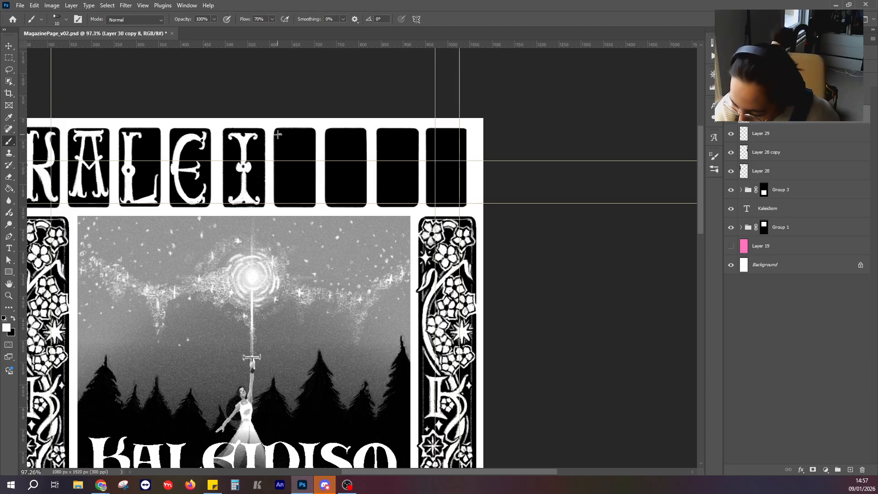
Sketch a thin white D in the sixth panel, with a curved stem, flared stem ends and a tall bowl.
drag(284, 139, 280, 202)
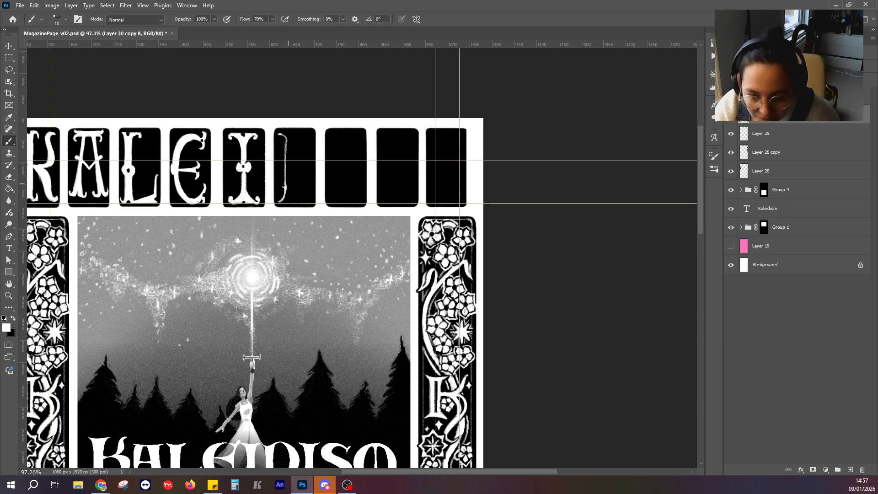
drag(279, 202, 284, 201)
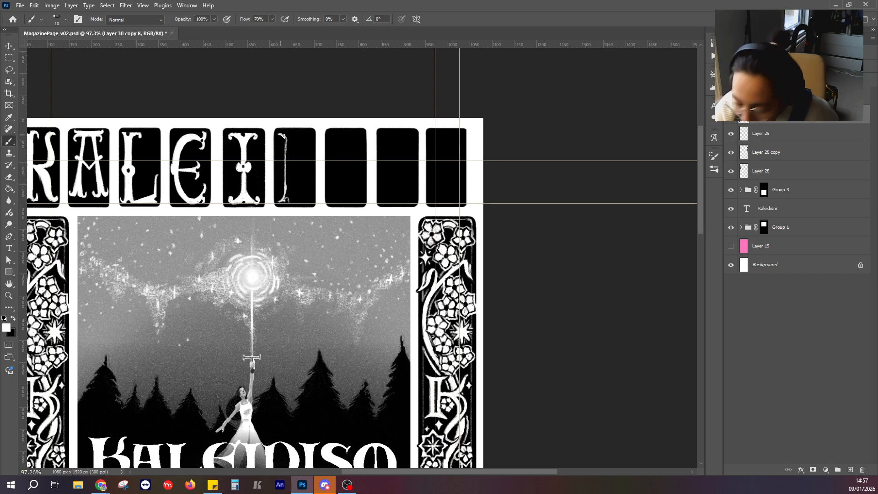
drag(281, 134, 287, 140)
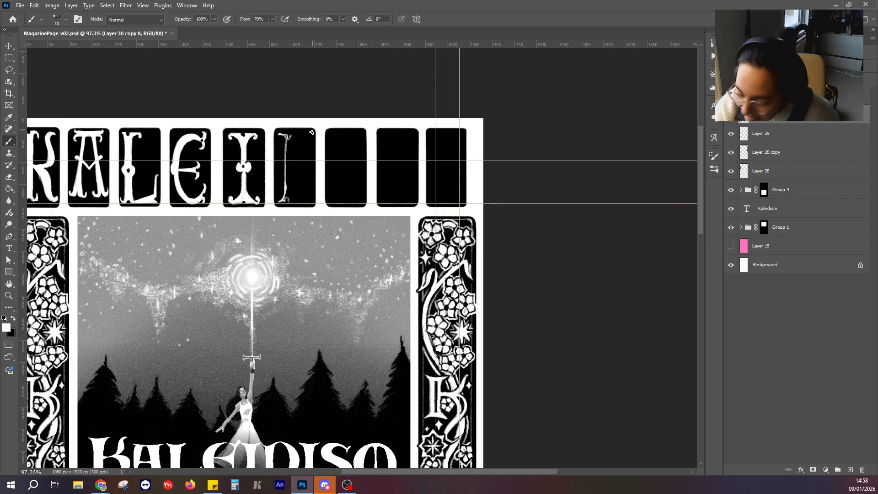
mouse_move(287, 135)
mouse_down()
mouse_move(300, 133)
mouse_move(314, 156)
mouse_move(312, 198)
mouse_move(287, 201)
mouse_move(302, 202)
mouse_move(311, 160)
mouse_move(308, 199)
mouse_up()
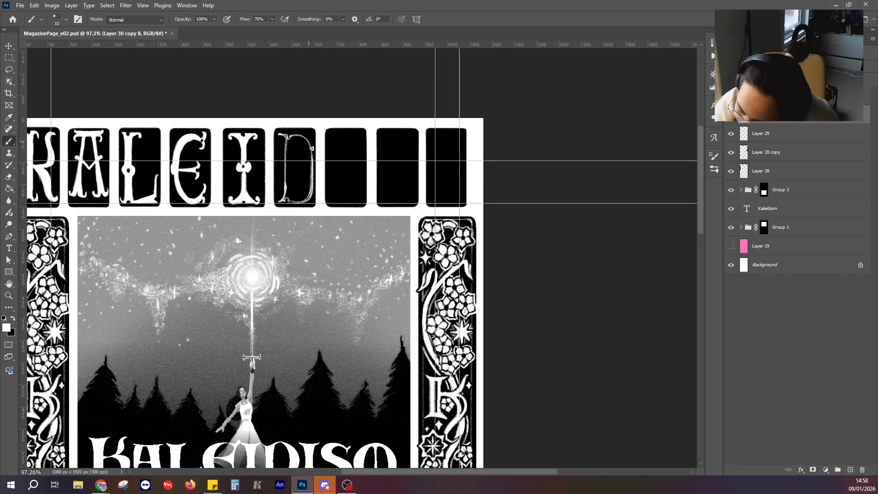
mouse_move(312, 163)
mouse_down()
mouse_move(312, 145)
mouse_move(297, 135)
mouse_up()
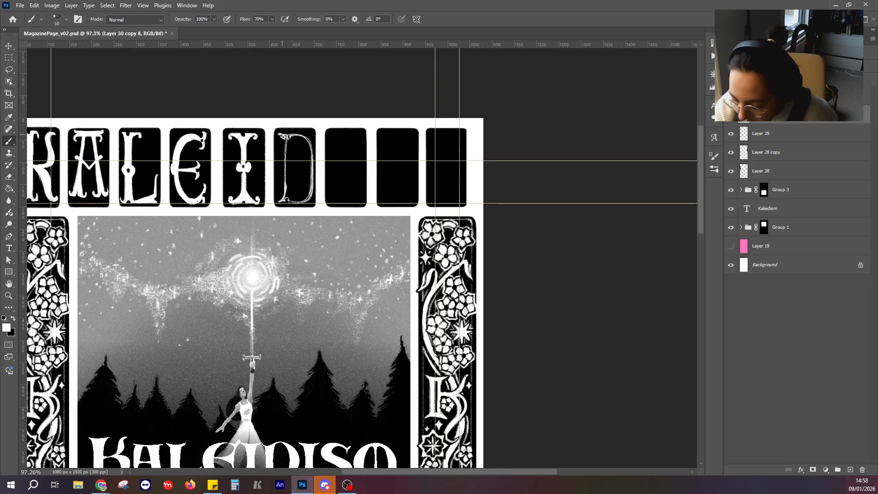
Thicken the D's stem, serifs and bowl with white brush strokes to match the weight of the other letters.
drag(283, 140, 284, 201)
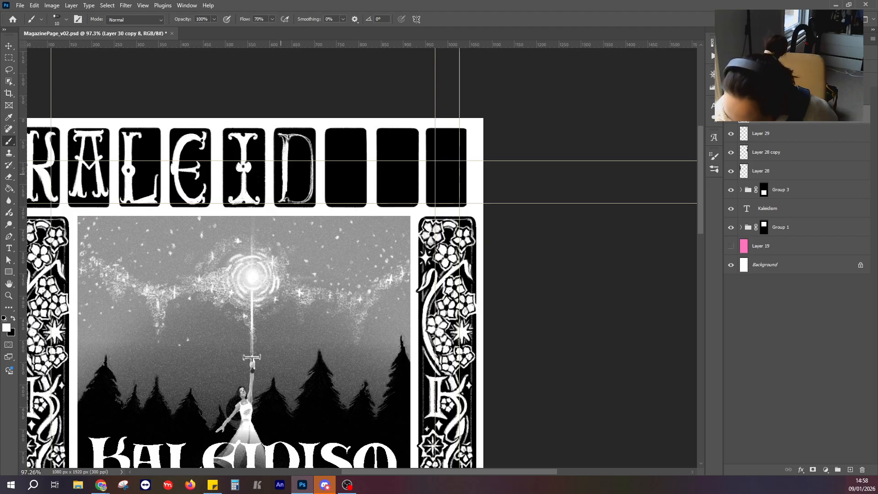
drag(284, 138, 281, 135)
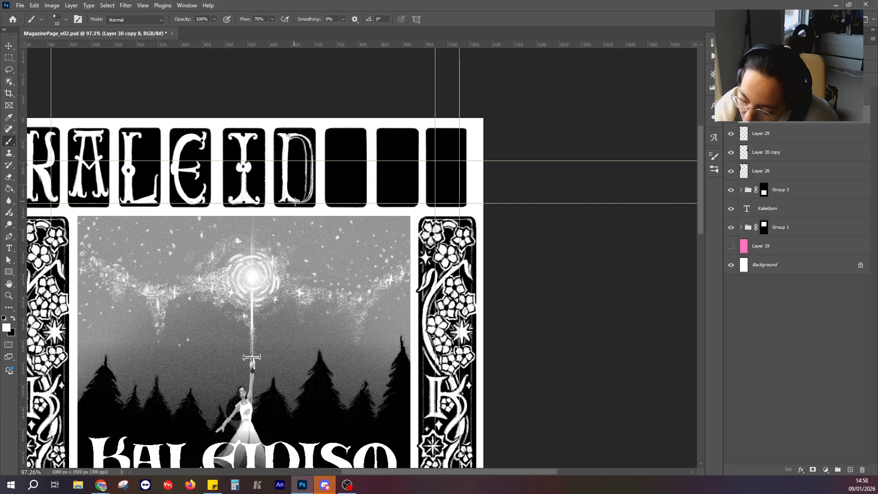
drag(306, 184, 304, 144)
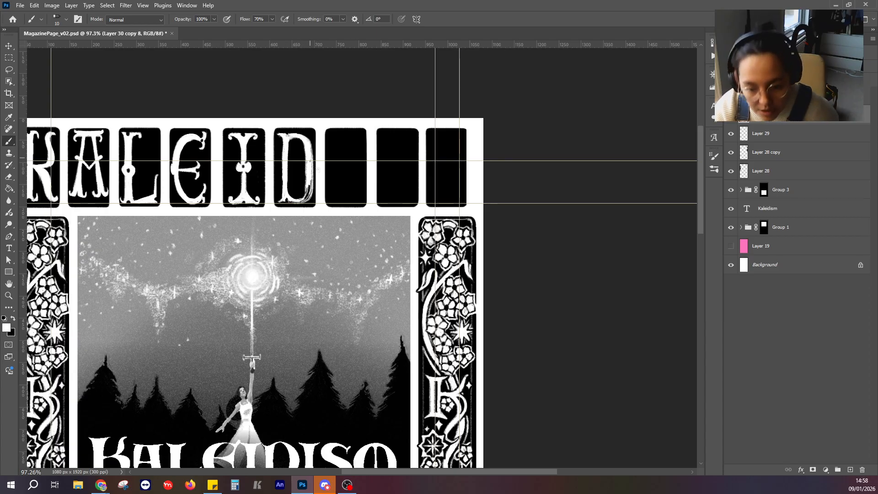
mouse_move(320, 164)
mouse_down()
mouse_move(323, 144)
mouse_move(308, 181)
mouse_up()
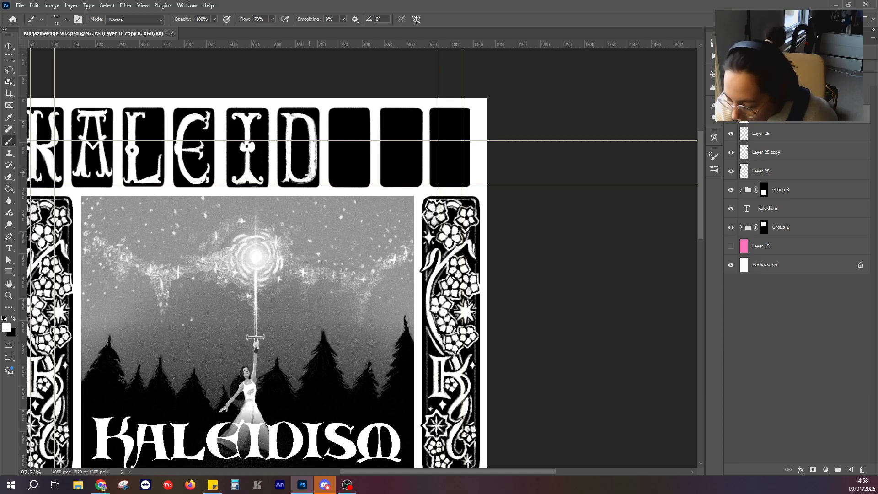
Finish filling the D's bowl, paint a white knob midway on its stem, and cut small black details into the letter.
drag(314, 142, 312, 180)
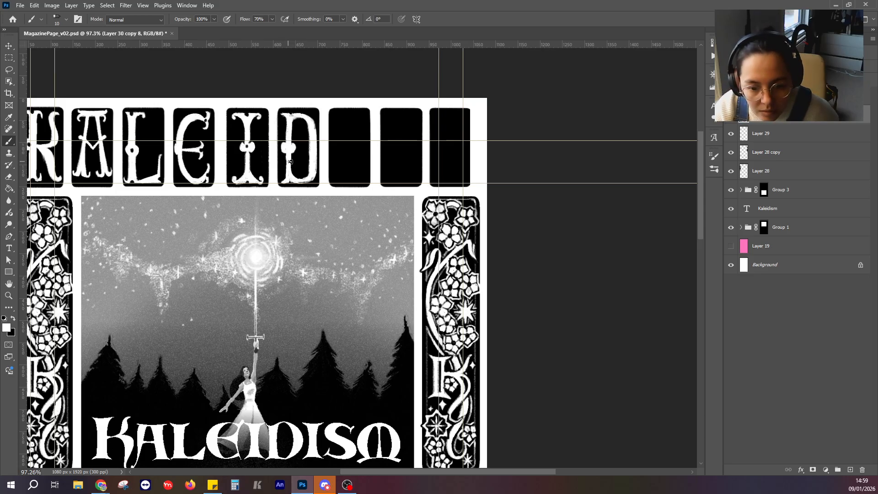
click(13, 318)
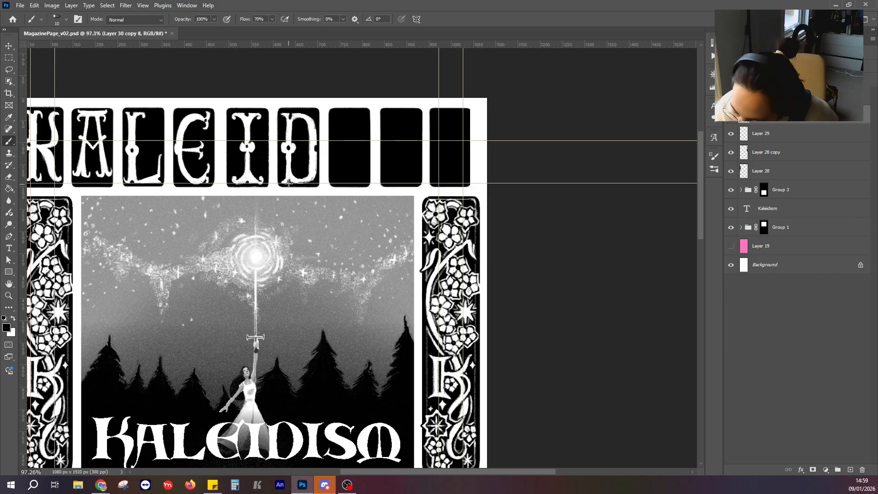
drag(332, 139, 314, 162)
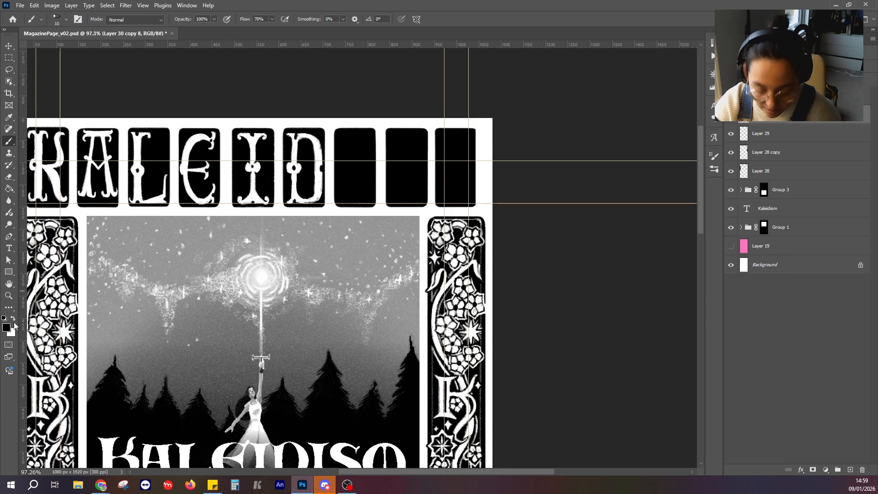
Sketch a thin white I in the seventh panel, with a centred vertical stem and short horizontal bars at its top and foot.
drag(402, 213, 339, 224)
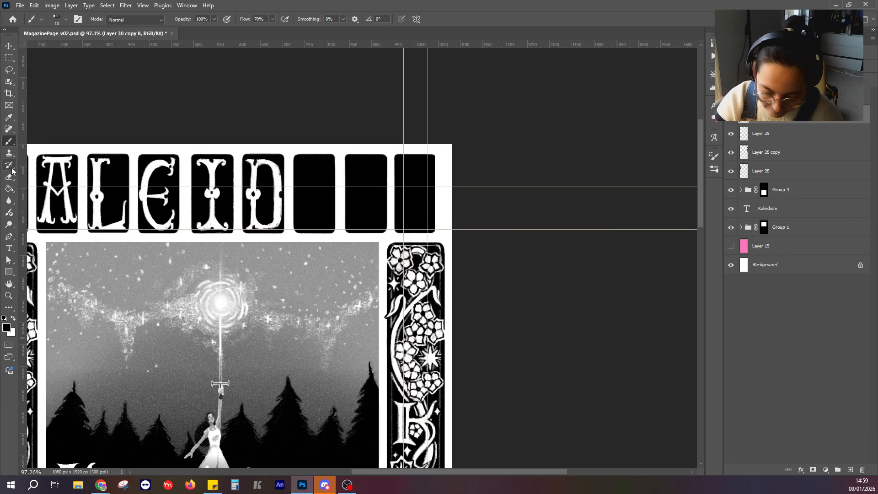
drag(363, 170, 414, 162)
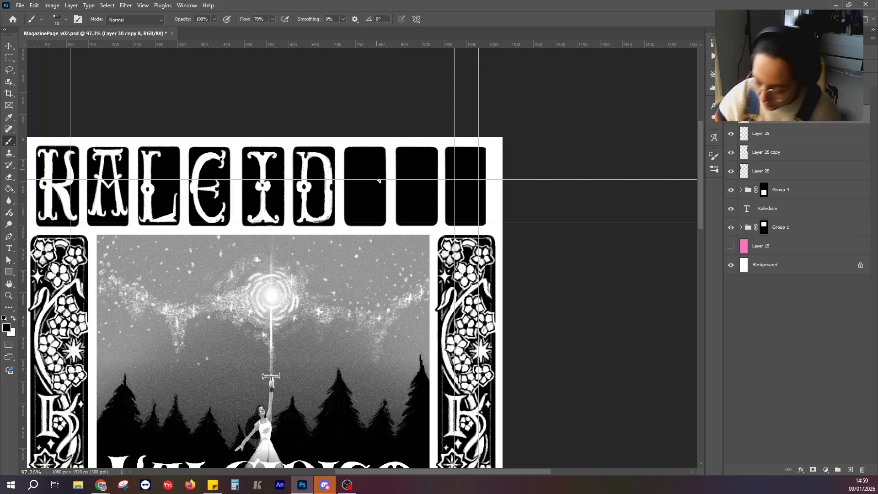
drag(456, 218, 480, 144)
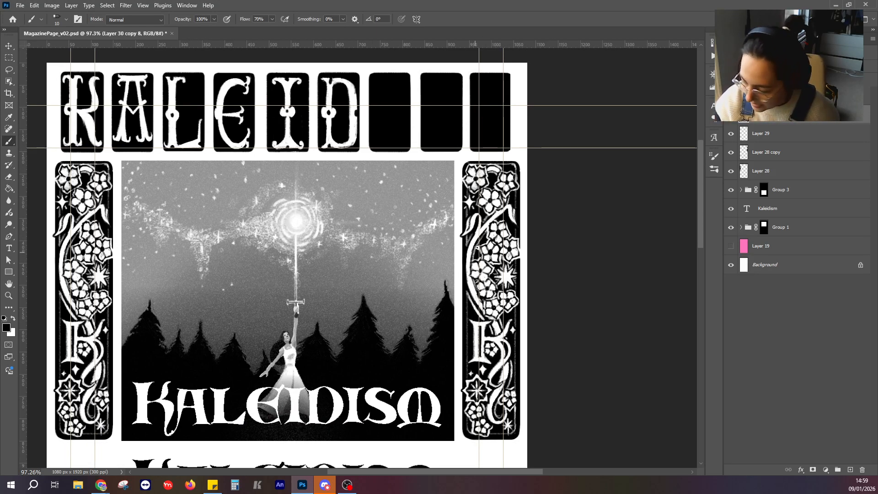
drag(415, 51, 366, 99)
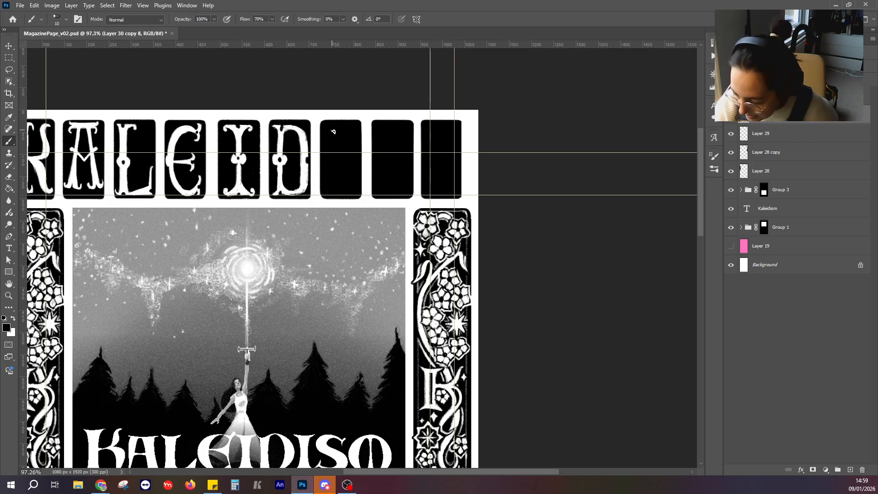
key(x)
drag(333, 132, 374, 110)
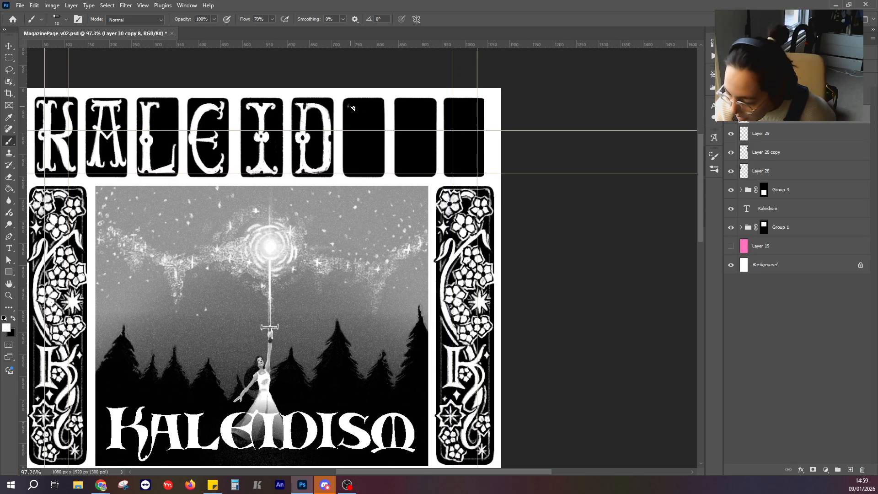
click(350, 105)
shift+click(374, 105)
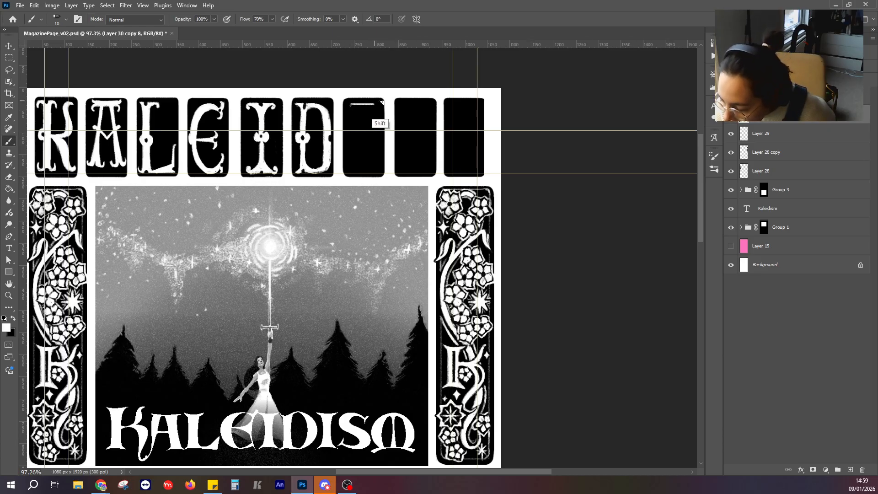
click(364, 104)
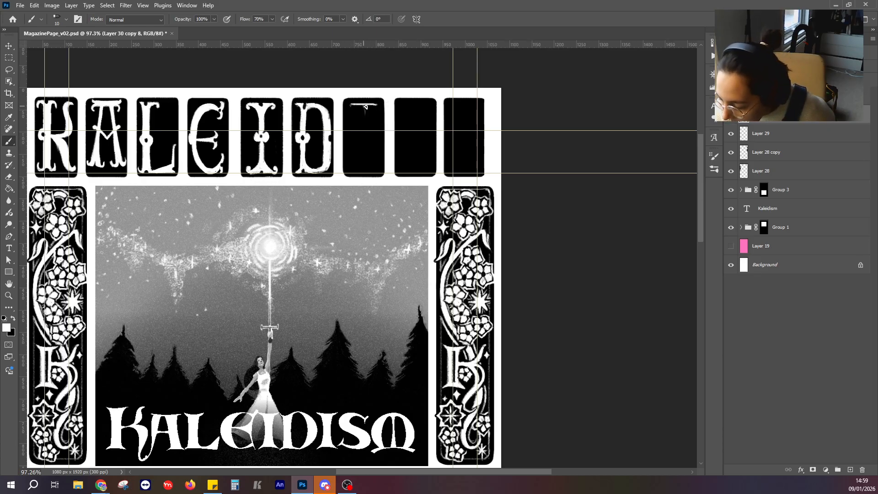
shift+click(364, 172)
drag(351, 172, 378, 172)
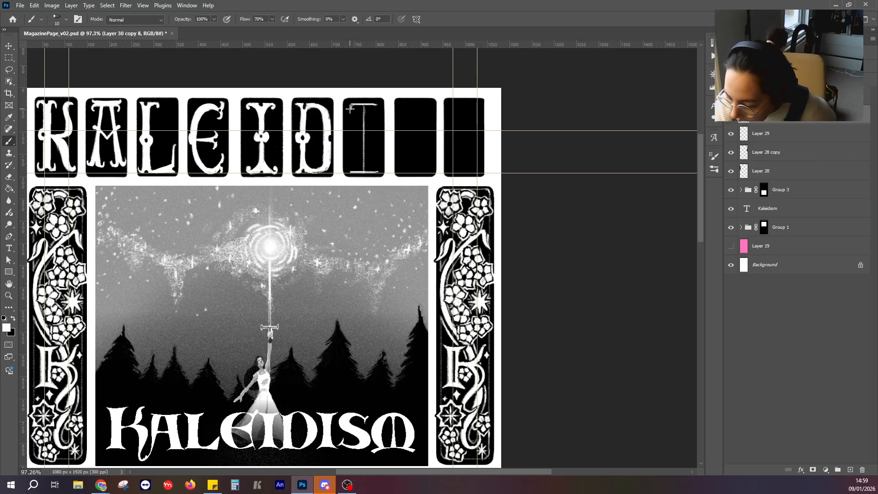
Flare the ends of the seventh panel's I serifs and thicken its stem with white strokes to match the other letters.
drag(351, 111, 373, 105)
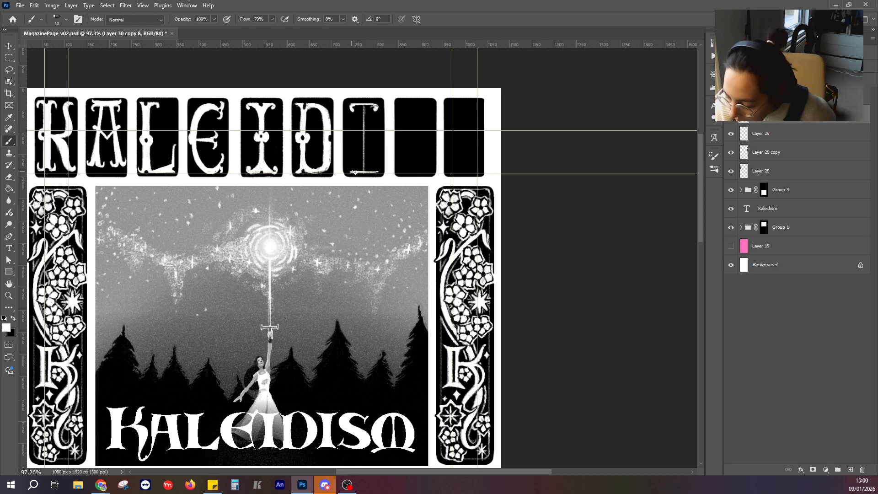
drag(355, 172, 376, 168)
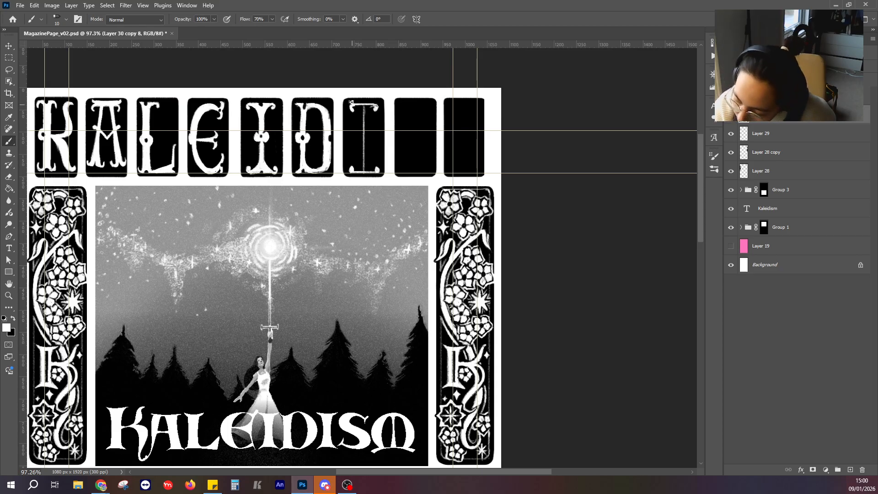
mouse_move(355, 106)
mouse_down()
mouse_move(364, 125)
mouse_move(371, 94)
mouse_move(365, 145)
mouse_move(360, 109)
mouse_move(364, 157)
mouse_up()
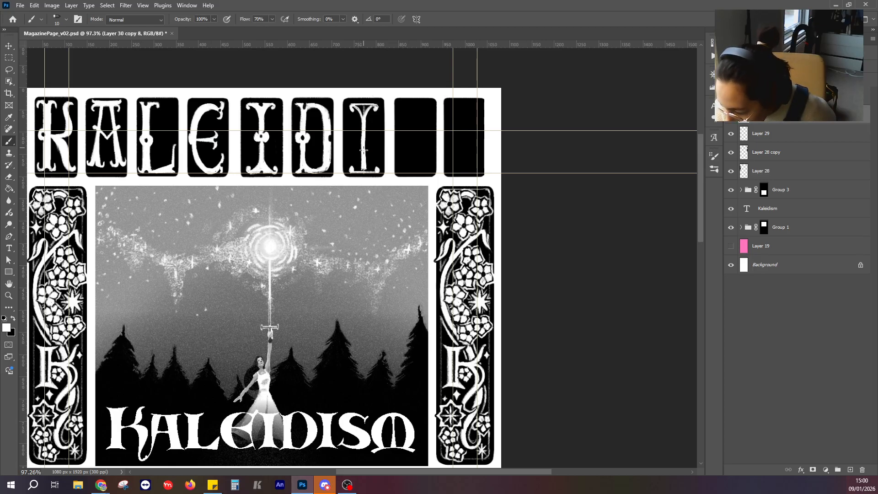
mouse_move(367, 119)
mouse_down()
mouse_move(360, 171)
mouse_move(376, 172)
mouse_move(363, 168)
mouse_up()
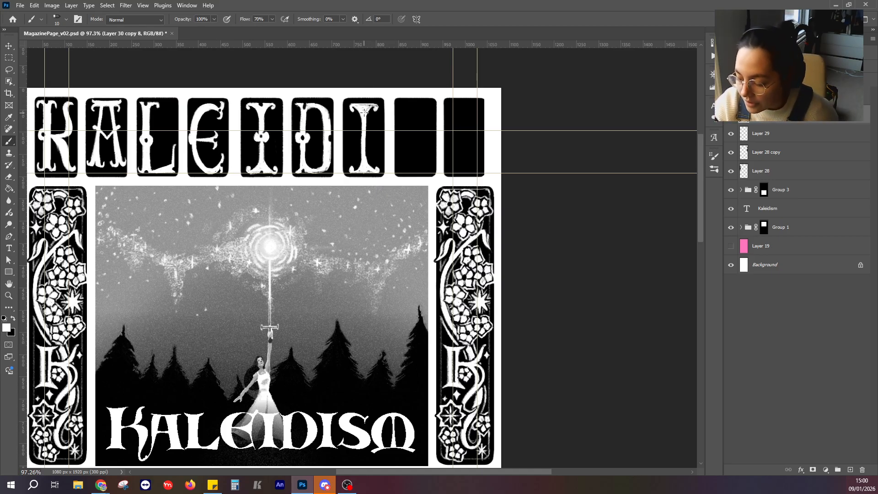
drag(364, 112, 369, 107)
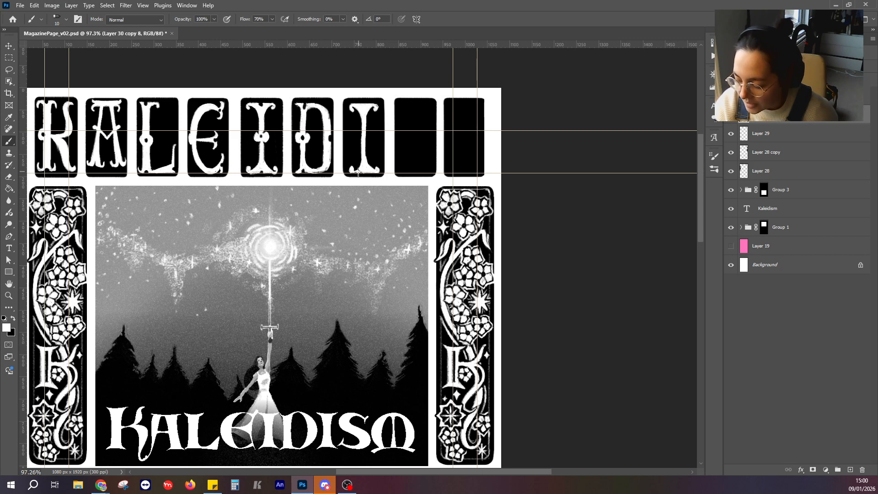
Paint a white double knob midway on the seventh panel's I stem and refine the letter's edges with black touches.
key(x)
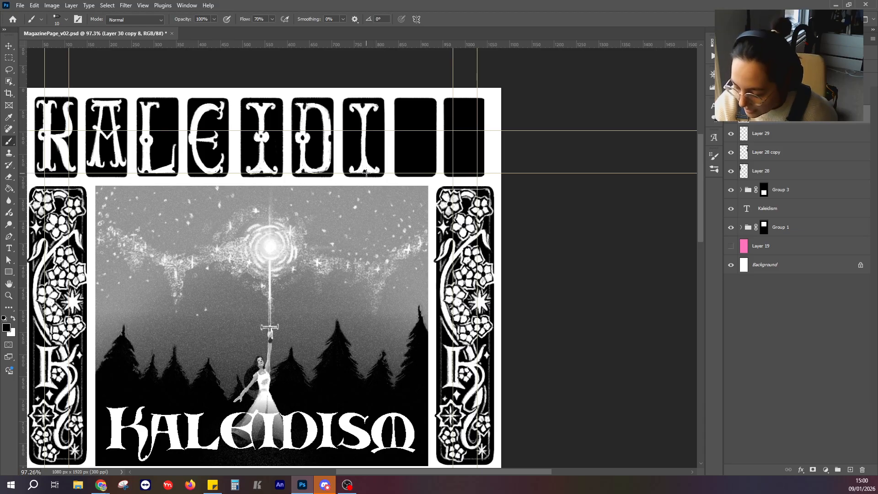
click(13, 318)
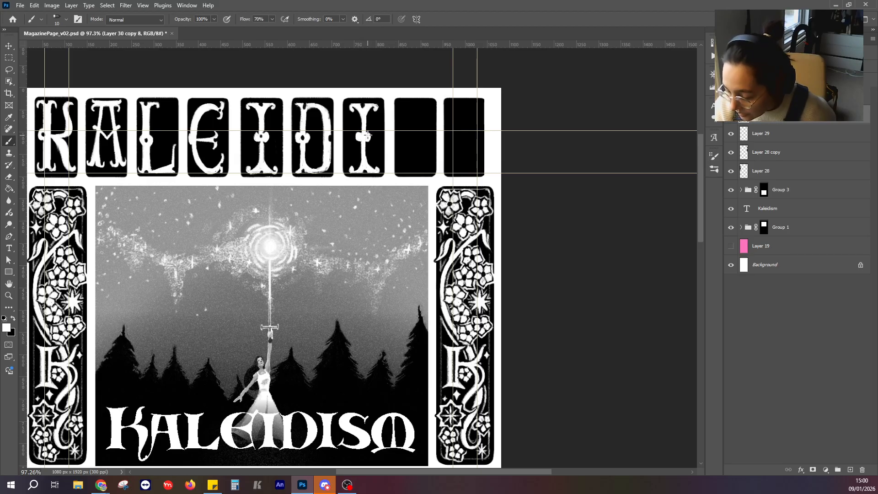
click(12, 318)
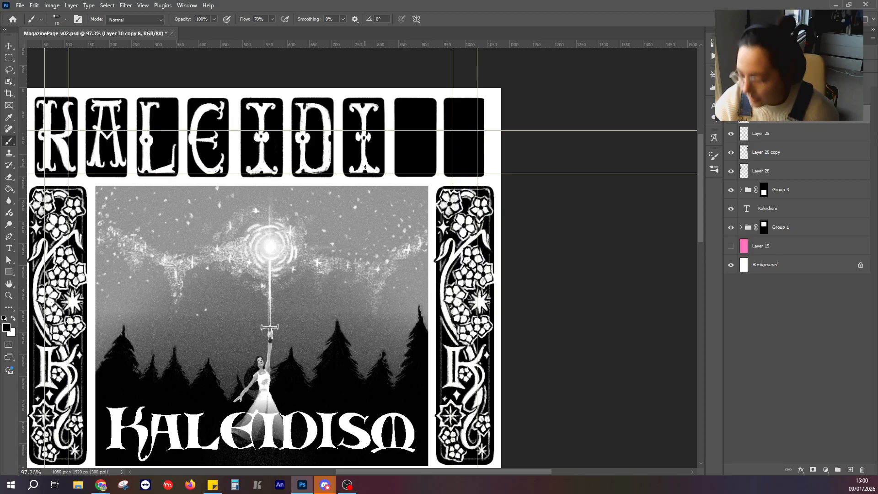
Paint a small curled white terminal in the eighth panel as the upper end of an S.
scroll(401, 307, down, 2)
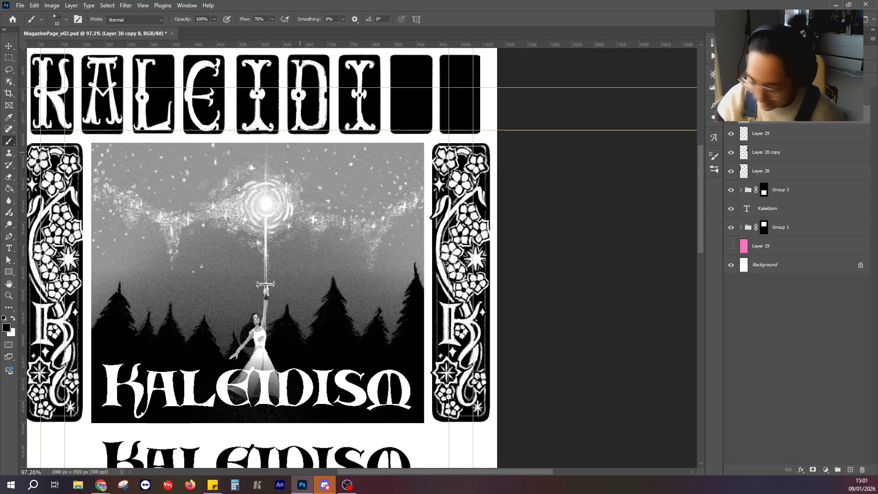
click(13, 318)
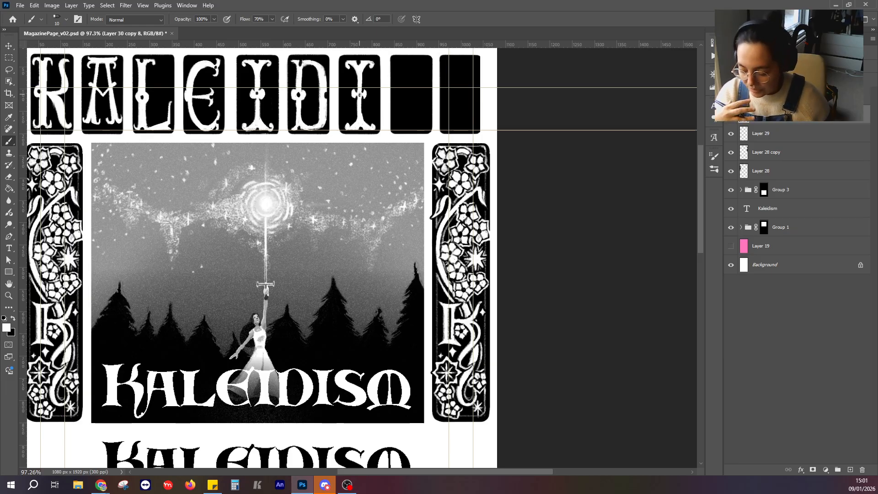
drag(427, 118, 419, 169)
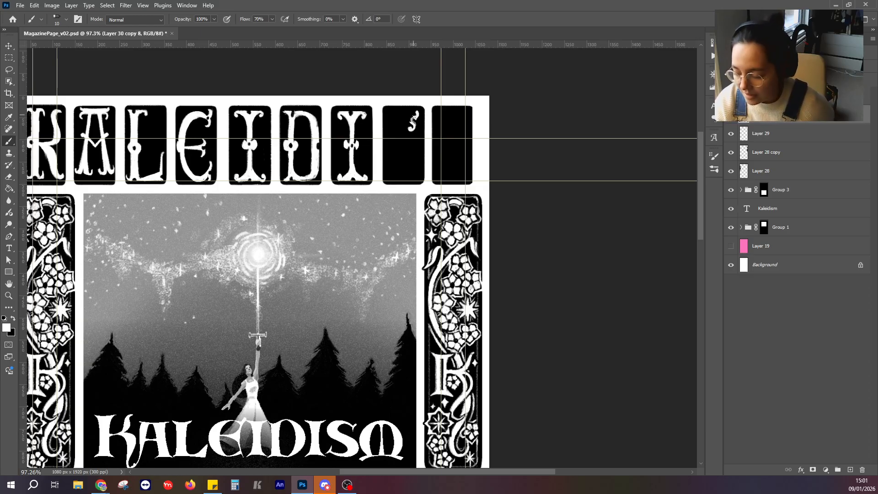
drag(398, 115, 387, 131)
key(ctrl+z)
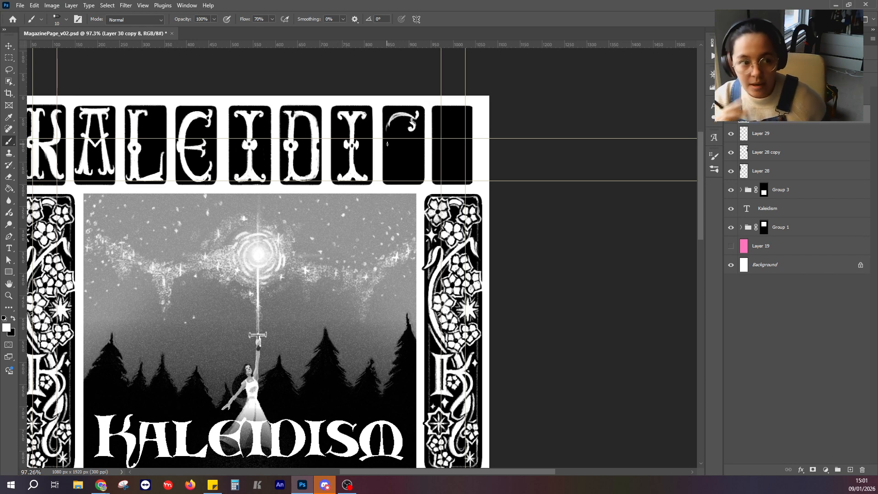
key(ctrl+z)
key(ctrl+z)
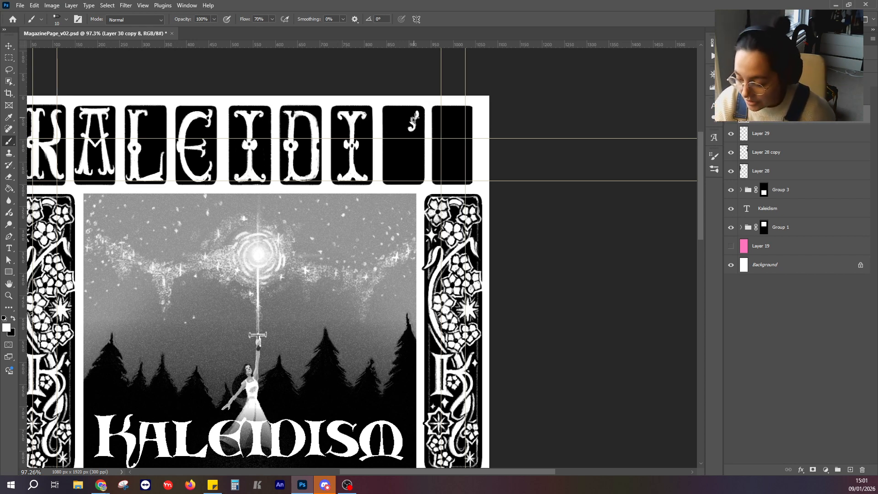
Sketch the S's thin white curve in the eighth panel, redrawing the upper arc and spine until the line flows down from the terminal.
mouse_move(417, 115)
mouse_down()
mouse_move(406, 111)
mouse_move(392, 134)
mouse_up()
key(ctrl+z)
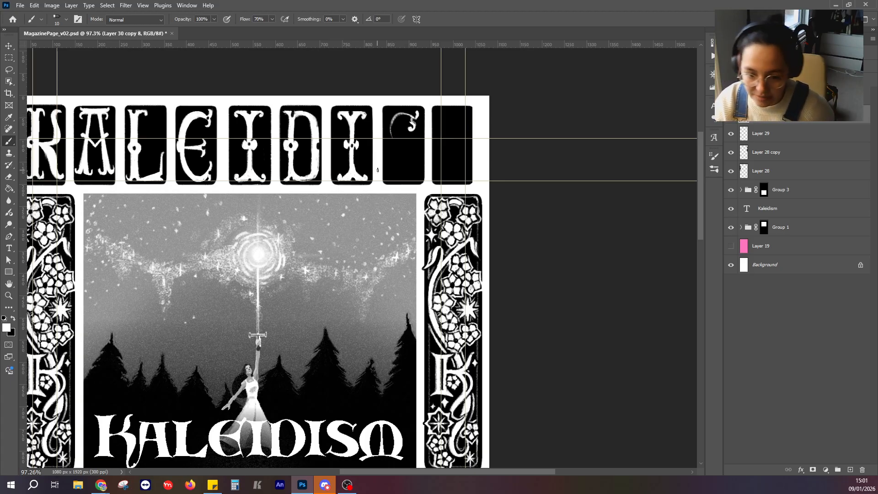
mouse_move(392, 124)
mouse_down()
mouse_move(400, 146)
mouse_move(394, 120)
mouse_move(401, 146)
mouse_move(393, 140)
mouse_move(416, 166)
mouse_up()
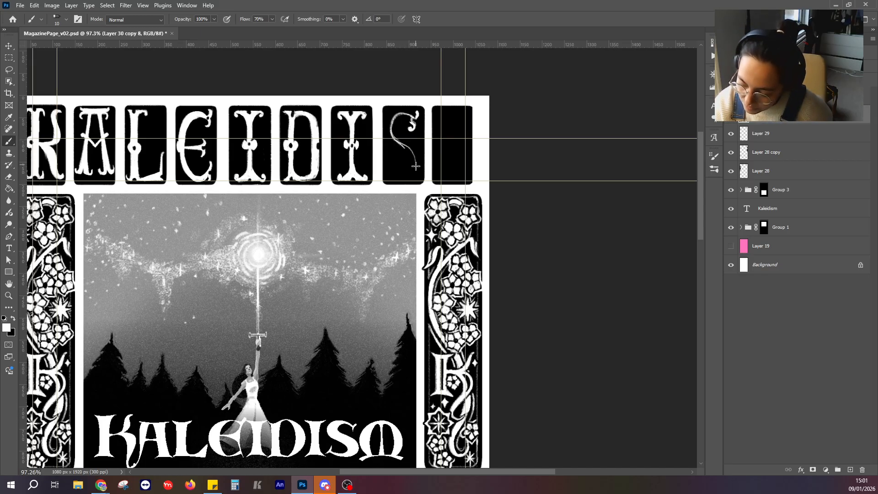
key(ctrl+z)
key(ctrl+z)
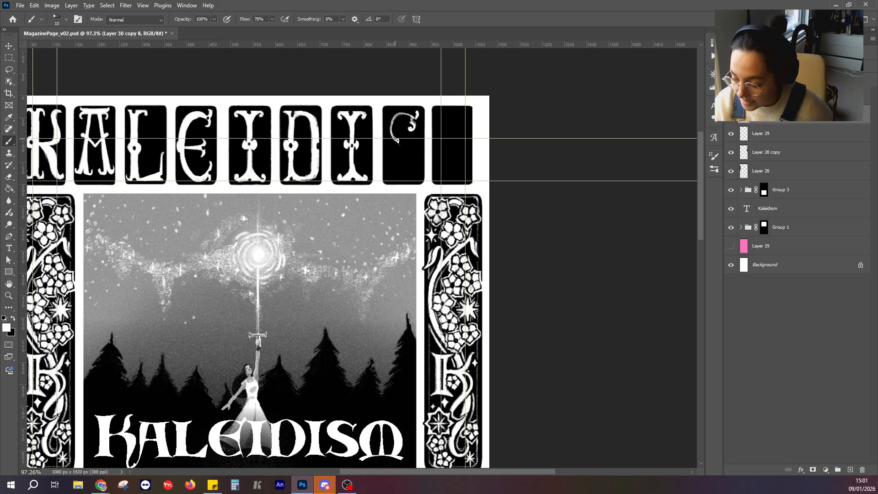
mouse_move(392, 136)
mouse_down()
mouse_move(416, 174)
mouse_move(409, 180)
mouse_move(418, 155)
mouse_move(393, 135)
mouse_move(401, 113)
mouse_move(394, 138)
mouse_move(394, 117)
mouse_move(414, 121)
mouse_move(407, 114)
mouse_move(412, 125)
mouse_move(400, 112)
mouse_move(394, 123)
mouse_move(410, 117)
mouse_up()
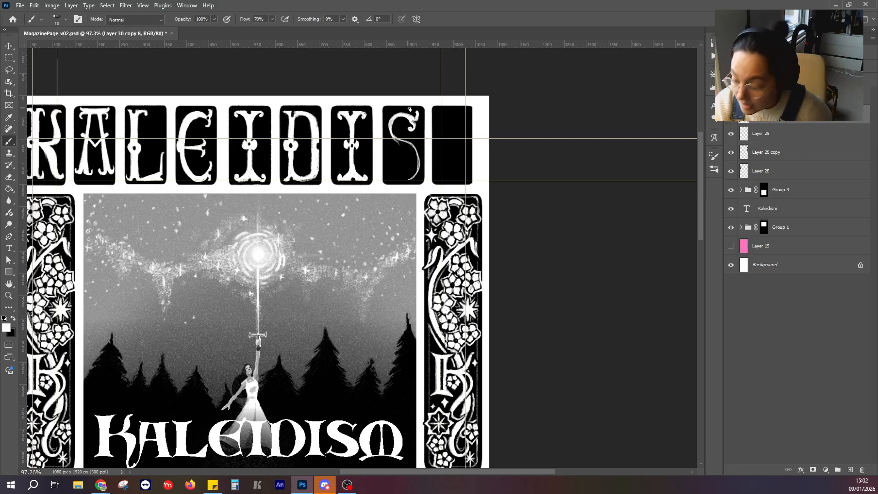
Thicken the S with white strokes, add its curled lower terminal and a knob on the spine, and refine the edges with black.
mouse_move(393, 118)
mouse_down()
mouse_move(413, 163)
mouse_move(389, 128)
mouse_move(396, 146)
mouse_move(388, 142)
mouse_move(394, 120)
mouse_move(389, 135)
mouse_move(414, 152)
mouse_up()
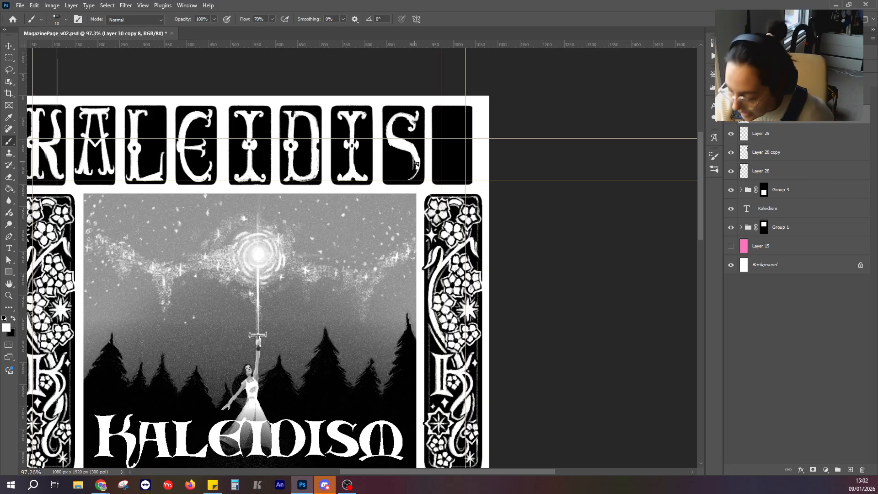
mouse_move(411, 179)
mouse_down()
mouse_move(389, 175)
mouse_move(400, 181)
mouse_move(416, 166)
mouse_move(411, 178)
mouse_move(389, 170)
mouse_up()
key(ctrl+z)
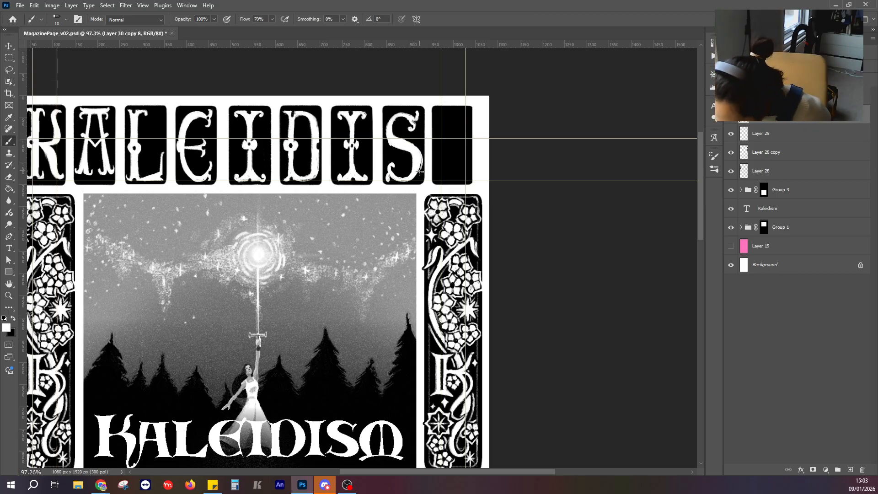
mouse_move(420, 172)
mouse_down()
mouse_move(422, 155)
mouse_move(413, 145)
mouse_move(420, 157)
mouse_move(413, 178)
mouse_move(421, 164)
mouse_move(413, 148)
mouse_move(414, 177)
mouse_move(422, 163)
mouse_move(413, 179)
mouse_up()
key(ctrl+z)
key(ctrl+z)
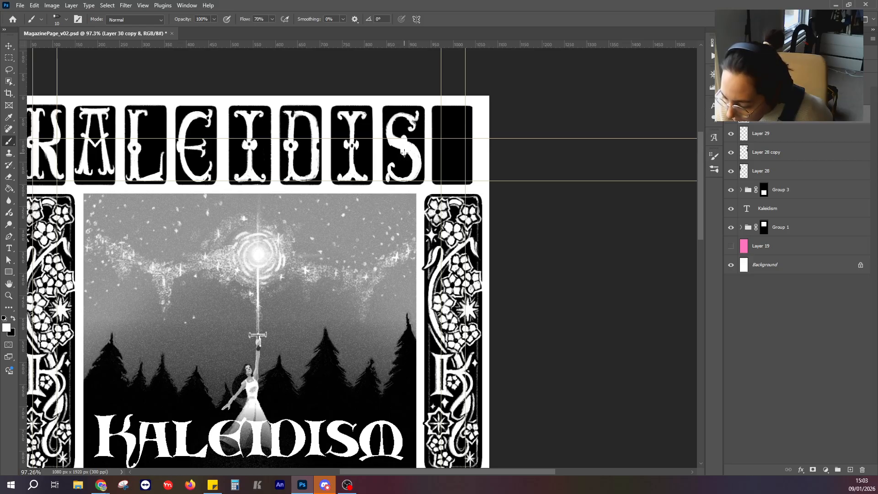
click(13, 318)
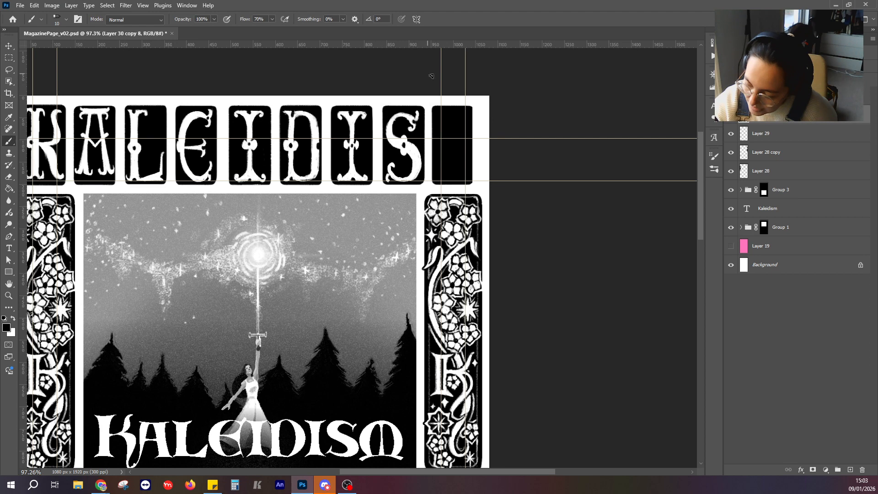
Sketch a thin white M in the ninth panel, with two tall legs, a shallow central V and flared top ends.
click(13, 318)
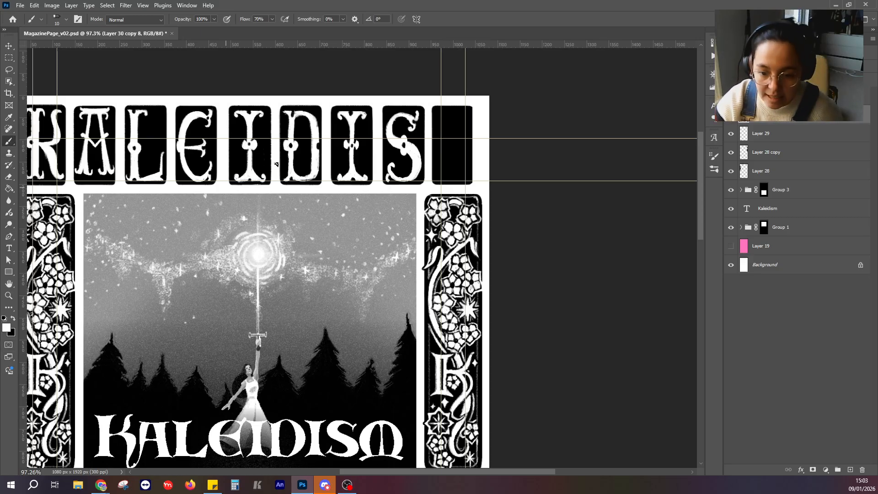
mouse_move(440, 117)
mouse_down()
mouse_move(440, 180)
mouse_move(464, 115)
mouse_move(464, 181)
mouse_move(464, 119)
mouse_up()
shift+click(441, 181)
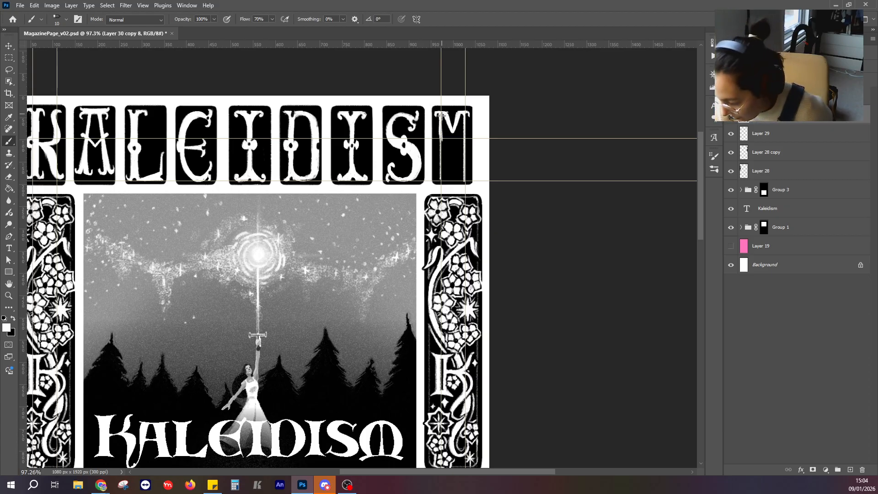
Thicken the M's legs with white, widening toward the feet, and add knobs at mid-height shaped with black details.
drag(442, 136, 444, 184)
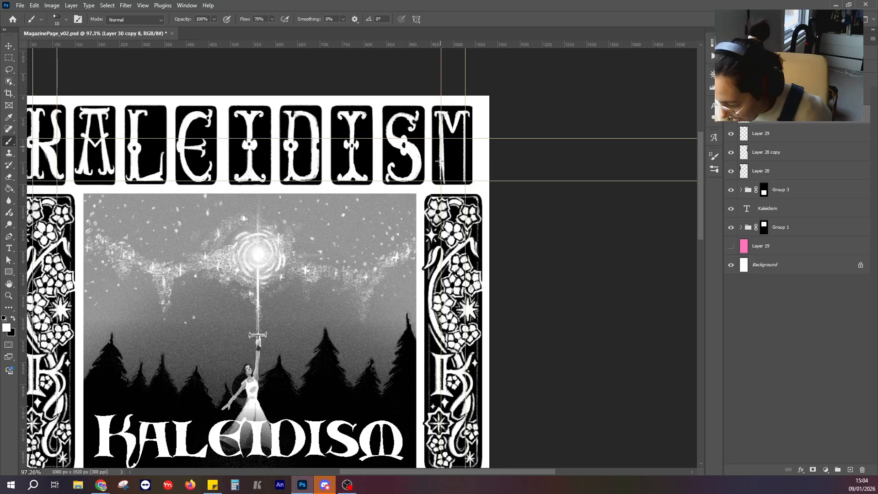
mouse_move(439, 161)
mouse_down()
mouse_move(441, 183)
mouse_move(441, 171)
mouse_up()
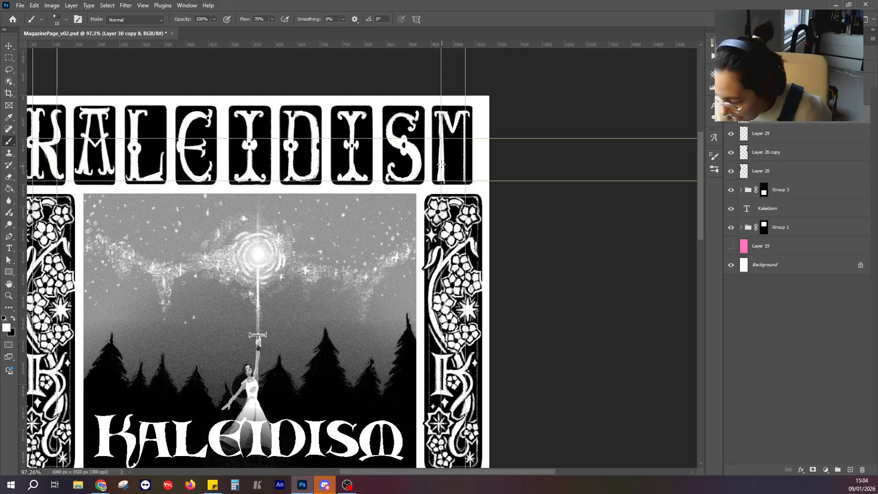
drag(463, 130, 461, 178)
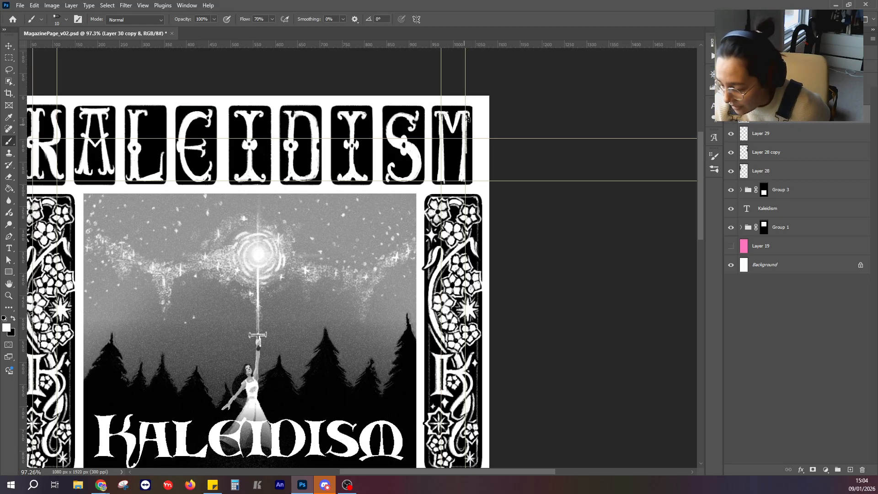
drag(465, 137, 464, 174)
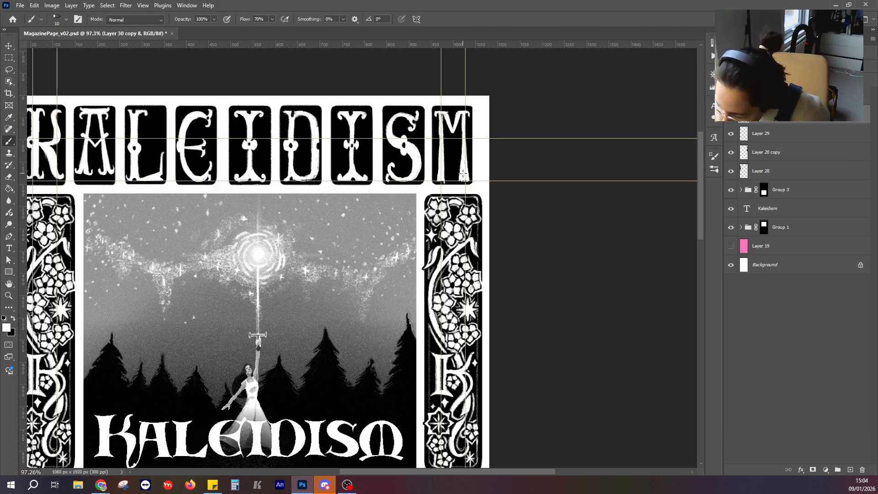
drag(441, 114, 446, 180)
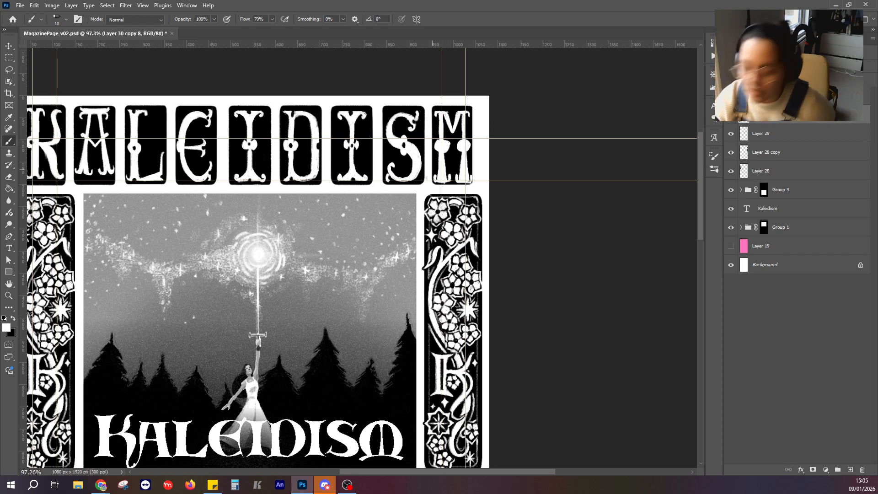
click(13, 319)
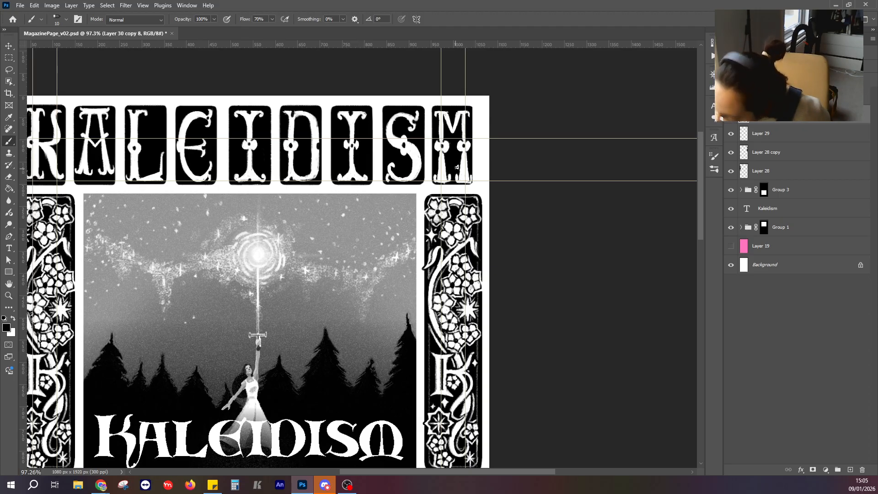
Hide the guides and other extras and review the lettering row against the whole page.
scroll(456, 163, down, 5)
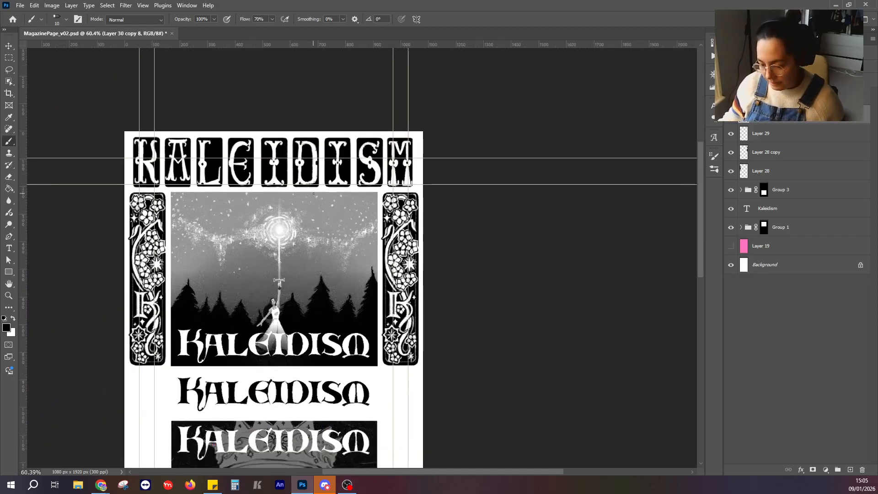
scroll(325, 215, up, 1)
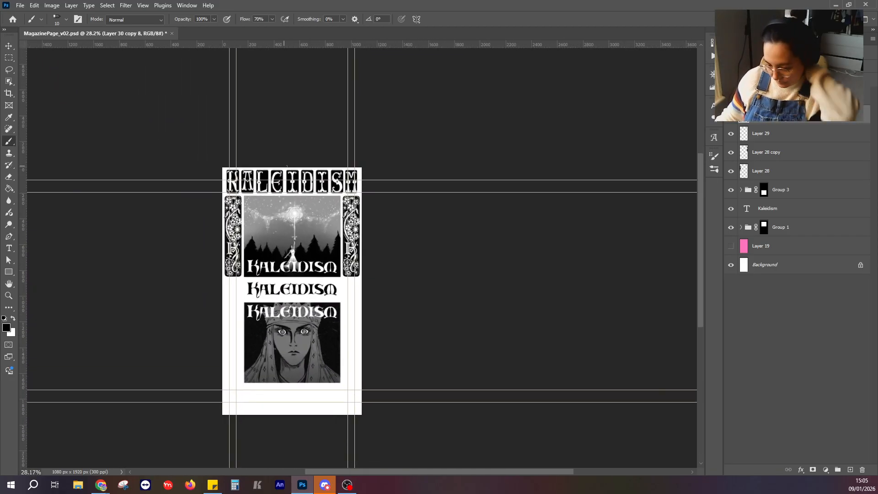
click(108, 5)
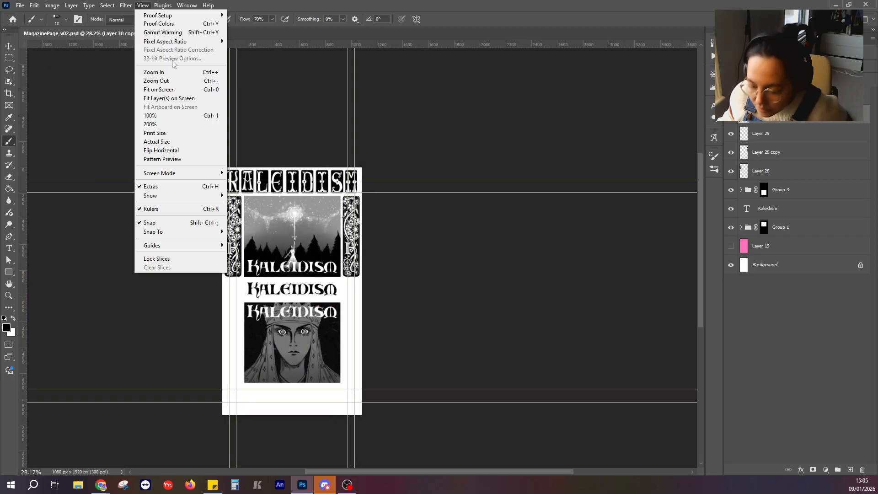
click(151, 186)
scroll(337, 212, up, 5)
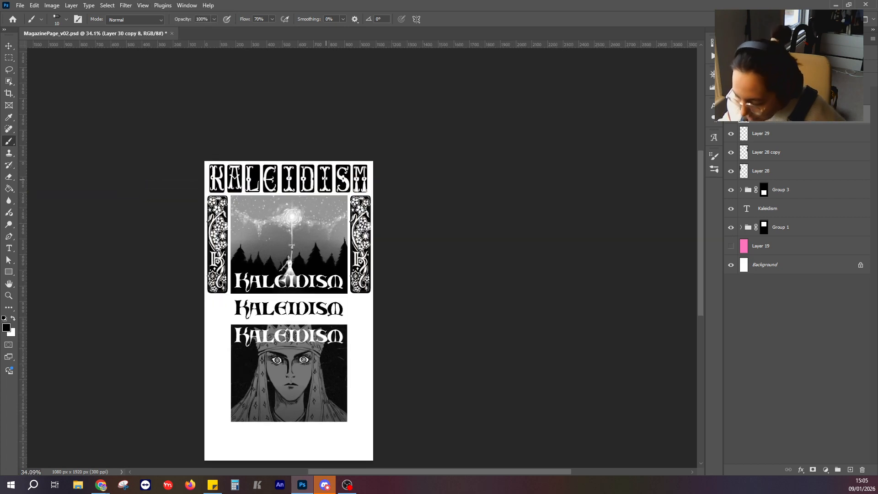
scroll(372, 224, down, 4)
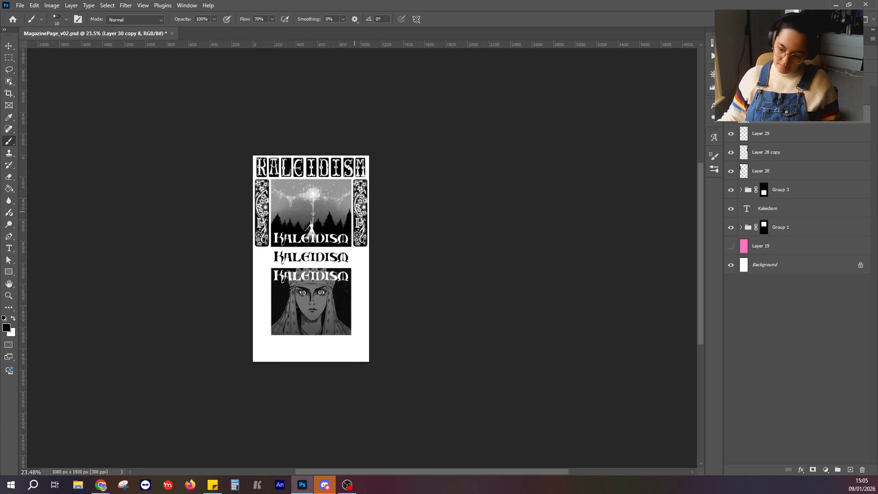
scroll(354, 212, up, 5)
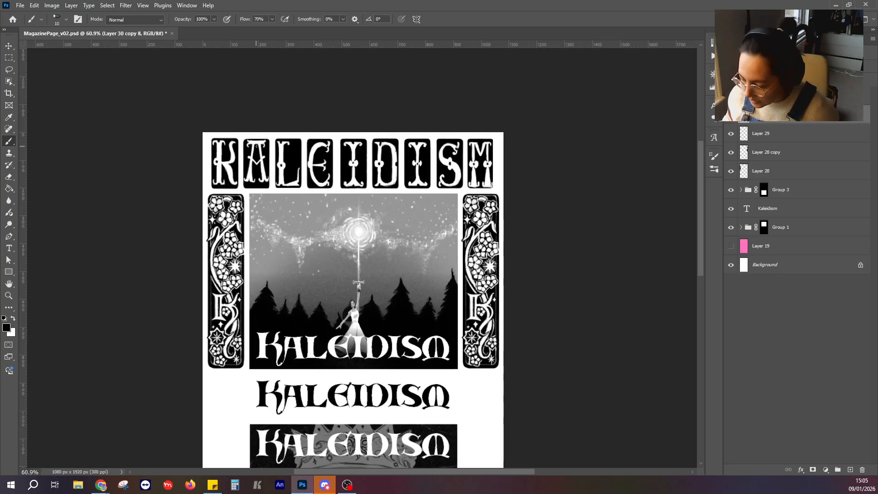
Paint out the A's lower legs in the second panel with black, keeping the top bar, upper strokes and V-shaped crossbar.
scroll(256, 146, up, 5)
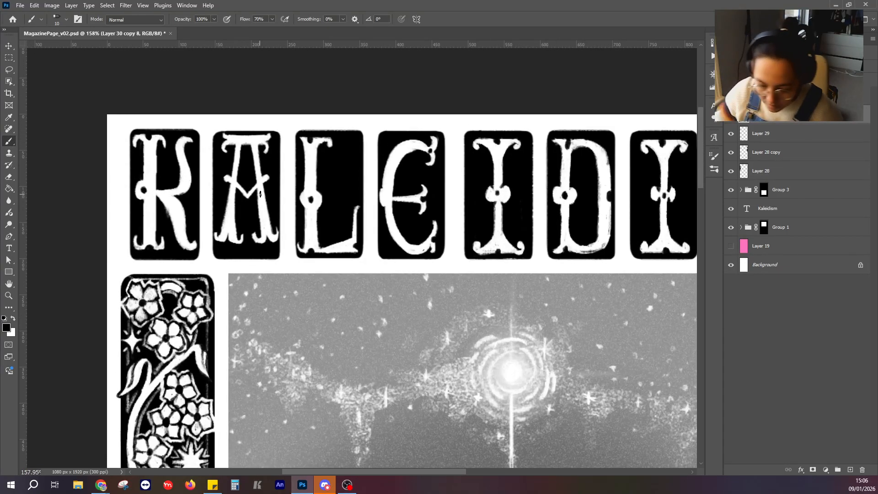
key(l)
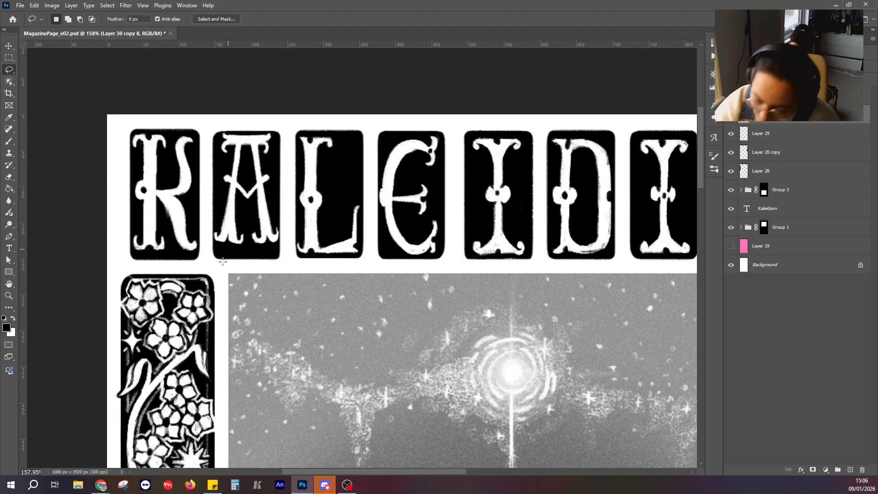
click(9, 58)
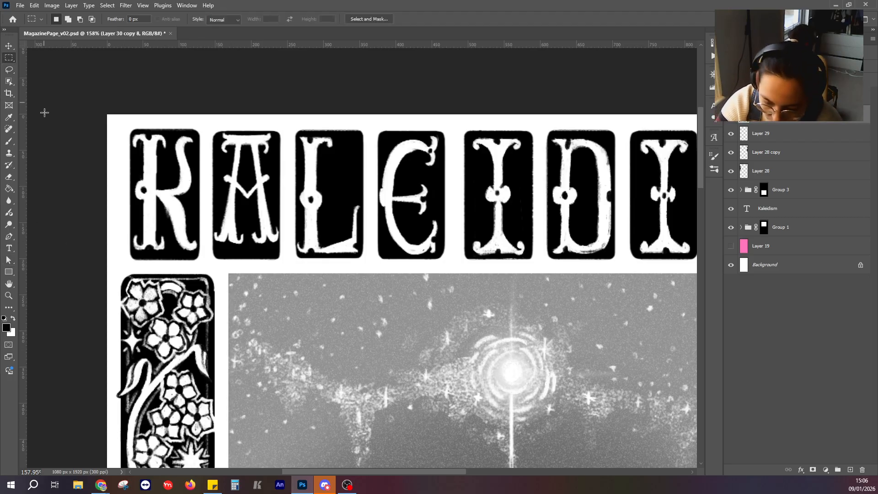
click(8, 177)
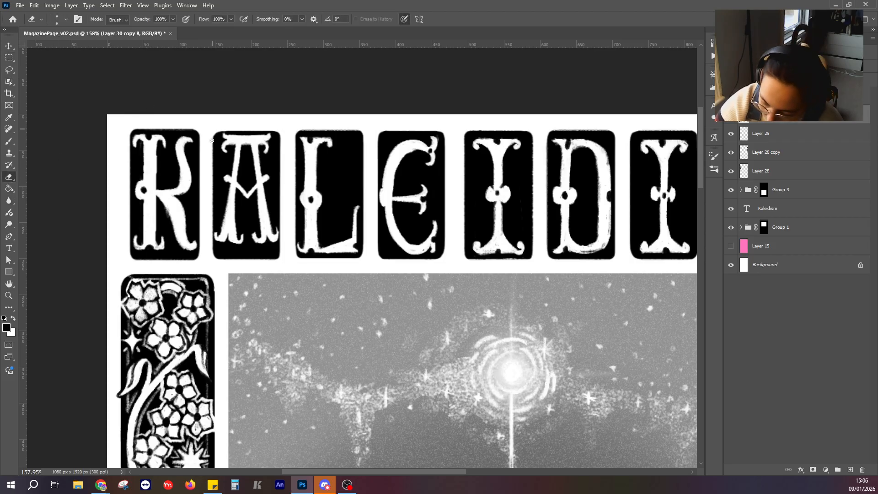
click(9, 140)
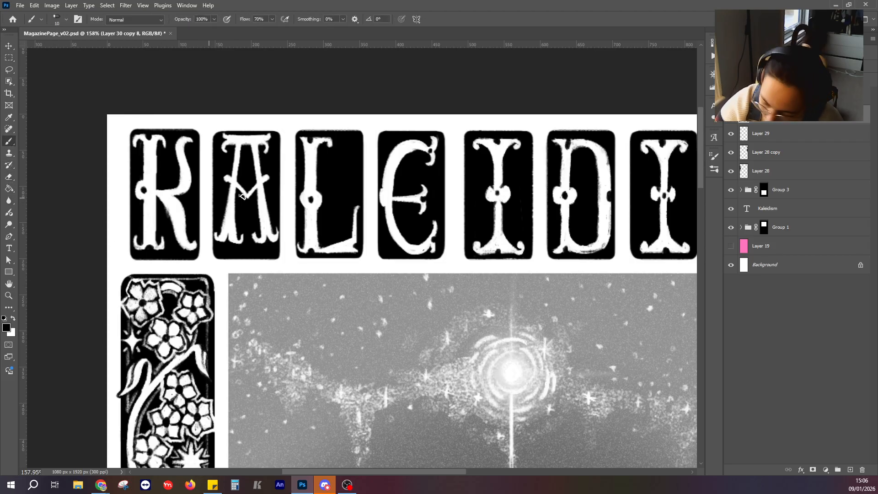
mouse_move(218, 230)
mouse_down()
mouse_move(215, 242)
mouse_move(229, 227)
mouse_move(228, 183)
mouse_up()
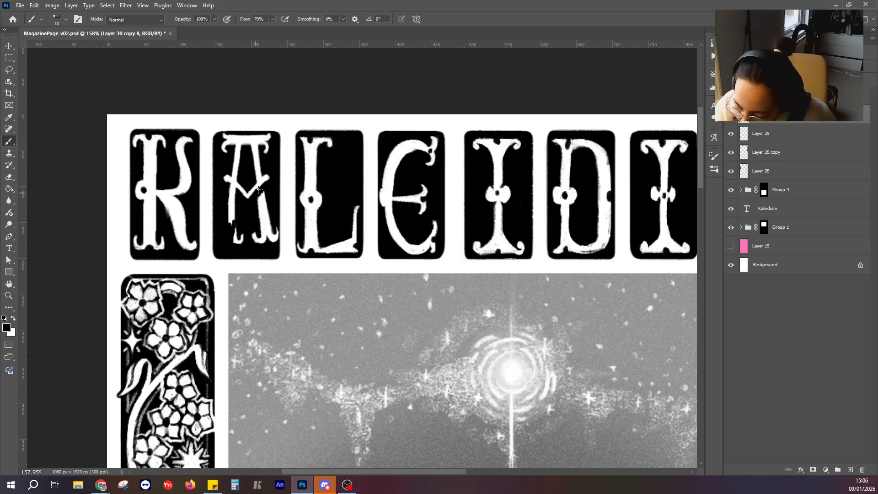
mouse_move(244, 227)
mouse_down()
mouse_move(229, 203)
mouse_move(236, 206)
mouse_move(236, 192)
mouse_move(225, 188)
mouse_move(228, 235)
mouse_move(239, 245)
mouse_move(238, 219)
mouse_up()
mouse_move(274, 183)
mouse_down()
mouse_move(253, 223)
mouse_move(259, 241)
mouse_move(272, 217)
mouse_move(276, 241)
mouse_move(261, 246)
mouse_move(248, 232)
mouse_up()
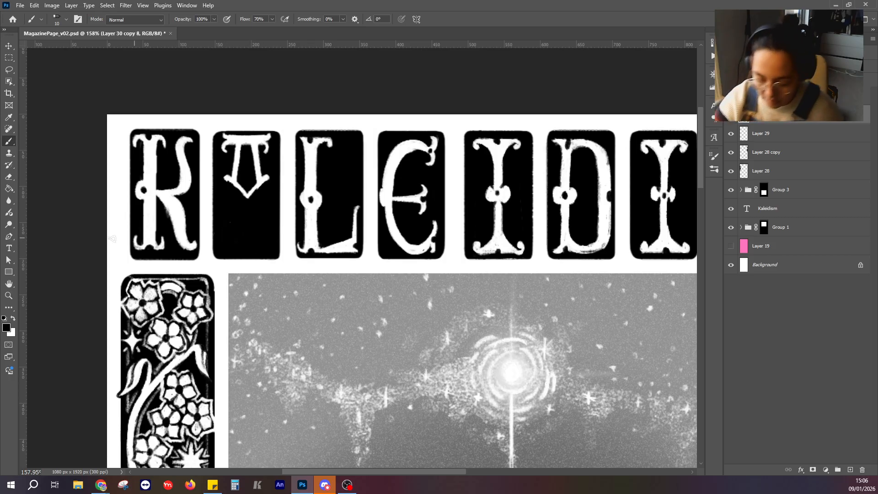
Repaint the A's two lower legs as longer white strokes reaching near the panel's base, ending in curled feet.
click(13, 319)
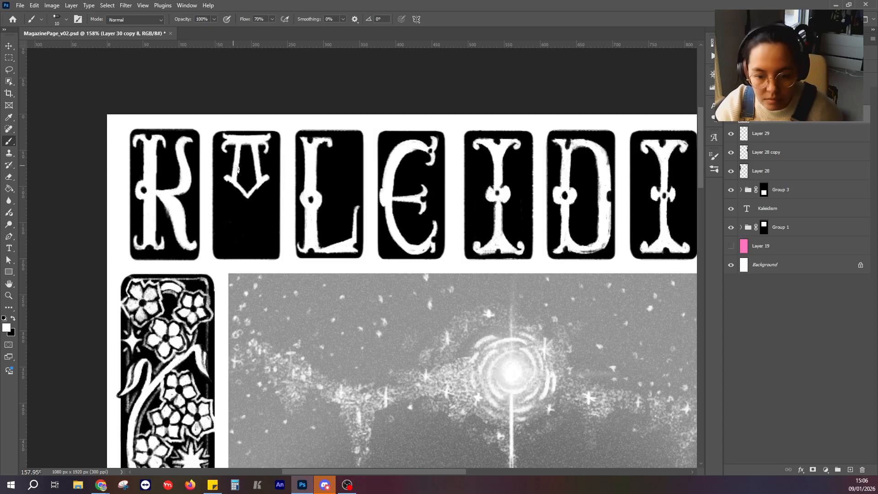
mouse_move(258, 190)
mouse_down()
mouse_move(265, 244)
mouse_move(260, 181)
mouse_move(266, 244)
mouse_up()
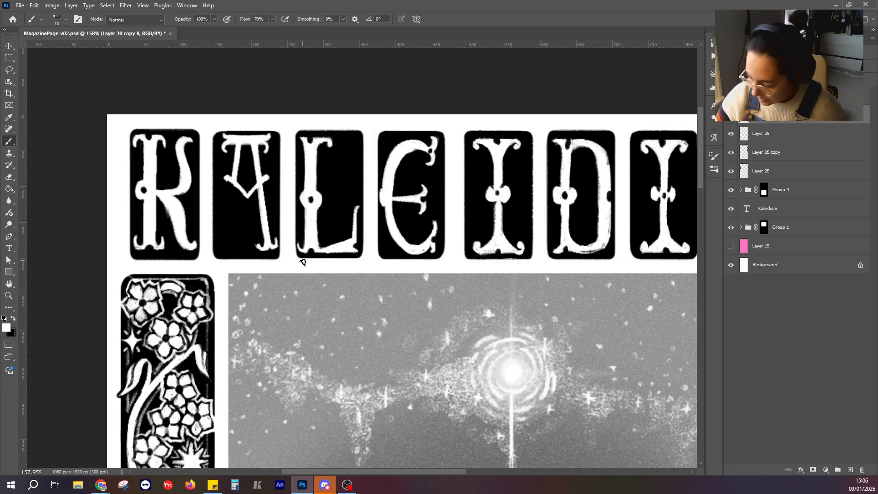
mouse_move(616, 287)
mouse_down()
mouse_move(194, 263)
mouse_move(353, 255)
mouse_move(584, 275)
mouse_up()
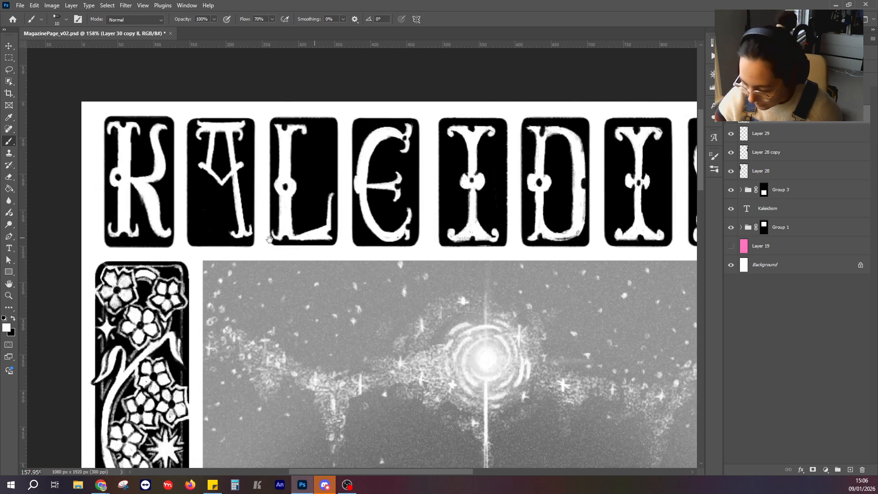
mouse_move(205, 181)
mouse_down()
mouse_move(201, 221)
mouse_move(205, 163)
mouse_move(203, 229)
mouse_up()
key(ctrl+z)
key(ctrl+z)
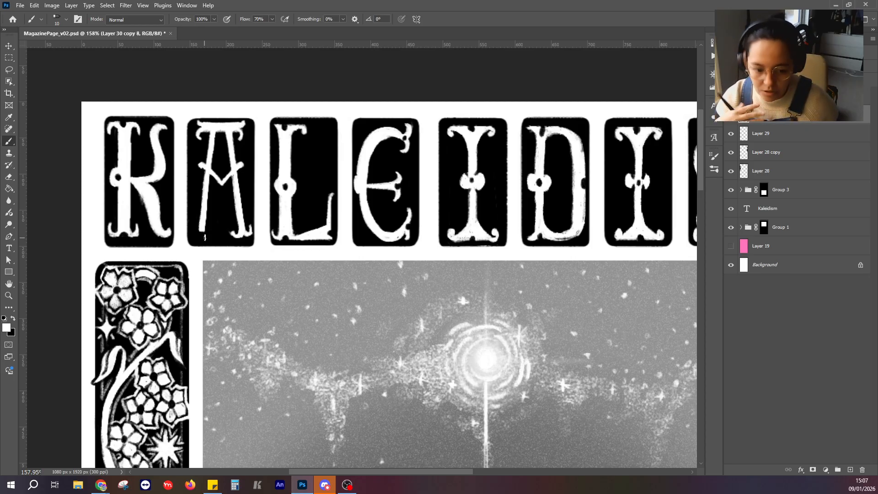
mouse_move(203, 232)
mouse_down()
mouse_move(194, 231)
mouse_move(198, 236)
mouse_up()
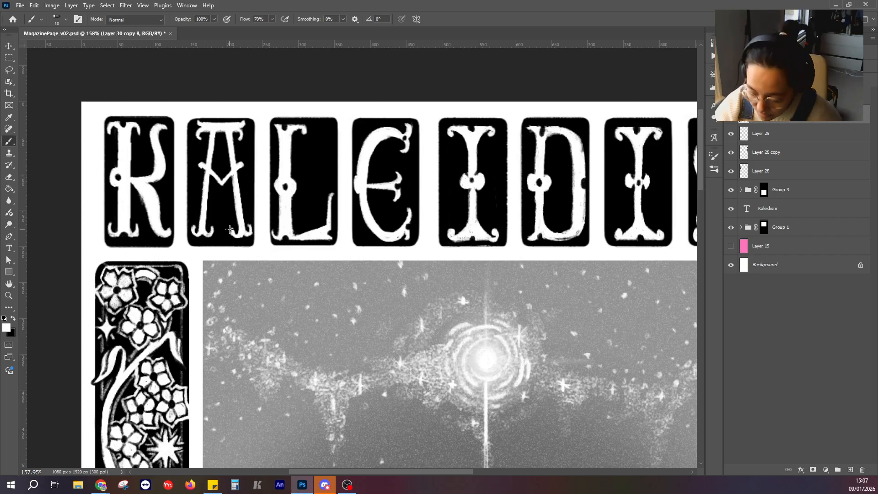
Touch up the A's curled feet and the K's lower-left serif with small brush strokes.
click(13, 318)
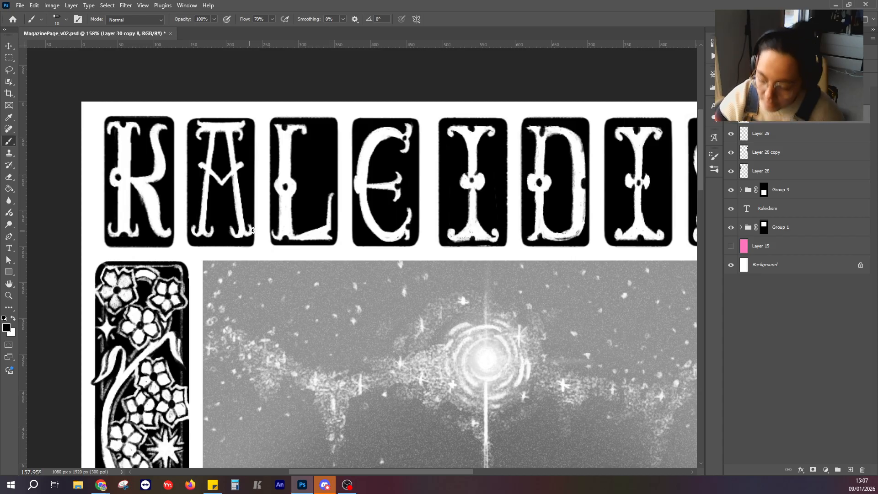
click(14, 320)
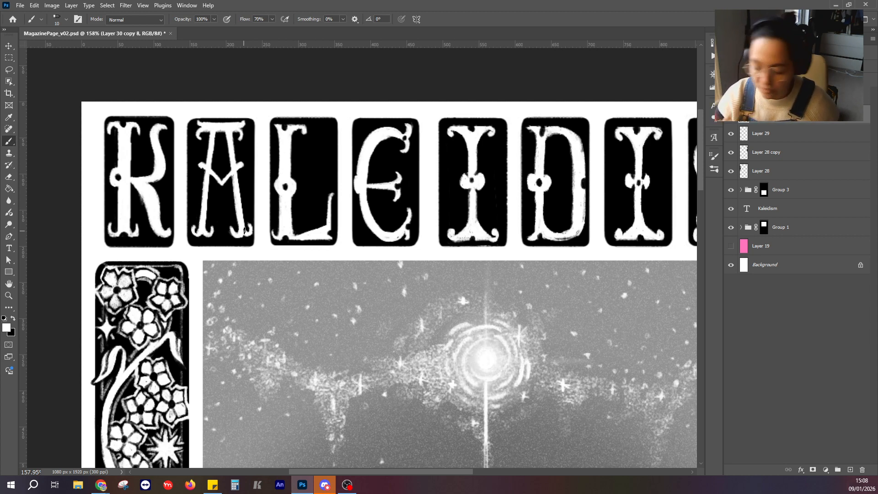
click(5, 327)
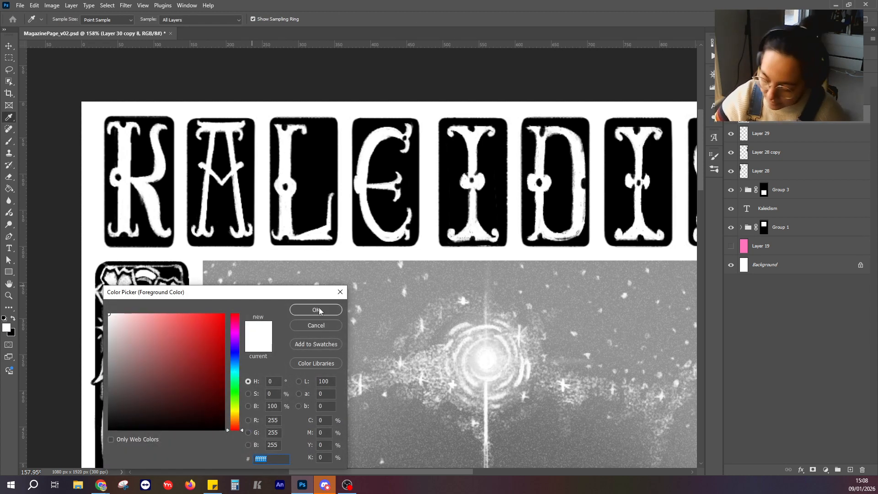
click(319, 311)
click(13, 319)
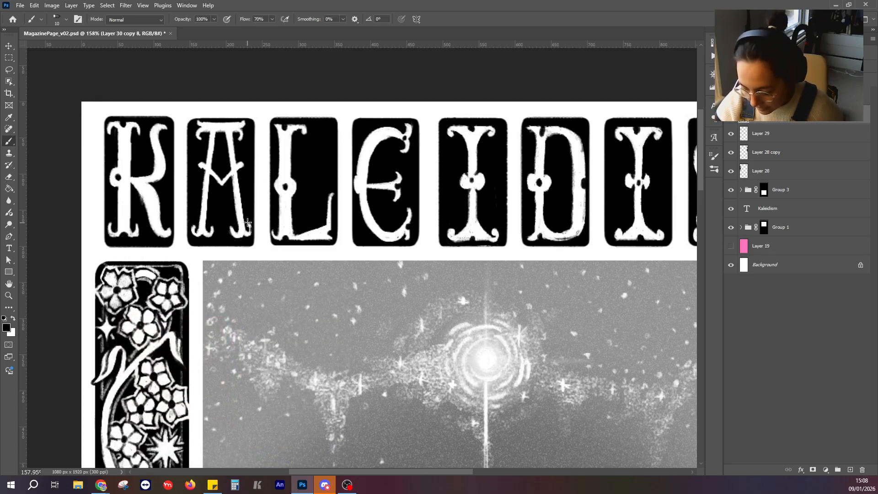
click(13, 319)
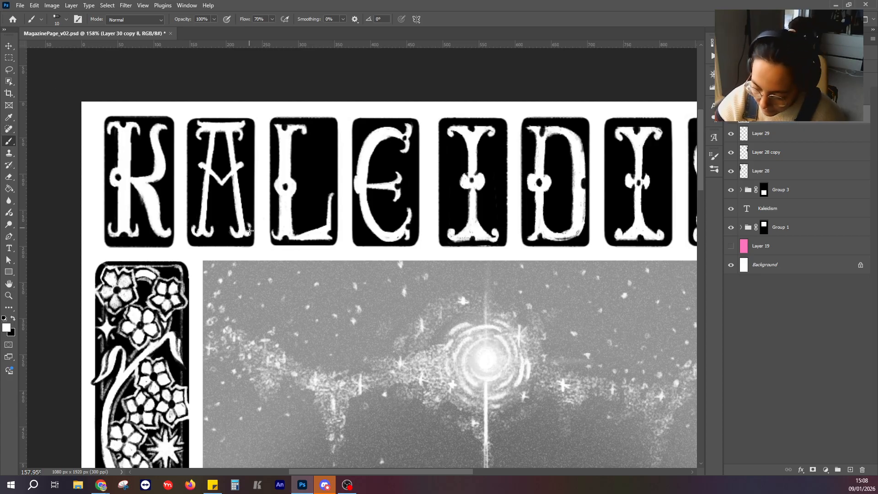
drag(249, 230, 249, 232)
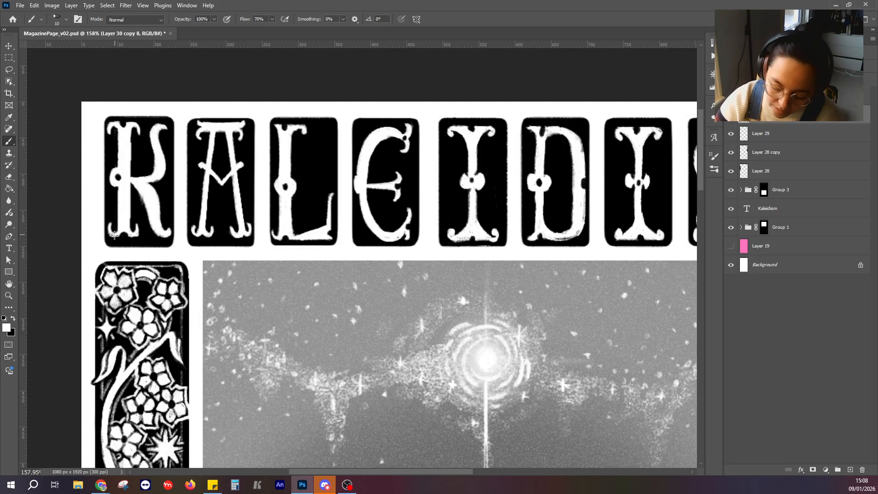
drag(114, 235, 115, 238)
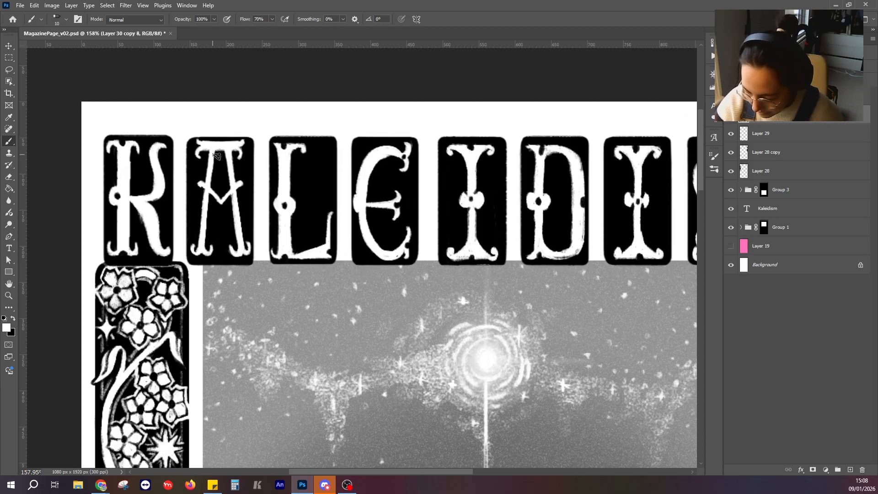
Thicken the A's lower legs with white strokes so they widen from the crossbar down to the feet.
drag(426, 238, 371, 187)
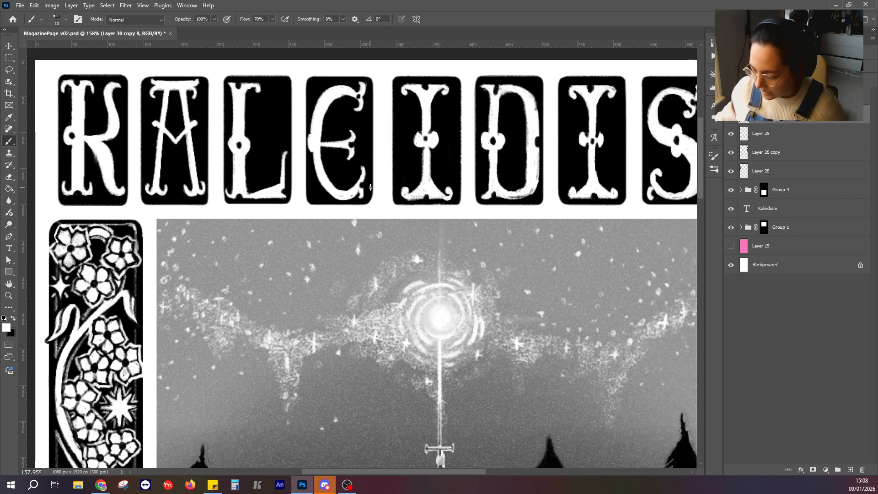
scroll(370, 187, down, 10)
scroll(315, 256, up, 4)
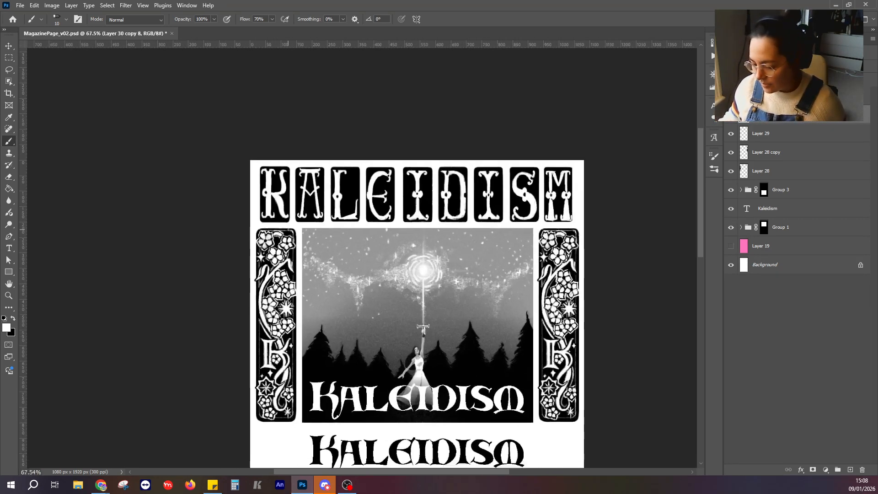
scroll(288, 230, up, 2)
mouse_move(306, 178)
mouse_down()
mouse_move(303, 210)
mouse_move(307, 190)
mouse_move(307, 205)
mouse_move(308, 188)
mouse_move(310, 203)
mouse_move(324, 181)
mouse_move(326, 212)
mouse_up()
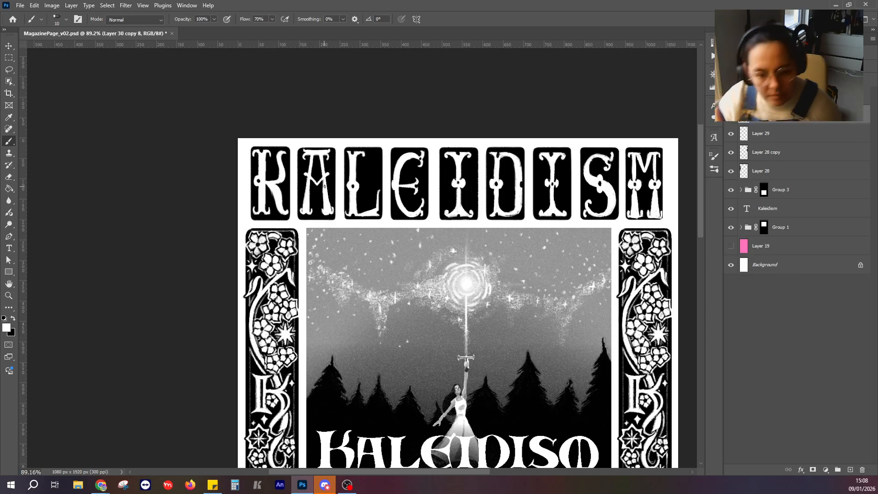
scroll(325, 185, up, 5)
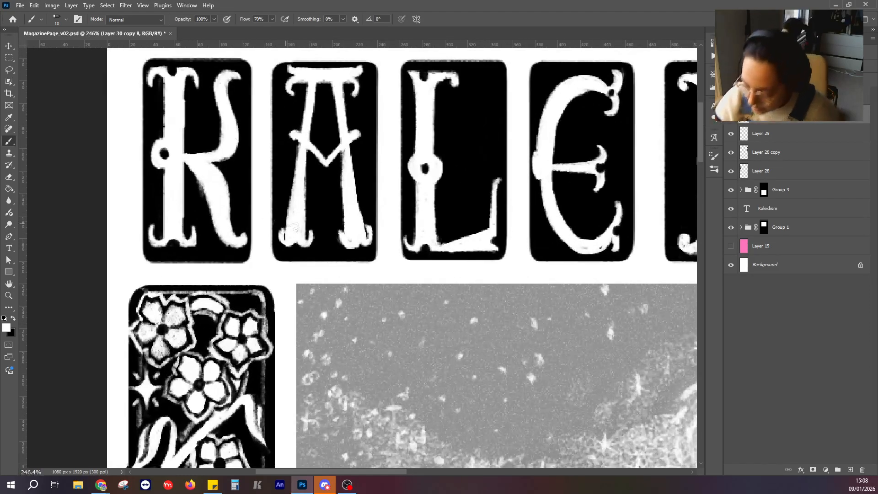
Paint out the curled feet of the A's lower legs with black, leaving plain tapered leg ends.
click(14, 319)
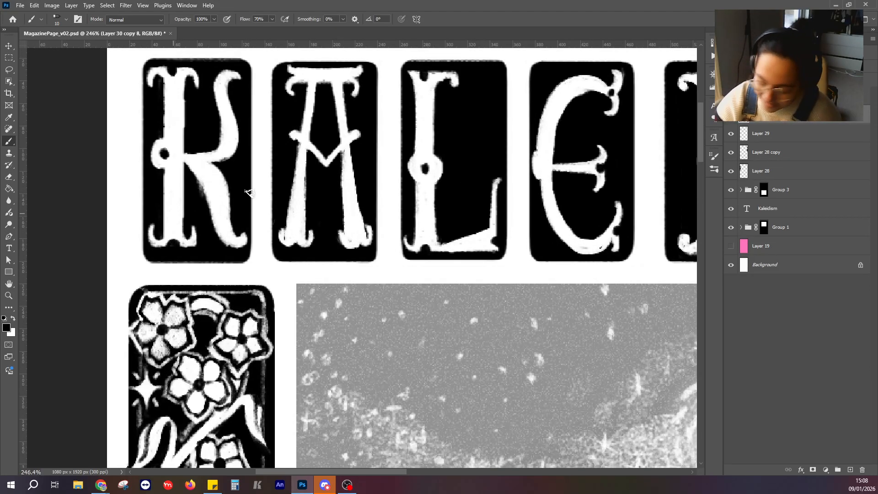
mouse_move(310, 231)
mouse_down()
mouse_move(309, 242)
mouse_move(368, 241)
mouse_up()
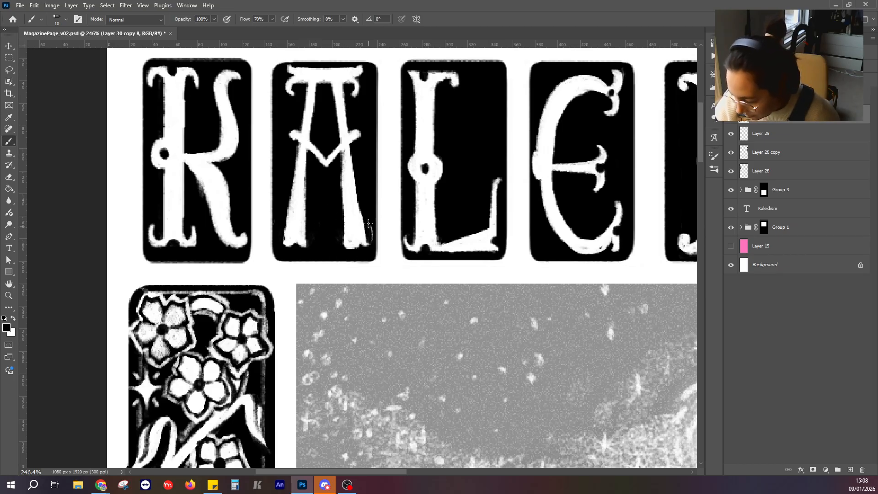
drag(361, 201, 370, 241)
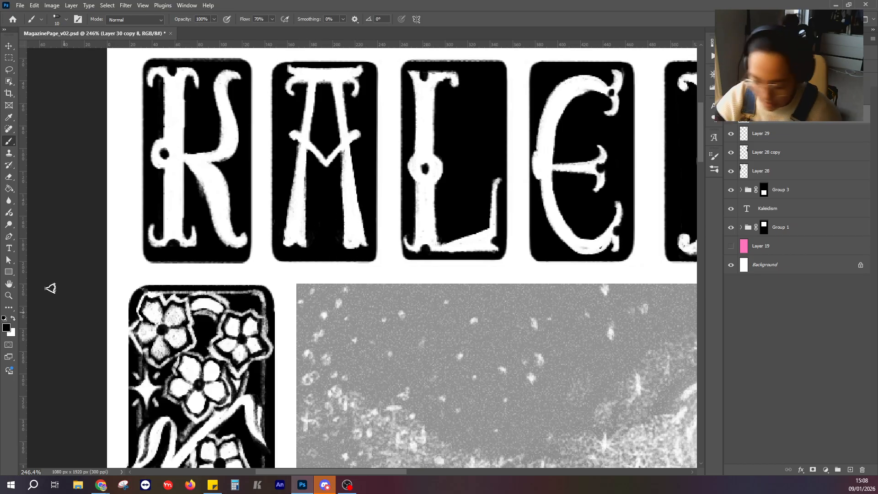
Paint small white flared serifs at the base of both A legs and notch their undersides with black.
click(14, 318)
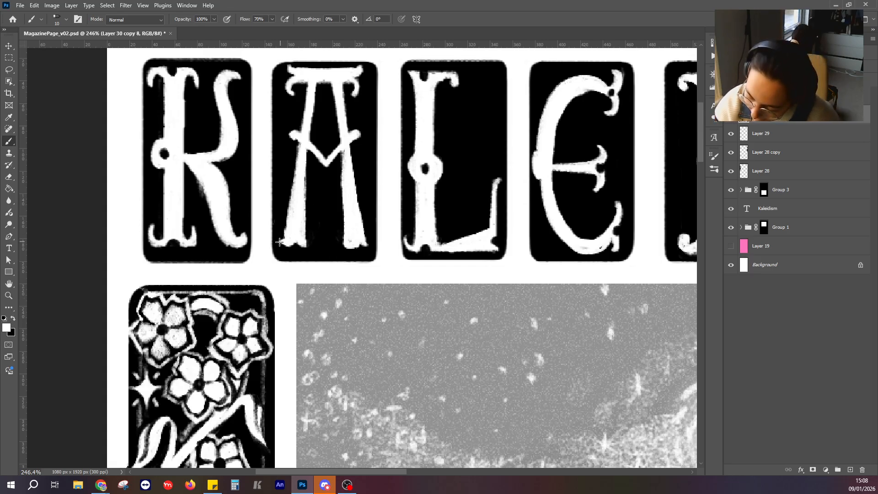
drag(300, 245, 370, 244)
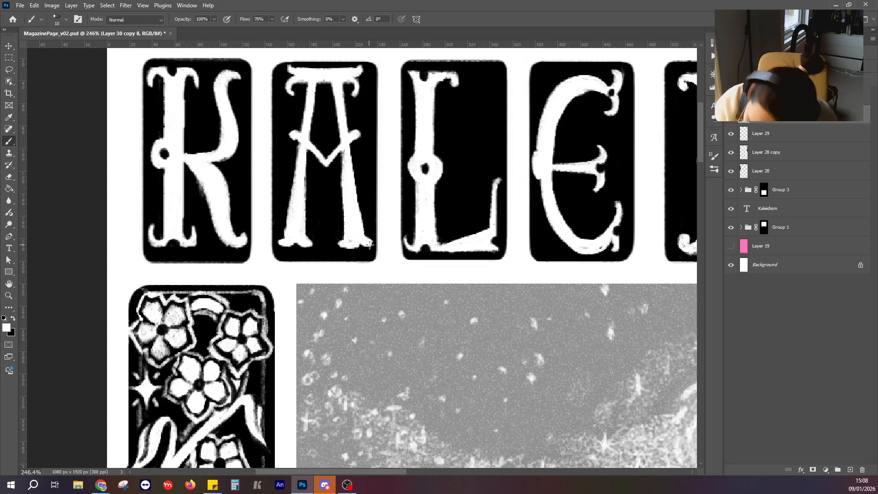
click(13, 320)
drag(292, 250, 301, 247)
drag(359, 248, 341, 236)
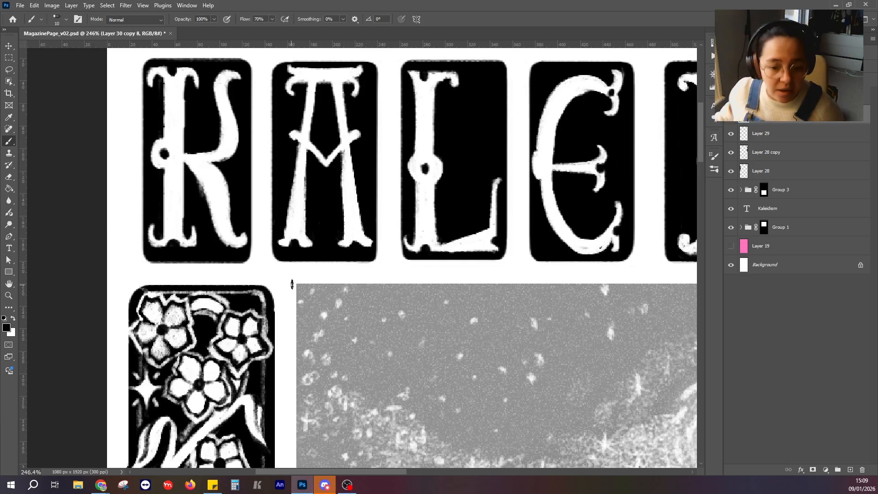
Fill and smooth the S's lower curve with white brush strokes.
scroll(291, 283, down, 5)
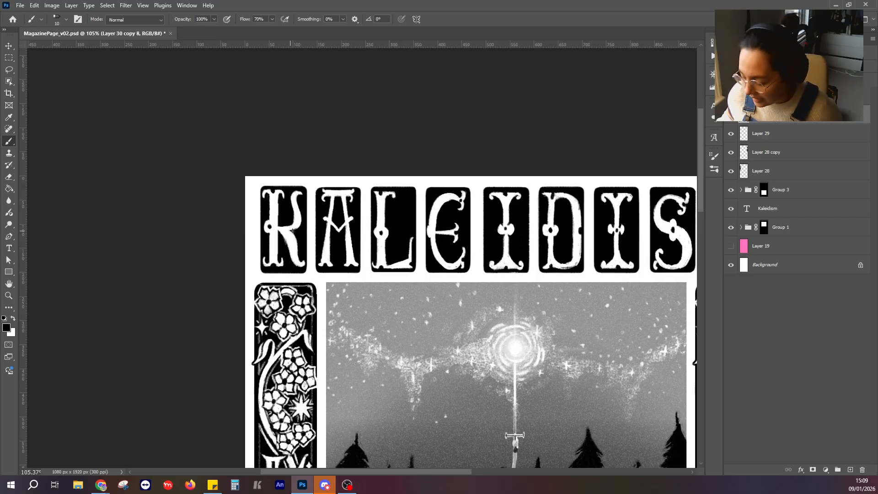
scroll(367, 259, up, 5)
drag(552, 270, 328, 290)
scroll(327, 290, down, 3)
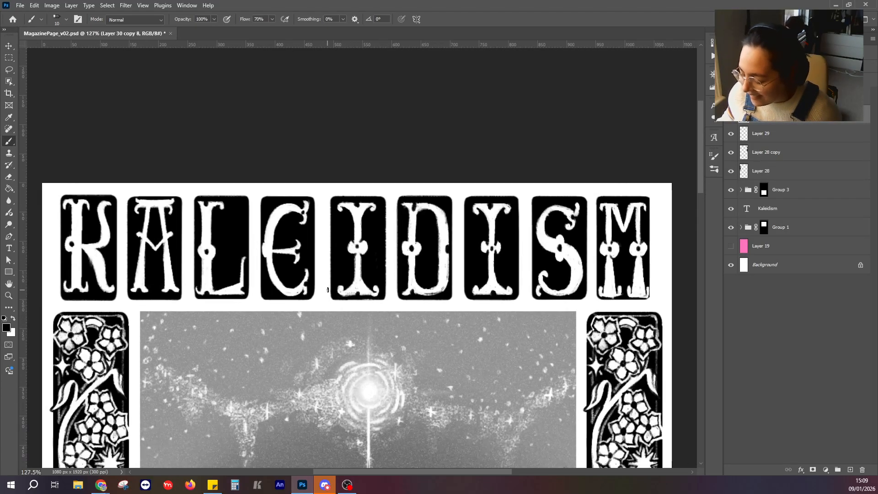
scroll(328, 289, up, 5)
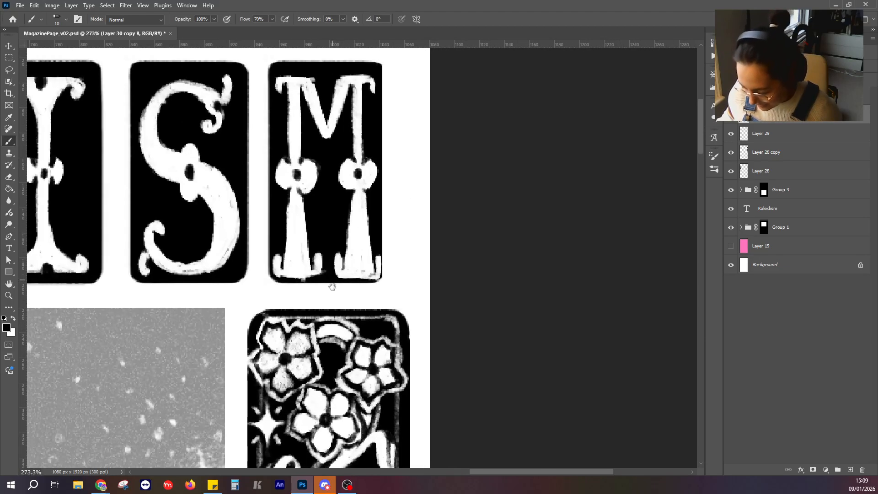
drag(333, 287, 290, 284)
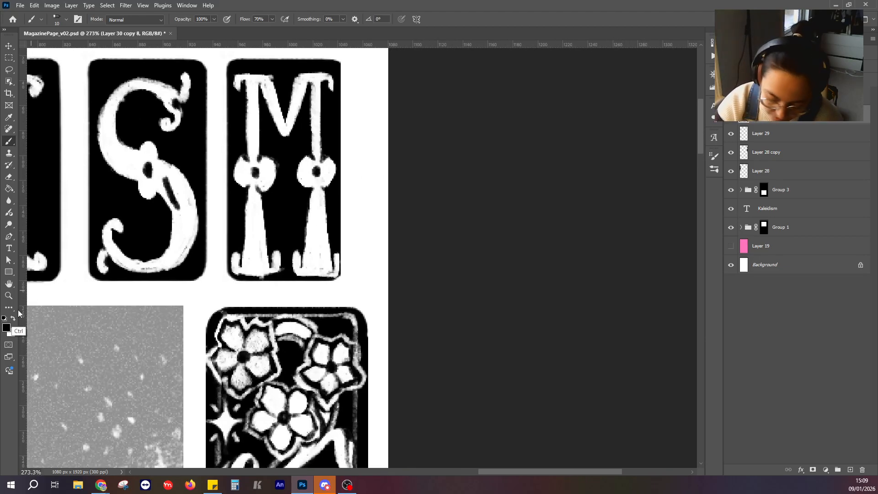
key(x)
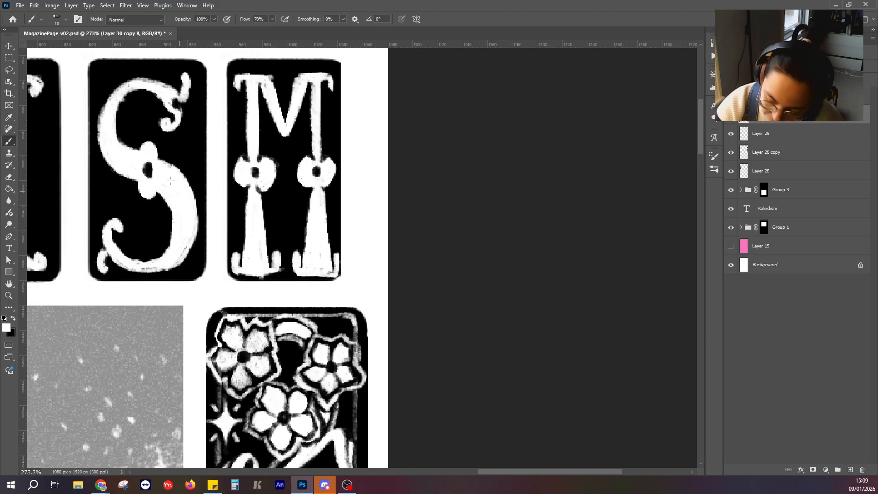
mouse_move(185, 248)
mouse_down()
mouse_move(176, 265)
mouse_move(116, 259)
mouse_move(161, 272)
mouse_up()
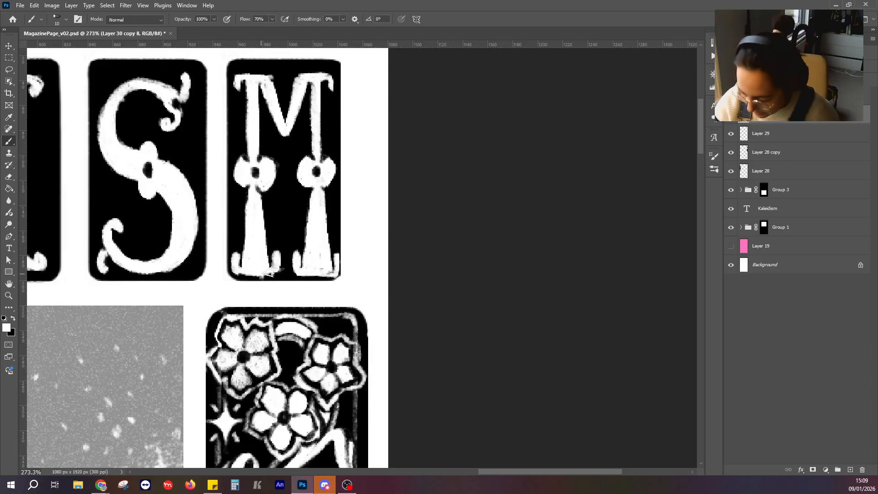
Paint out the curled feet and base strokes of both M legs with black.
click(13, 319)
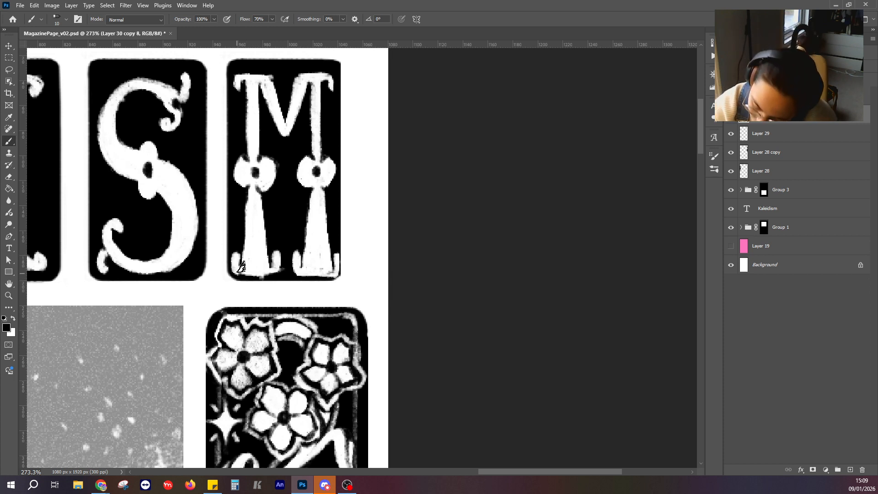
mouse_move(267, 279)
mouse_down()
mouse_move(244, 277)
mouse_move(334, 277)
mouse_up()
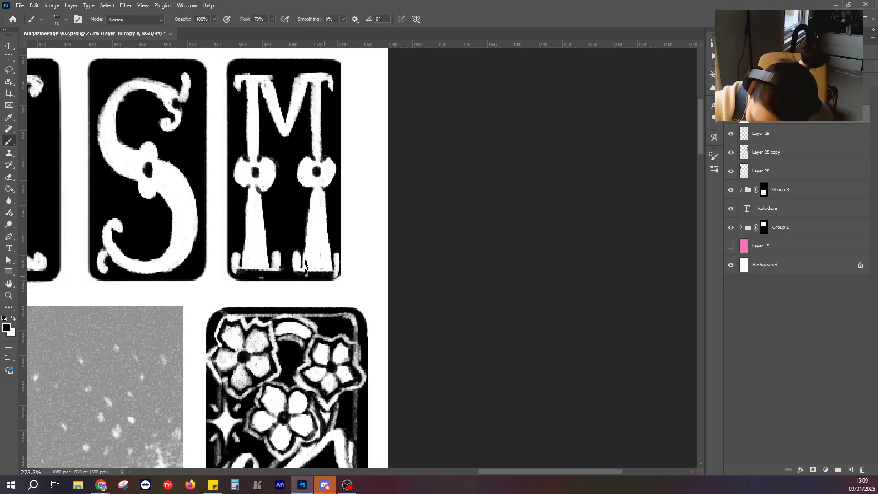
drag(231, 270, 233, 274)
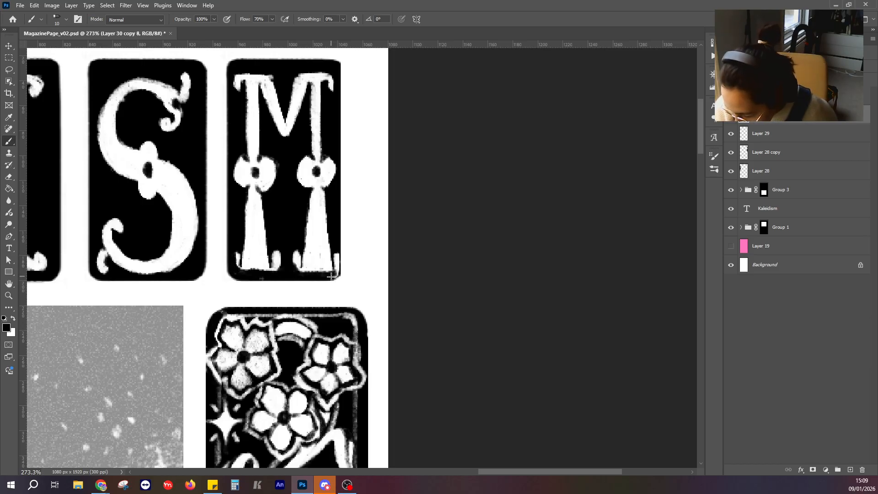
drag(336, 252, 336, 269)
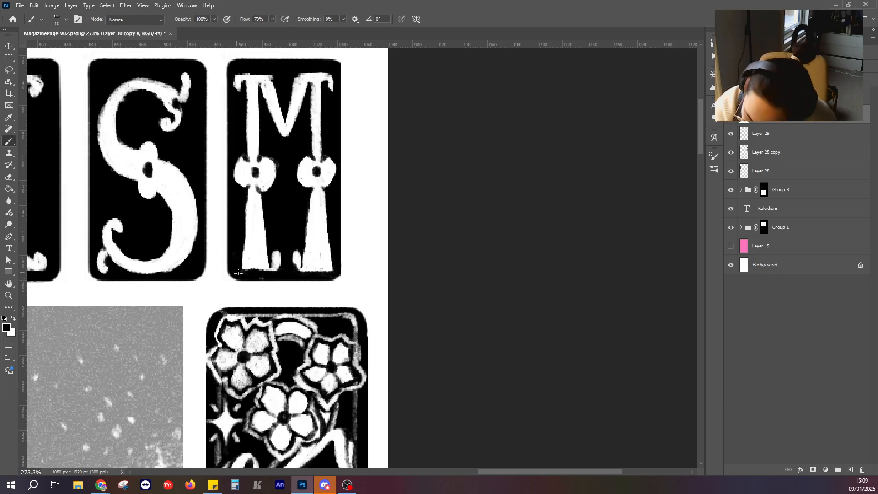
mouse_move(278, 265)
mouse_down()
mouse_move(298, 247)
mouse_move(296, 265)
mouse_move(304, 220)
mouse_move(297, 274)
mouse_move(263, 274)
mouse_move(248, 256)
mouse_move(265, 279)
mouse_up()
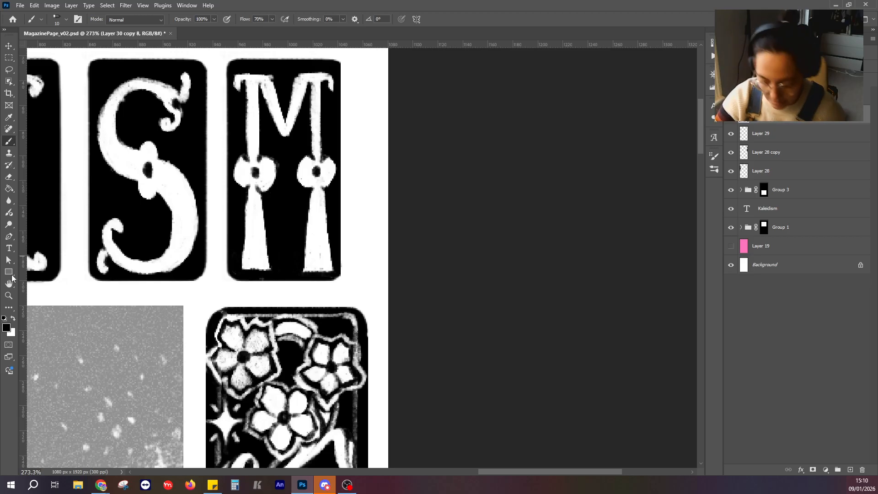
Trim the side edges of the M's lower legs with black strokes to make them slimmer.
mouse_move(251, 192)
mouse_down()
mouse_move(239, 261)
mouse_move(263, 205)
mouse_move(267, 236)
mouse_up()
drag(311, 192, 303, 272)
drag(323, 192, 330, 249)
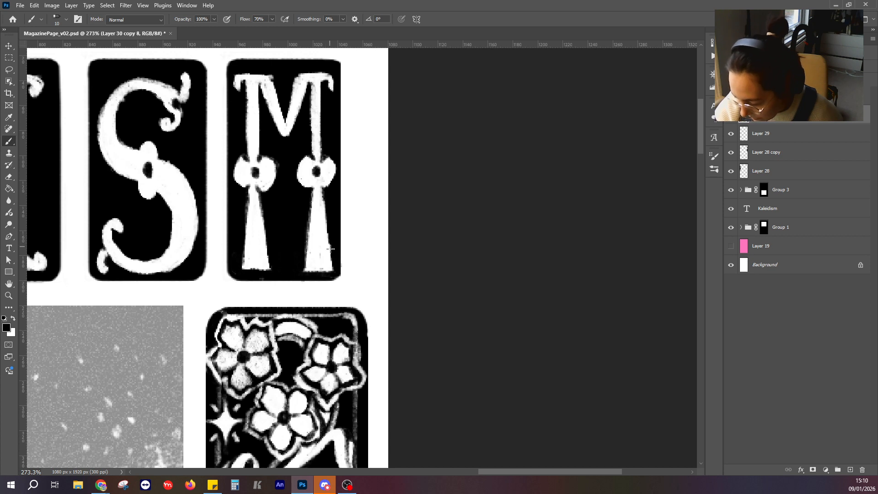
Paint white flared serifs at the base of both M legs and cut a small black notch under each.
click(14, 319)
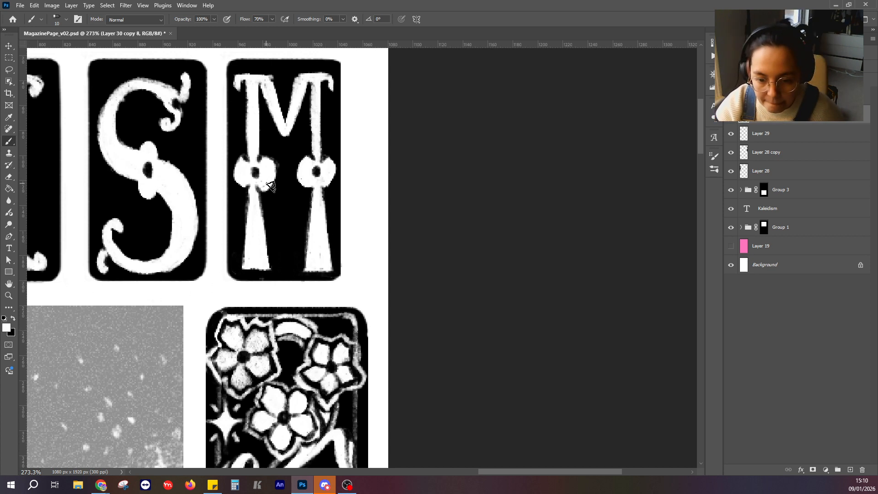
mouse_move(248, 267)
mouse_down()
mouse_move(267, 258)
mouse_move(270, 270)
mouse_move(330, 268)
mouse_up()
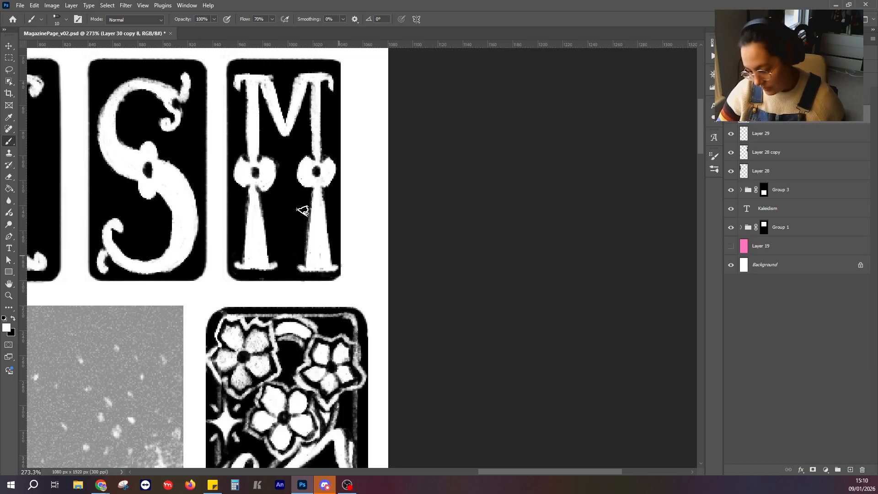
click(14, 318)
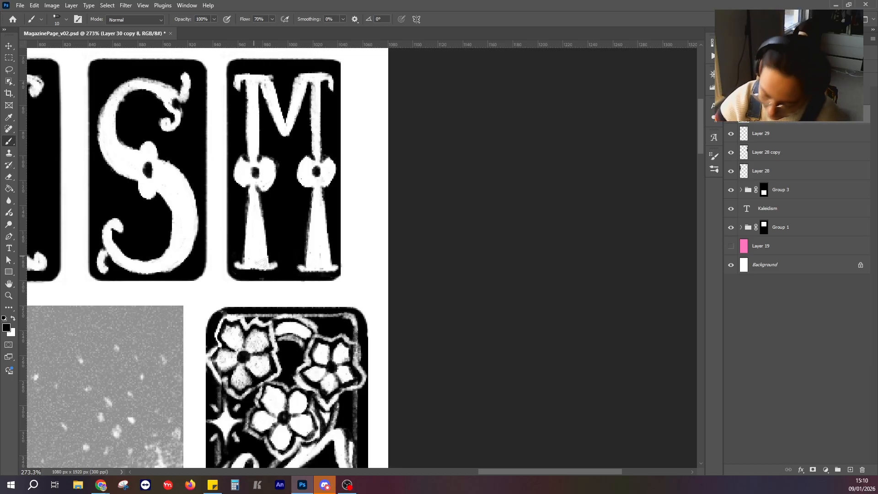
drag(256, 264, 256, 268)
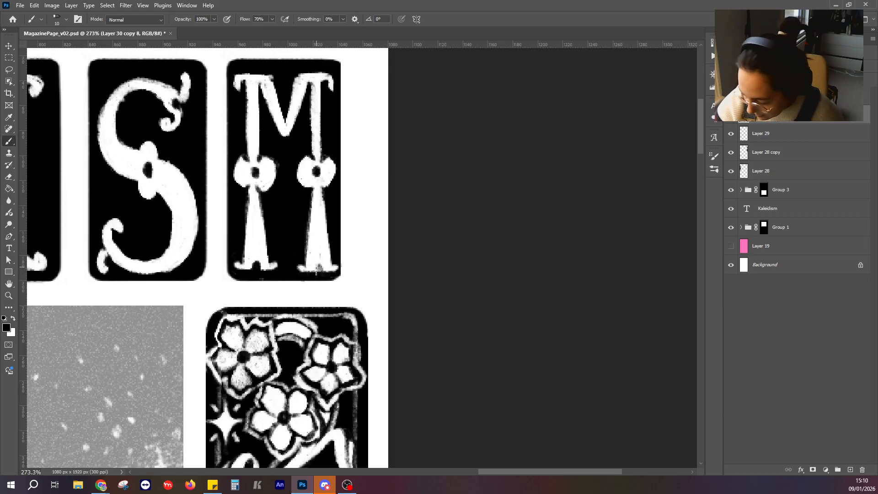
drag(319, 267, 319, 270)
Carve the upper edge of the A's top bar with black brush strokes so it dips between the ends.
scroll(320, 273, down, 10)
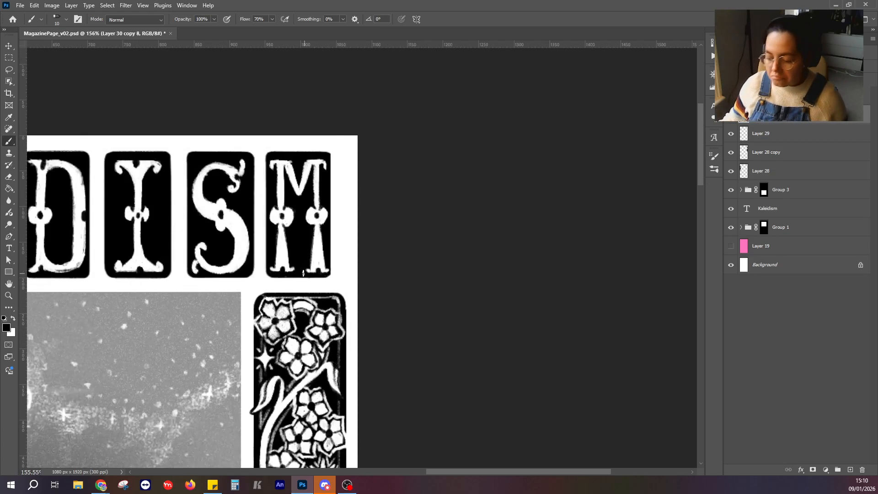
scroll(320, 270, down, 1)
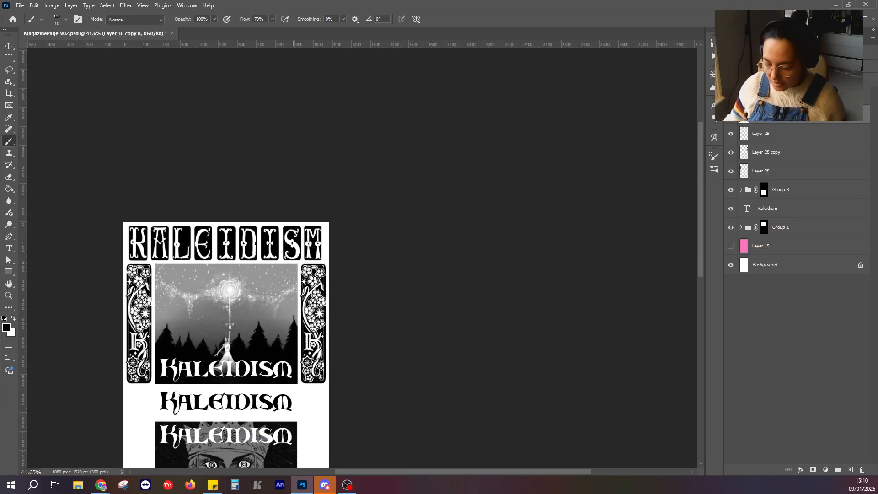
scroll(173, 232, up, 4)
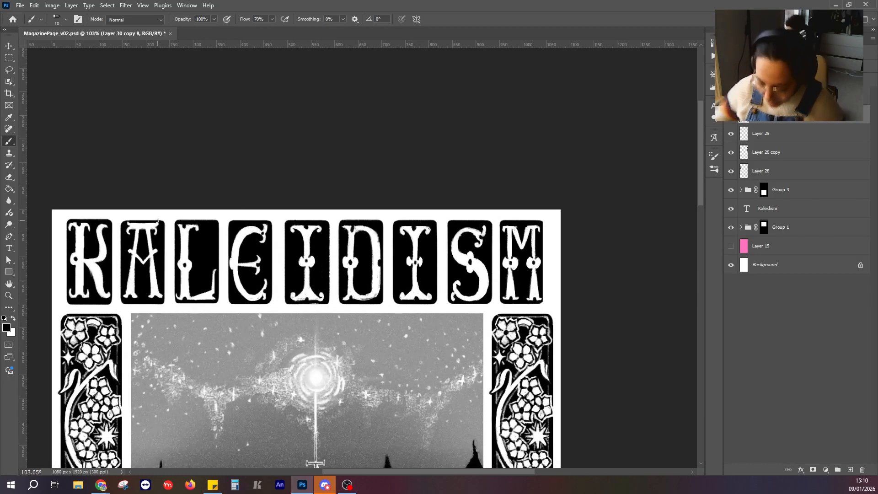
scroll(157, 221, up, 2)
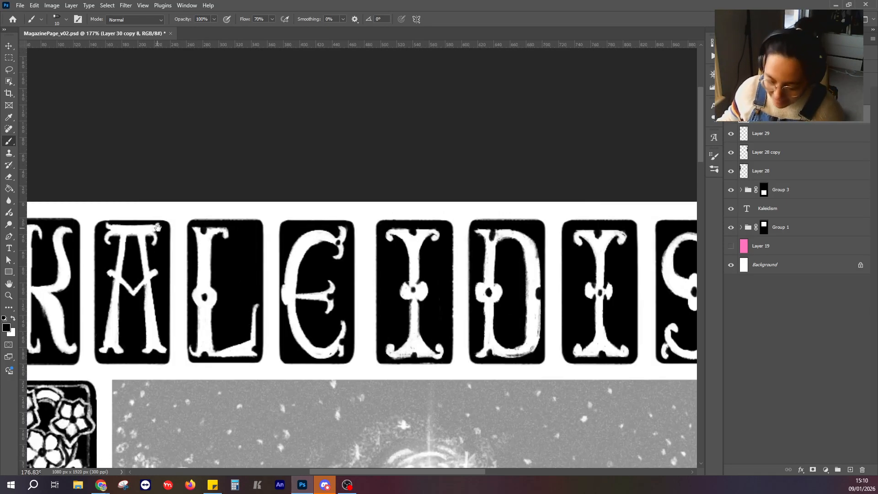
scroll(158, 227, up, 1)
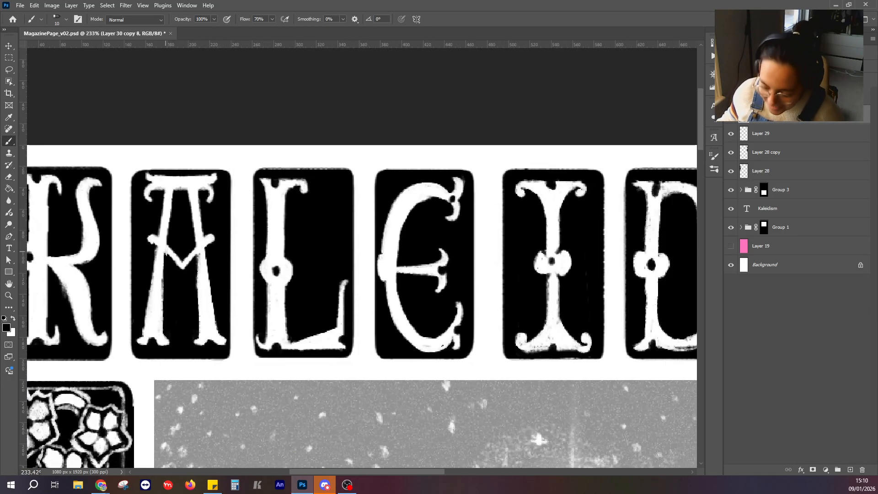
click(9, 176)
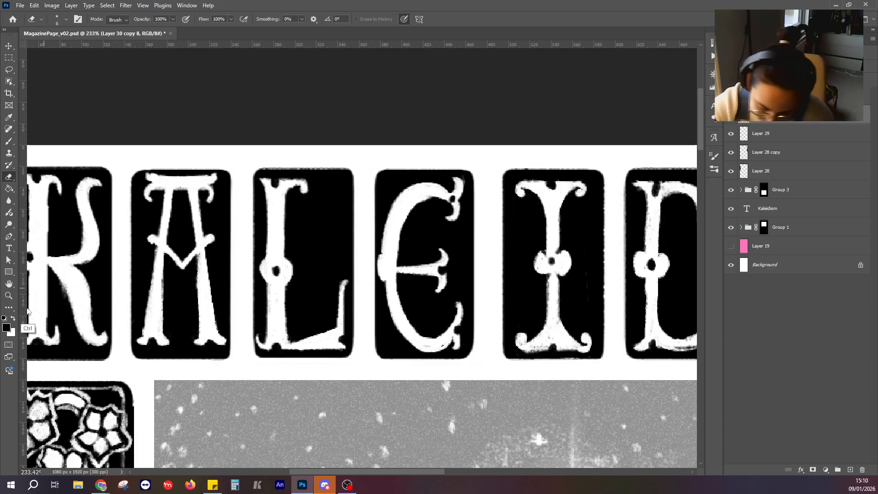
click(9, 141)
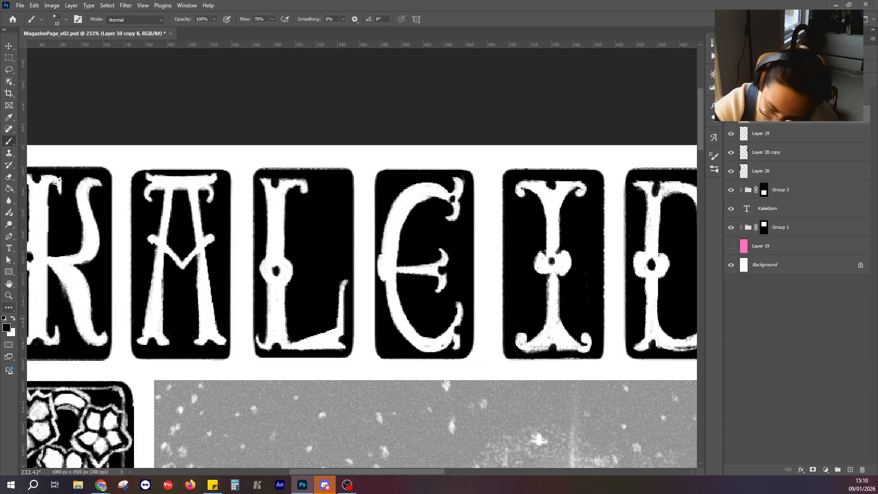
drag(151, 178, 207, 178)
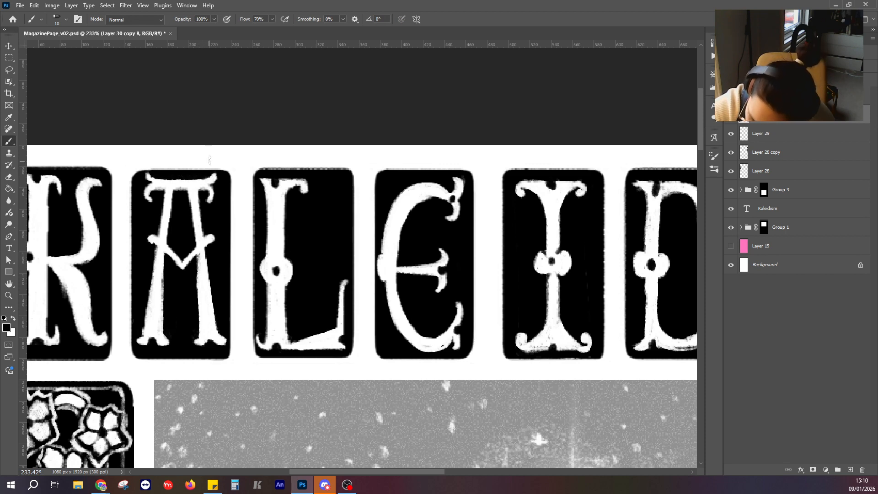
Touch up the underside of the A's top bar with white brush strokes.
scroll(56, 224, down, 13)
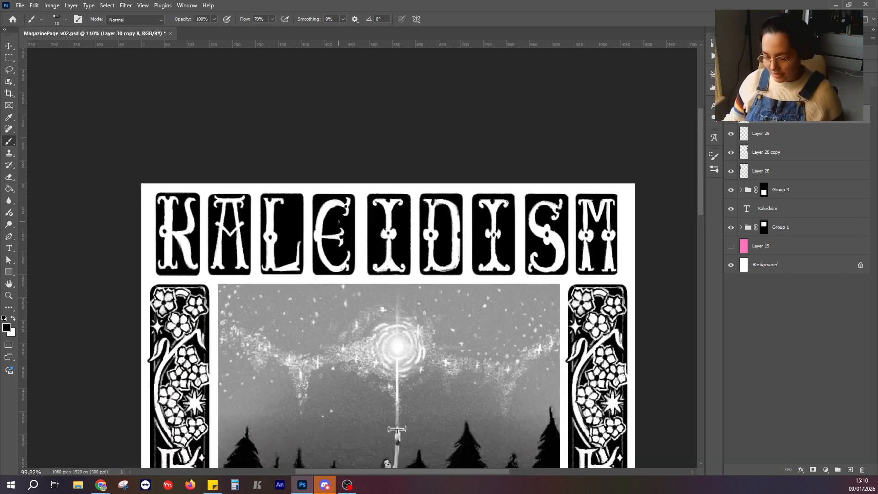
scroll(280, 223, up, 3)
scroll(275, 220, up, 4)
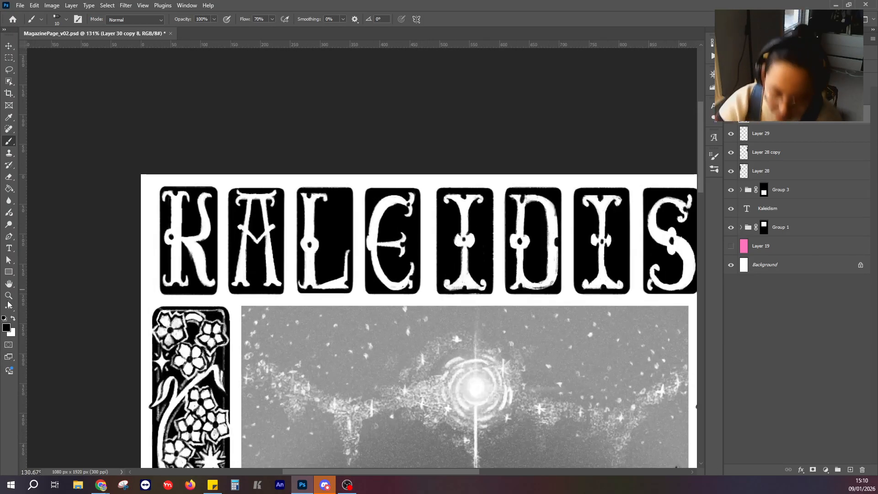
key(x)
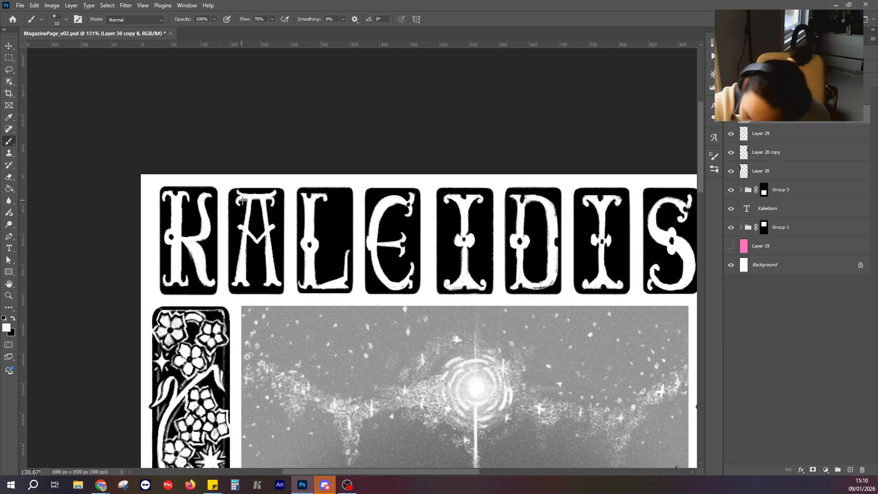
drag(254, 201, 269, 201)
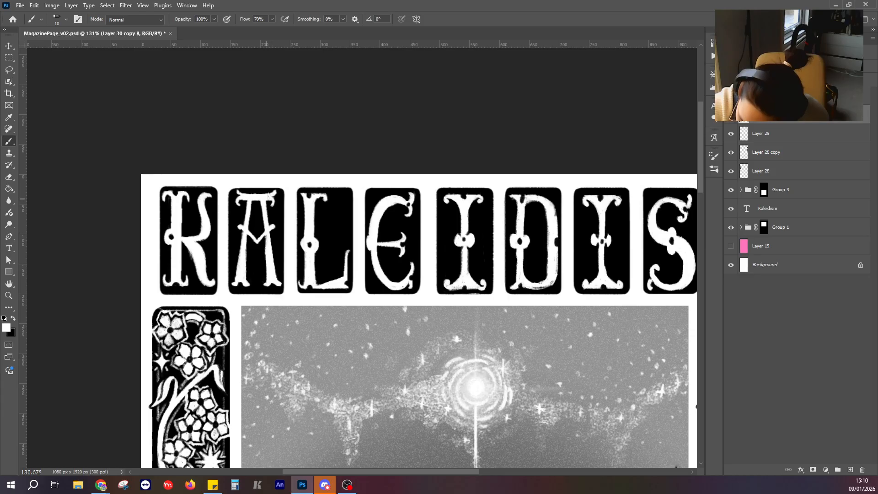
scroll(243, 193, down, 6)
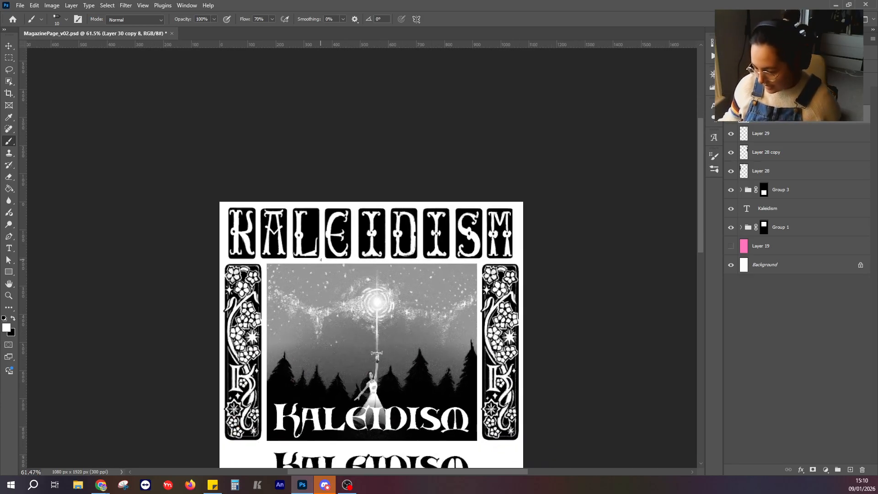
Try to paint a white four-pointed star beside the K's upper arm and thin white border lines along the tile edges.
scroll(234, 242, down, 1)
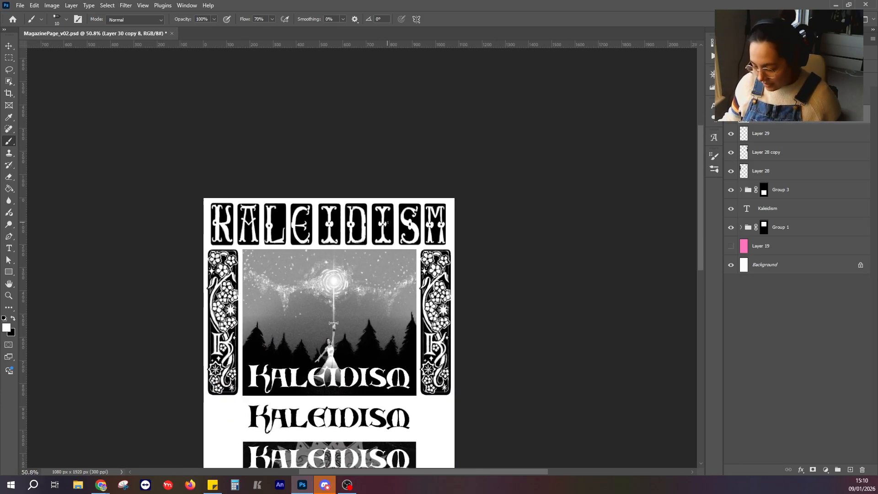
scroll(220, 224, up, 5)
scroll(210, 212, up, 1)
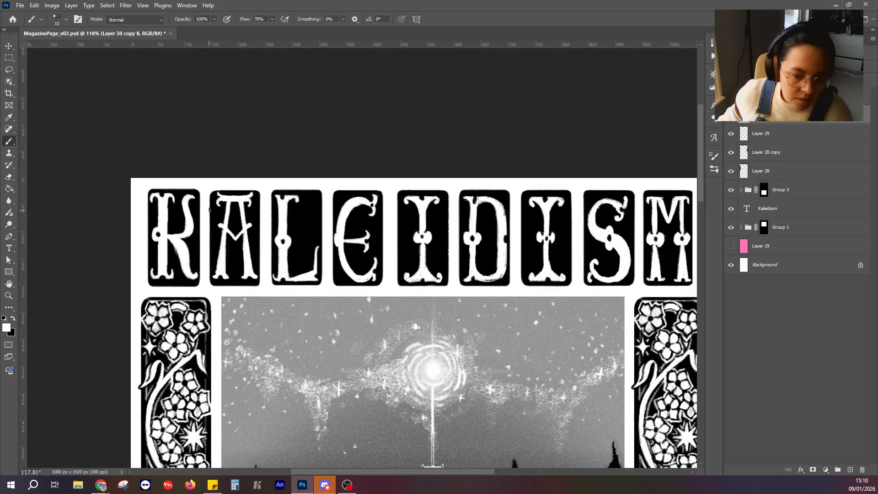
scroll(252, 248, up, 5)
scroll(192, 247, down, 4)
scroll(141, 229, up, 2)
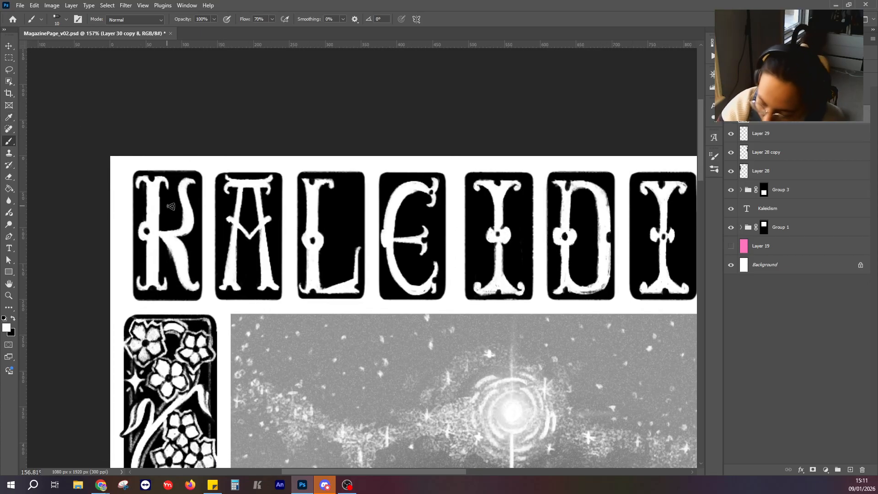
mouse_move(170, 219)
mouse_down()
mouse_move(165, 208)
mouse_move(169, 217)
mouse_up()
key(ctrl+z)
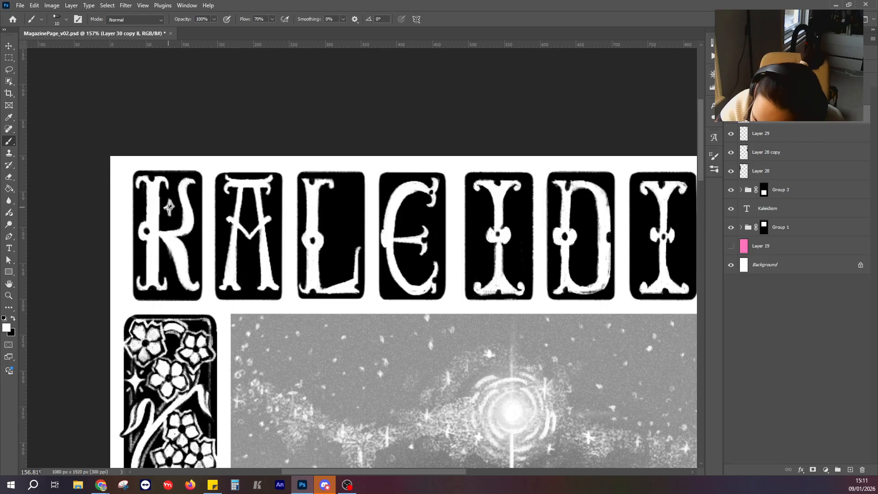
drag(174, 209, 170, 217)
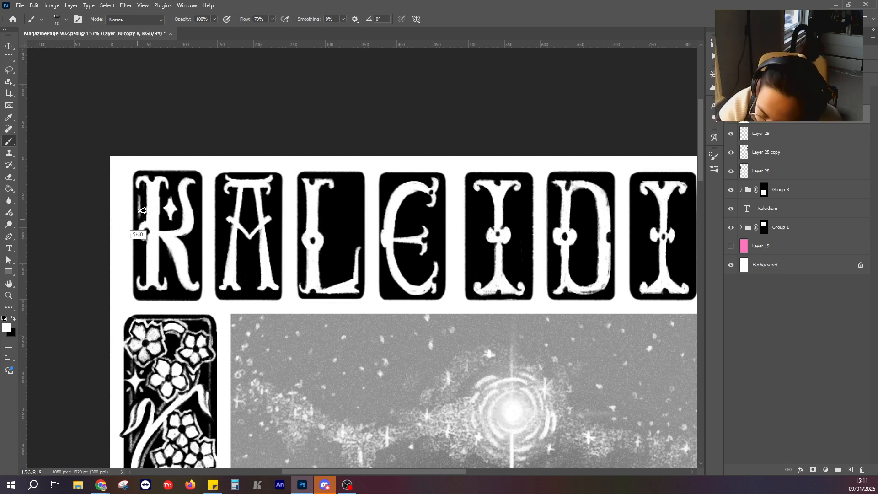
drag(139, 218, 138, 191)
drag(139, 243, 140, 297)
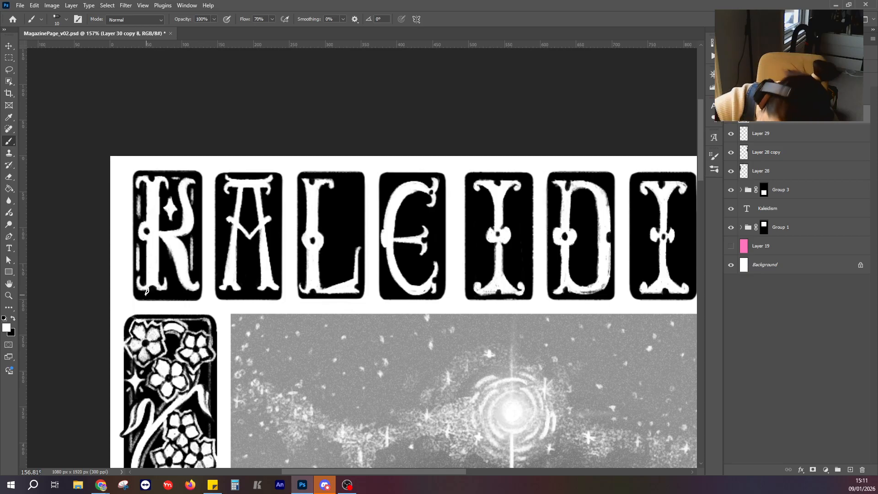
drag(147, 291, 196, 295)
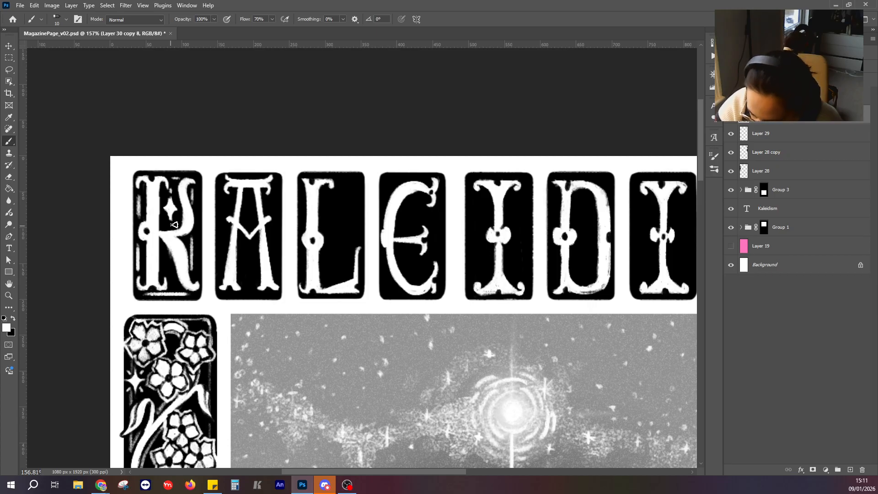
key(x)
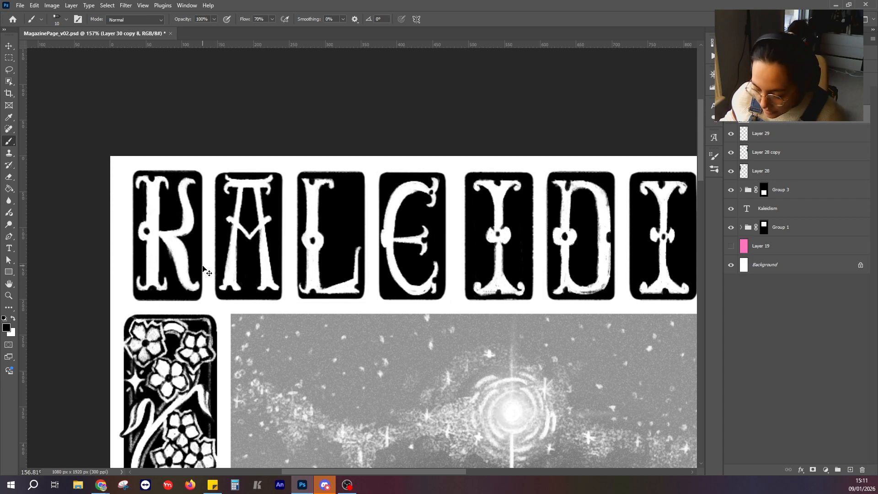
Try to paint a cluster of small white dots between the K's stem and upper arm, and undo them.
scroll(203, 270, down, 2)
scroll(204, 266, up, 5)
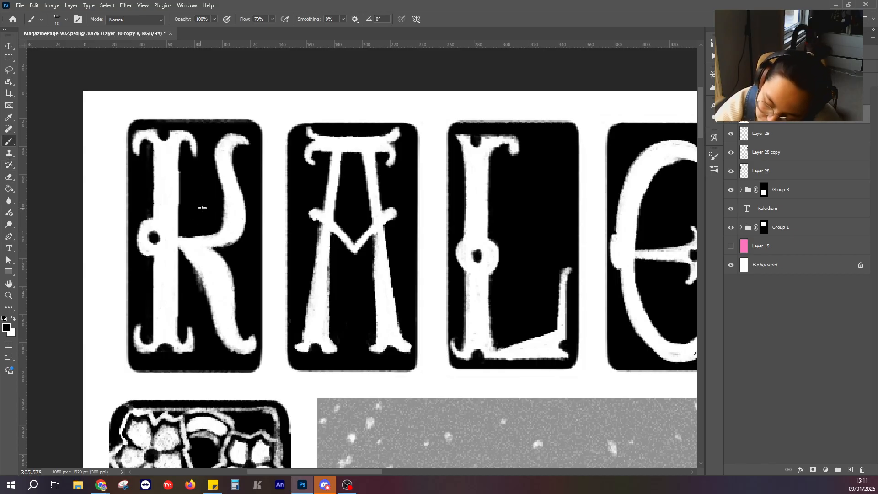
click(13, 319)
click(203, 194)
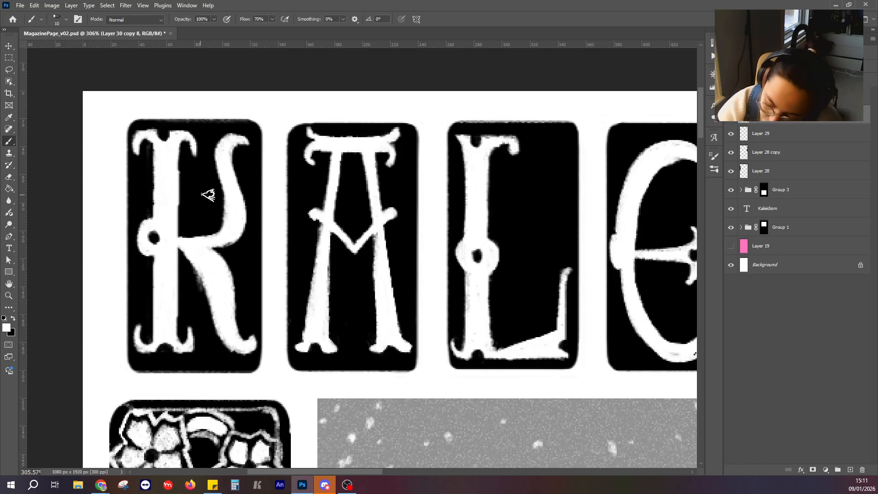
click(199, 196)
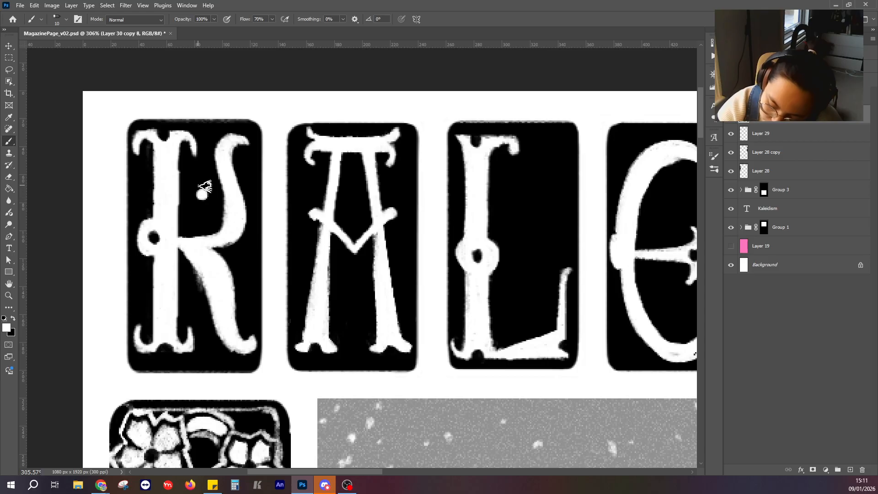
click(193, 181)
click(191, 191)
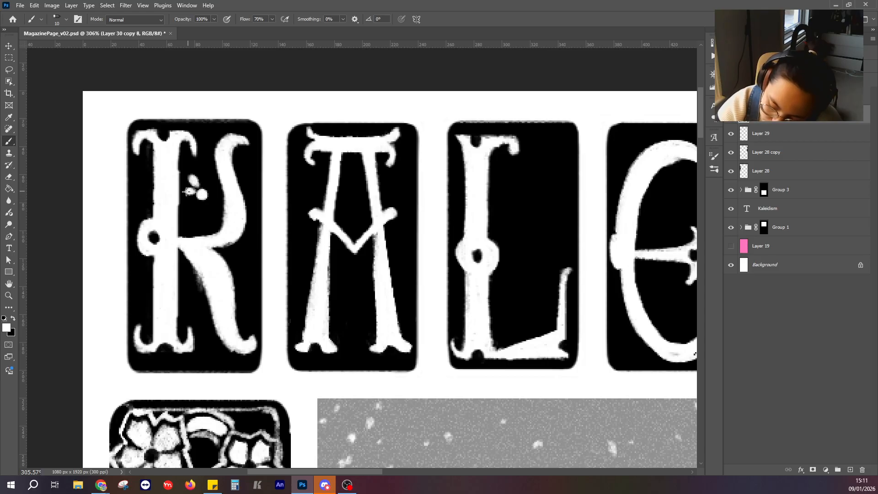
key(ctrl+z)
key(ctrl+z)
key(ctrl+z)
key(ctrl+z)
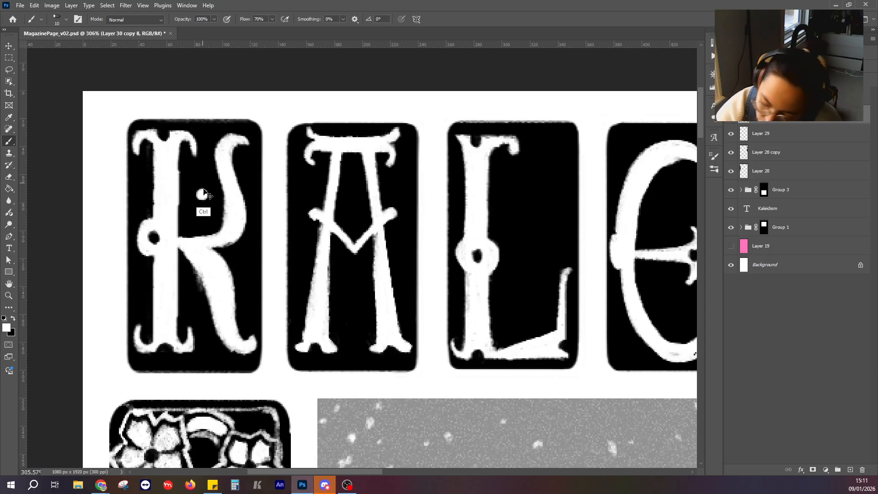
Paint three white four-pointed stars of different sizes between the K's stem and upper arm.
mouse_move(197, 221)
mouse_down()
mouse_move(199, 212)
mouse_move(190, 216)
mouse_move(196, 229)
mouse_move(204, 217)
mouse_move(198, 208)
mouse_move(197, 229)
mouse_up()
key(ctrl+z)
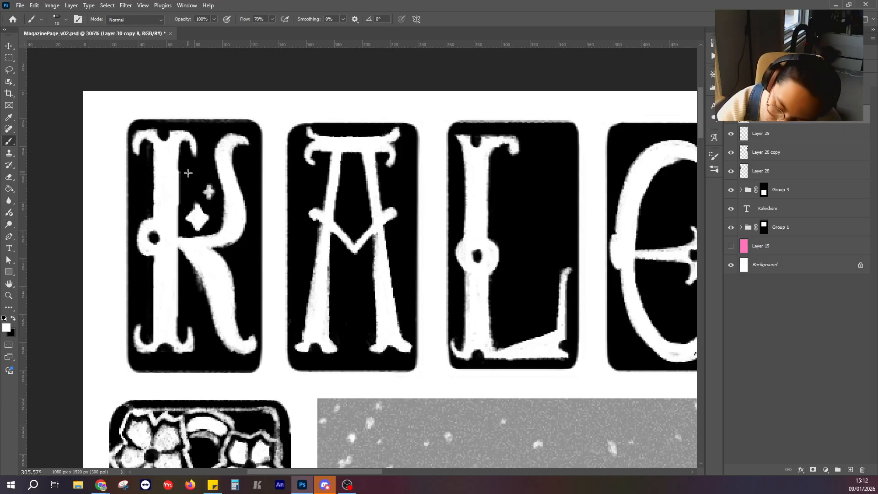
drag(188, 173, 197, 172)
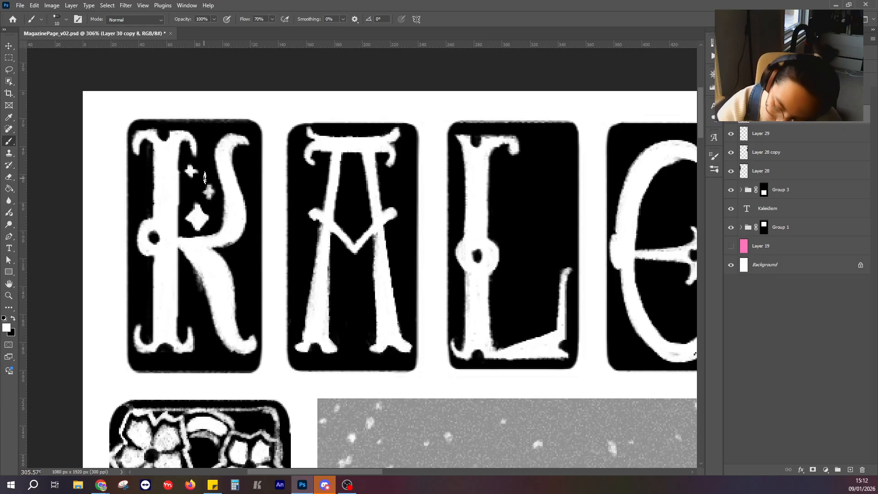
Paint a small white diamond-shaped star inside the A, just above its V-shaped crossbar.
scroll(206, 178, down, 8)
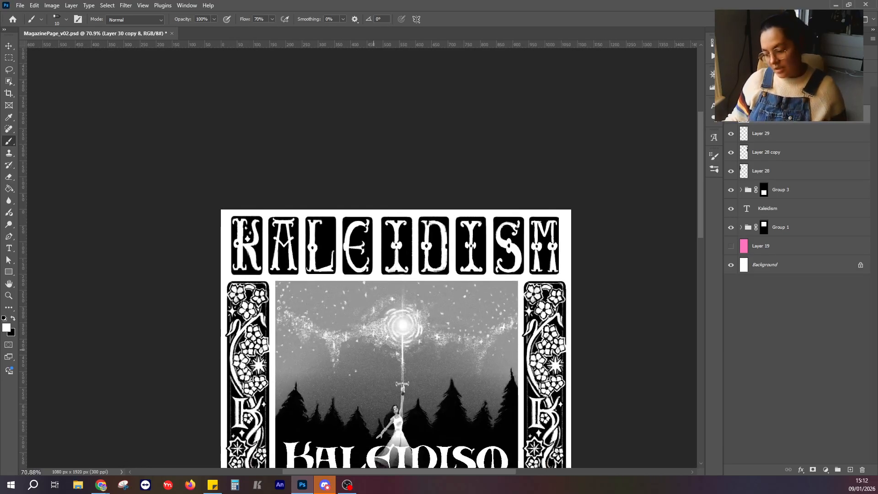
scroll(292, 270, up, 8)
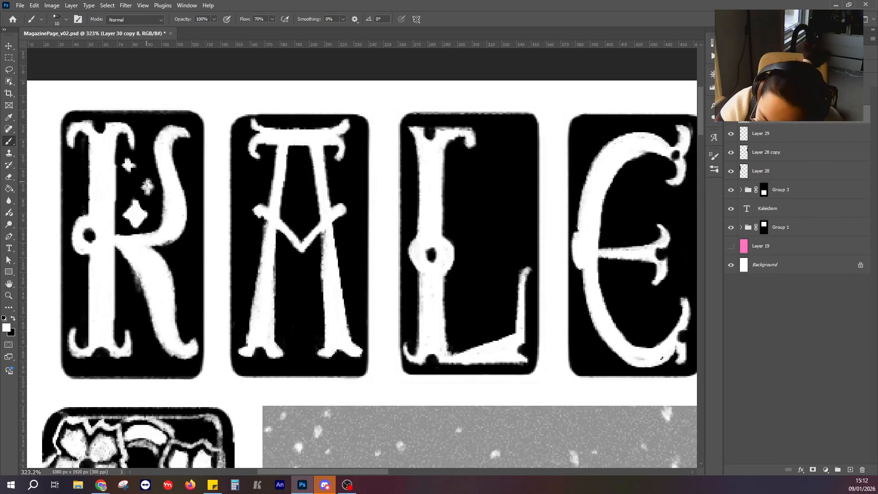
drag(205, 284, 233, 240)
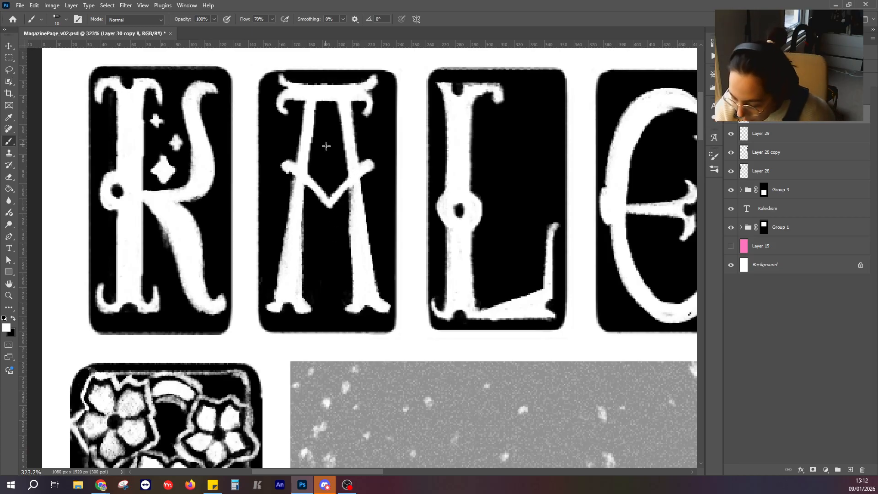
mouse_move(329, 145)
mouse_down()
mouse_move(321, 158)
mouse_move(327, 169)
mouse_move(337, 157)
mouse_move(330, 157)
mouse_up()
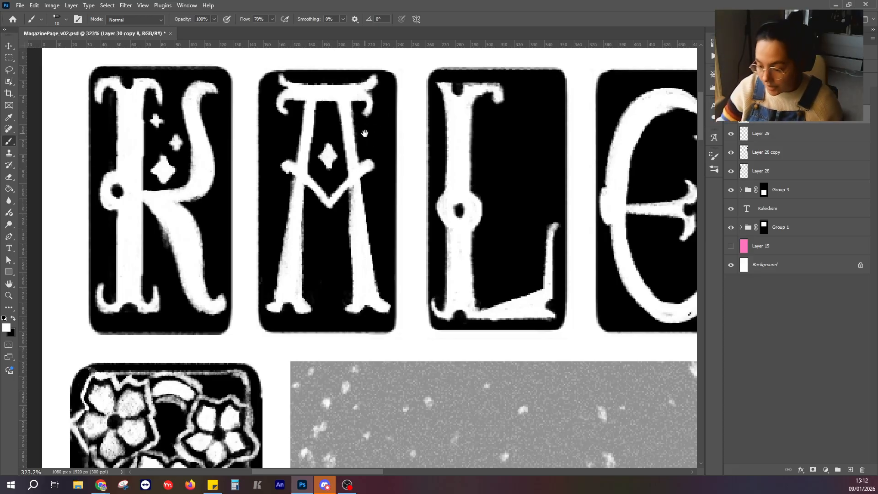
Paint a white four-pointed star in the open space of the L tile and sharpen its points with black.
mouse_move(507, 162)
mouse_down()
mouse_move(378, 124)
mouse_move(373, 156)
mouse_move(390, 156)
mouse_move(377, 166)
mouse_move(381, 156)
mouse_move(264, 131)
mouse_up()
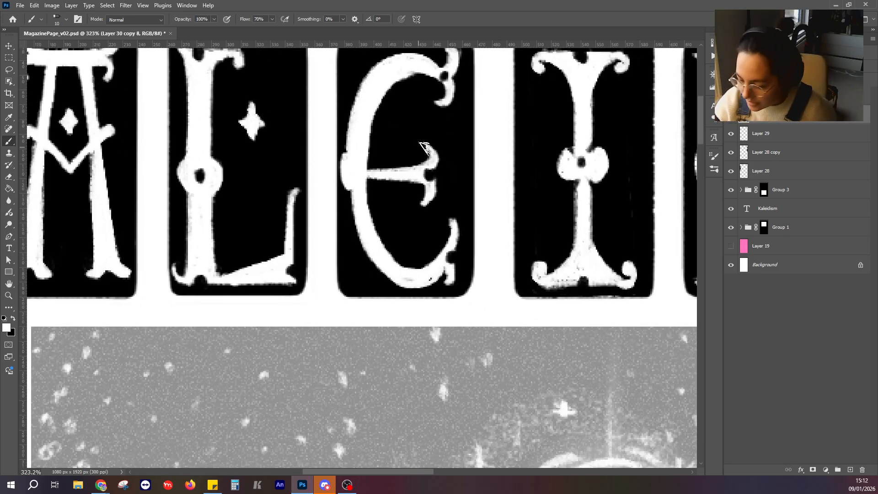
click(14, 319)
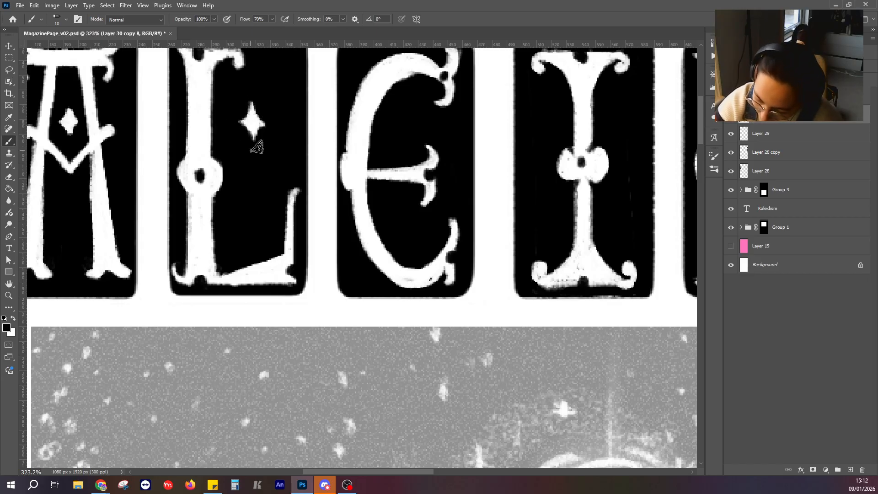
drag(231, 192, 177, 220)
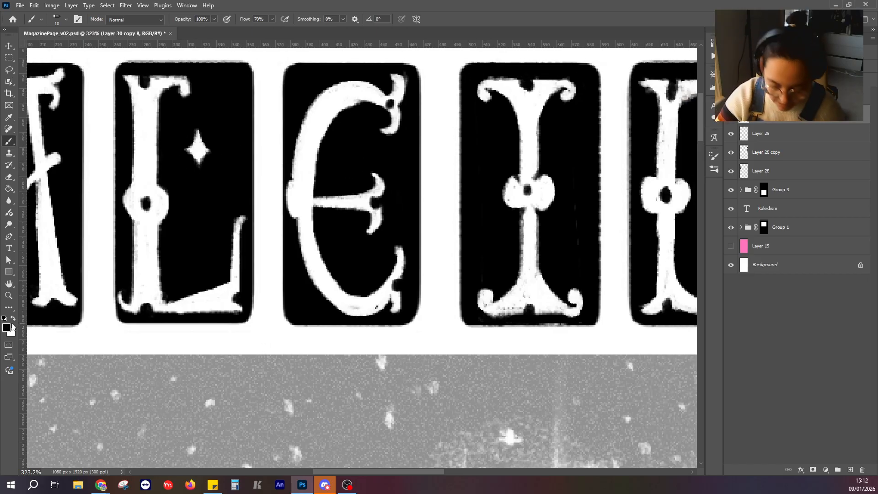
Paint a white four-pointed star under the E's middle arm and trim its edges with black strokes.
click(13, 319)
drag(420, 161, 546, 185)
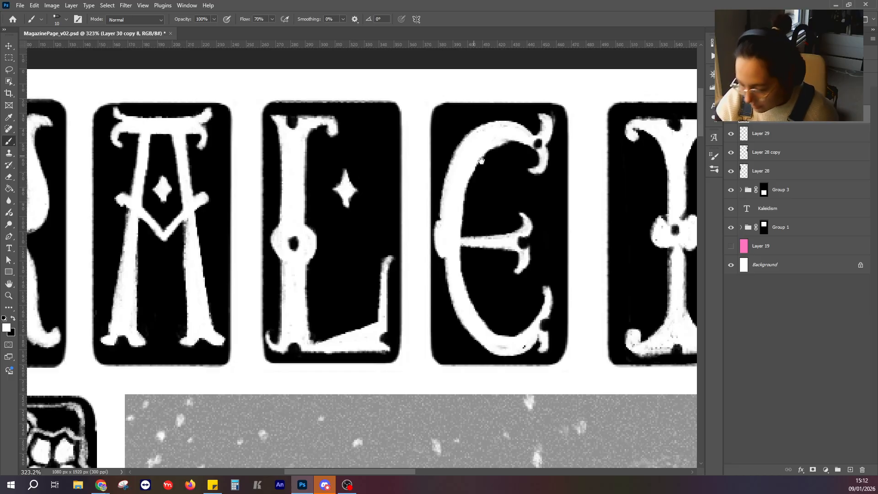
drag(537, 115, 414, 70)
mouse_move(374, 231)
mouse_down()
mouse_move(369, 244)
mouse_move(384, 244)
mouse_move(377, 254)
mouse_move(375, 243)
mouse_move(376, 251)
mouse_up()
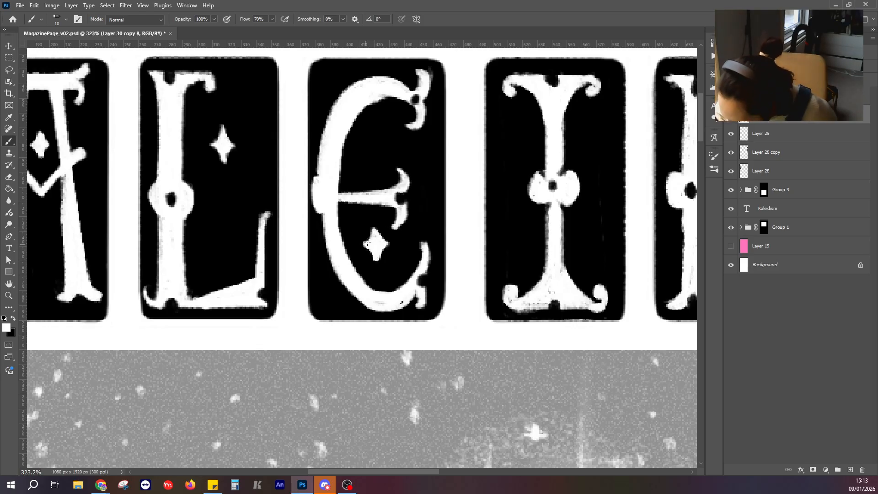
click(15, 318)
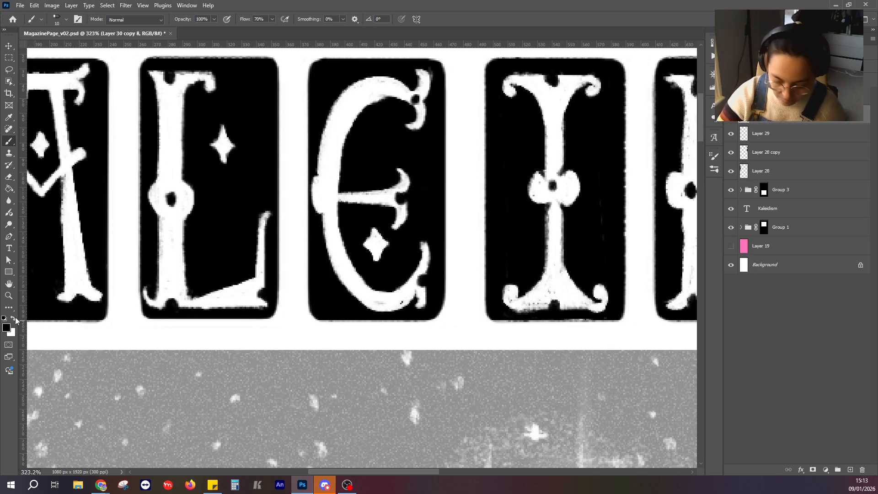
mouse_move(380, 256)
mouse_down()
mouse_move(388, 249)
mouse_move(367, 252)
mouse_up()
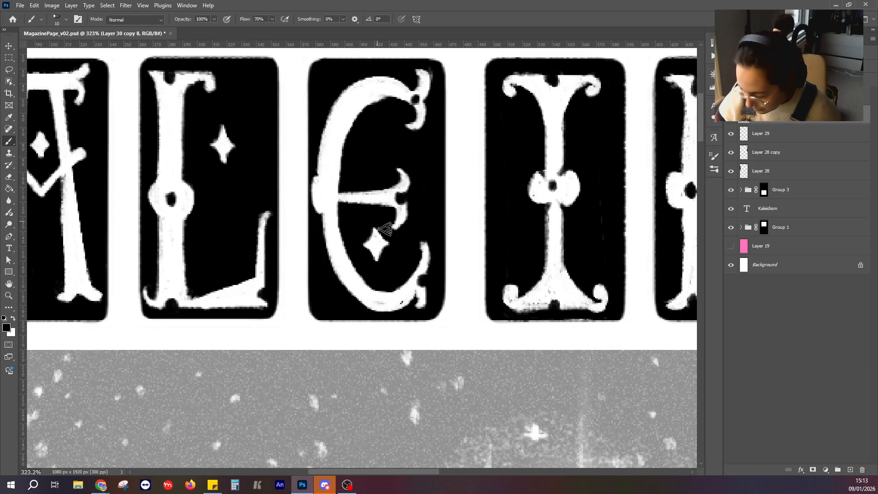
Paint a white four-pointed star to the upper right of the first I's stem and refine its outline with black.
drag(523, 202, 349, 225)
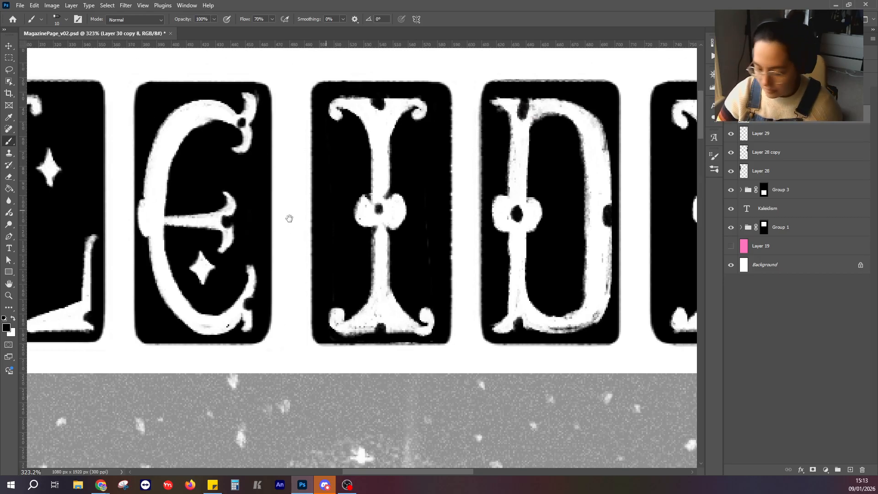
click(12, 319)
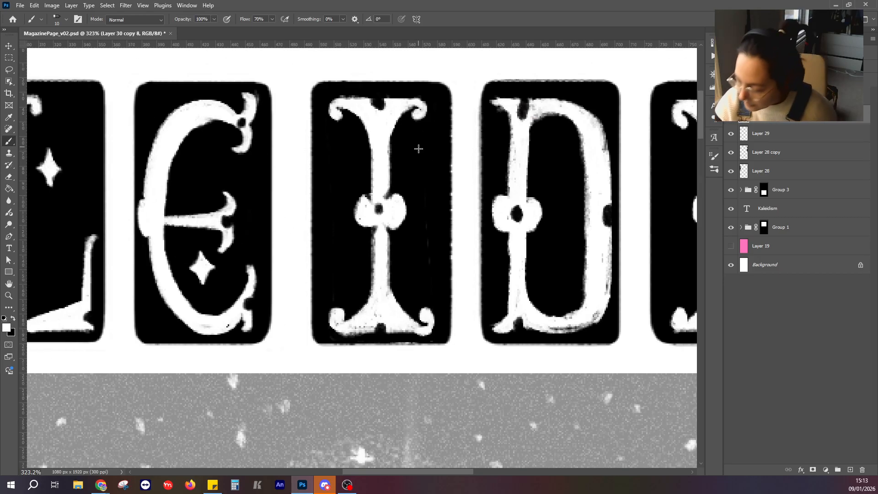
mouse_move(420, 143)
mouse_down()
mouse_move(414, 157)
mouse_move(431, 164)
mouse_move(420, 174)
mouse_move(424, 157)
mouse_up()
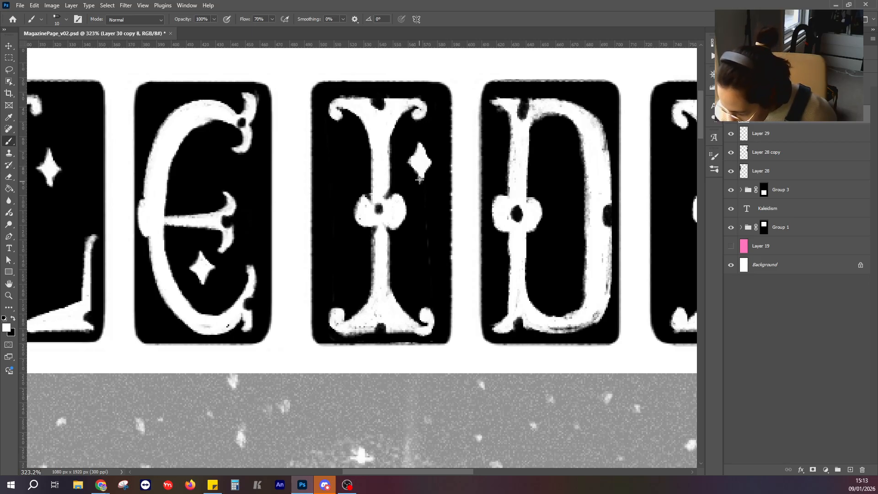
scroll(421, 176, down, 2)
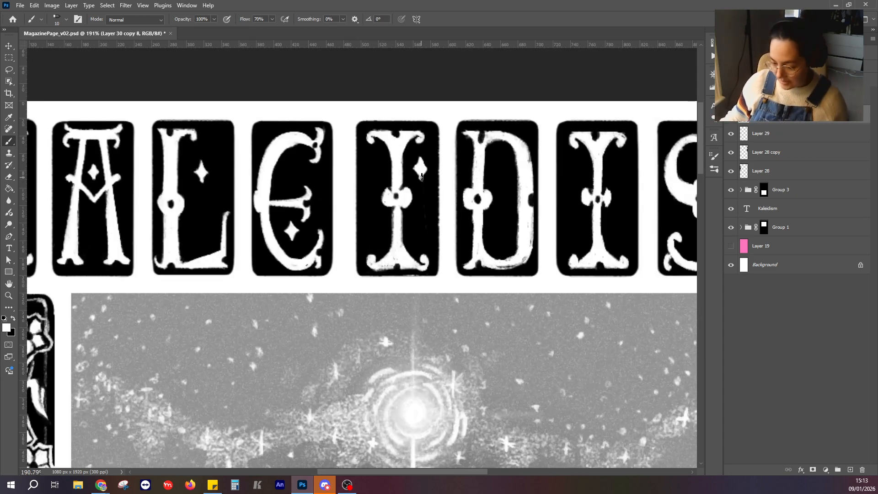
scroll(421, 176, up, 5)
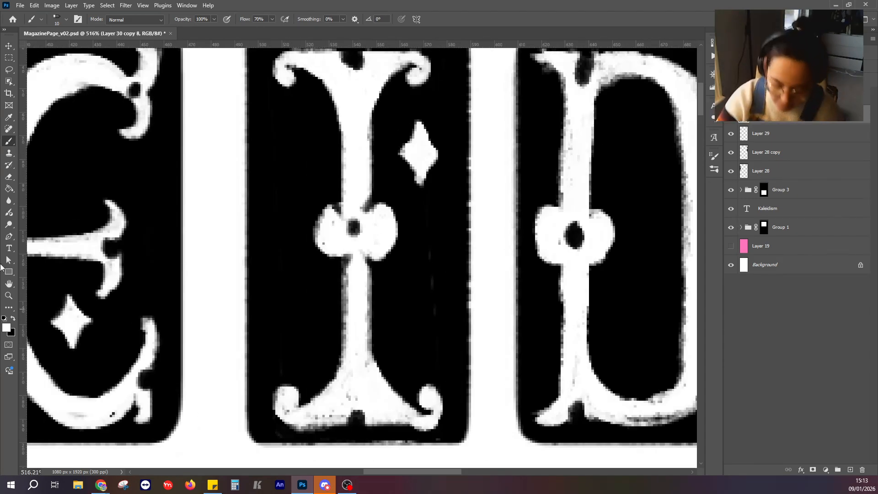
click(13, 319)
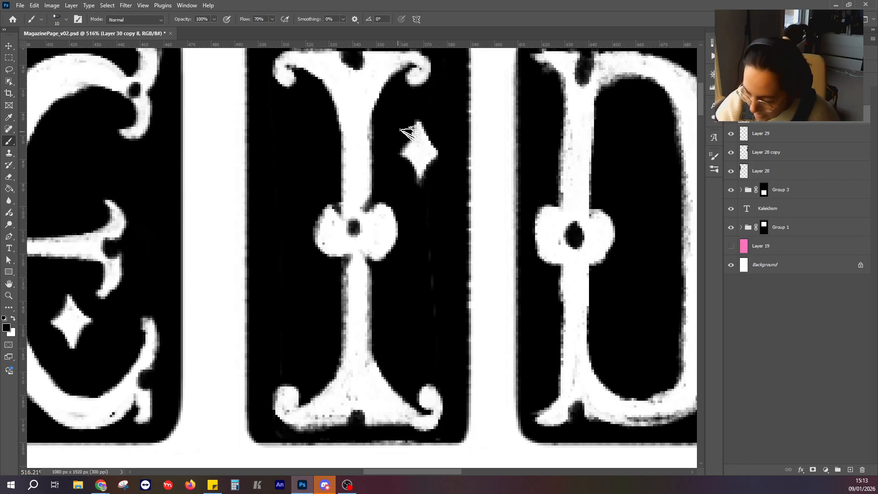
scroll(379, 142, down, 5)
scroll(377, 172, down, 5)
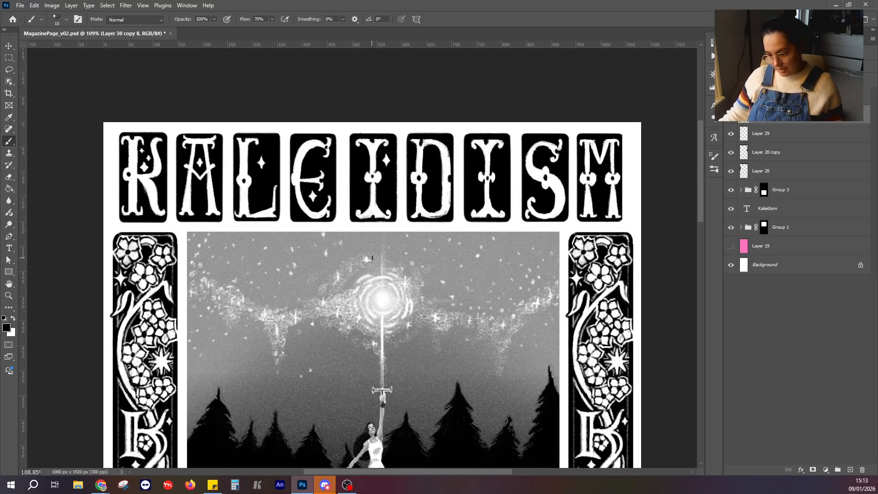
scroll(372, 258, down, 4)
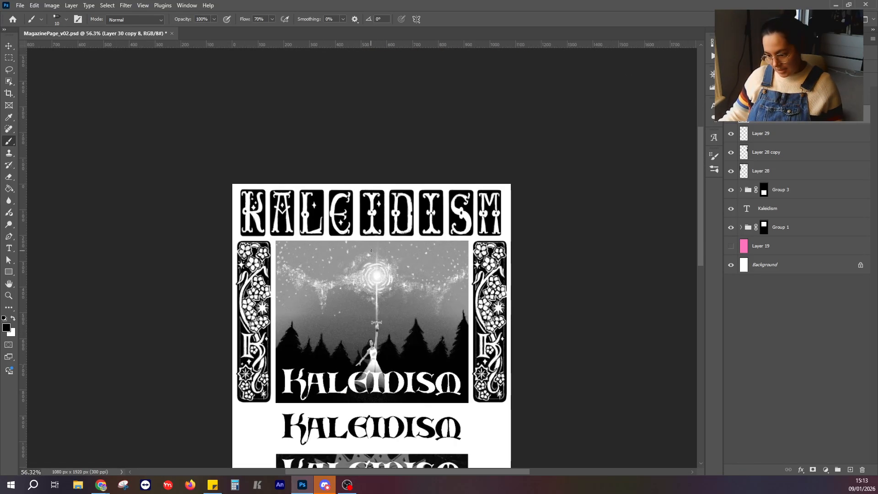
scroll(371, 251, up, 6)
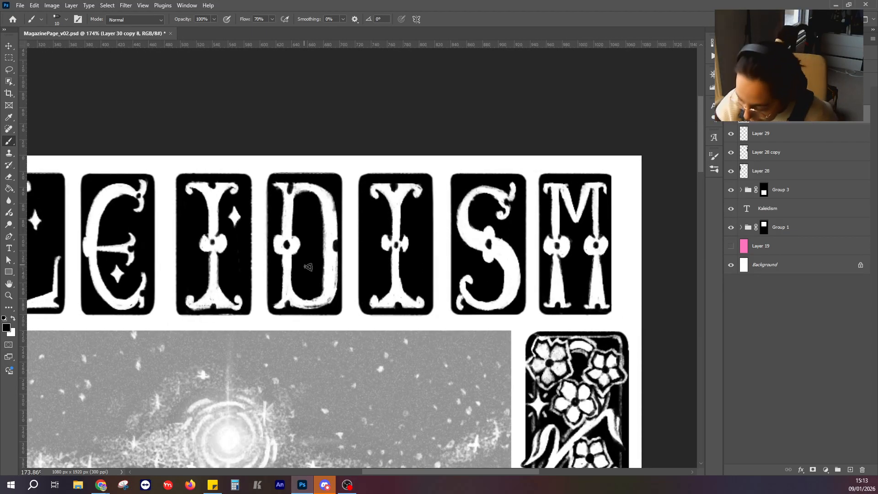
Paint a white four-pointed star in the lower part of the D's bowl and sharpen its edges with black.
click(12, 318)
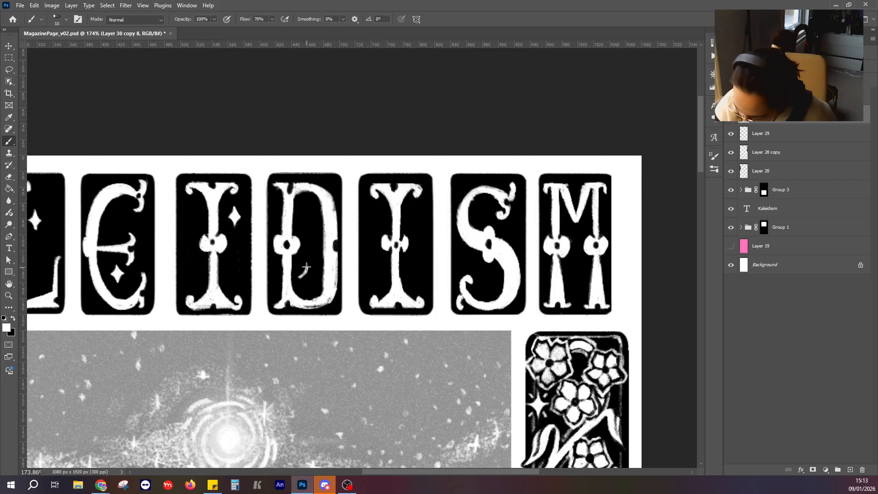
mouse_move(307, 267)
mouse_down()
mouse_move(315, 276)
mouse_move(305, 272)
mouse_move(306, 284)
mouse_move(306, 276)
mouse_up()
key(ctrl+z)
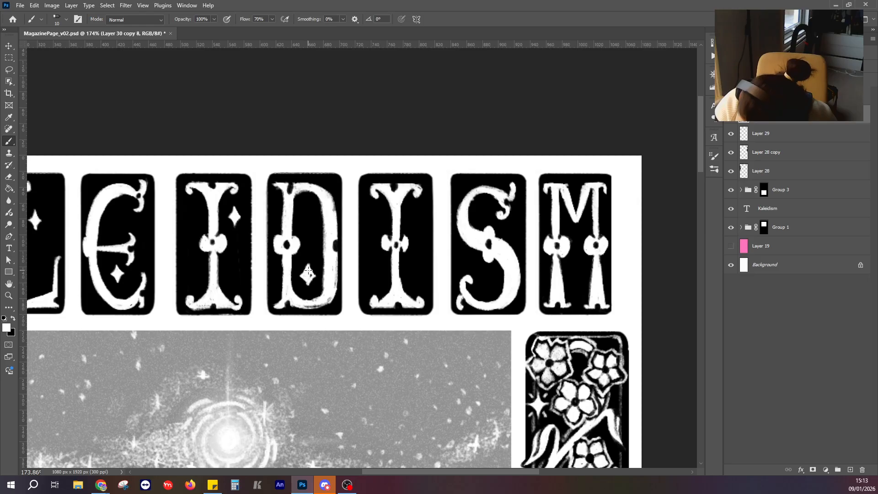
click(13, 319)
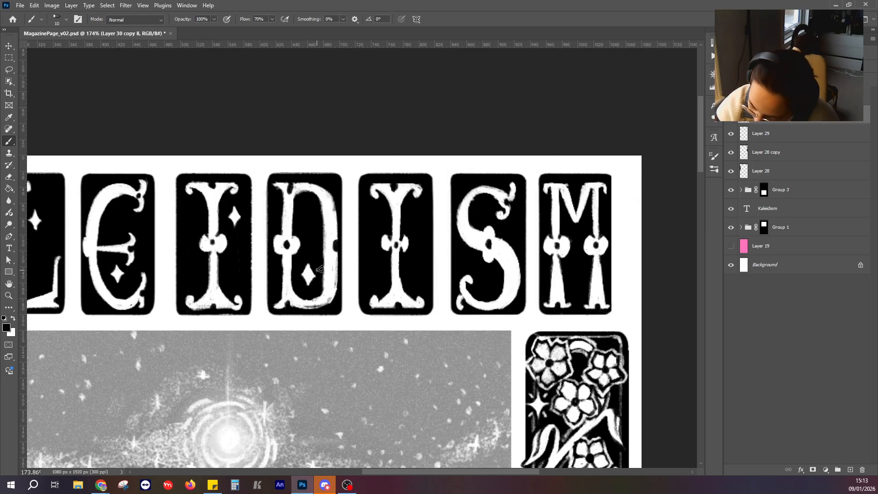
drag(314, 278, 316, 275)
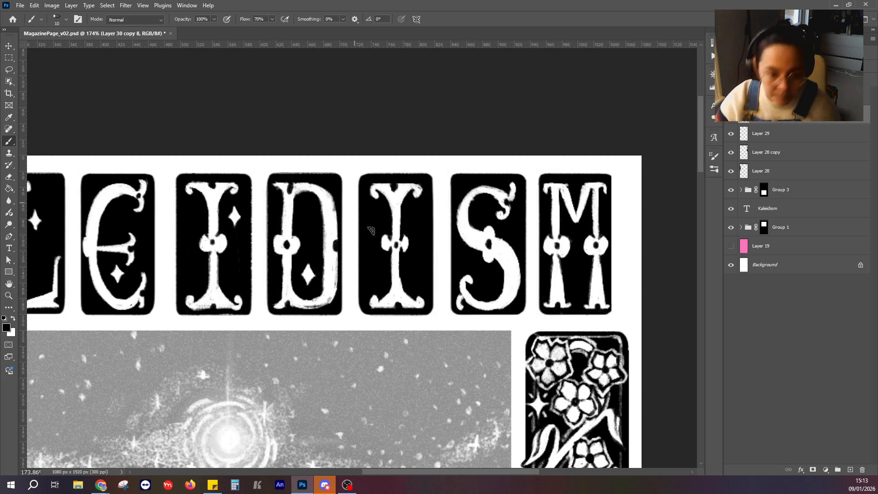
Paint a white four-pointed star to the upper left of the second I's stem.
drag(392, 261, 339, 237)
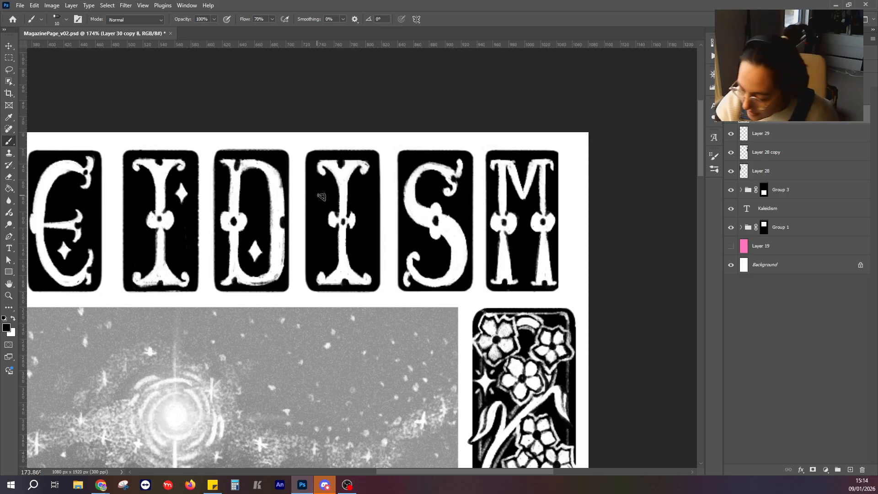
key(x)
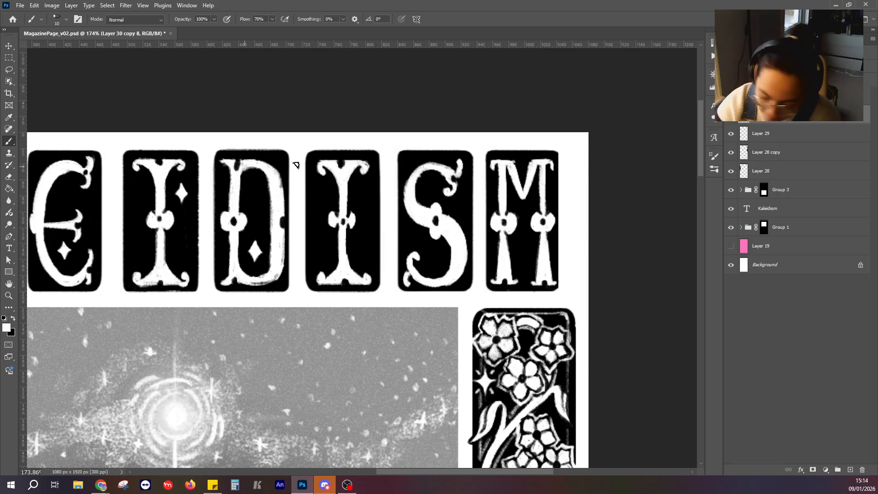
drag(318, 190, 323, 195)
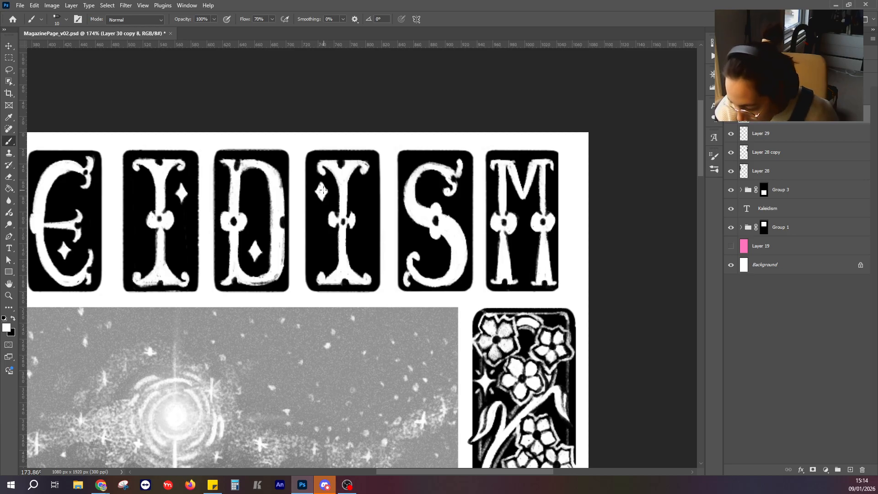
Paint a white four-pointed star inside the S's lower curve and a smaller one between the M's legs.
drag(474, 217, 394, 157)
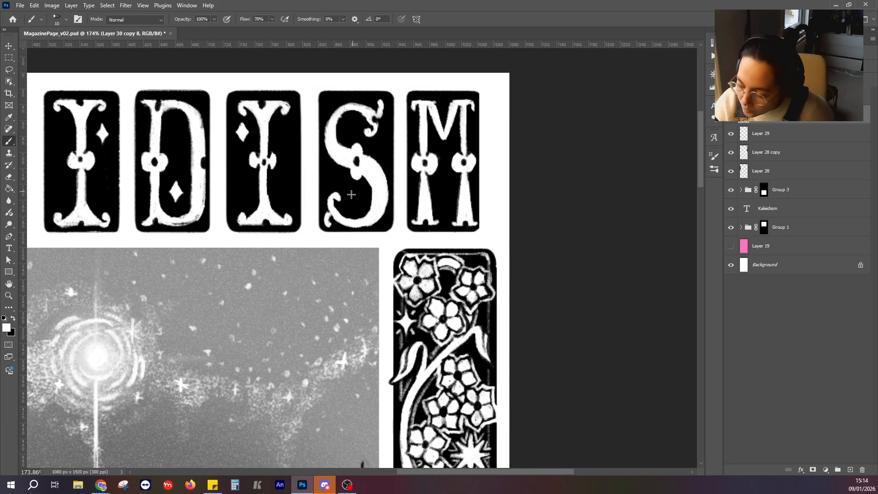
mouse_move(349, 200)
mouse_down()
mouse_move(354, 208)
mouse_move(354, 191)
mouse_up()
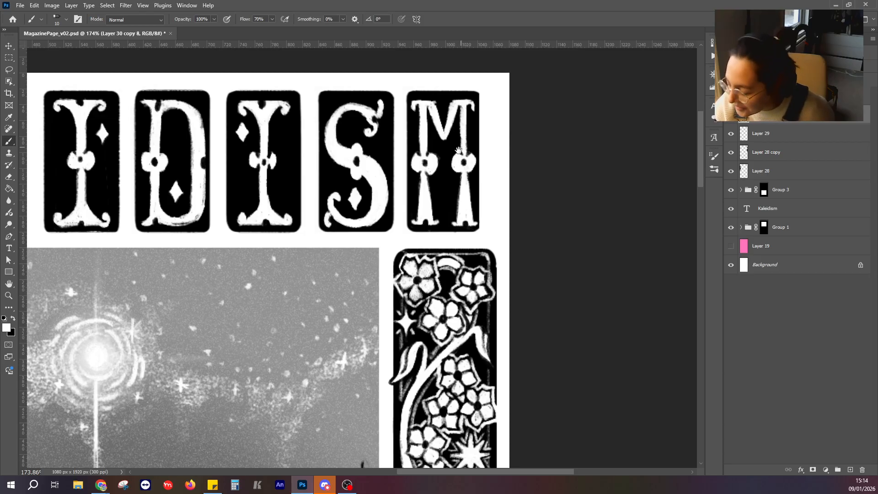
drag(459, 150, 442, 167)
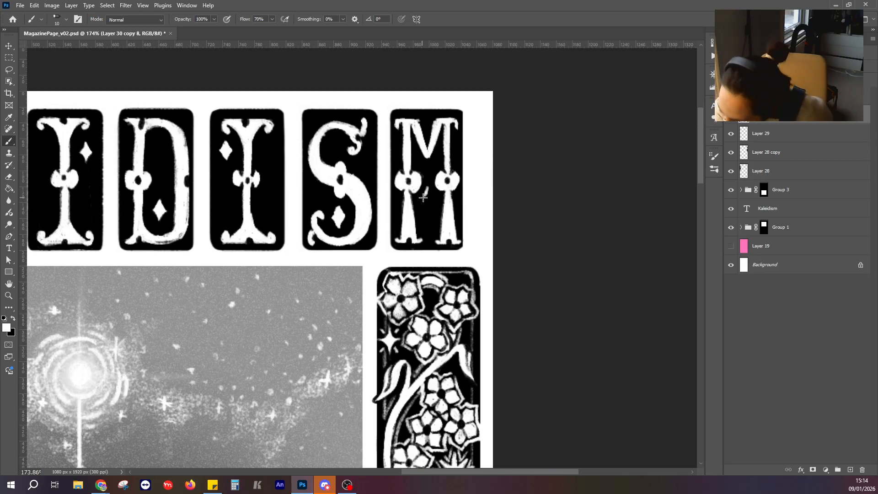
drag(427, 202, 429, 191)
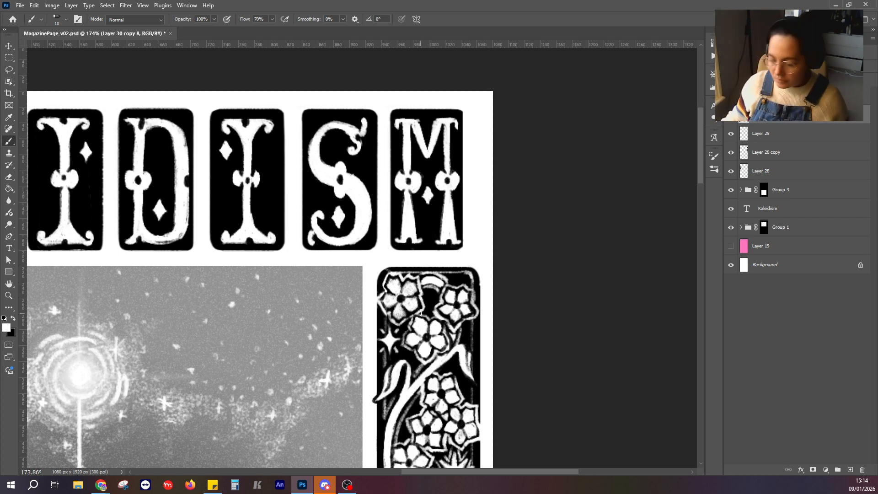
Sharpen the points of the three stars inside the K with black strokes.
drag(341, 300, 546, 309)
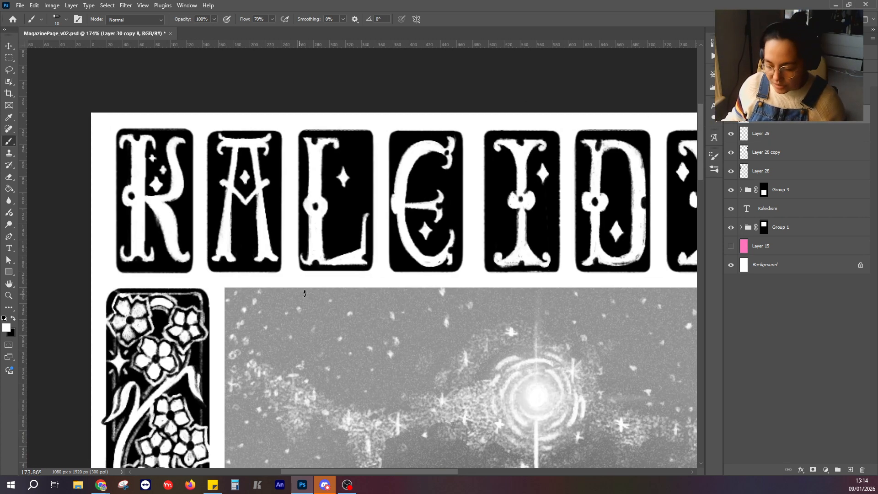
scroll(170, 195, up, 1)
scroll(171, 194, up, 9)
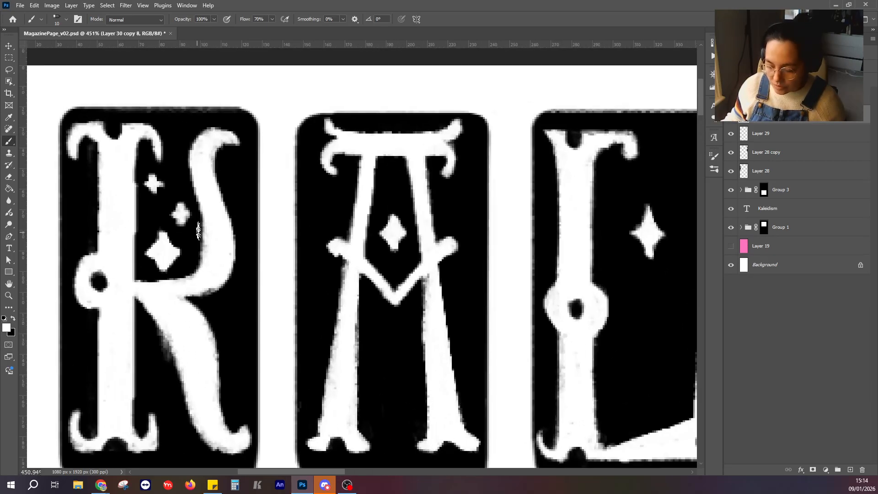
click(13, 318)
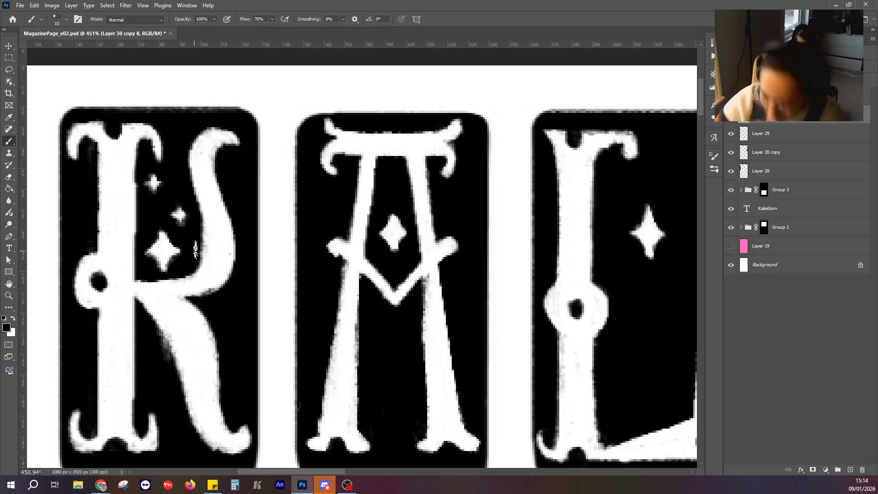
Paint two small white stars between the A's legs below the V-shaped crossbar and sharpen their points with black.
scroll(196, 250, down, 7)
scroll(269, 222, up, 6)
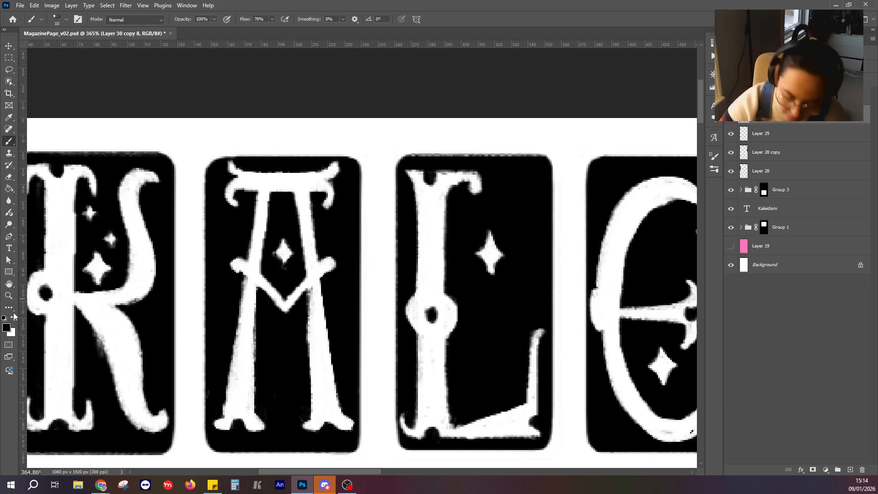
click(10, 177)
click(13, 319)
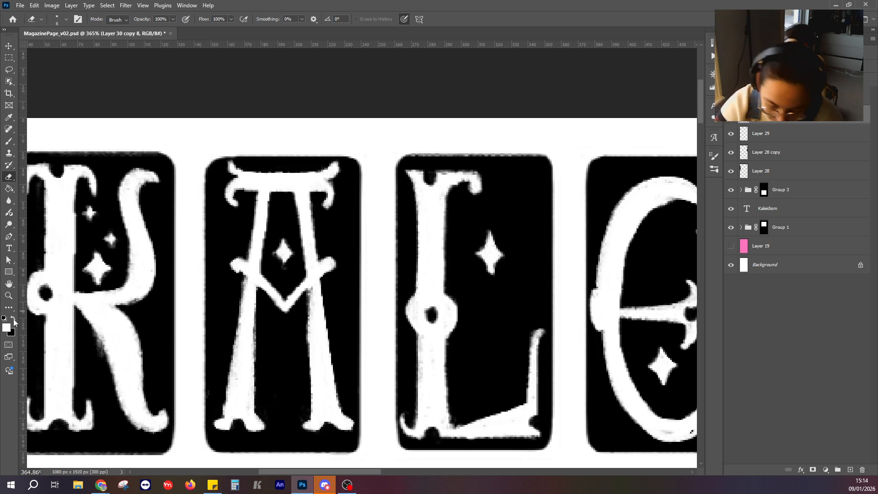
click(10, 144)
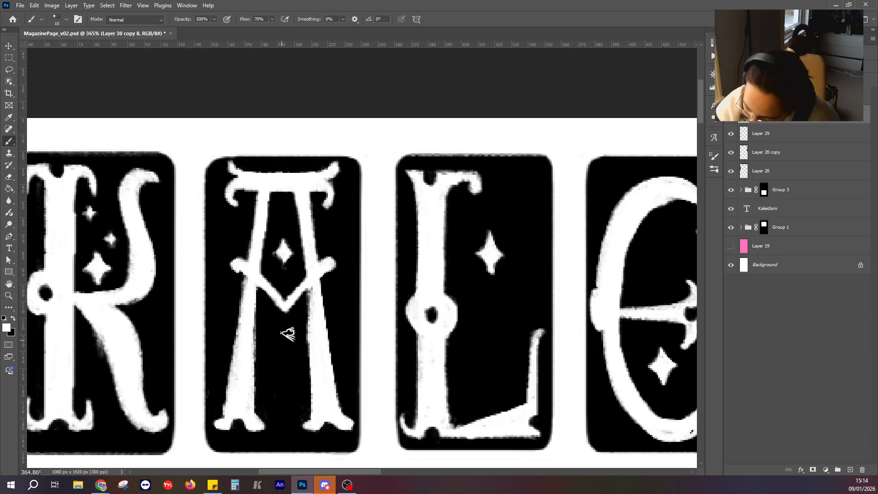
drag(269, 331, 278, 327)
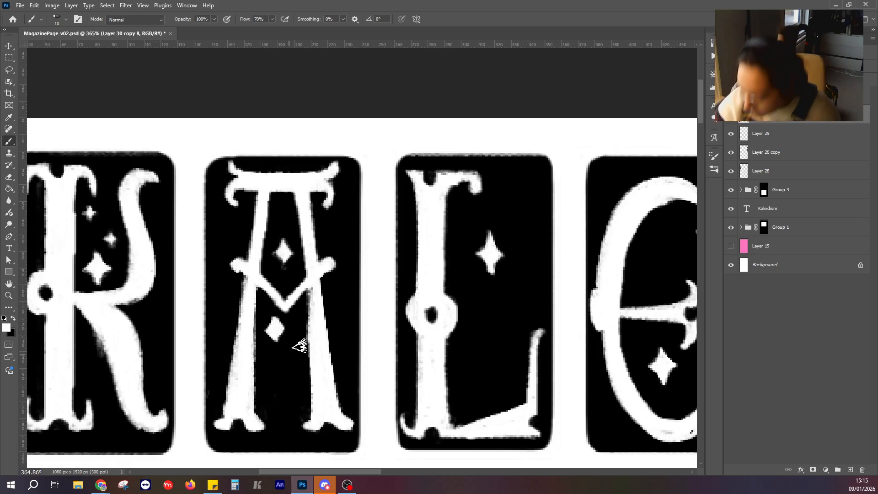
scroll(301, 322, down, 3)
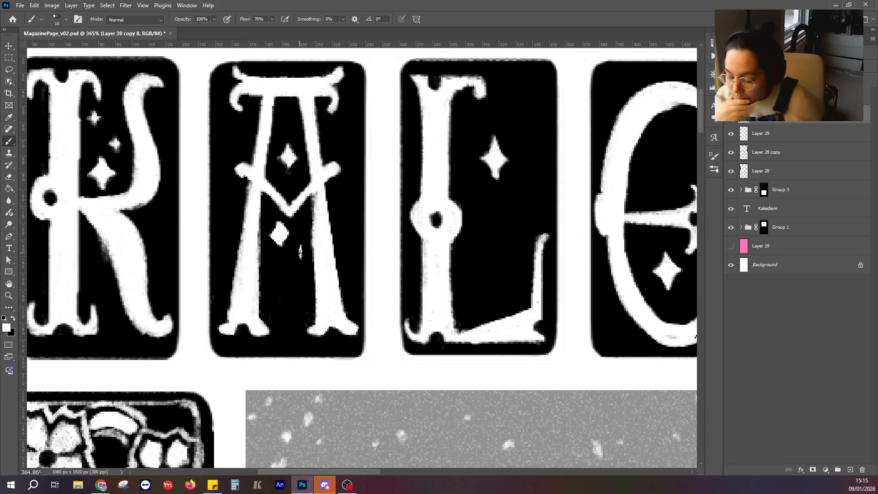
mouse_move(300, 251)
mouse_down()
mouse_move(295, 261)
mouse_move(270, 234)
mouse_move(282, 247)
mouse_up()
click(13, 319)
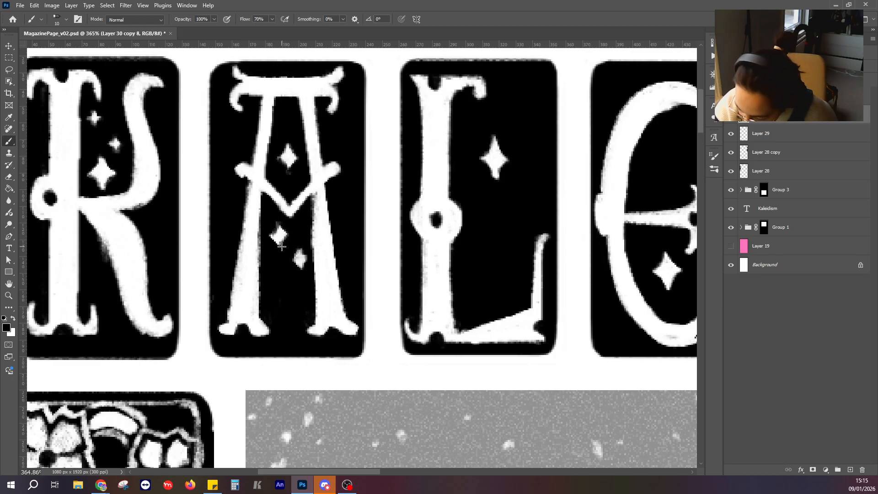
Enlarge the star above the A's crossbar with white and trim its edges back to sharp points with black.
click(14, 319)
mouse_move(279, 161)
mouse_down()
mouse_move(287, 171)
mouse_move(295, 160)
mouse_move(288, 144)
mouse_up()
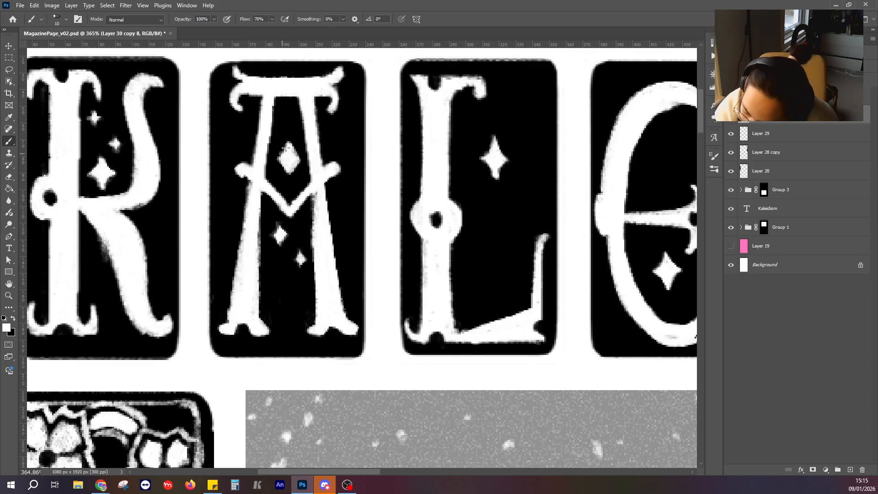
click(15, 319)
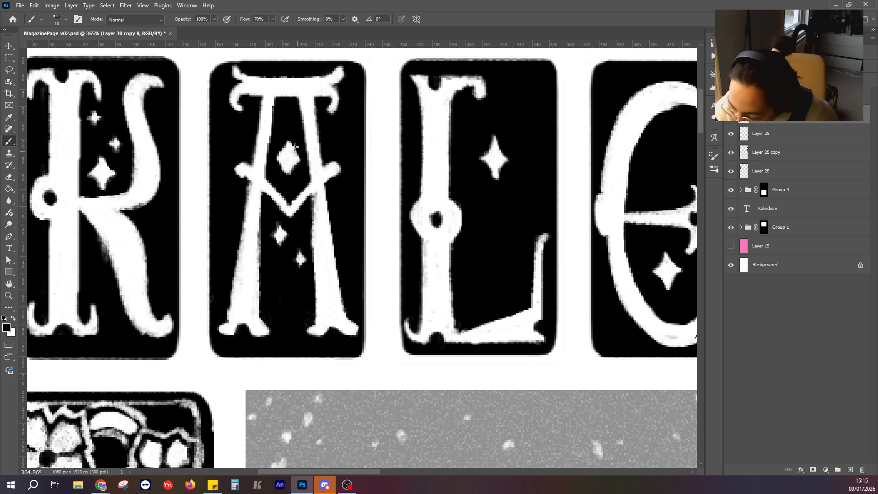
drag(295, 154, 299, 158)
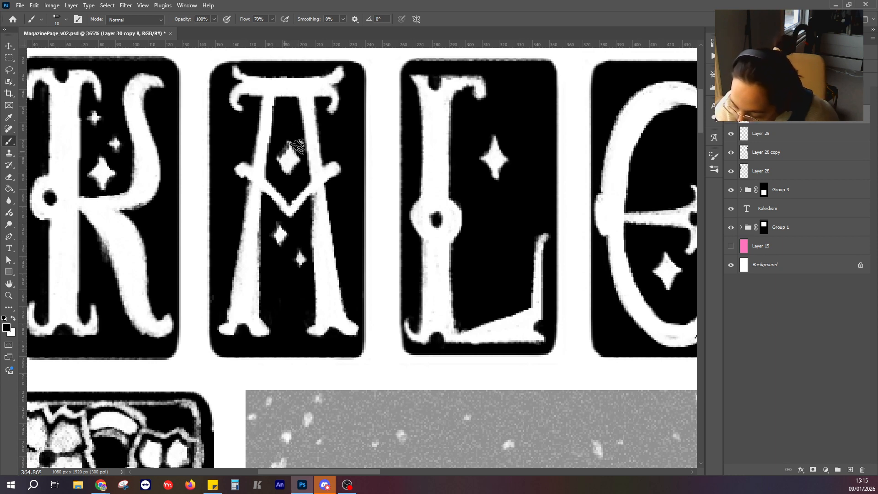
scroll(282, 173, down, 5)
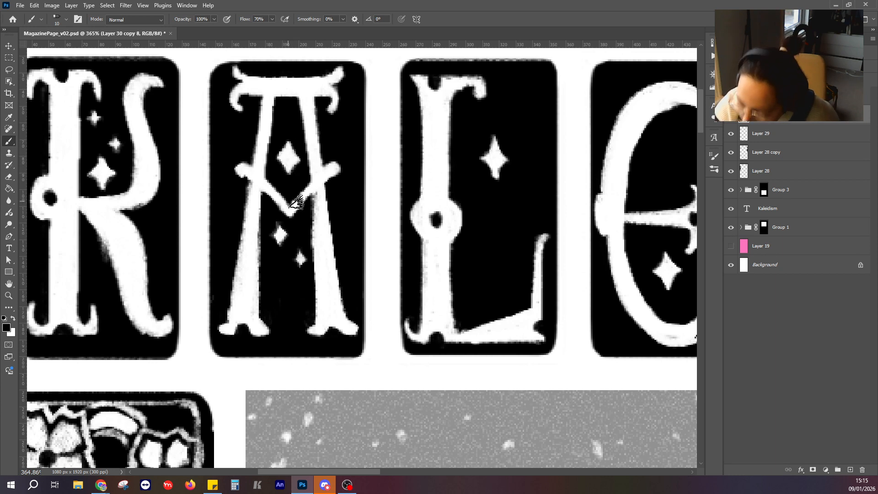
Paint two smaller white stars below the L's existing star and refine their outlines with black.
scroll(326, 290, down, 1)
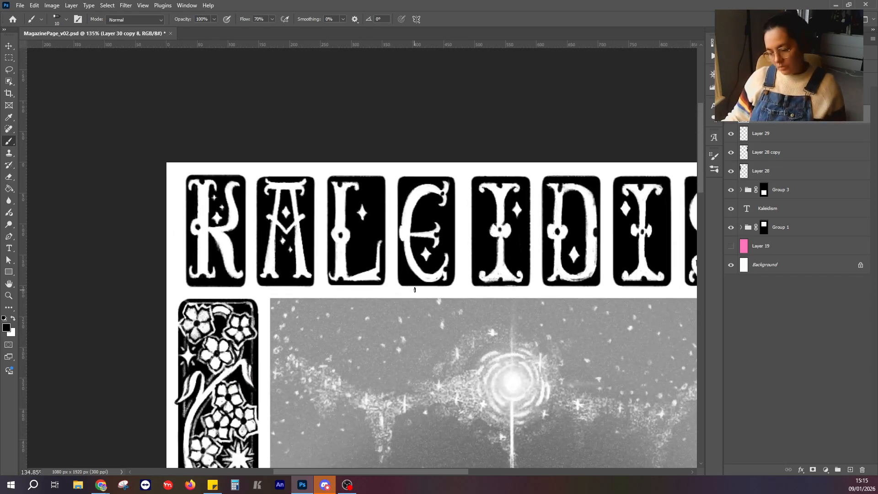
scroll(384, 262, up, 5)
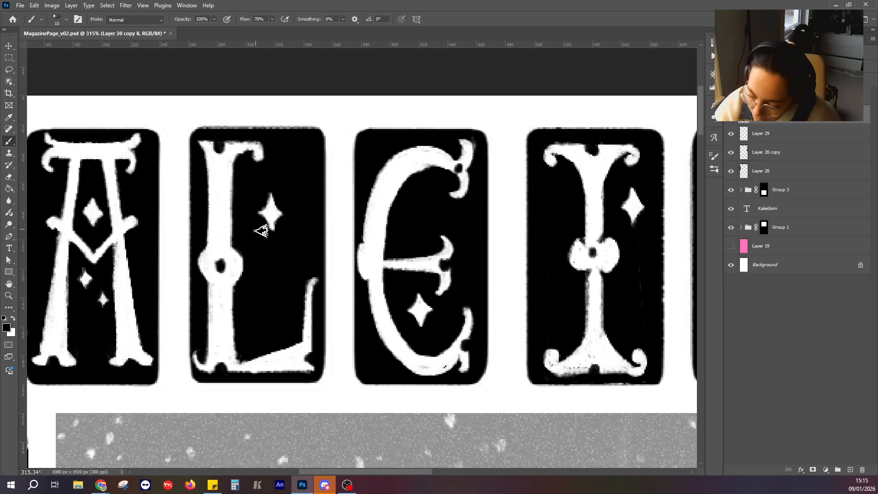
click(14, 319)
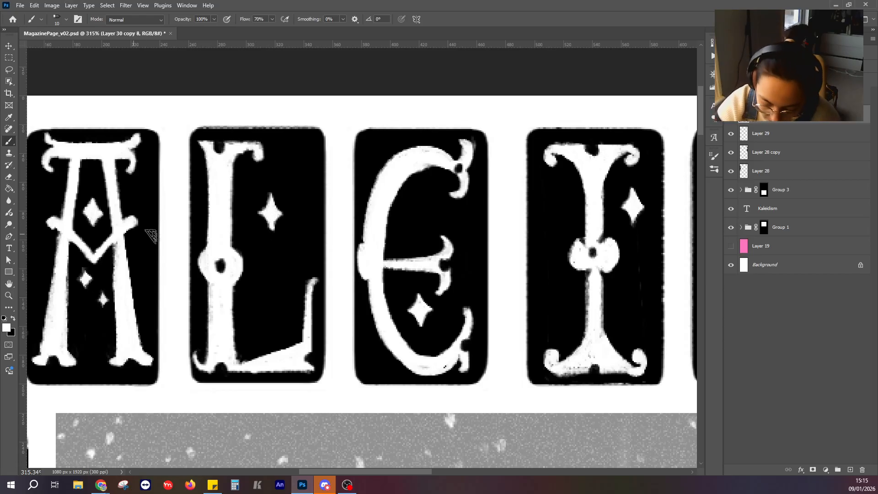
drag(290, 243, 281, 245)
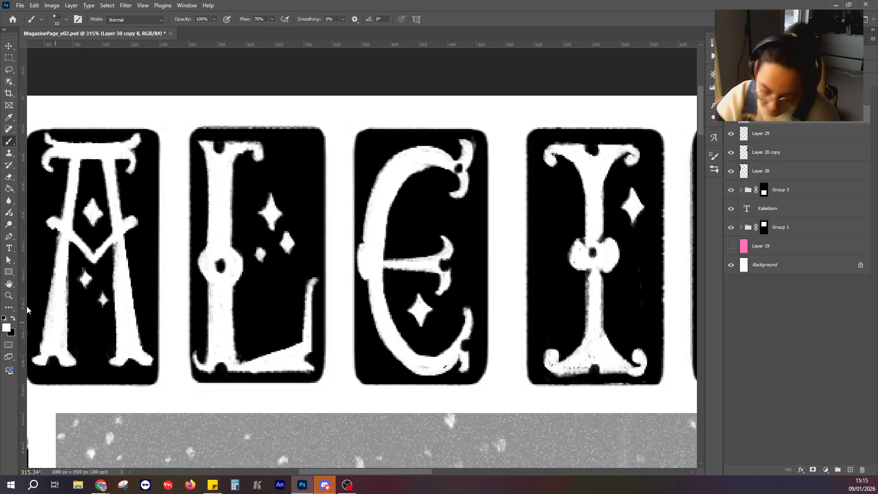
click(14, 318)
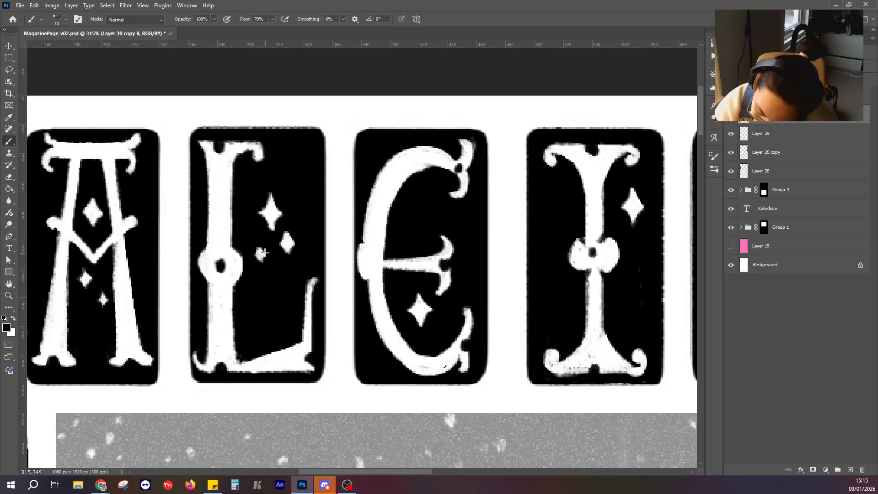
mouse_move(265, 252)
mouse_down()
mouse_move(258, 248)
mouse_move(257, 261)
mouse_move(265, 257)
mouse_up()
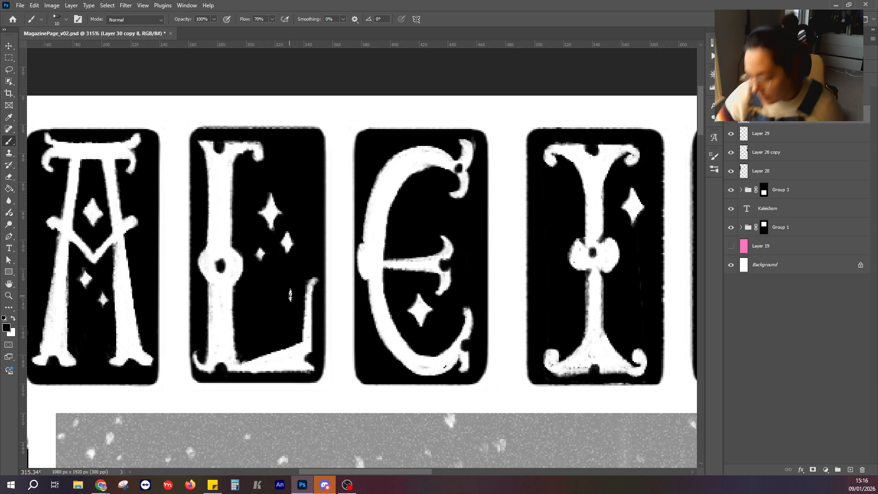
Paint two small white stars in the upper opening of the E and trim their edges with black.
scroll(283, 264, down, 3)
scroll(290, 279, down, 2)
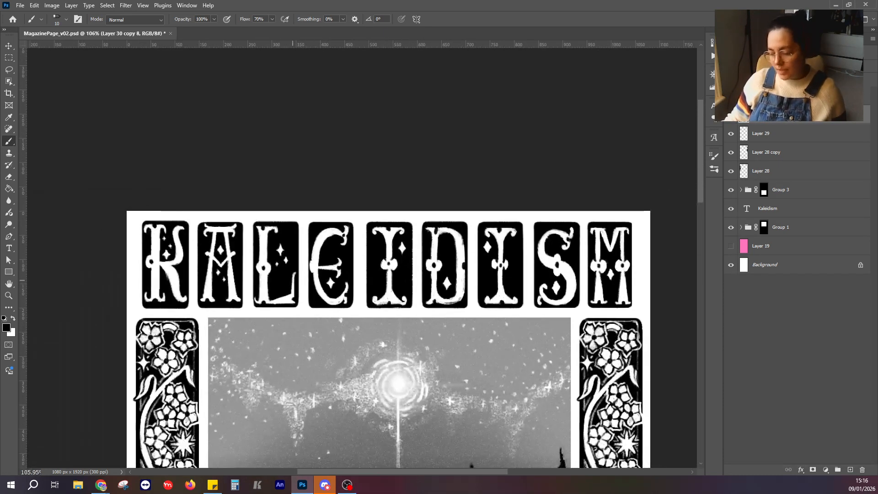
scroll(293, 277, up, 1)
scroll(321, 276, down, 2)
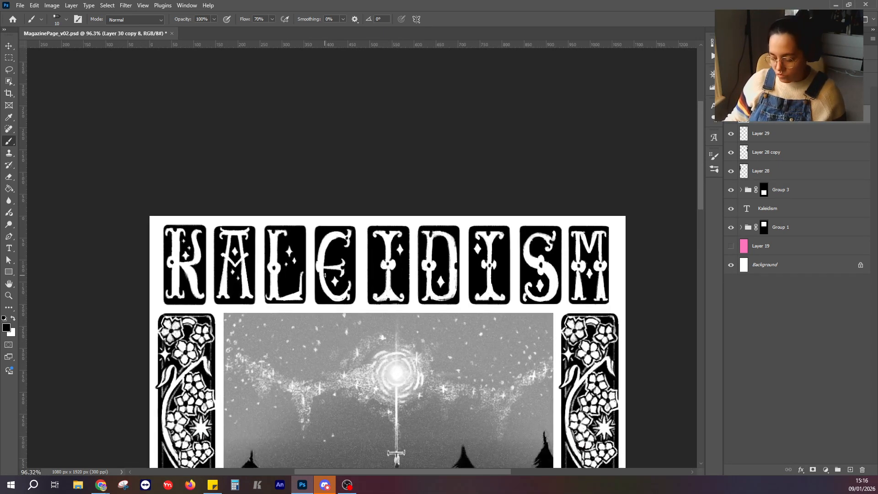
scroll(324, 275, up, 5)
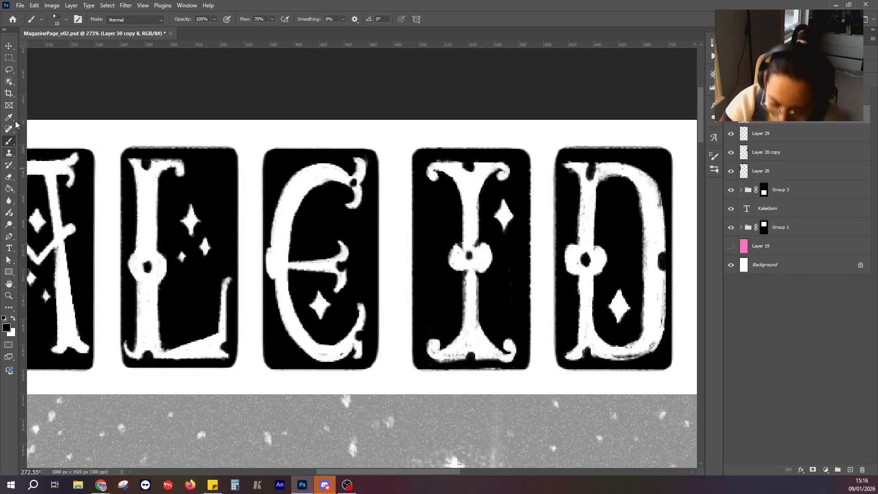
click(13, 319)
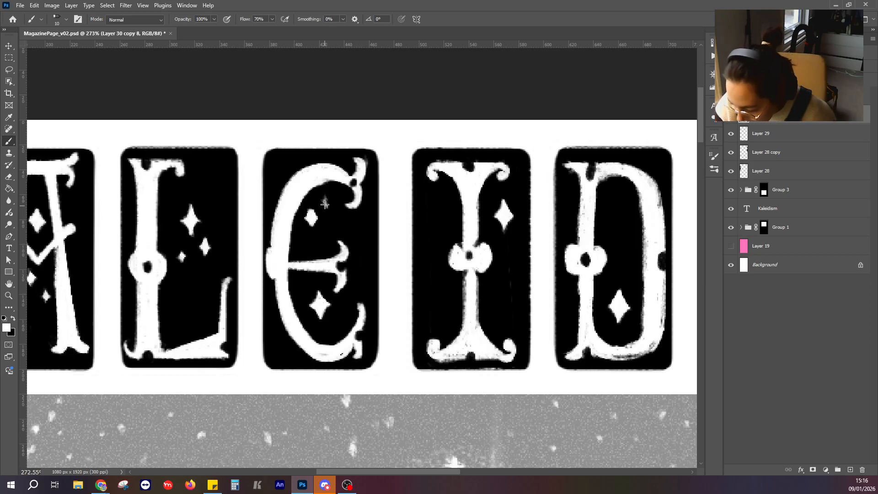
click(325, 202)
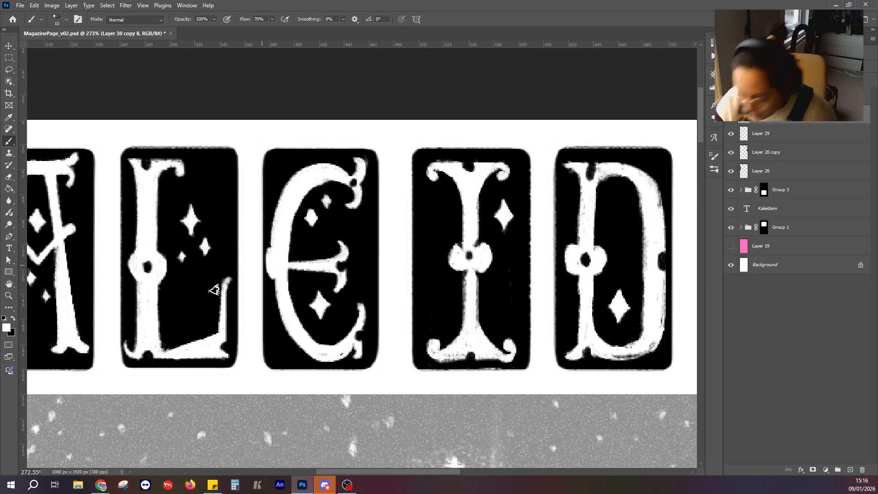
click(13, 319)
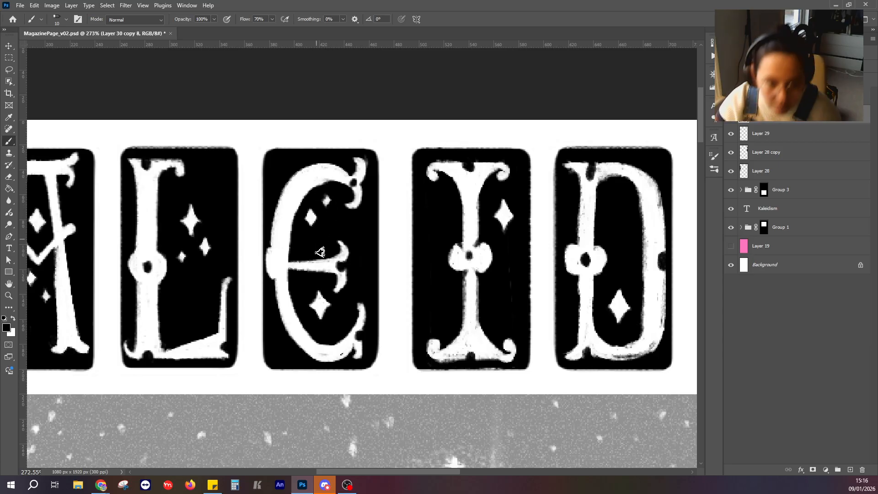
Reshape the E's two upper stars with alternating black and white strokes to give them sharper points.
scroll(327, 200, up, 3)
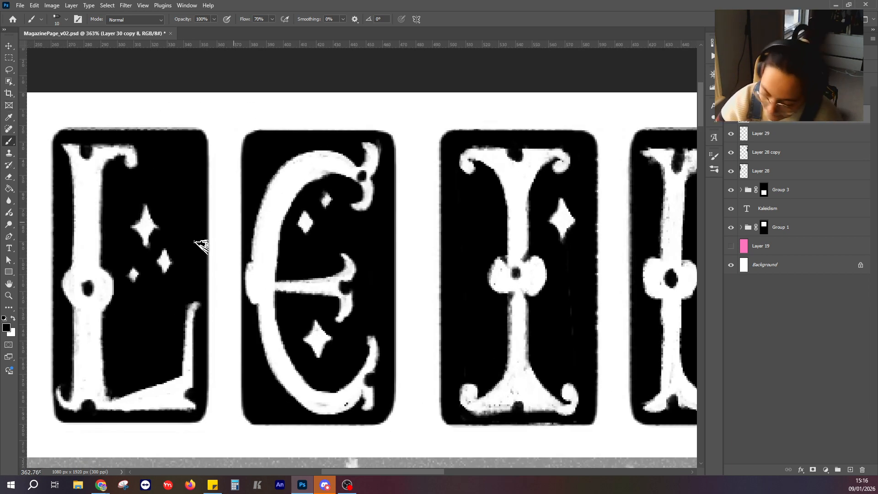
click(13, 320)
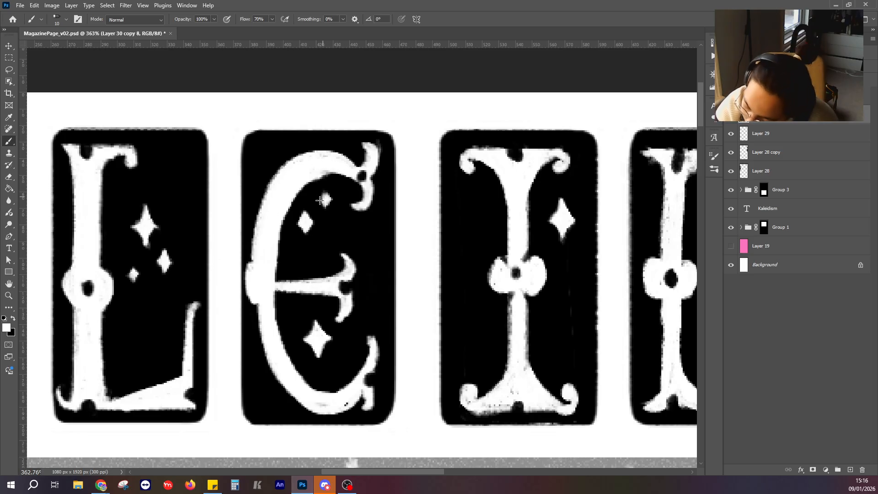
click(13, 320)
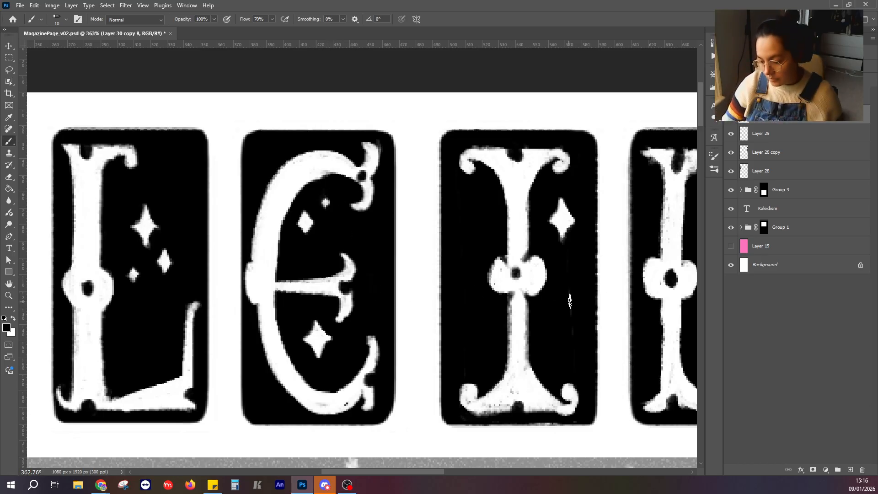
click(14, 319)
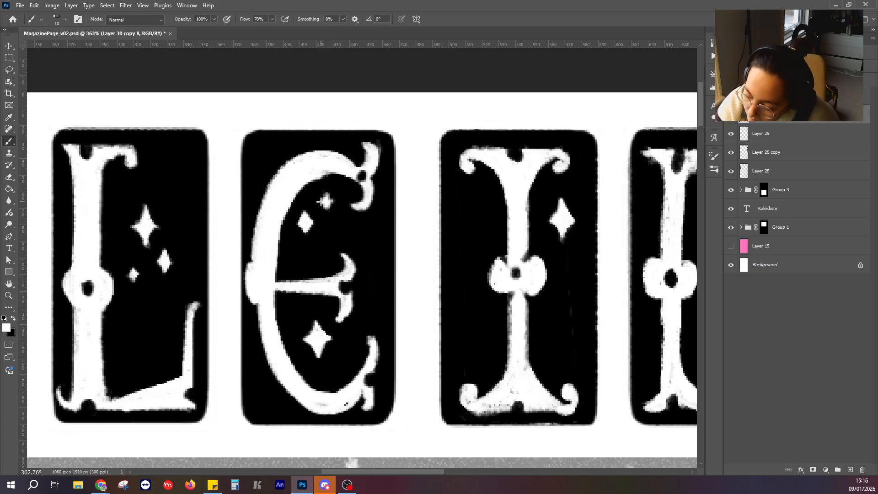
mouse_move(321, 202)
mouse_down()
mouse_move(303, 236)
mouse_move(308, 223)
mouse_move(294, 222)
mouse_move(315, 223)
mouse_up()
Paint two small white stars beside the first I, upper left and lower right of its stem, and sharpen them with black.
mouse_move(566, 325)
mouse_down()
mouse_move(389, 251)
mouse_move(370, 255)
mouse_move(373, 248)
mouse_move(378, 261)
mouse_move(367, 256)
mouse_up()
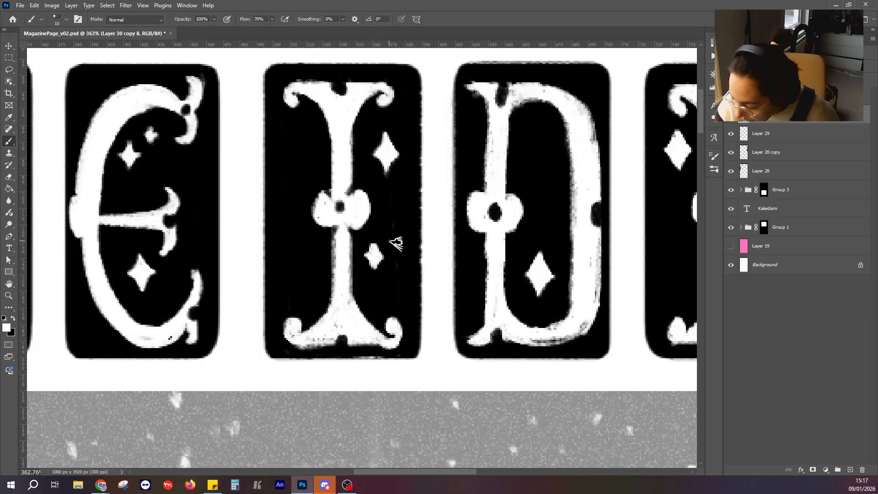
drag(295, 174, 299, 182)
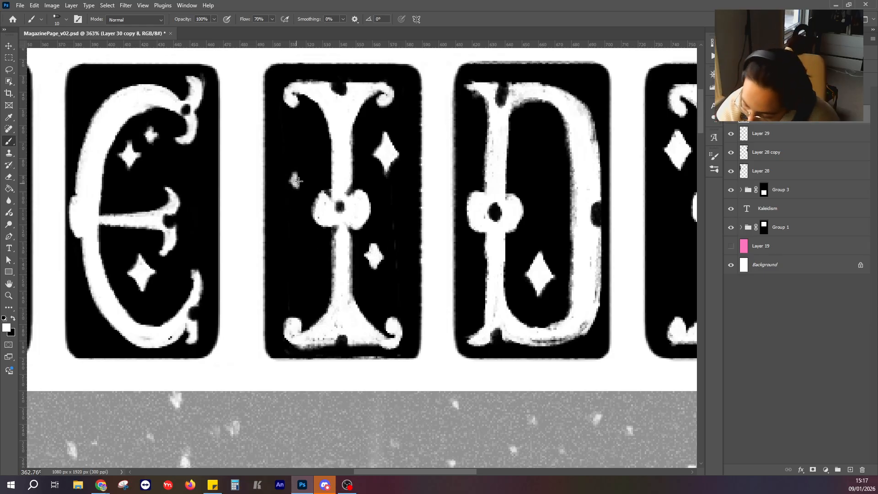
click(13, 318)
mouse_move(300, 175)
mouse_down()
mouse_move(295, 188)
mouse_move(293, 173)
mouse_up()
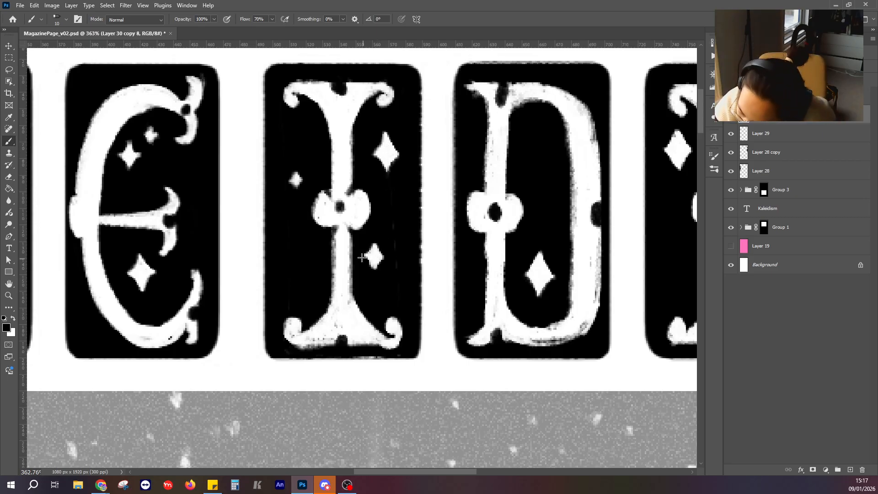
drag(362, 258, 381, 264)
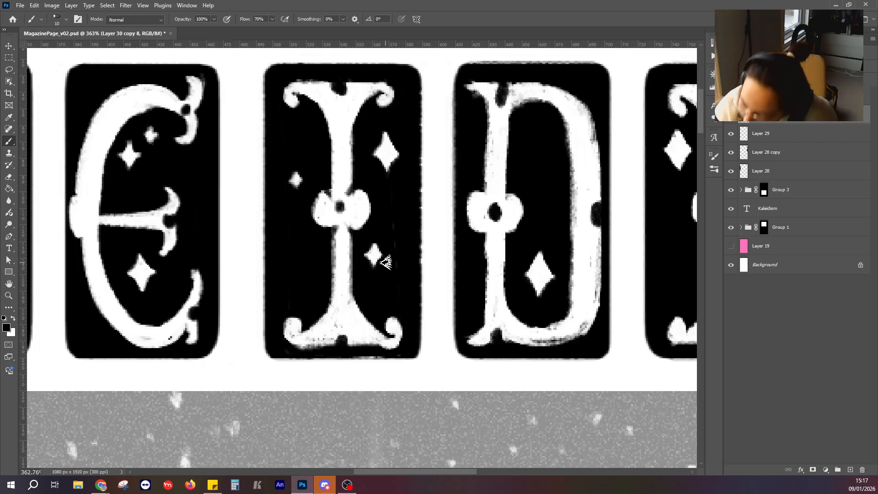
key(x)
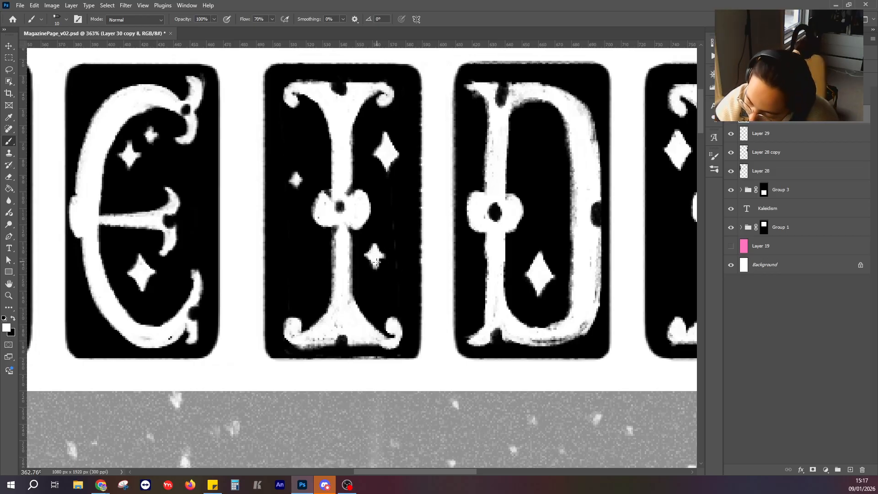
Review the star-decorated title tiles against the floral side borders and the rest of the magazine page.
scroll(366, 318, down, 5)
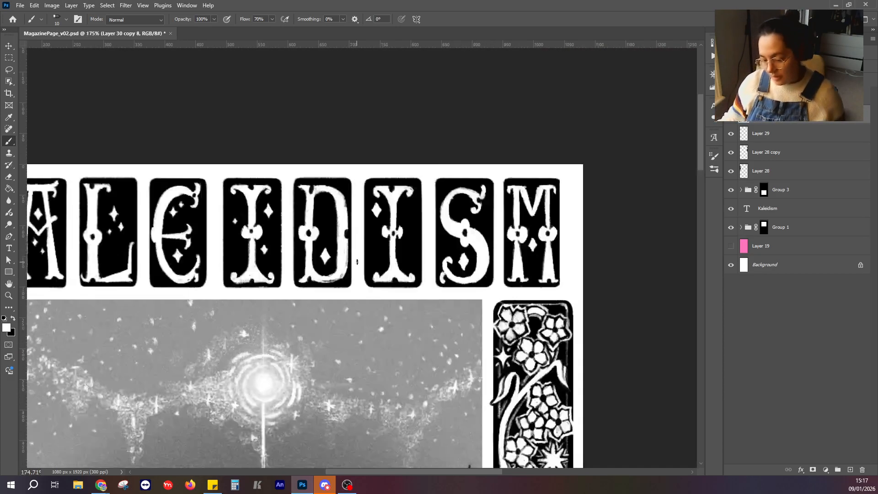
drag(349, 323, 332, 193)
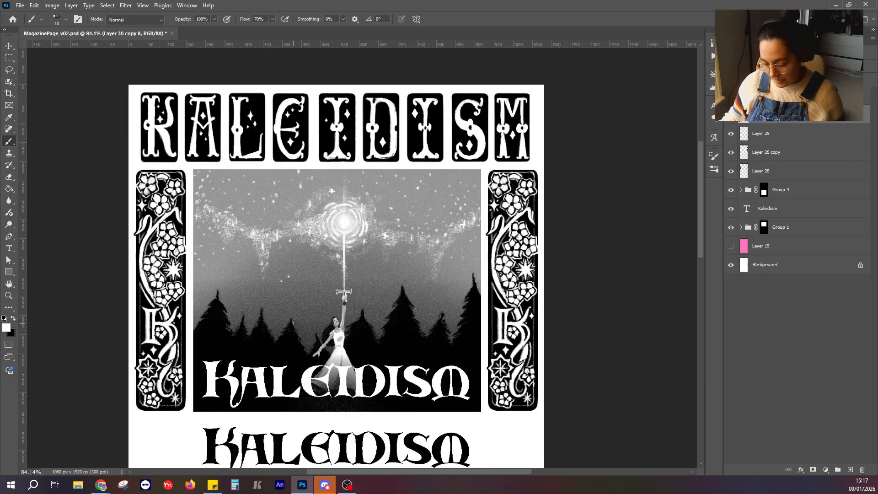
scroll(225, 325, up, 4)
scroll(225, 296, up, 3)
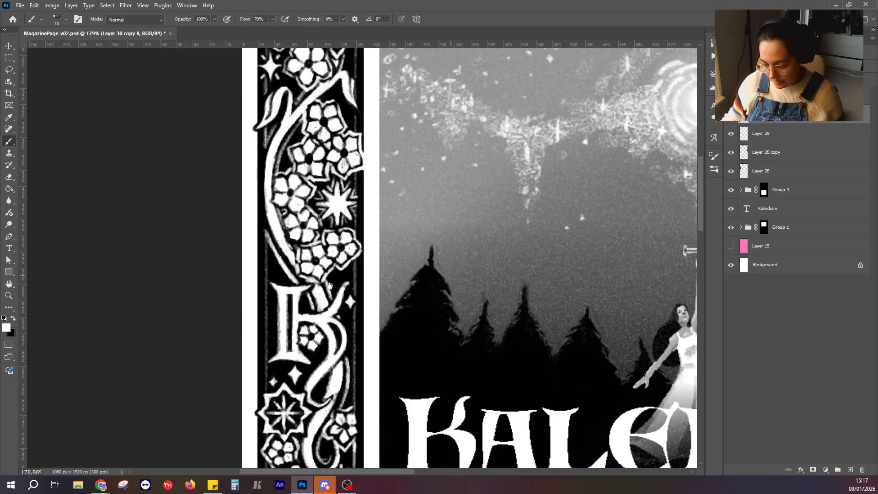
scroll(302, 269, down, 5)
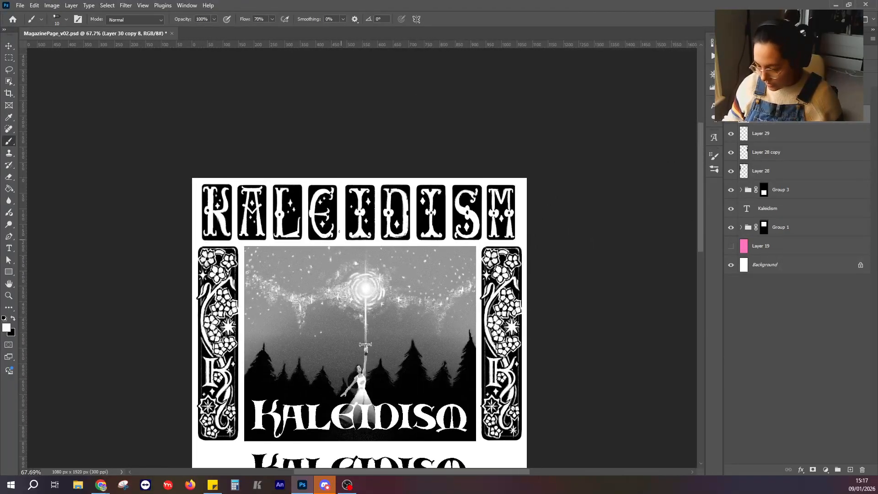
scroll(339, 232, up, 3)
drag(484, 220, 392, 249)
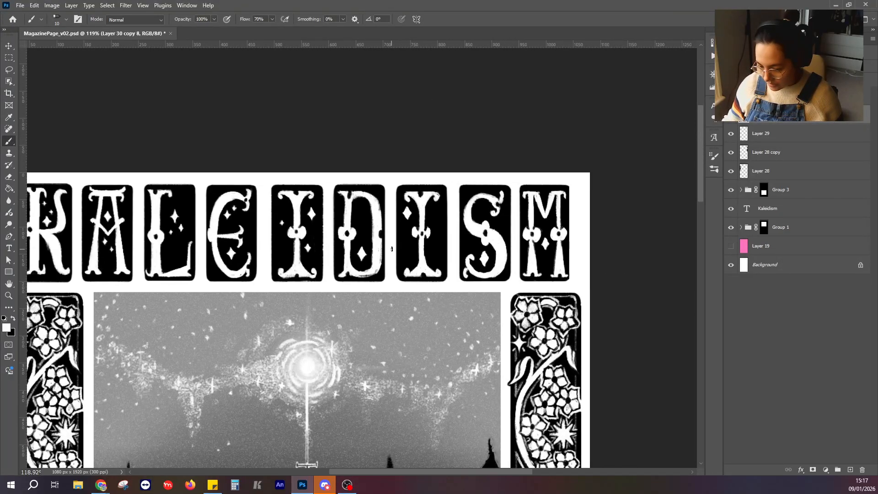
scroll(347, 229, up, 2)
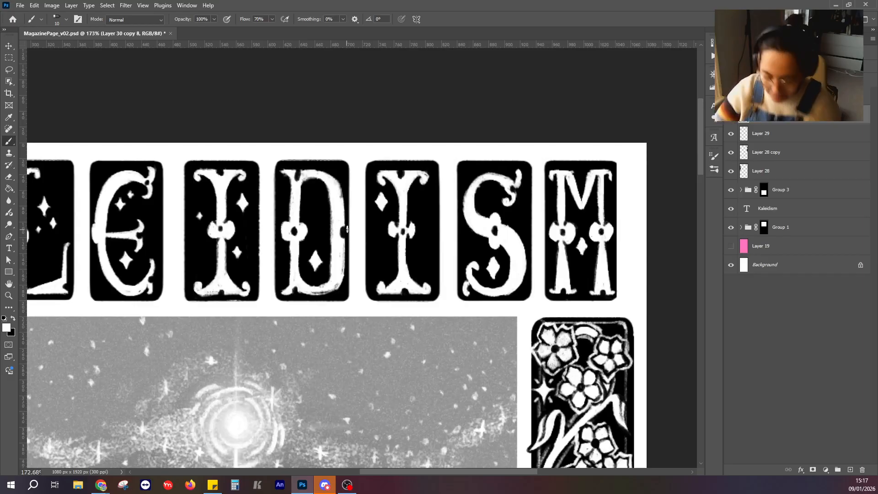
Paint two small white stars inside the D above its existing star and refine their outlines with black.
click(14, 319)
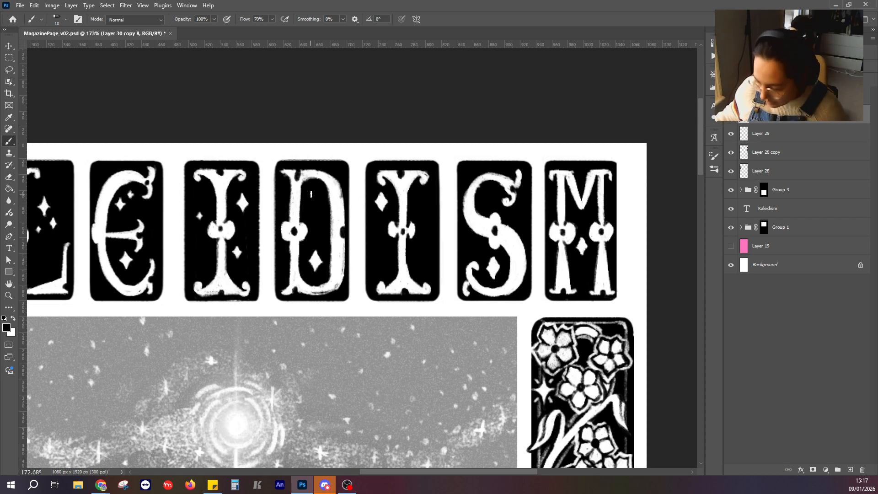
scroll(311, 195, up, 4)
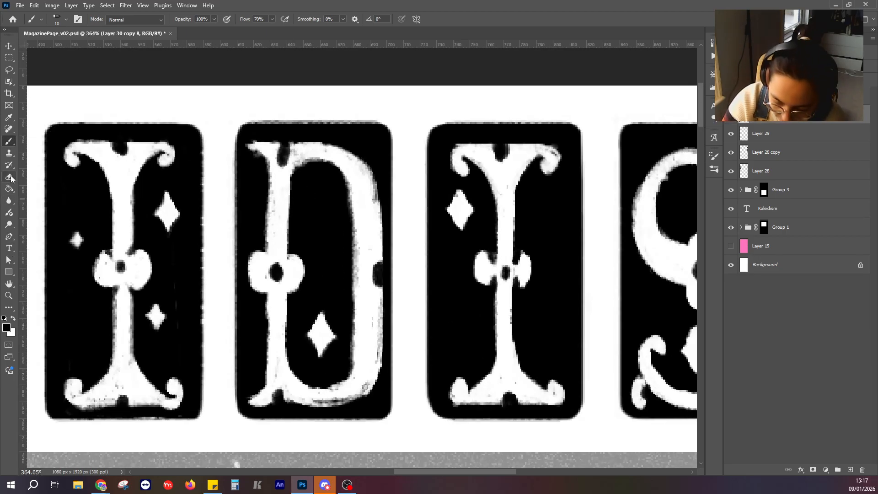
click(9, 177)
click(9, 141)
click(13, 318)
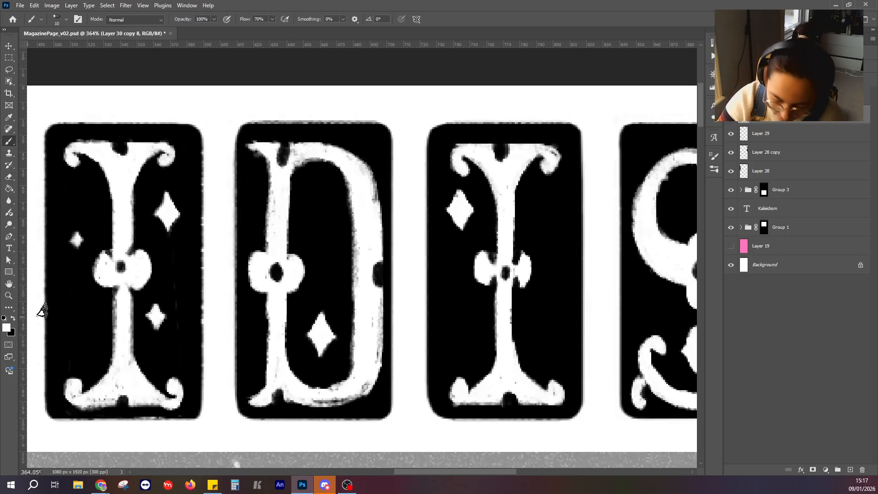
drag(318, 199, 326, 208)
mouse_move(327, 208)
mouse_down()
mouse_move(334, 198)
mouse_move(327, 200)
mouse_up()
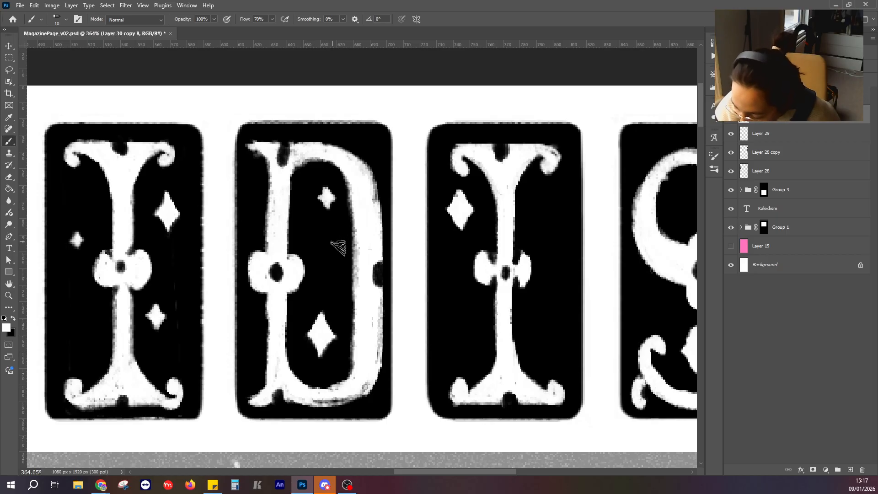
mouse_move(300, 242)
mouse_down()
mouse_move(309, 226)
mouse_move(320, 237)
mouse_move(312, 251)
mouse_move(302, 241)
mouse_move(314, 243)
mouse_up()
key(x)
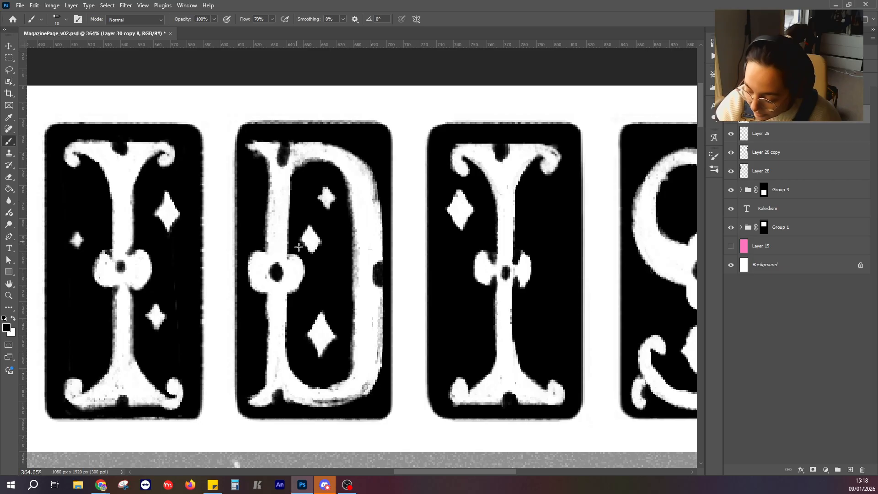
Paint two small white stars beside the second I, upper right and lower left of its stem, and sharpen their points with black.
drag(450, 270, 314, 225)
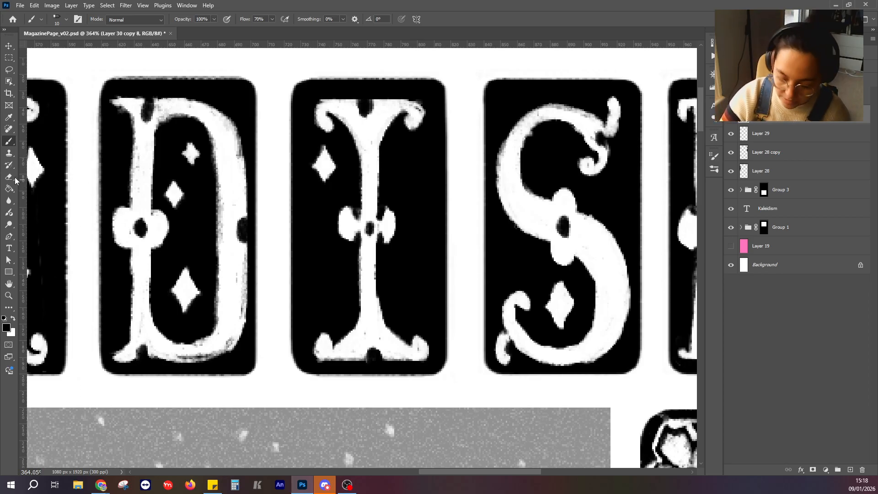
key(t)
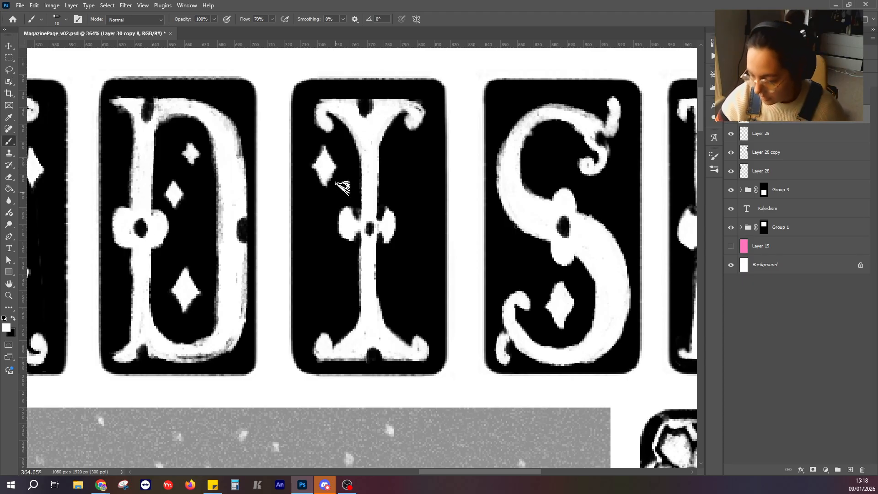
mouse_move(391, 176)
mouse_down()
mouse_move(366, 126)
mouse_move(392, 138)
mouse_move(392, 151)
mouse_move(395, 142)
mouse_up()
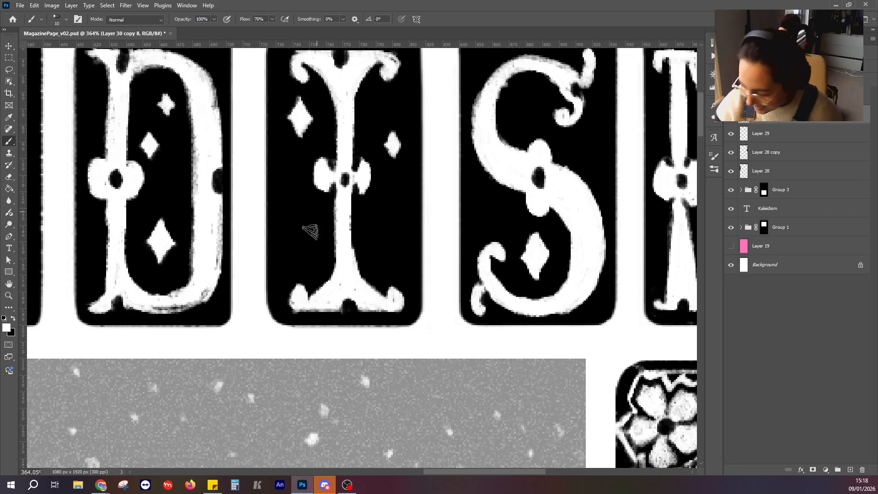
drag(313, 226, 318, 226)
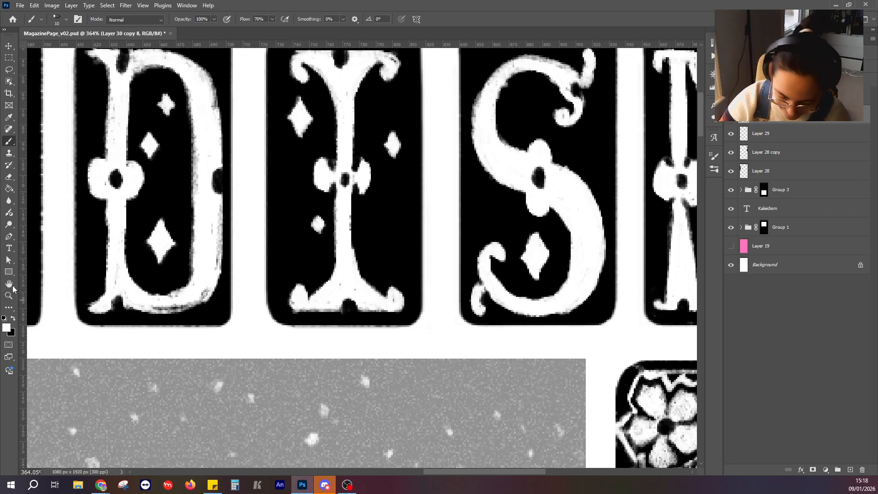
key(x)
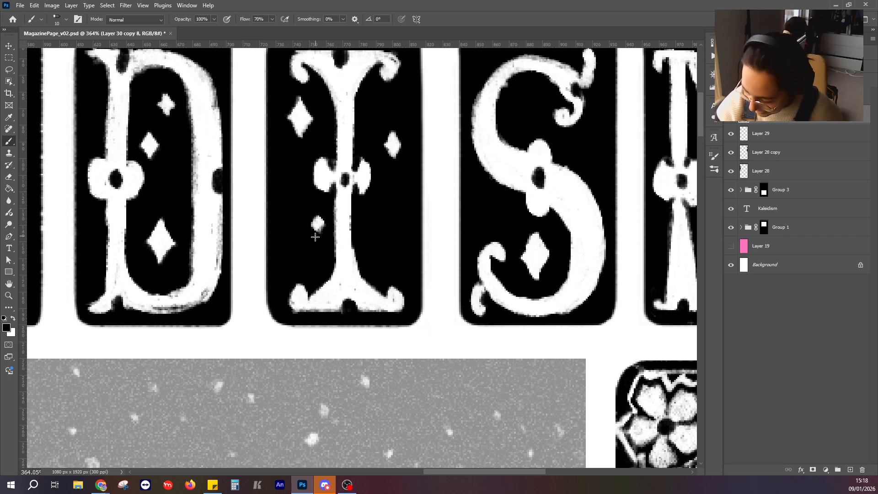
mouse_move(318, 215)
mouse_down()
mouse_move(324, 223)
mouse_move(312, 226)
mouse_up()
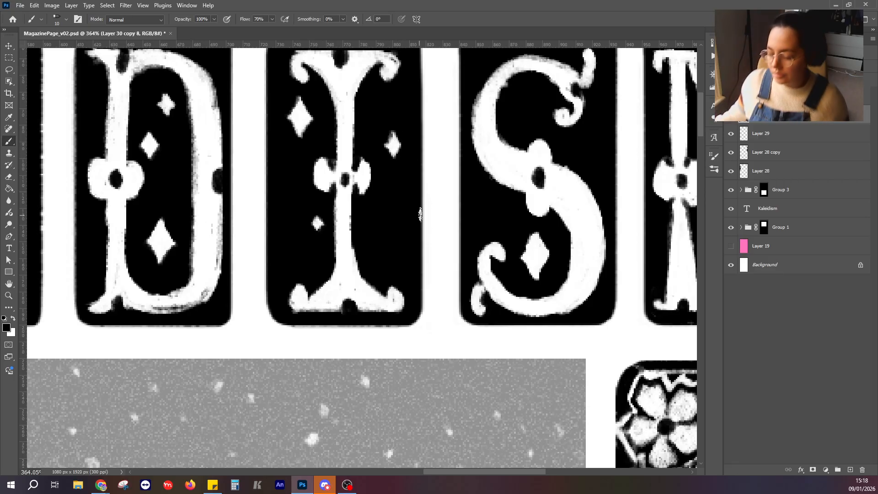
scroll(420, 214, down, 6)
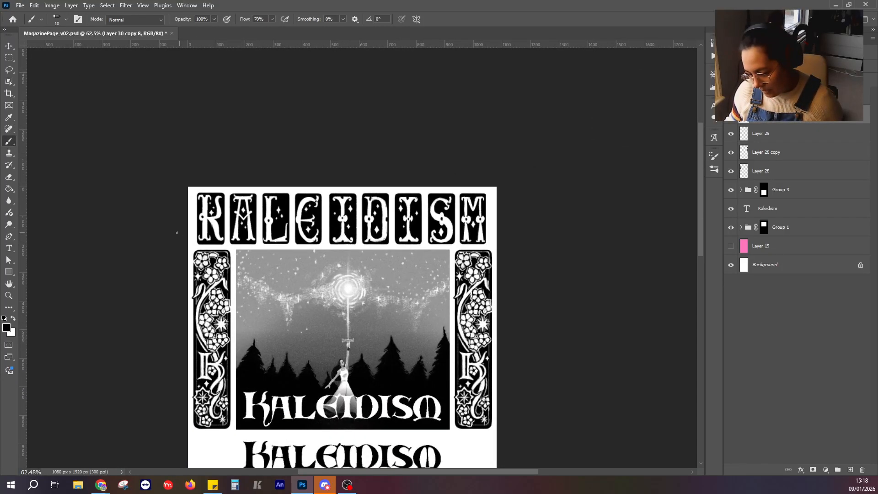
scroll(177, 233, up, 5)
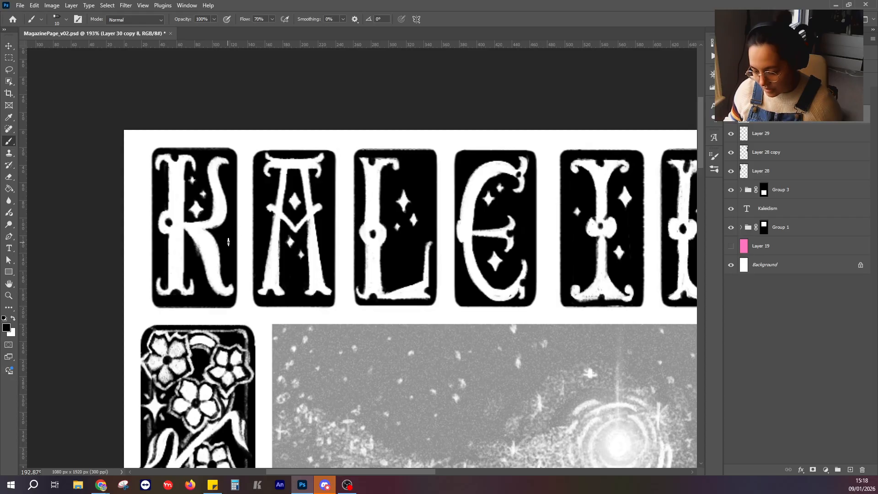
scroll(385, 236, down, 4)
scroll(381, 238, right, 5)
scroll(368, 246, up, 2)
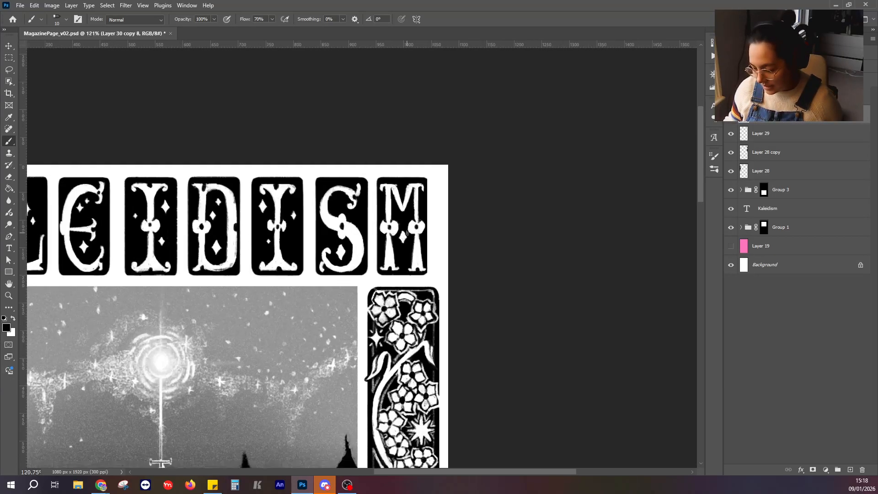
Paint two small white stars beside the S, in its upper-left corner and below its upper curl, and sharpen them with black.
scroll(407, 234, up, 5)
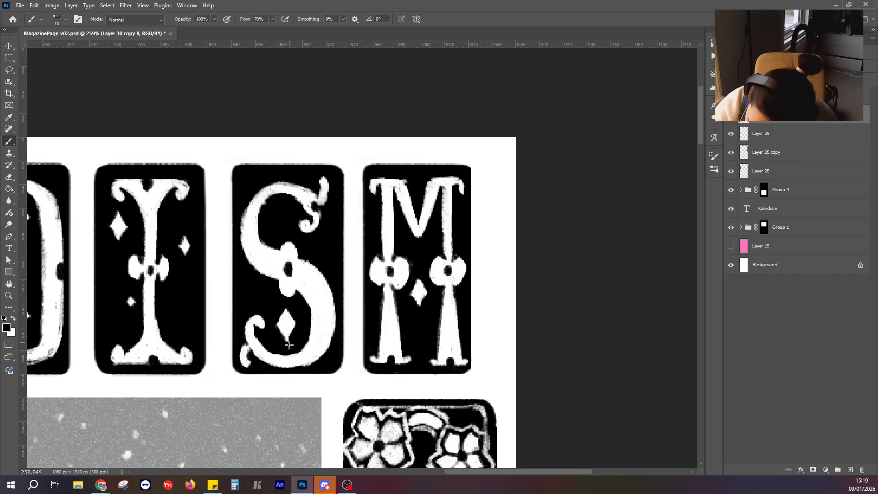
click(13, 319)
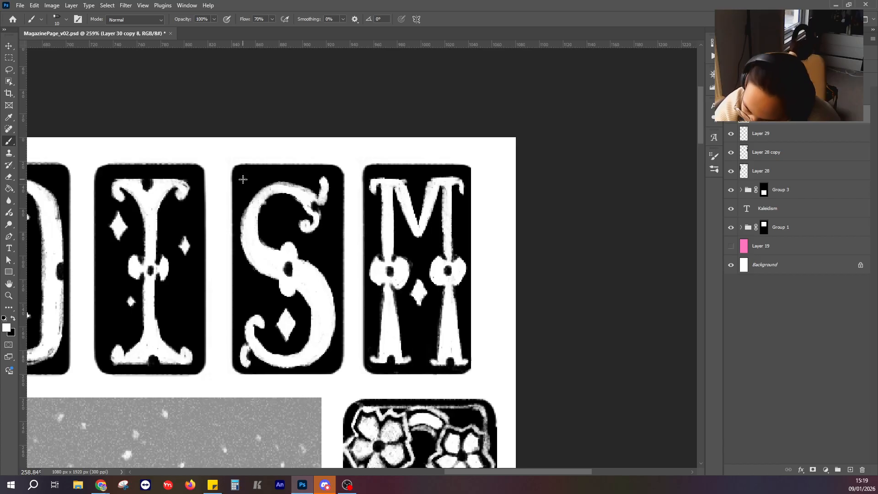
drag(245, 188, 245, 177)
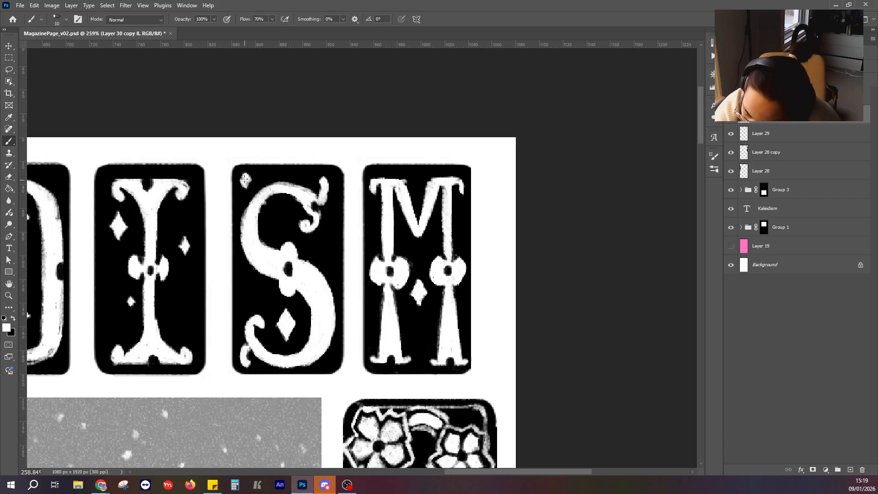
drag(317, 240, 319, 246)
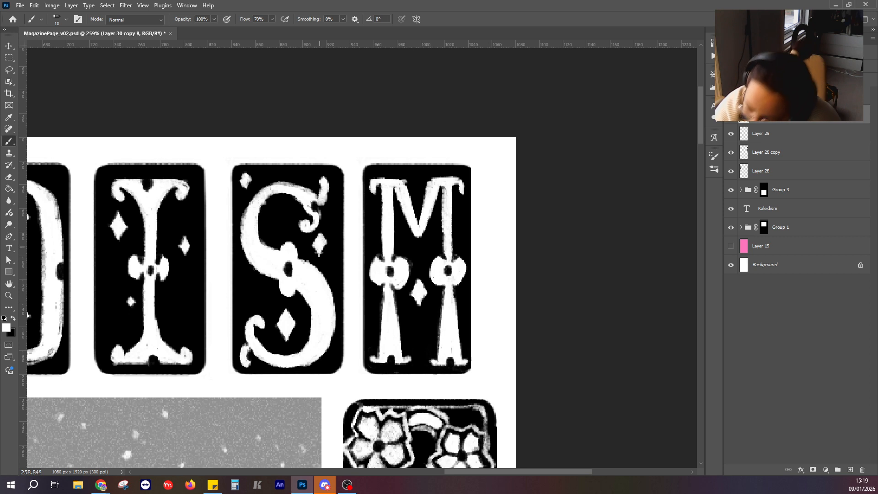
click(8, 176)
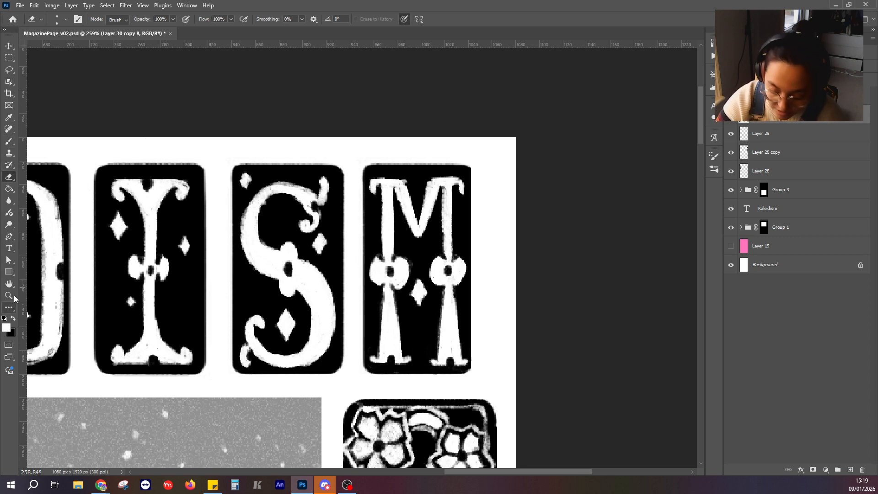
key(b)
click(13, 319)
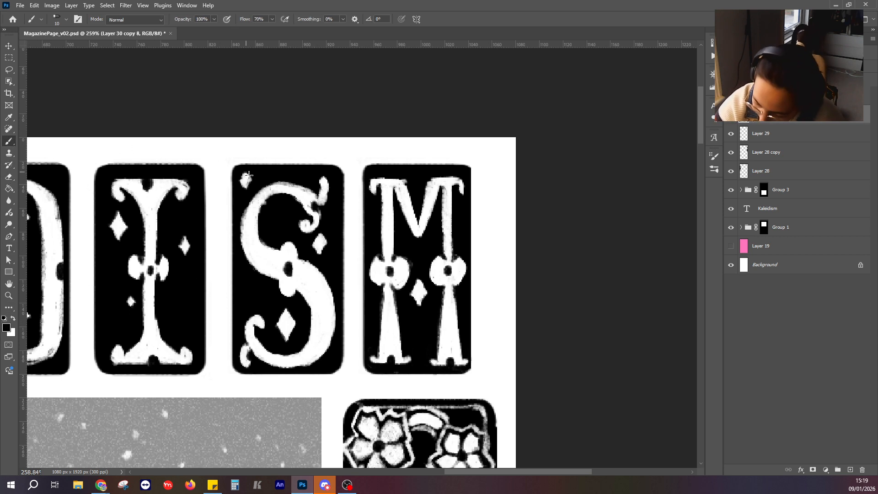
drag(253, 181, 244, 192)
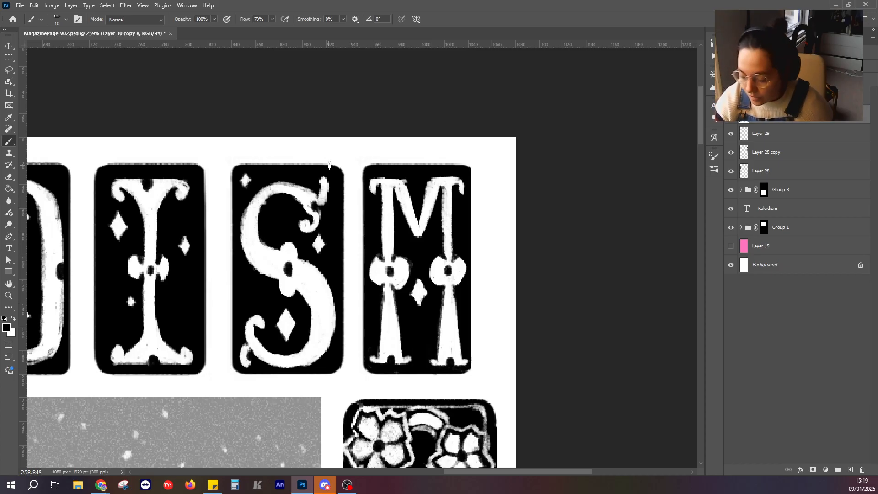
Paint small white stars beside the stems of the M.
click(15, 319)
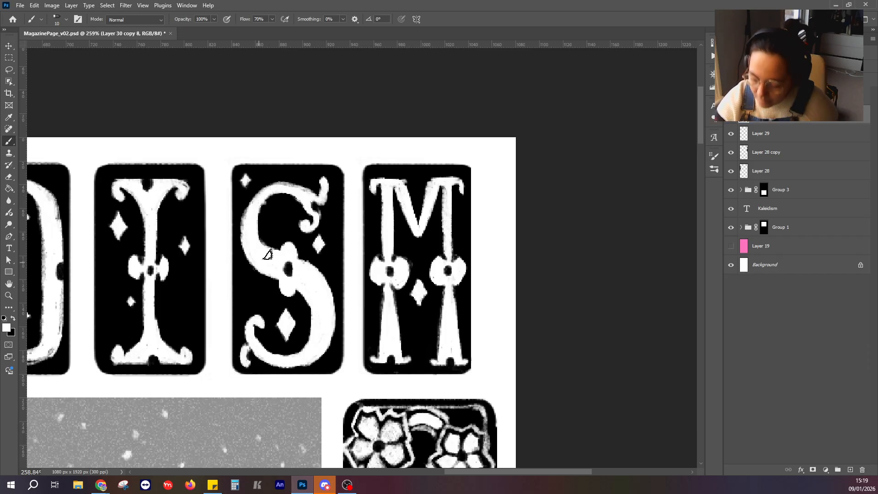
drag(416, 275, 365, 235)
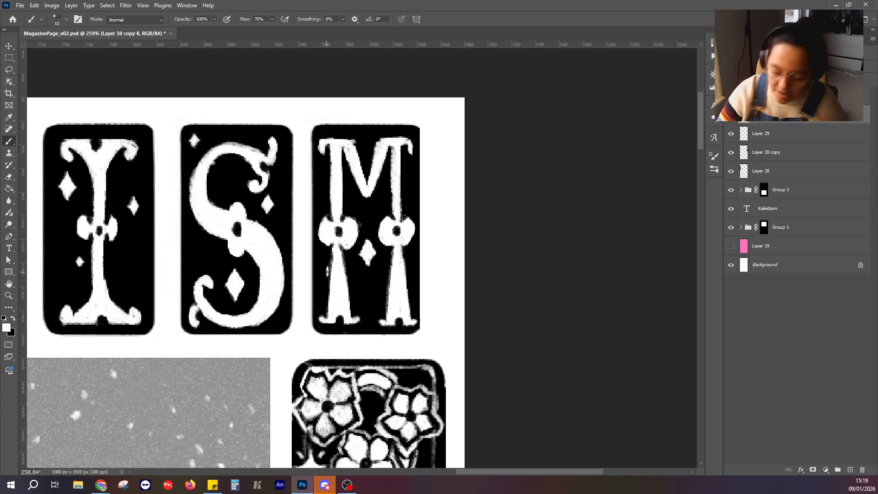
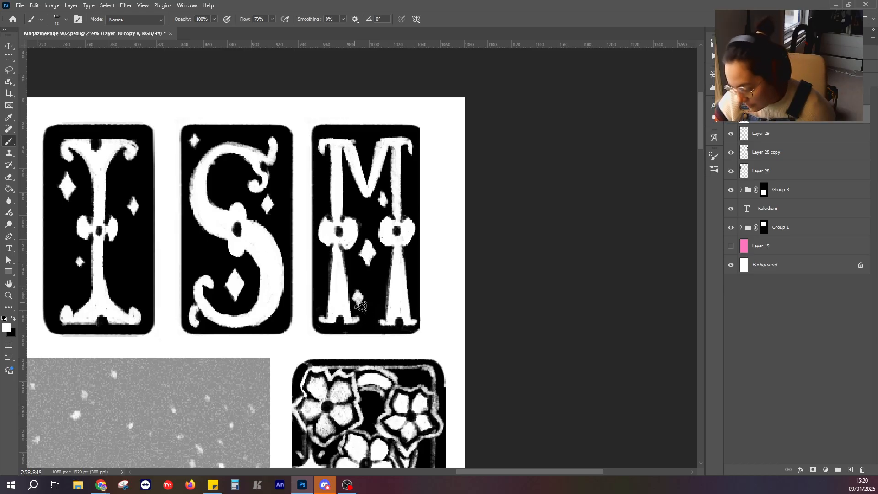
Sharpen the points of the small white stars beside the M's stems with black.
click(13, 319)
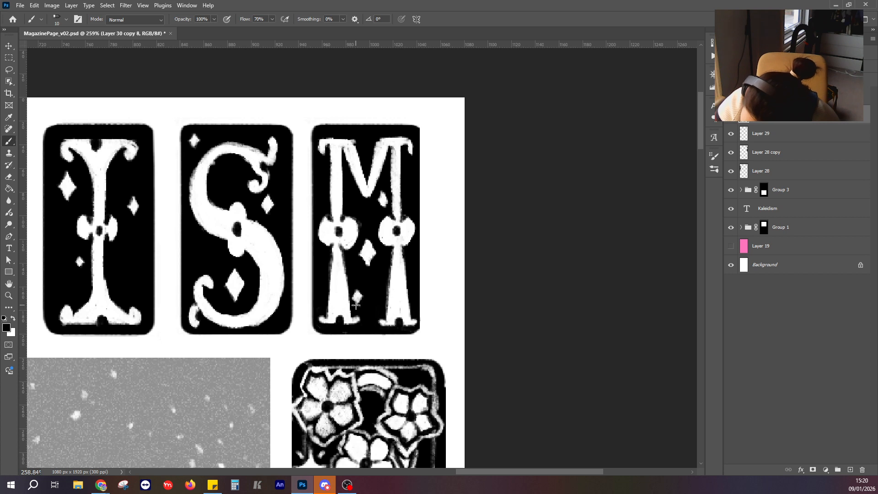
drag(356, 305, 359, 291)
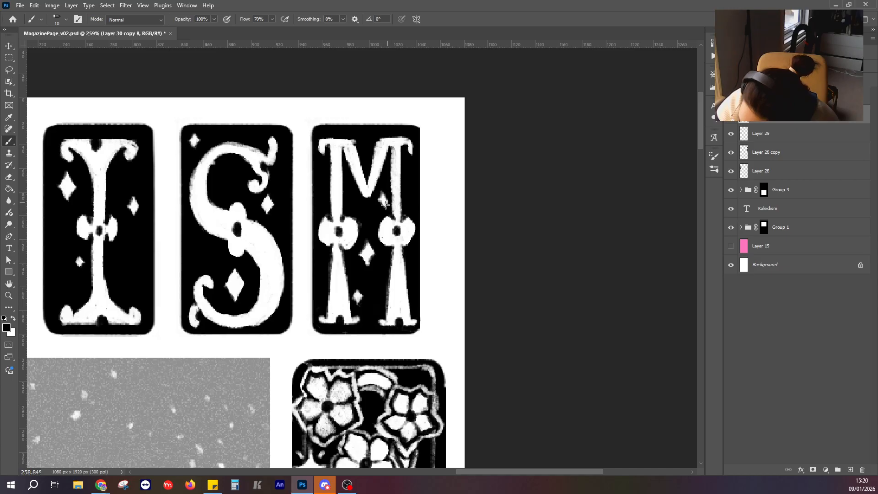
scroll(282, 283, down, 6)
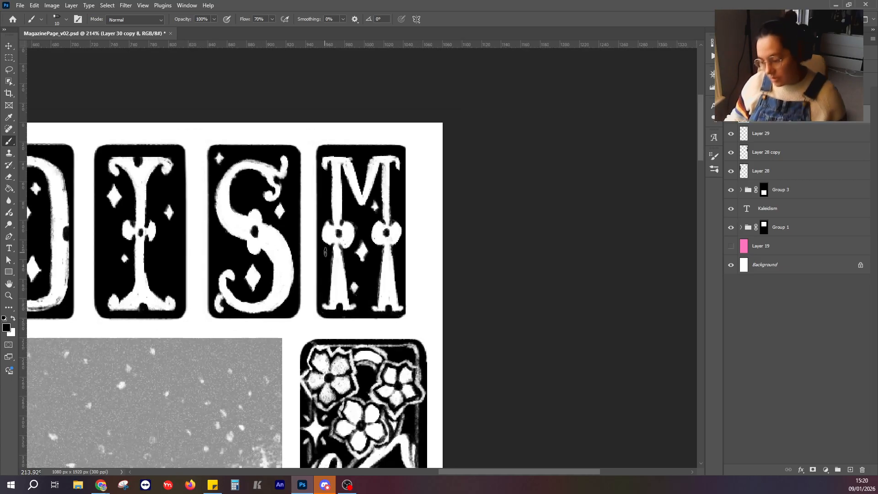
Paint a thin black frame with cut corners around the whole row of KALEIDISM letter tiles.
drag(247, 341, 432, 302)
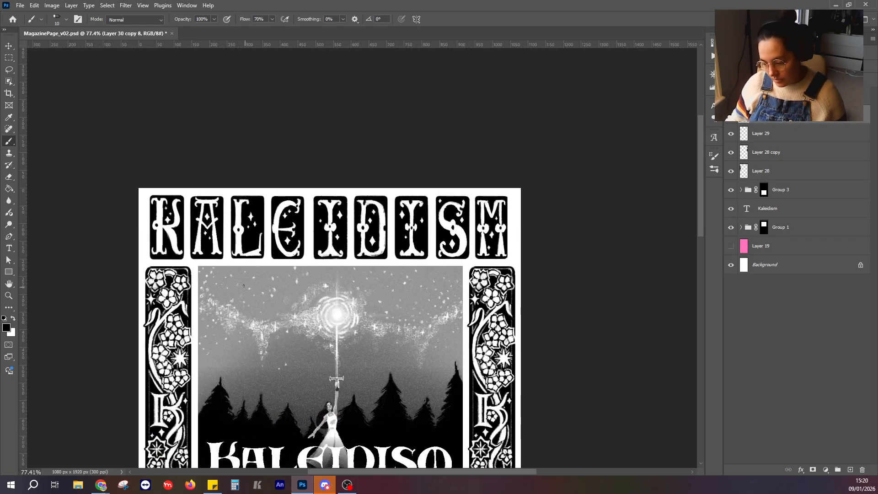
scroll(359, 295, down, 4)
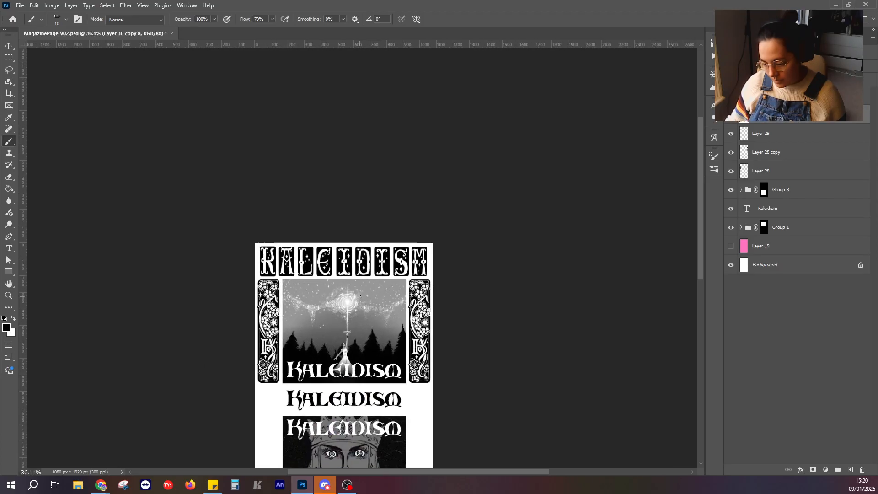
scroll(360, 296, up, 3)
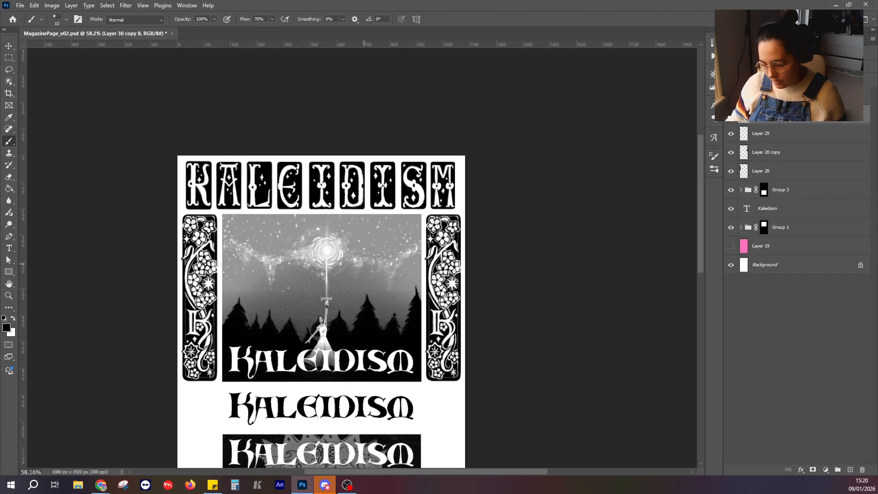
click(9, 46)
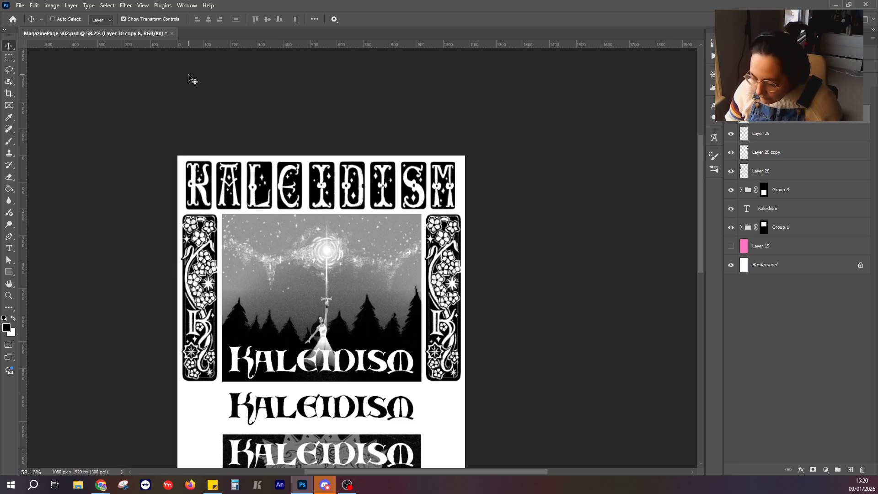
click(8, 143)
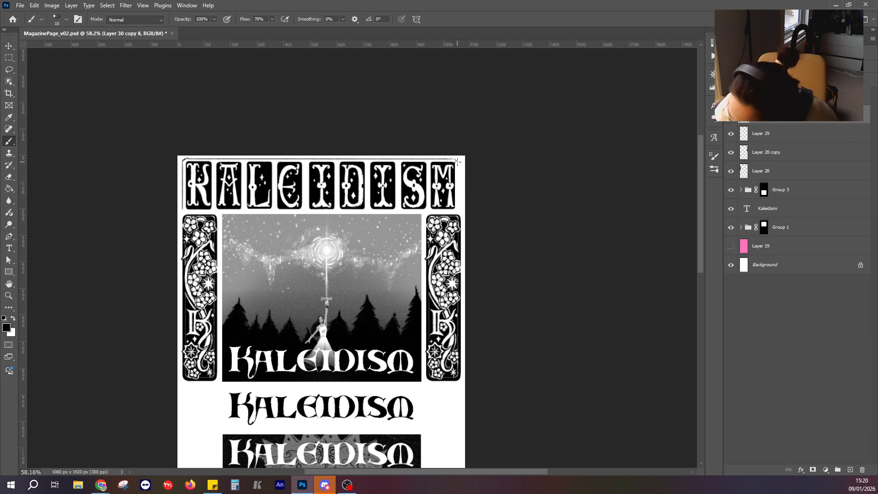
mouse_move(457, 162)
mouse_down()
mouse_move(458, 212)
mouse_move(184, 210)
mouse_up()
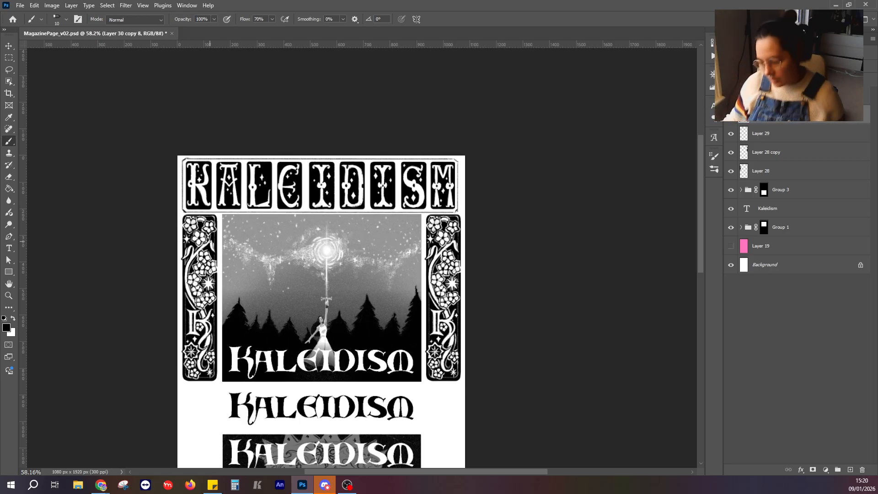
Select the last five letter tiles, I, D, I, S and M, and nudge them left to tighten the gap after the E.
scroll(287, 208, up, 2)
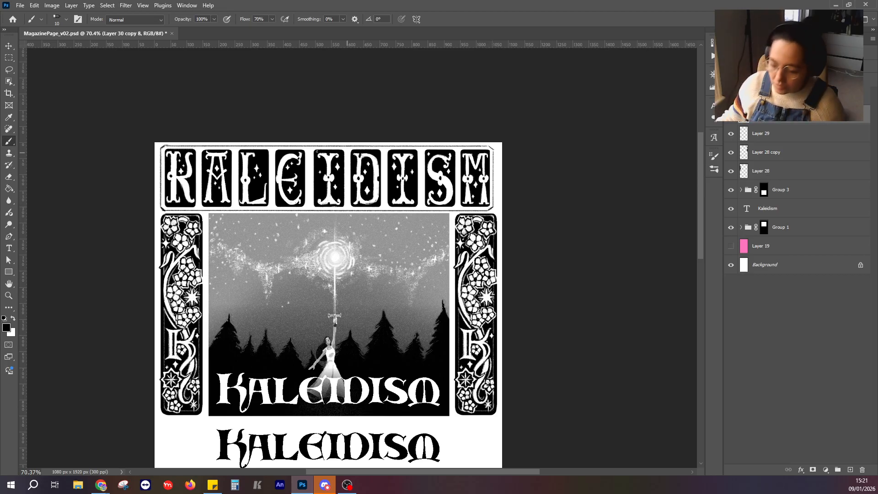
scroll(217, 161, up, 3)
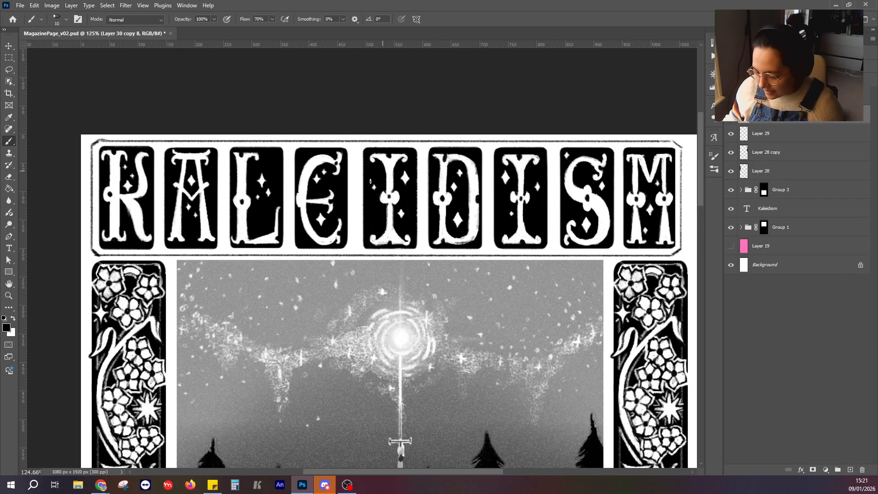
click(10, 57)
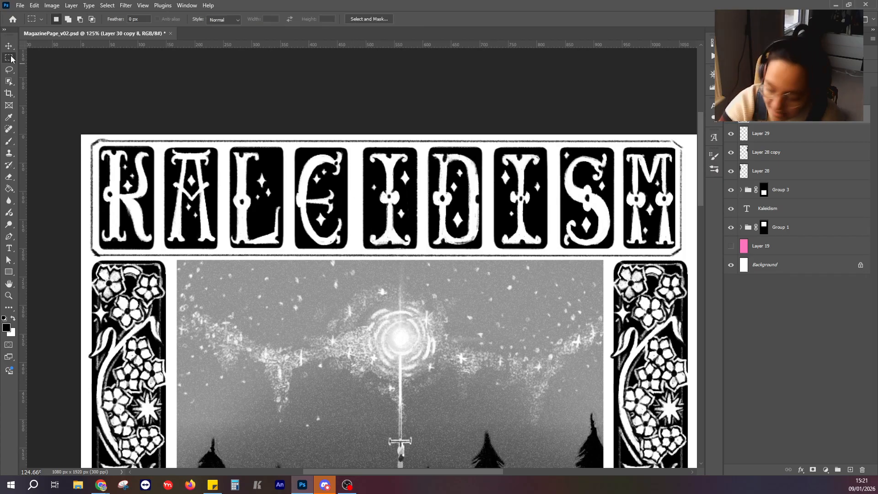
drag(415, 140, 366, 134)
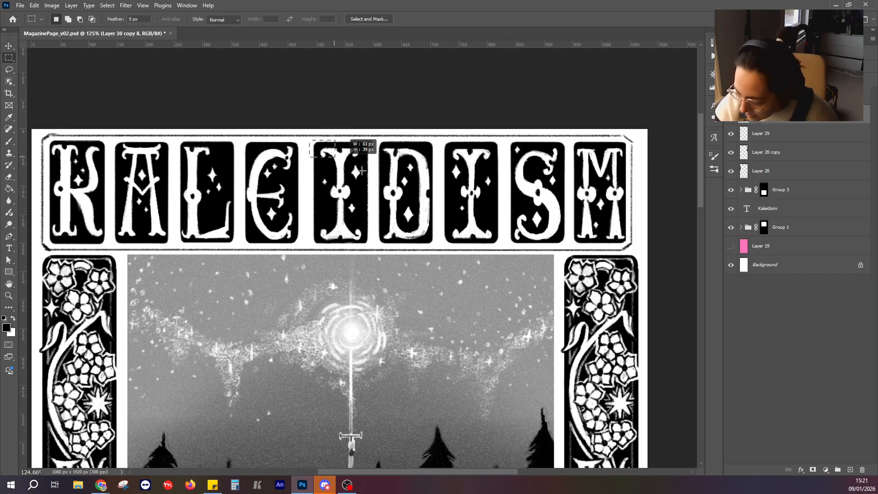
drag(608, 240, 628, 245)
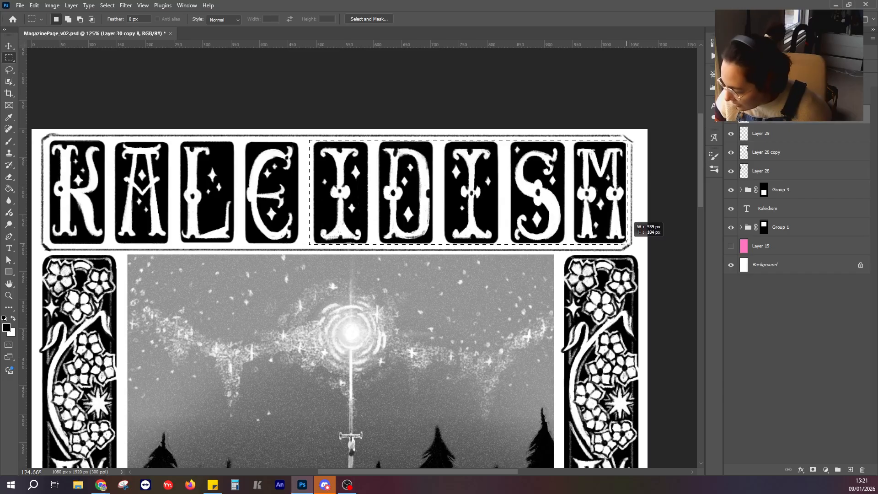
click(10, 49)
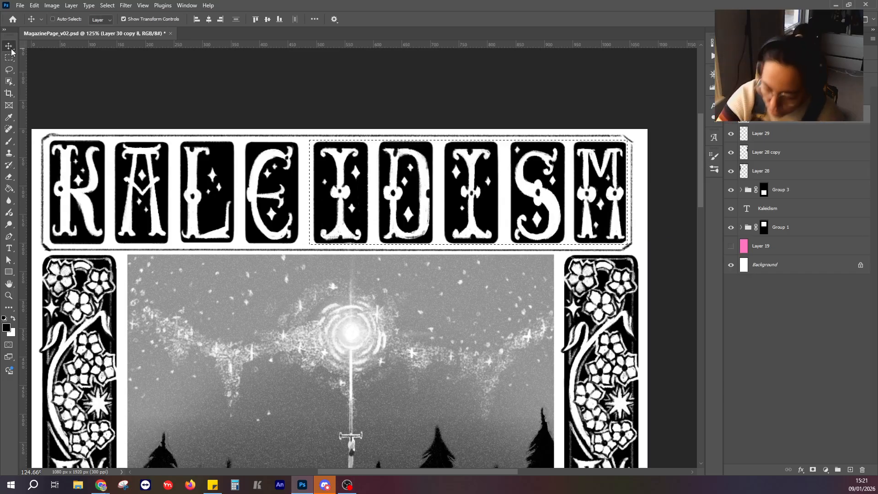
key(Left)
key(Left)
key(Left)
key(Left)
key(Left)
key(Left)
key(Left)
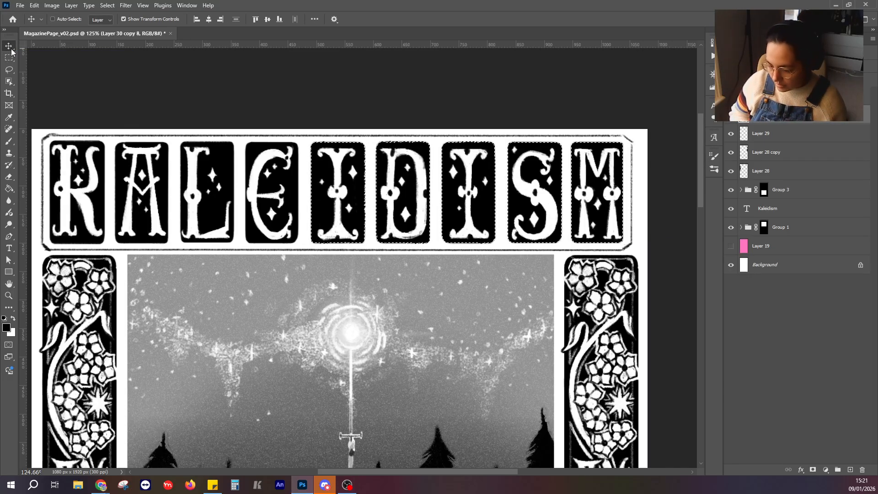
key(Left)
key(Left)
key(Left)
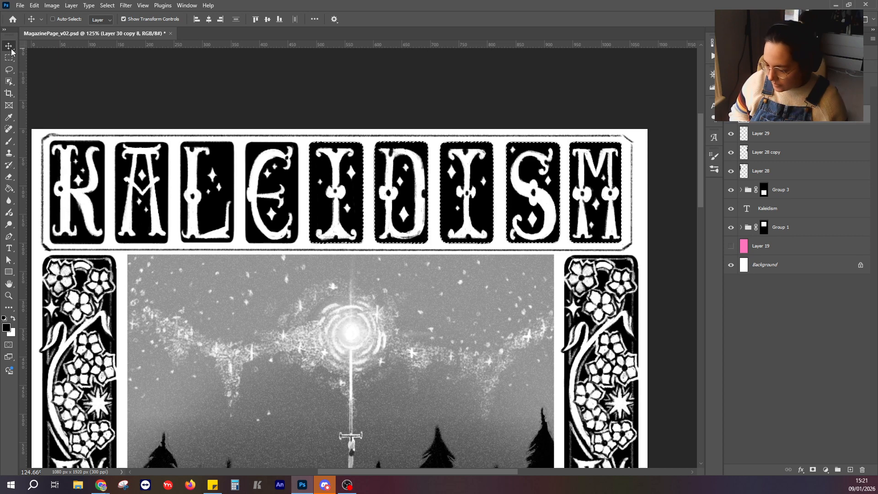
key(Left)
key(Left)
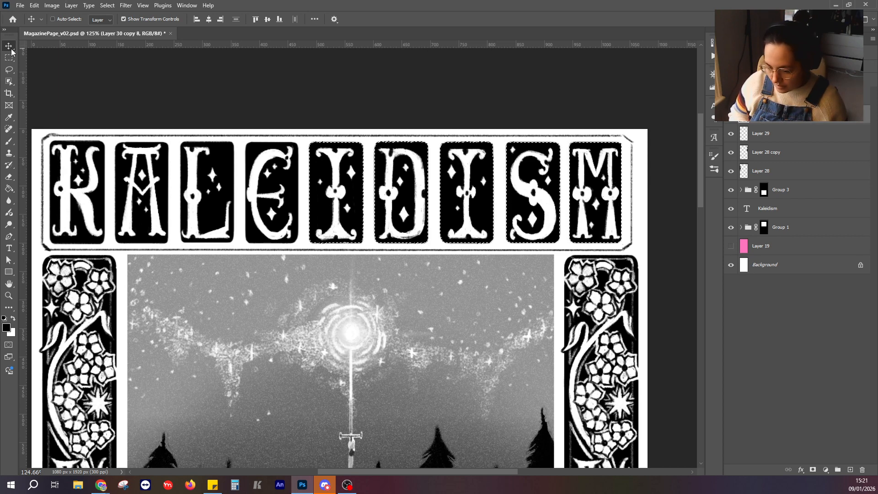
key(Right)
key(Right)
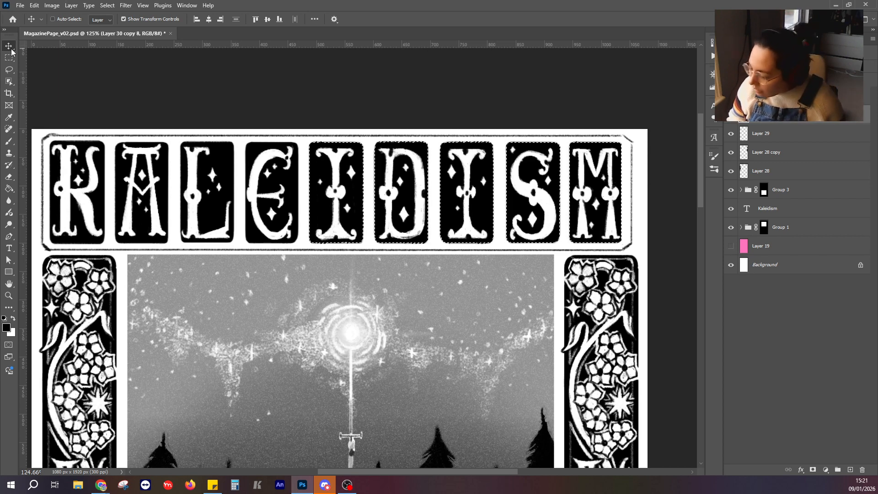
Select the last three letter tiles, I, S and M, and nudge them left closer to the D.
click(8, 57)
click(442, 148)
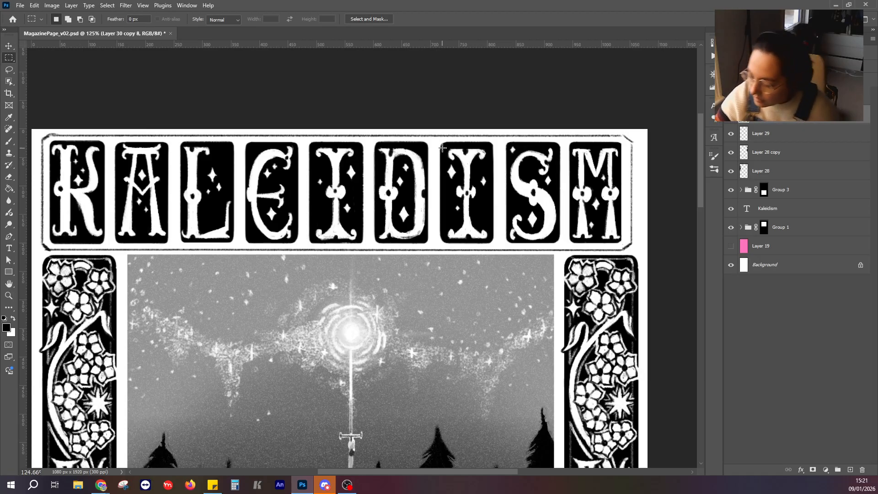
drag(437, 138, 625, 245)
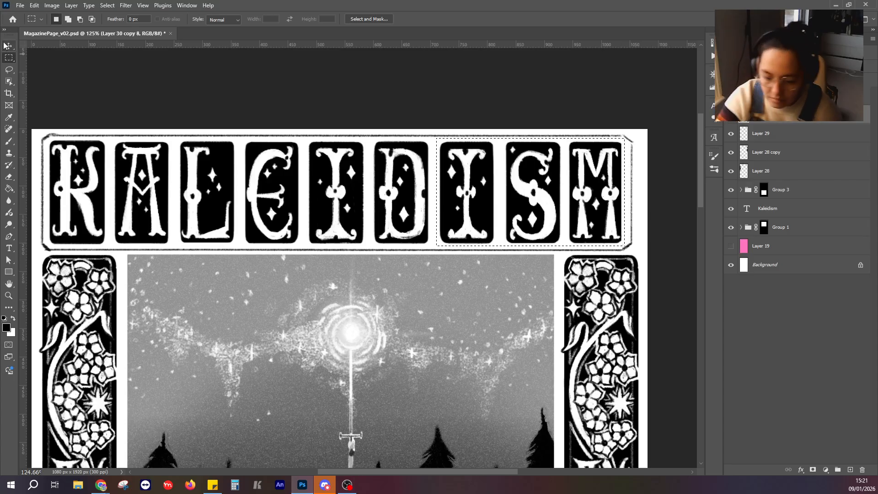
key(v)
key(Left)
key(Left)
key(Left)
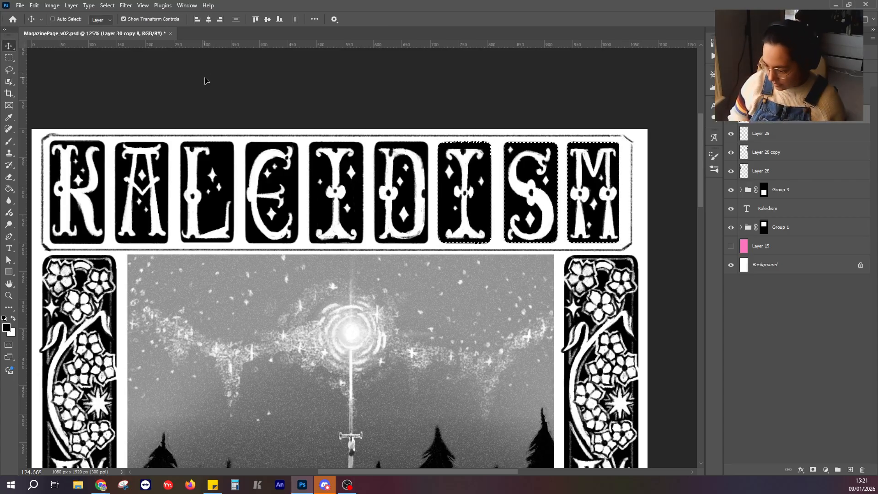
Select the S and M tiles, nudge them left closer to the second I, and clear the selection.
click(10, 61)
click(120, 65)
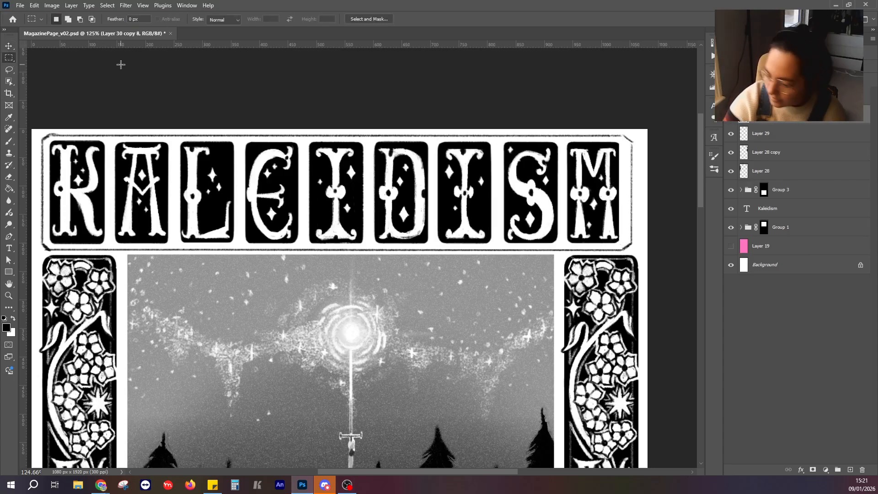
drag(534, 196, 621, 246)
click(9, 46)
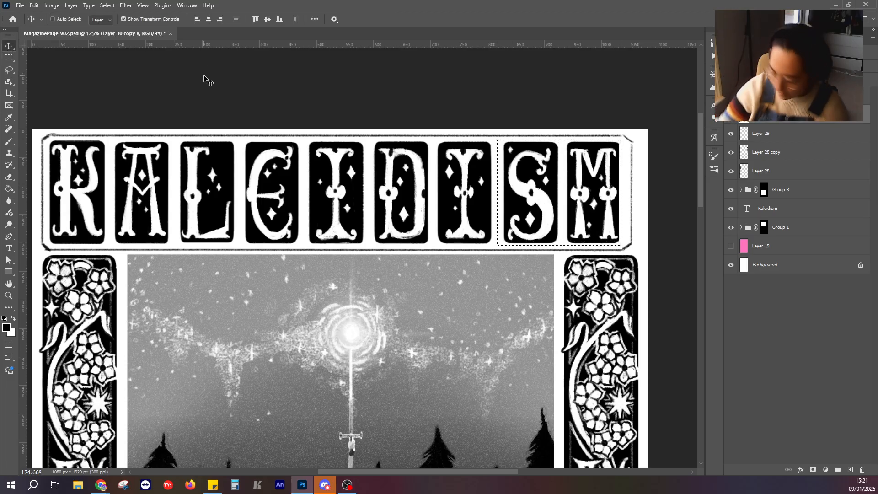
key(Left)
key(Left)
key(Left)
key(Left)
key(Left)
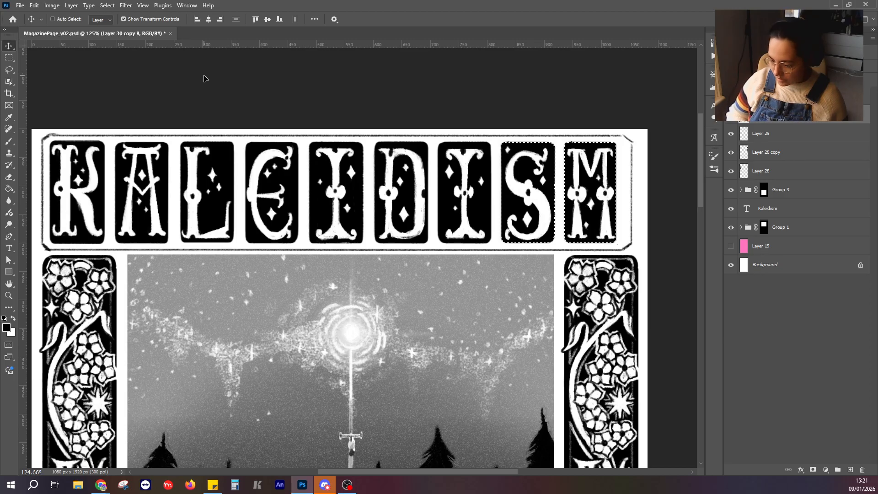
key(m)
key(ctrl+d)
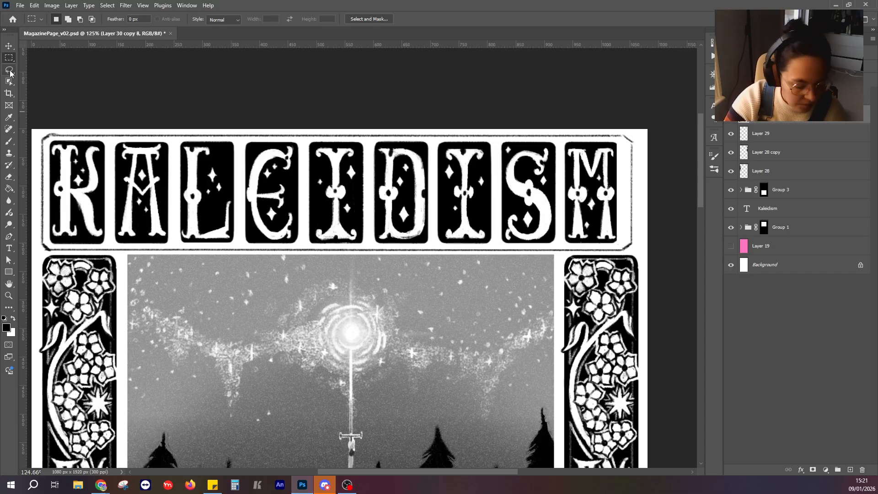
Repaint the frame's right edge and cut corners closer to the M tile and remove the old outer lines.
click(10, 143)
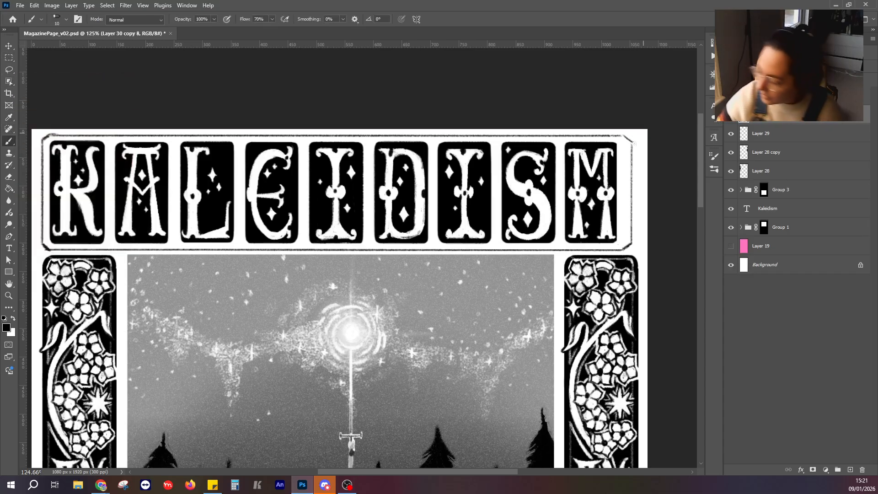
drag(627, 139, 627, 272)
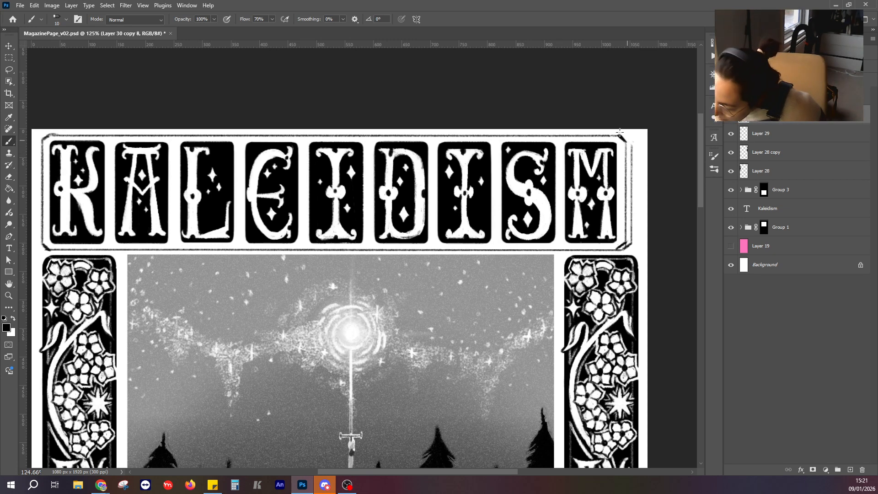
mouse_move(629, 167)
mouse_down()
mouse_move(633, 243)
mouse_move(625, 248)
mouse_up()
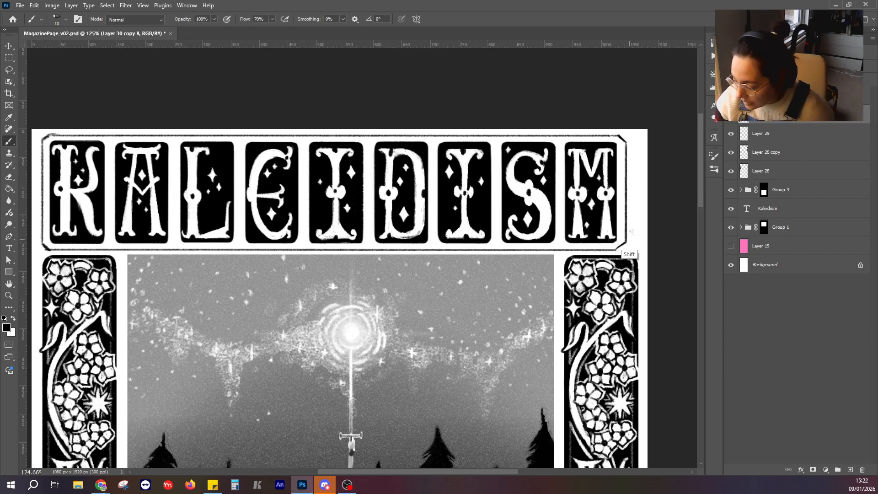
mouse_move(618, 135)
mouse_down()
mouse_move(43, 138)
mouse_move(39, 202)
mouse_move(43, 245)
mouse_move(52, 252)
mouse_move(623, 241)
mouse_up()
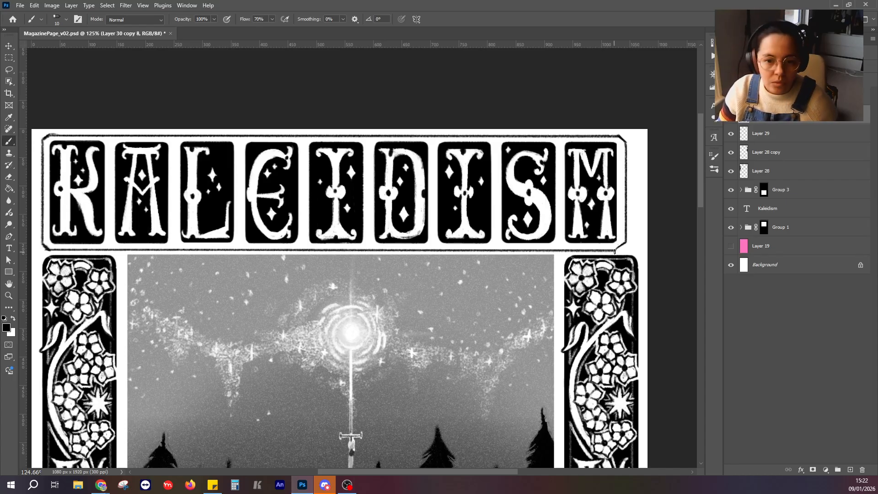
Paint a small black dot outside each of the four cut corners of the title frame.
drag(616, 216, 526, 166)
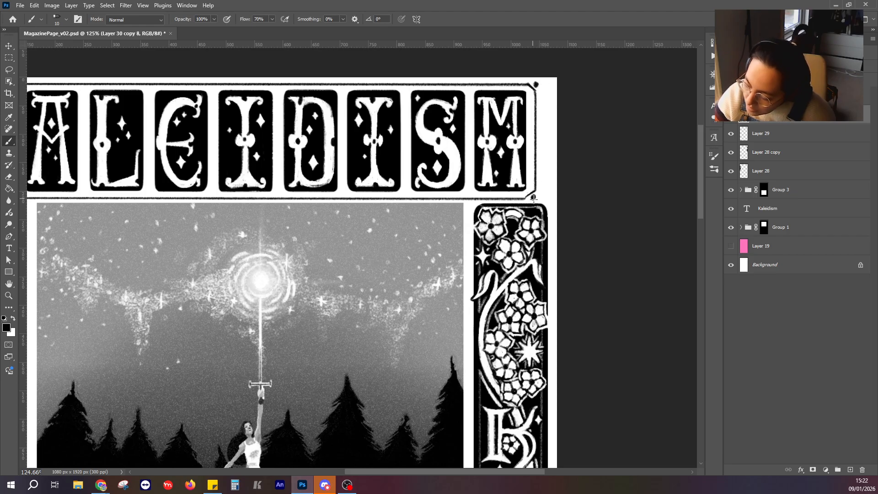
drag(193, 136, 336, 163)
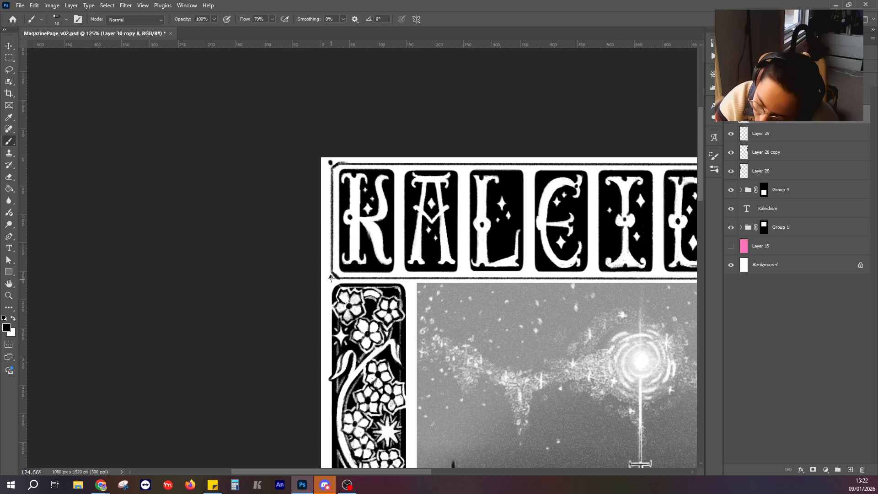
drag(561, 241, 376, 183)
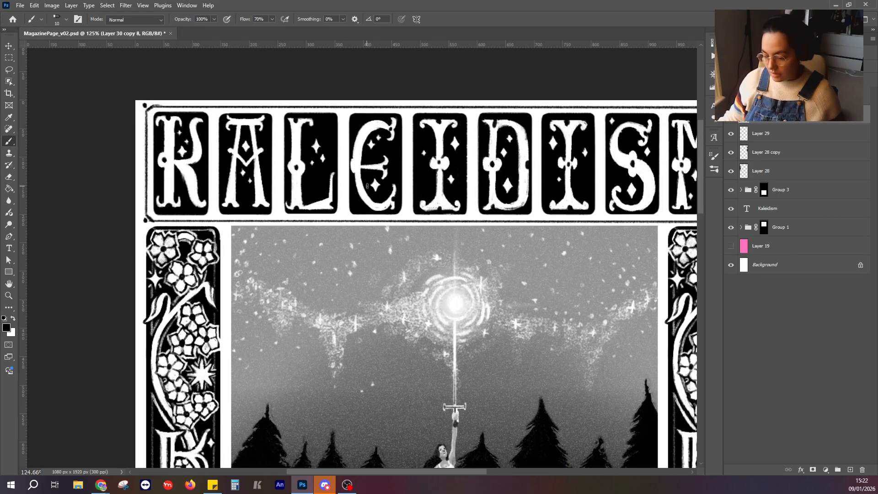
Toggle the visibility of Group 3, the Kaleidism text and Group 1 to identify the group holding the forest picture.
scroll(361, 204, down, 10)
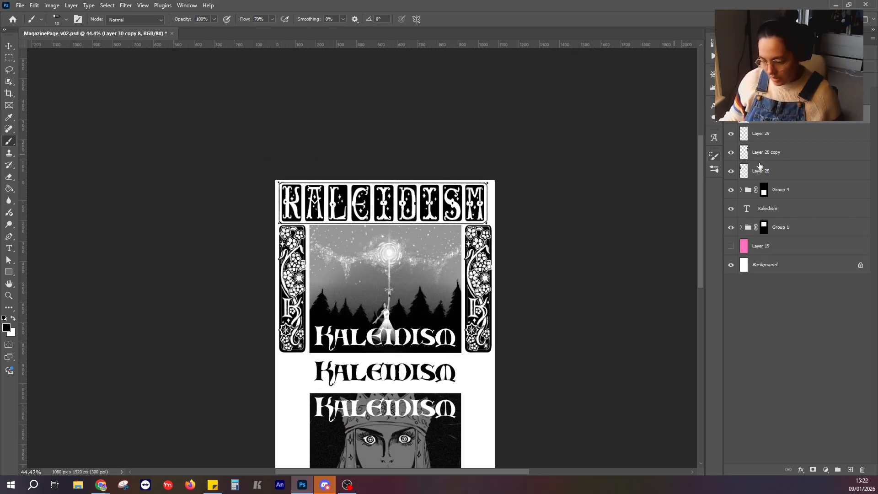
click(9, 45)
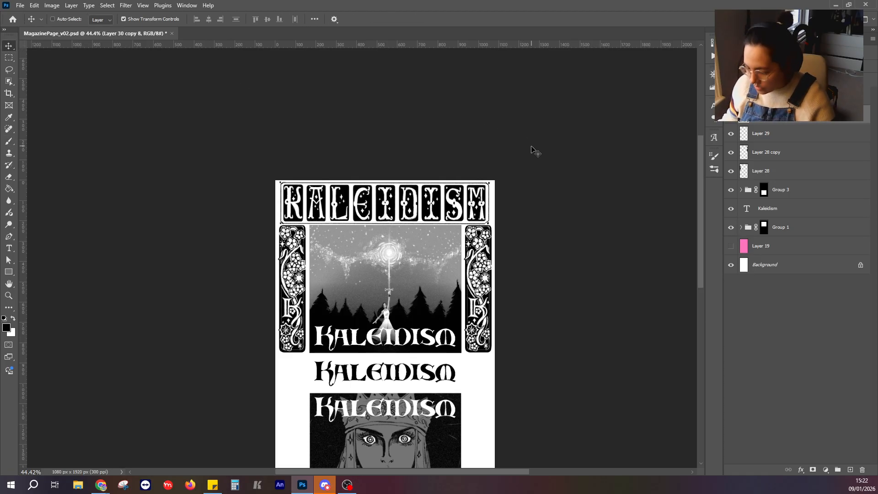
key(m)
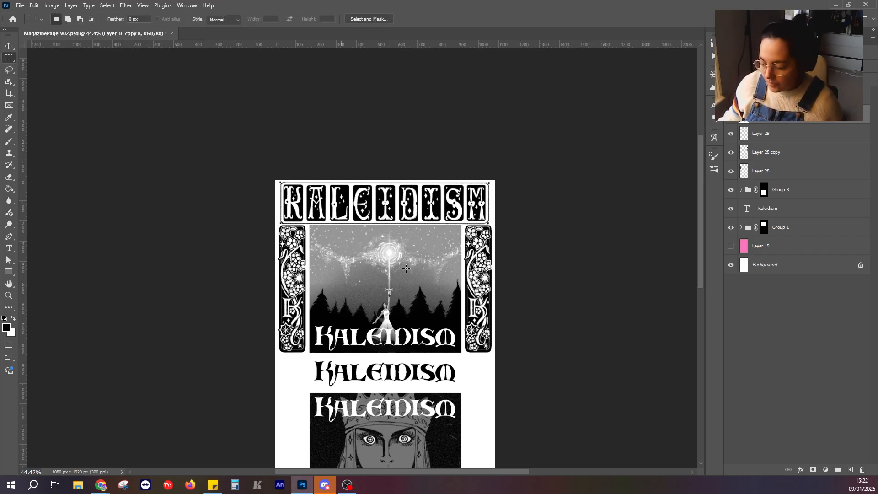
drag(420, 274, 374, 160)
scroll(365, 256, up, 2)
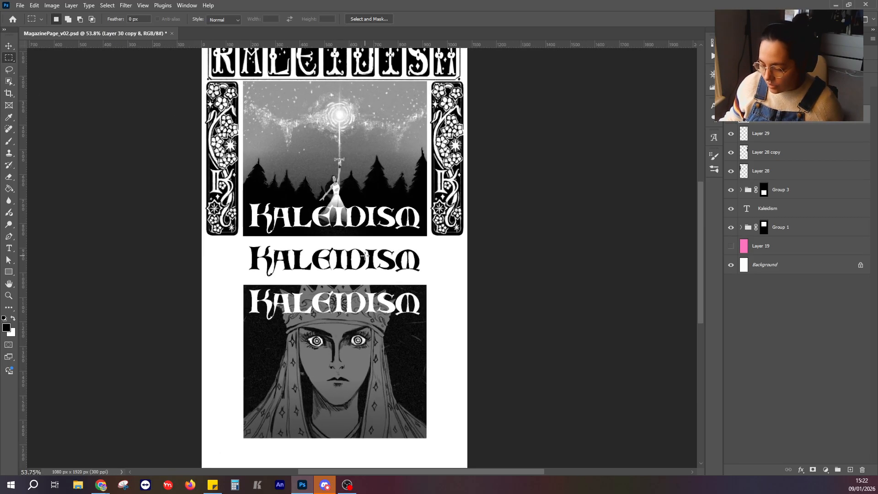
scroll(365, 255, up, 2)
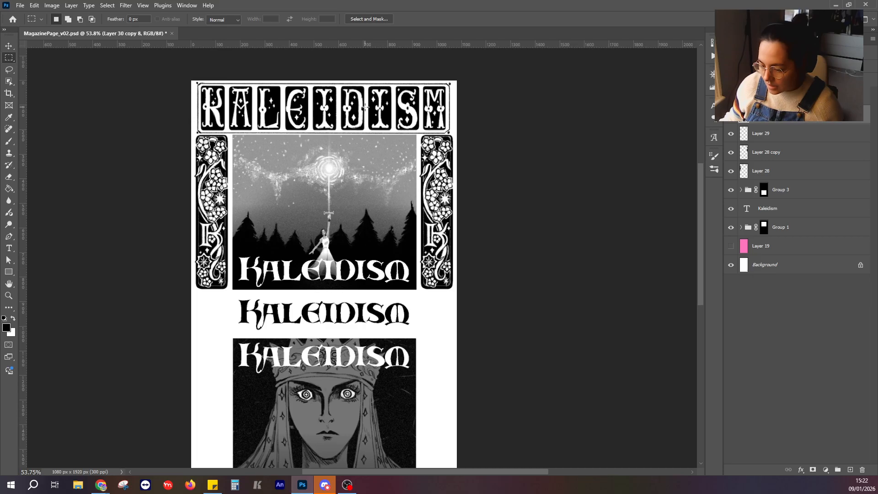
click(9, 46)
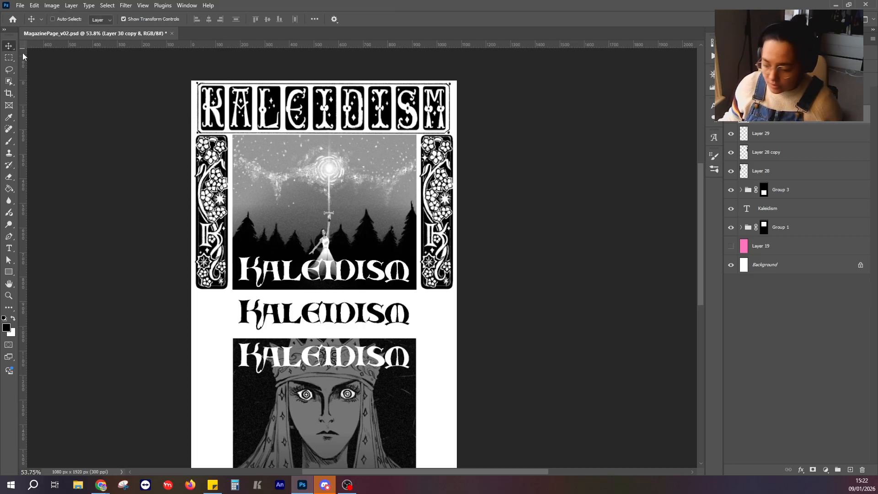
click(811, 195)
key(x)
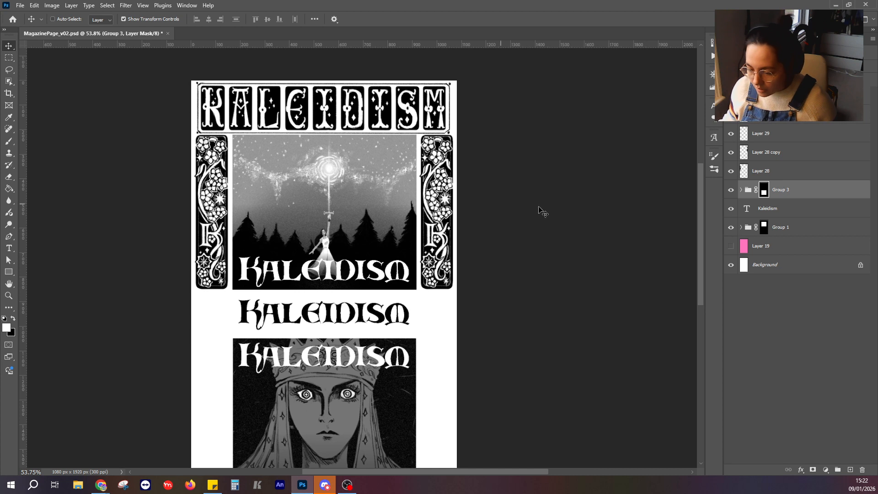
click(731, 194)
click(730, 194)
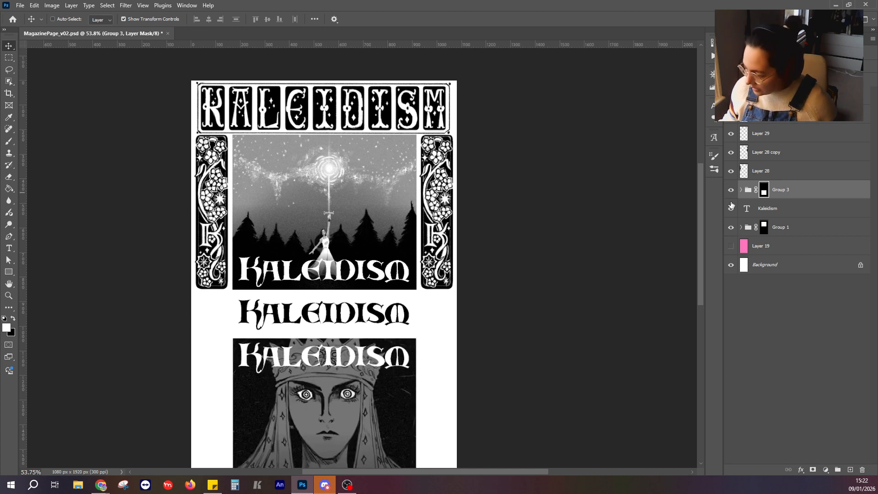
click(730, 209)
click(731, 209)
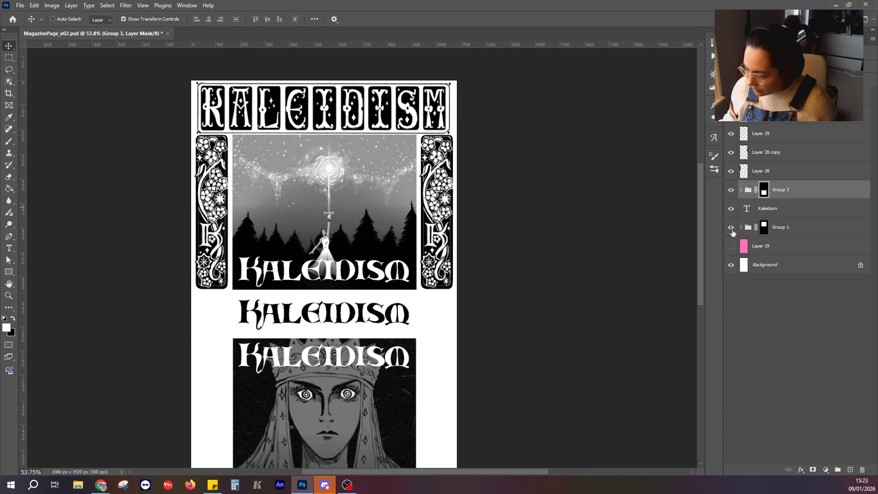
click(731, 227)
click(731, 227)
Nudge Group 1, the forest picture, 10 px down to widen the gap beneath the title frame.
click(804, 228)
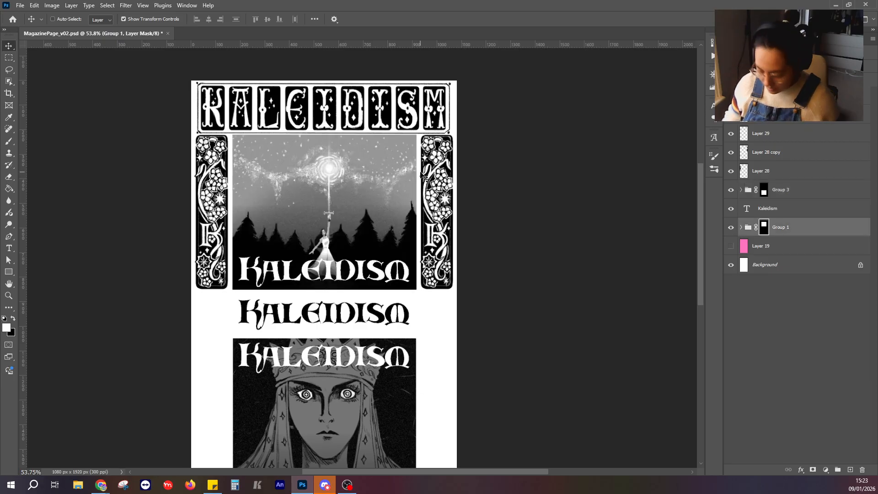
key(shift+Down)
key(shift+Down)
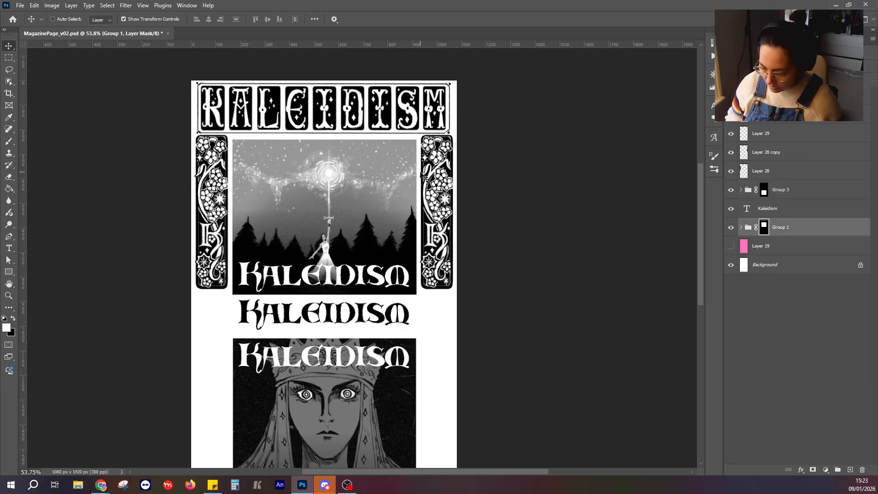
key(shift+Up)
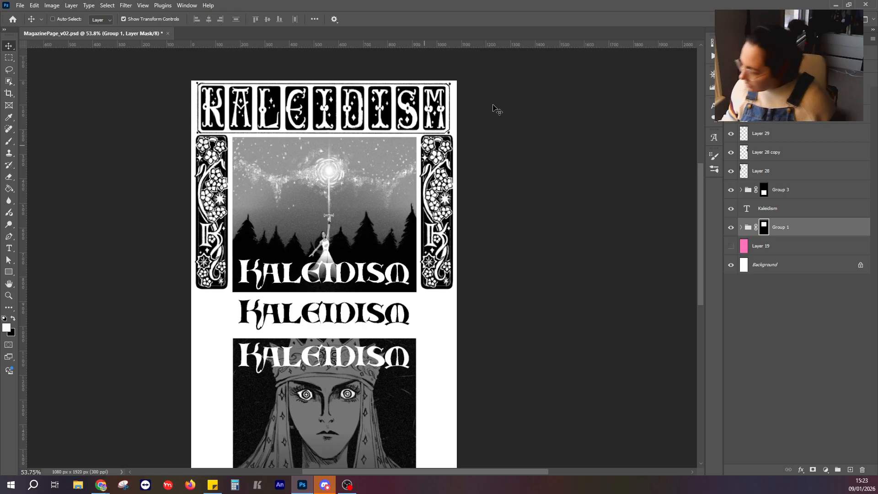
Select Layer 28 and Layer 28 copy, the two floral side panels, and nudge them 10 px down level with the forest picture.
click(799, 152)
shift+click(799, 171)
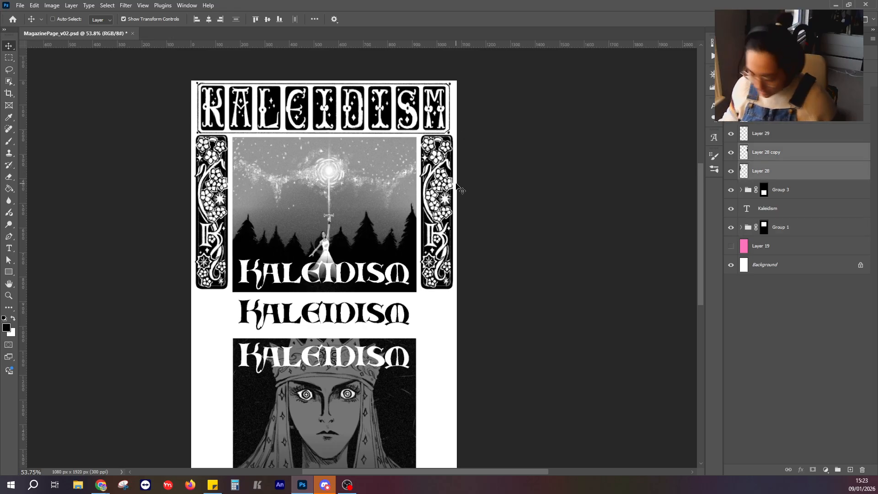
key(shift+Down)
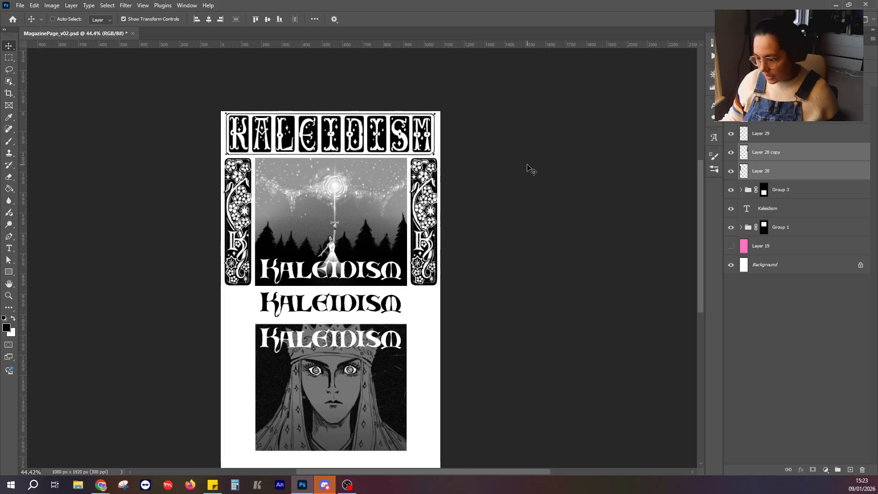
Add a layer above Layer 30 copy 8 and paint thin black horizontal lines above and below the middle Kaleidism text across the page.
scroll(506, 240, down, 3)
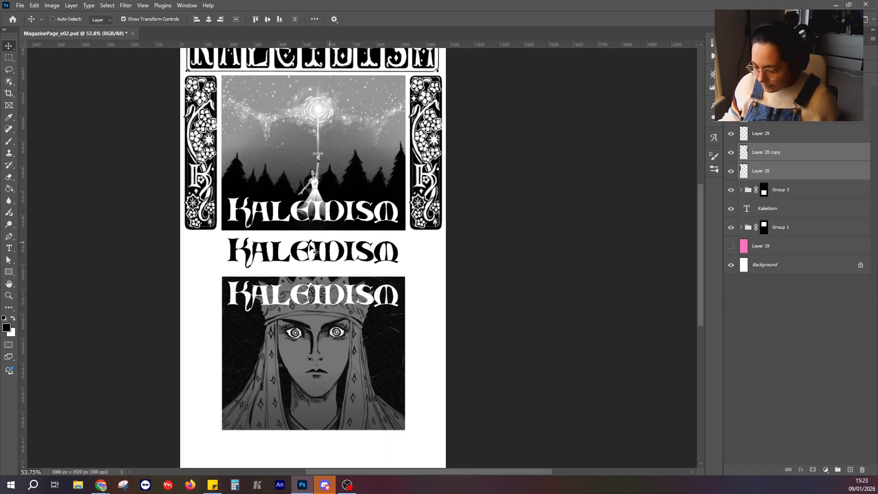
click(798, 96)
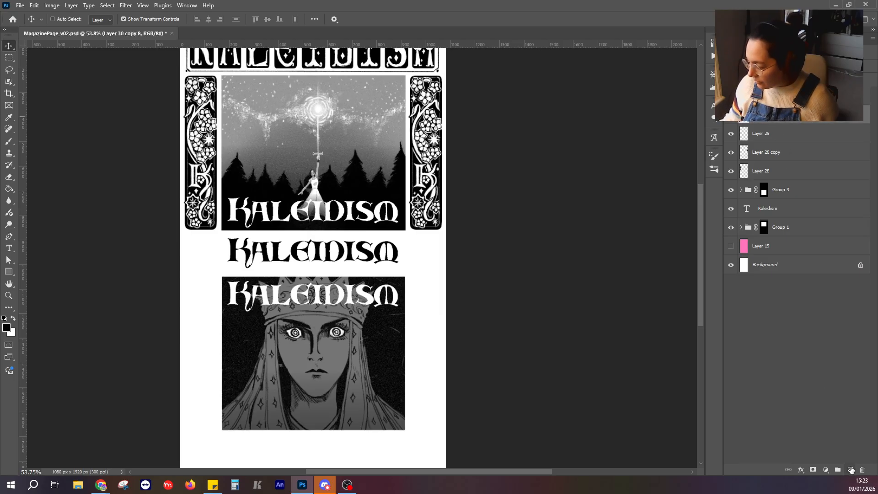
click(851, 469)
scroll(454, 326, down, 2)
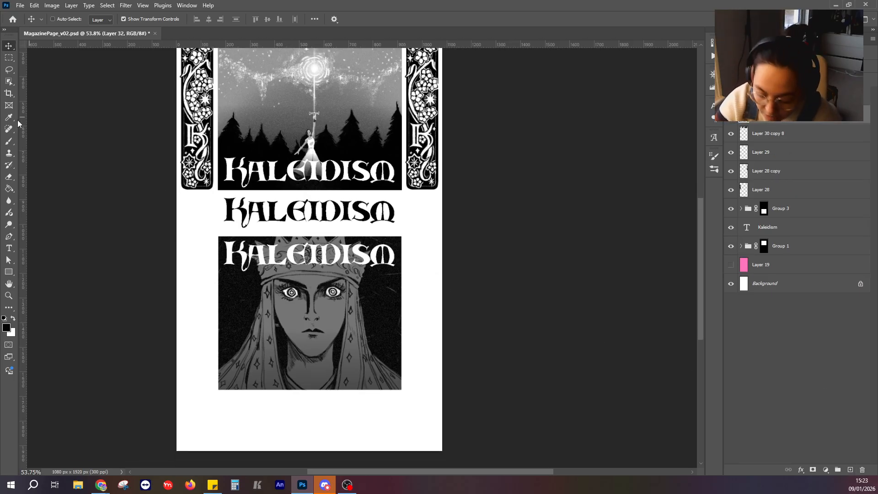
click(8, 140)
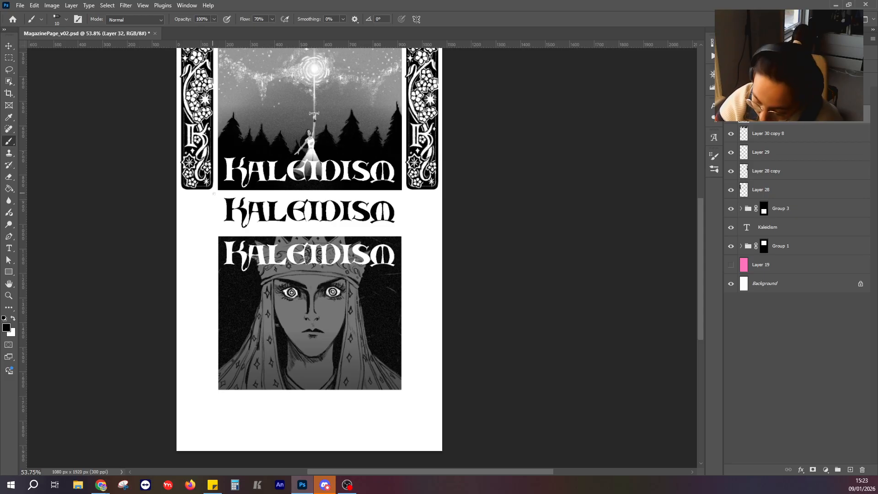
drag(185, 194, 437, 199)
drag(184, 231, 437, 235)
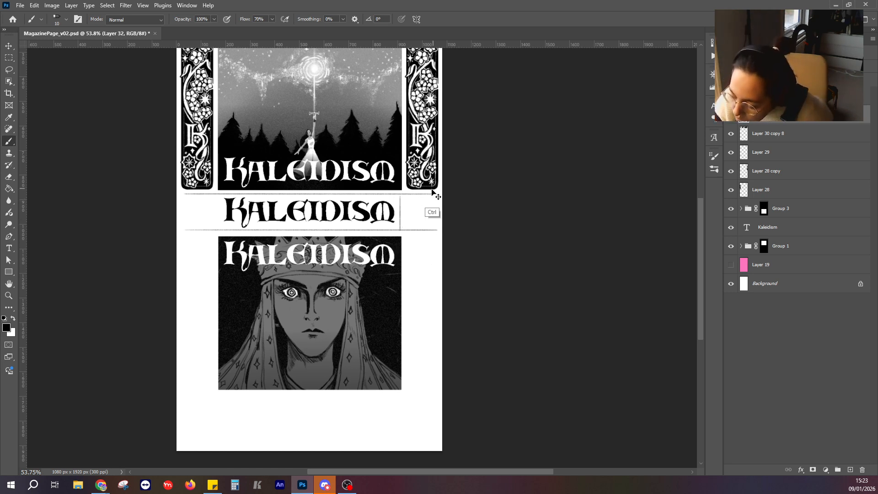
drag(434, 195, 433, 229)
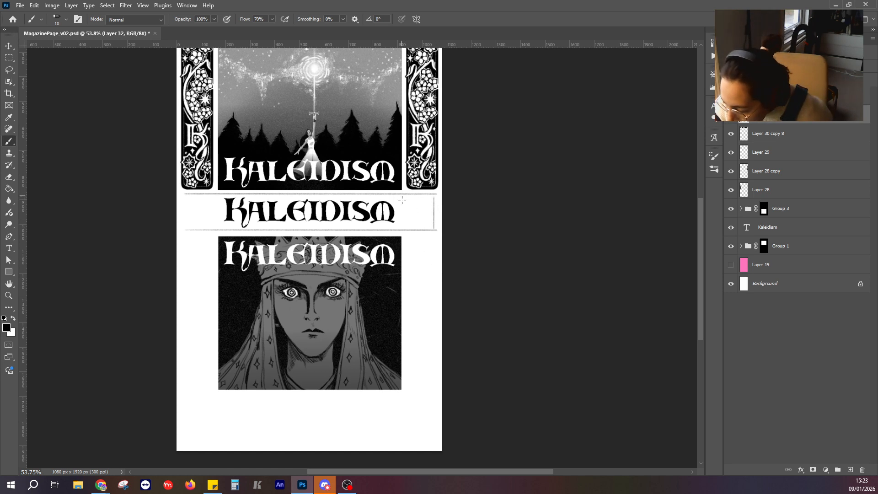
drag(402, 200, 402, 230)
key(ctrl+z)
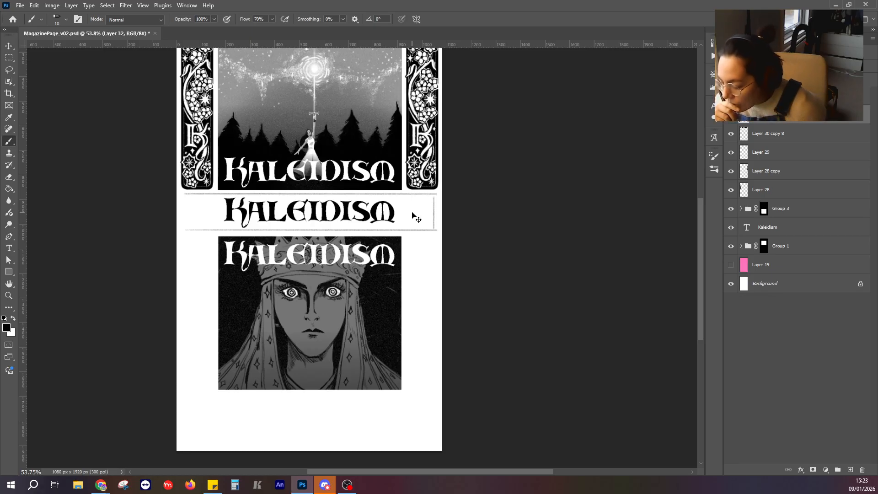
key(ctrl+z)
Sketch a circle around small teardrop shapes before the middle Kaleidism text and a matching empty circle after it.
drag(458, 154, 434, 150)
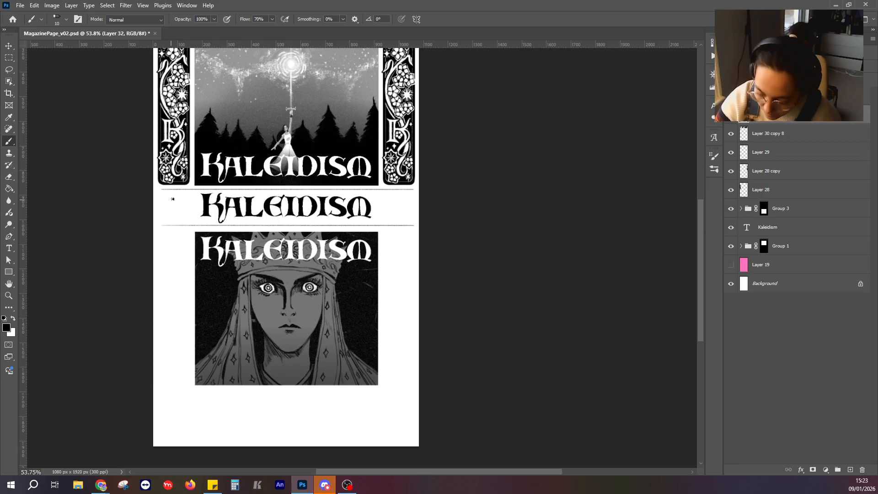
drag(172, 195, 172, 196)
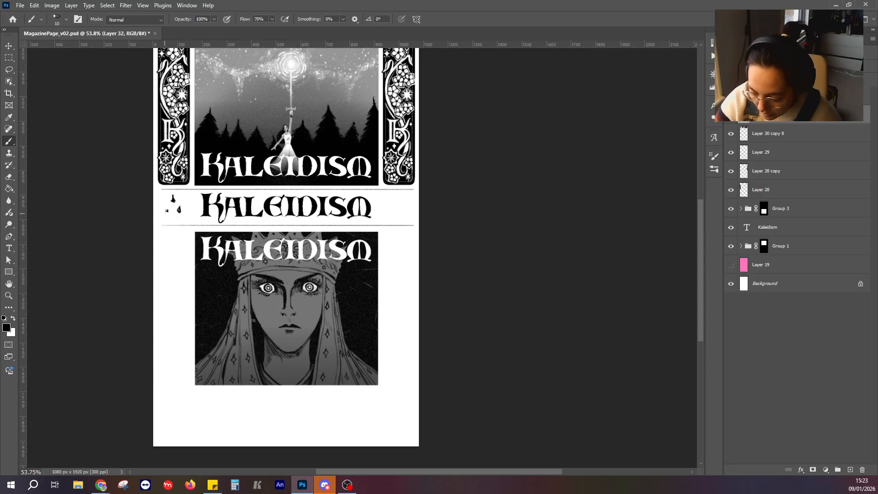
drag(183, 206, 180, 211)
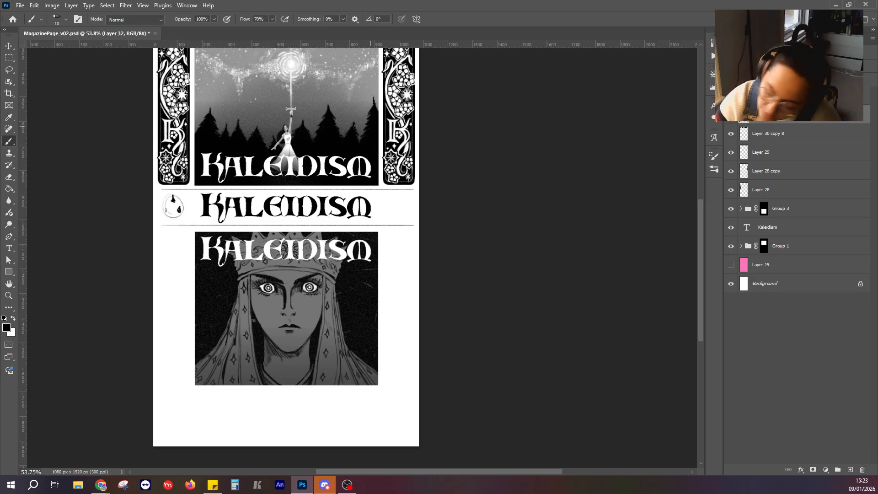
mouse_move(389, 200)
mouse_down()
mouse_move(406, 208)
mouse_move(387, 220)
mouse_up()
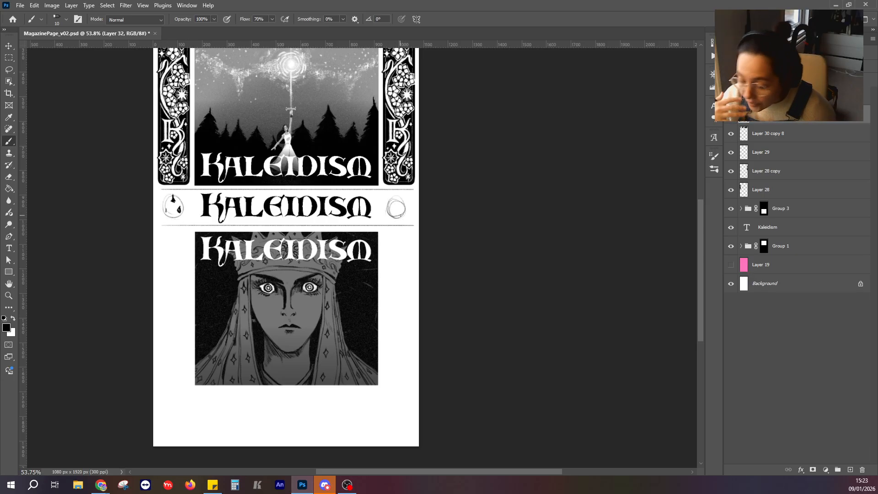
Sketch tall rectangular panel outlines in the white margins on both sides of the crowned portrait.
scroll(481, 166, up, 2)
scroll(480, 167, right, 1)
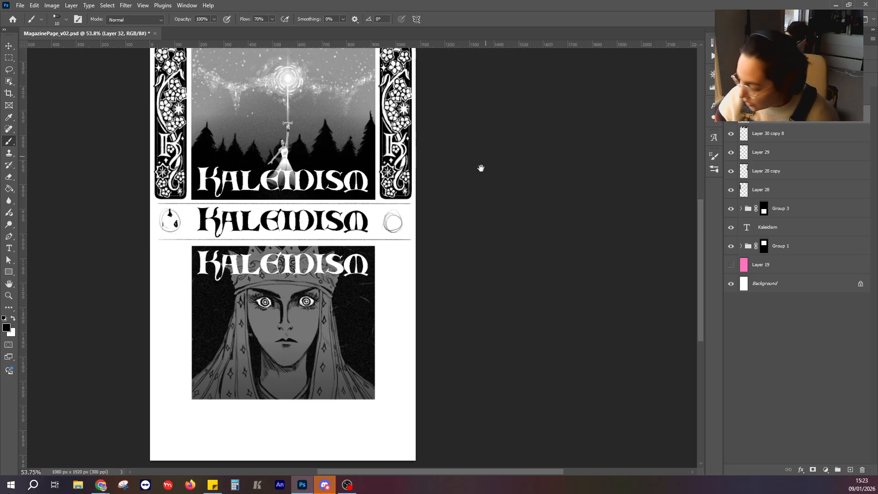
scroll(477, 169, down, 1)
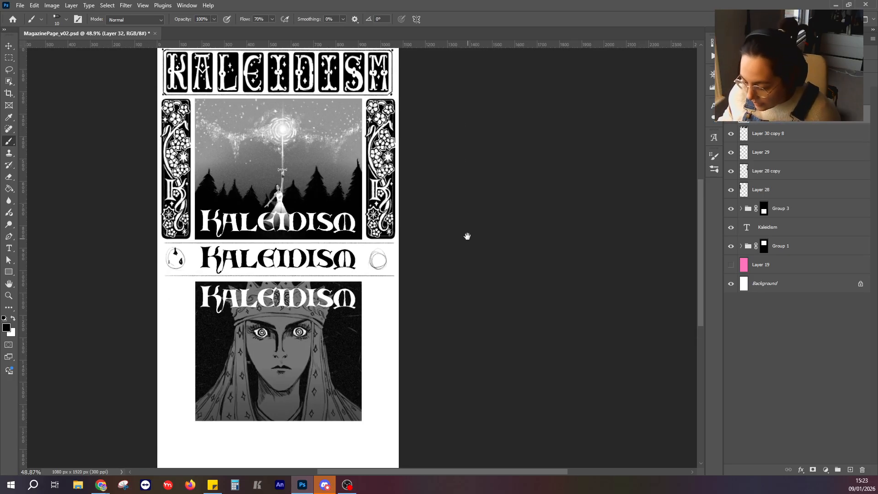
drag(165, 274, 188, 274)
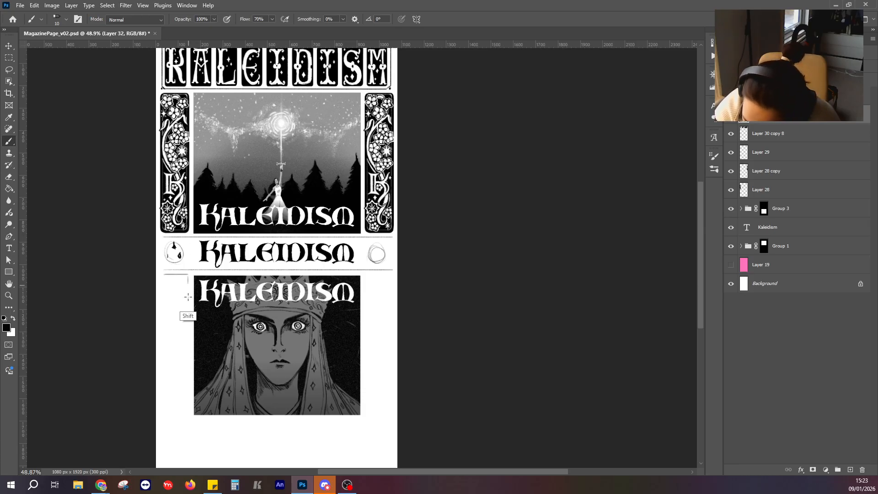
shift+click(188, 413)
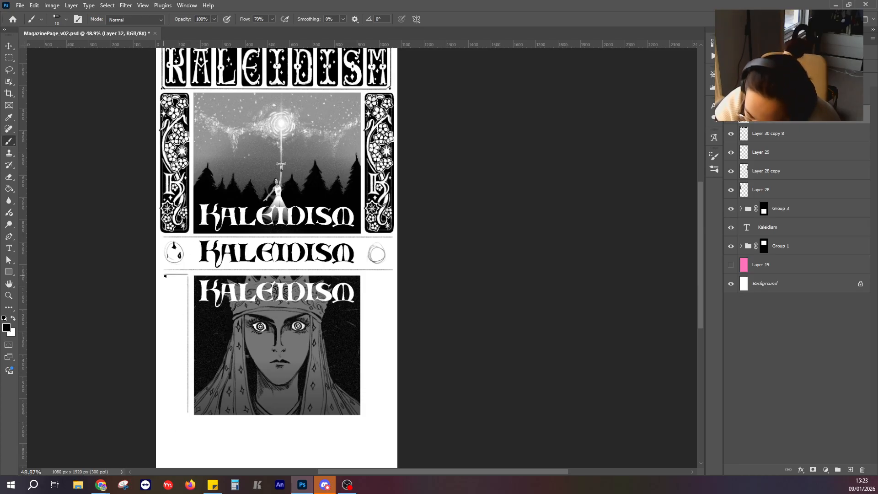
shift+click(165, 410)
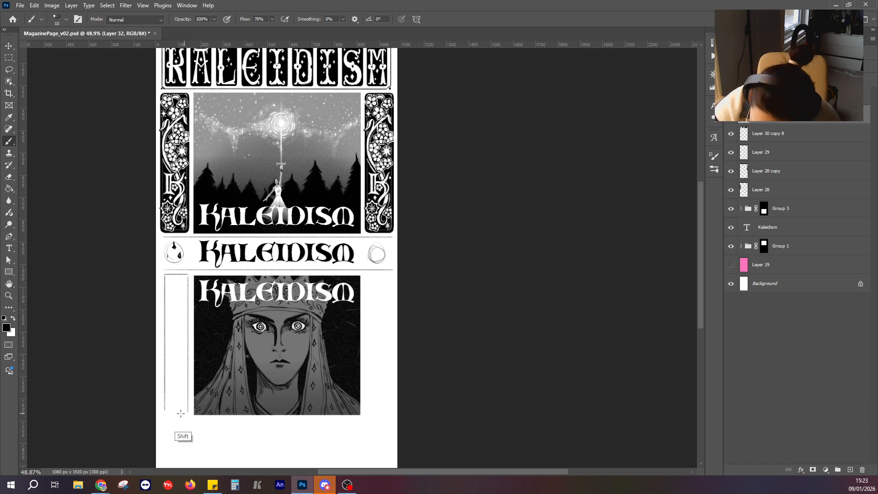
mouse_move(180, 413)
mouse_down()
mouse_move(161, 414)
mouse_move(161, 276)
mouse_up()
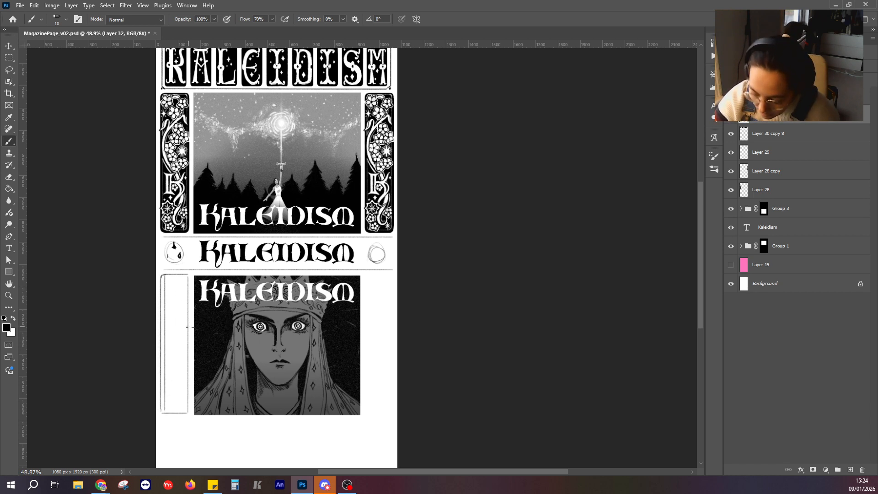
drag(365, 279, 366, 413)
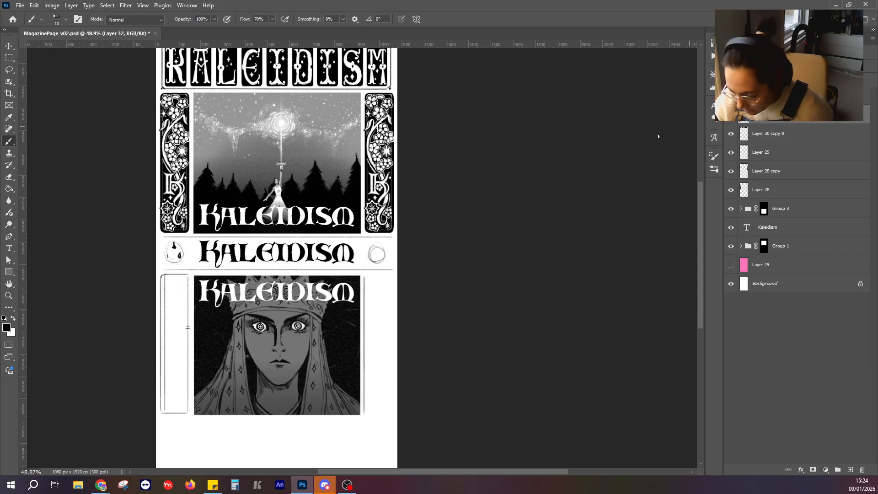
mouse_move(367, 276)
mouse_down()
mouse_move(390, 278)
mouse_move(389, 413)
mouse_up()
Show the guides and align vertical guides with the inner and outer edges of both floral side panels.
click(72, 6)
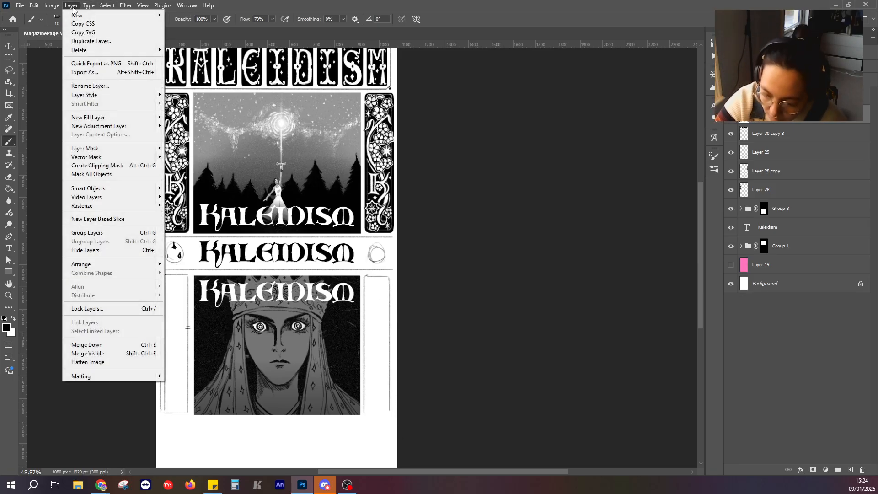
mouse_move(143, 5)
click(151, 188)
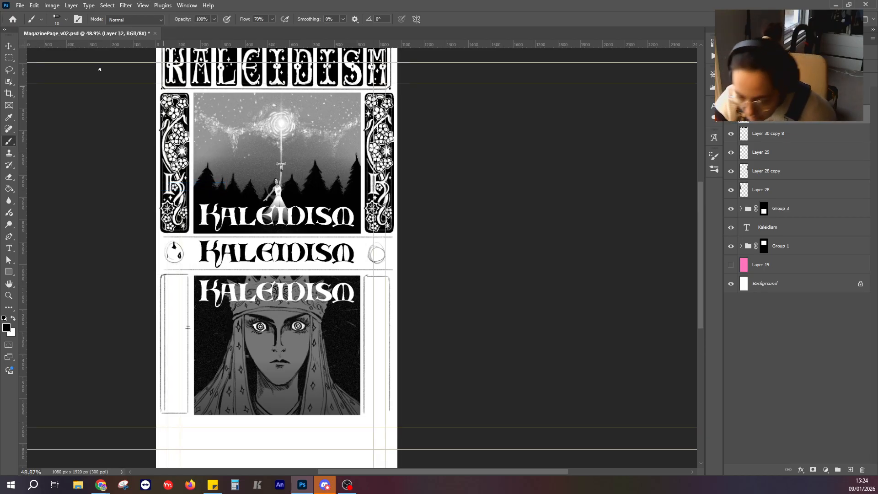
key(v)
drag(367, 45, 393, 90)
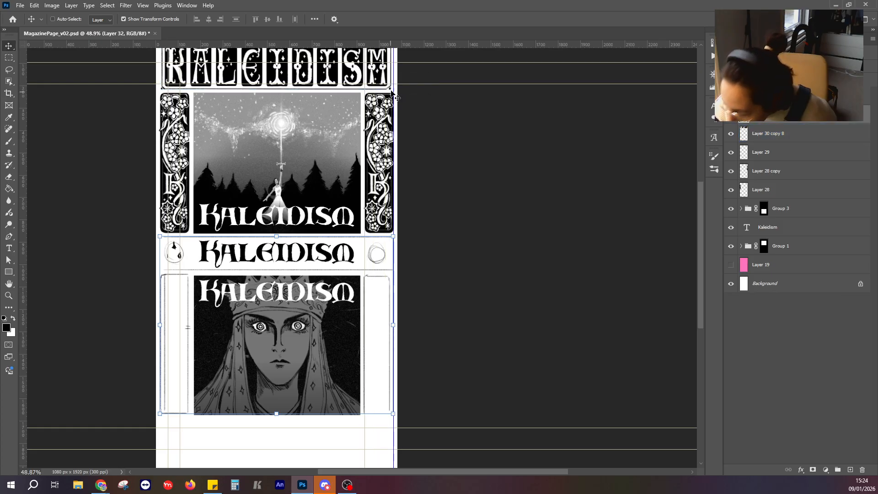
ctrl+click(169, 94)
drag(163, 96, 190, 104)
drag(467, 237, 457, 161)
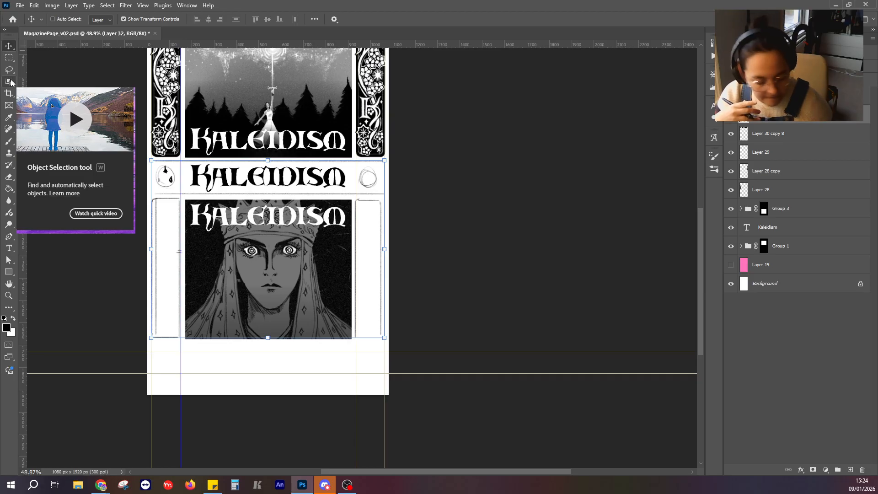
On Layer 32, stretch the outer edge of the sketched panel right of the portrait out to the outermost guide.
click(768, 96)
click(731, 114)
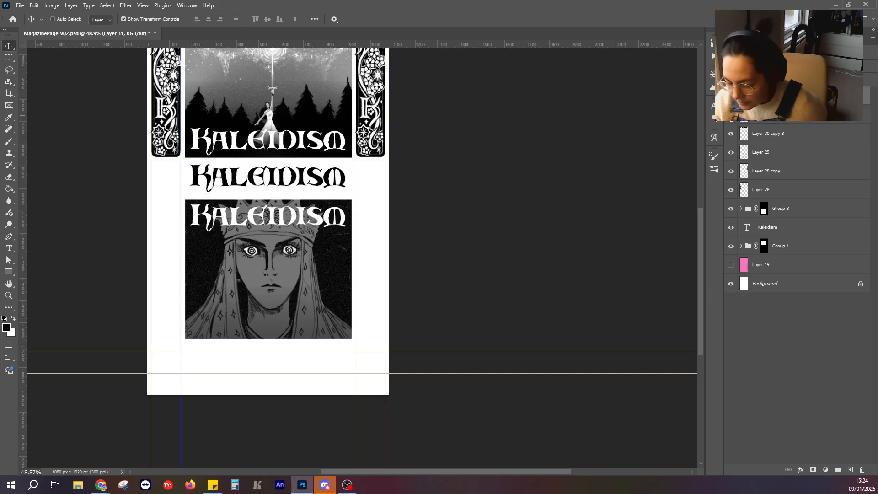
click(731, 115)
click(769, 115)
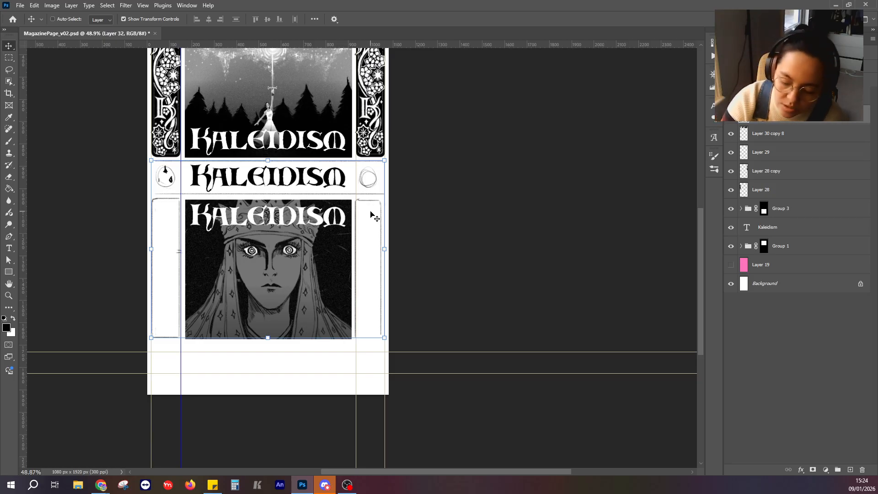
key(m)
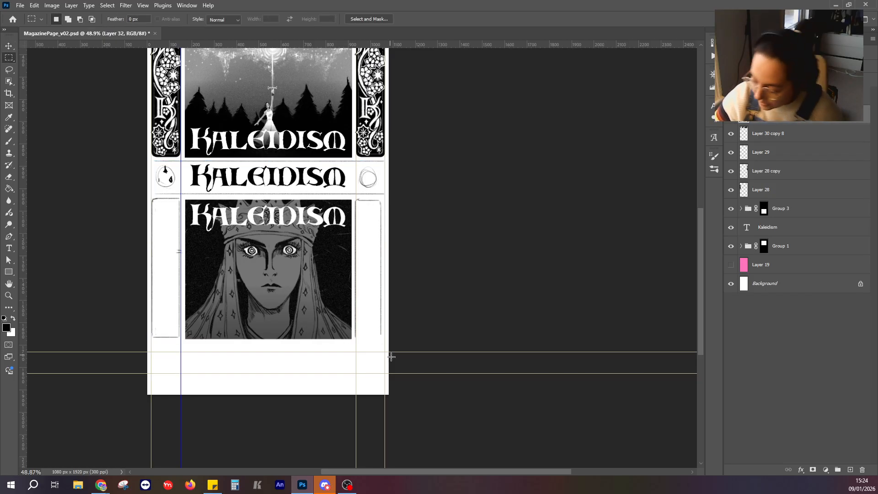
drag(388, 358, 371, 196)
key(v)
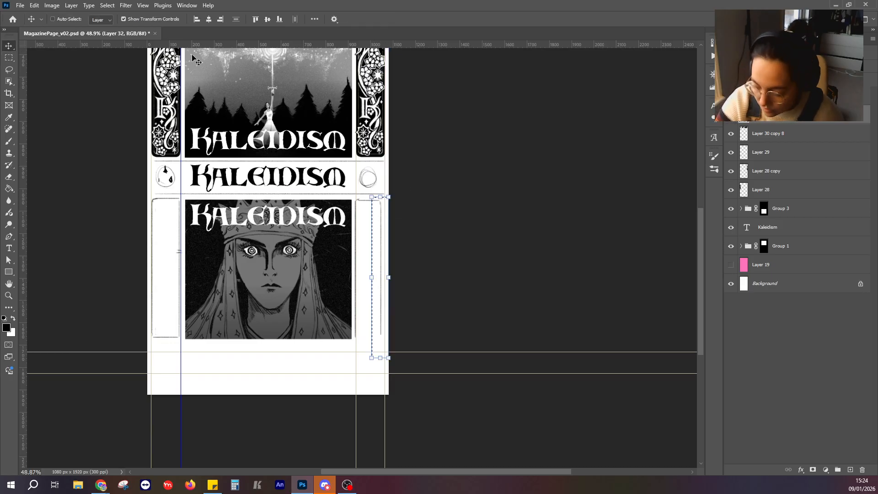
drag(390, 269, 386, 269)
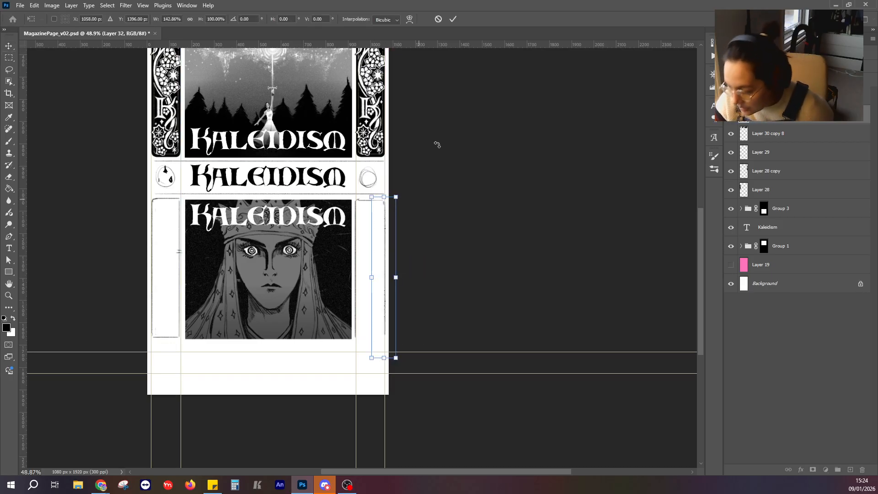
key(Return)
Stretch the left panel outline down to the portrait's bottom edge and close the right panel outline with a painted bottom line.
key(m)
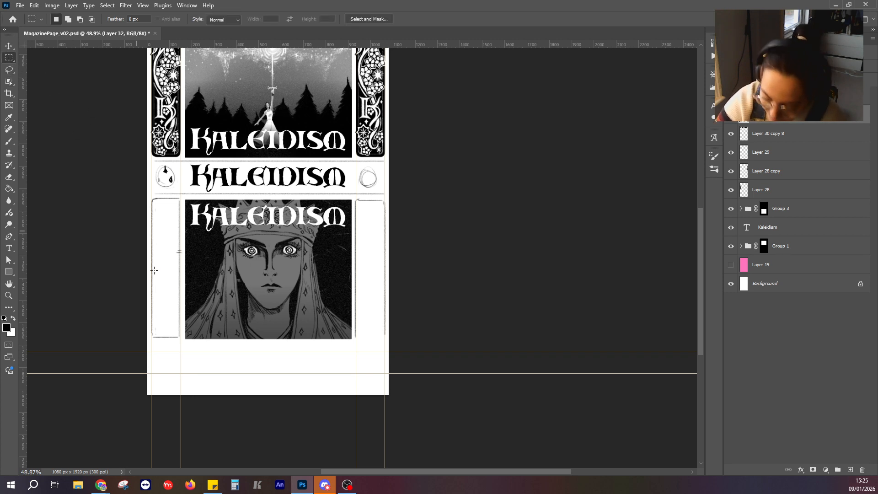
drag(185, 351, 167, 356)
key(ctrl+t)
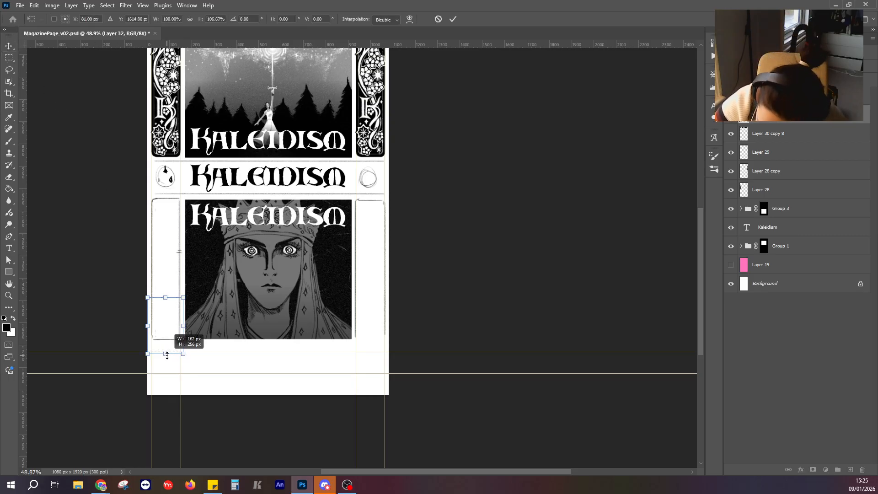
click(8, 58)
key(ctrl+d)
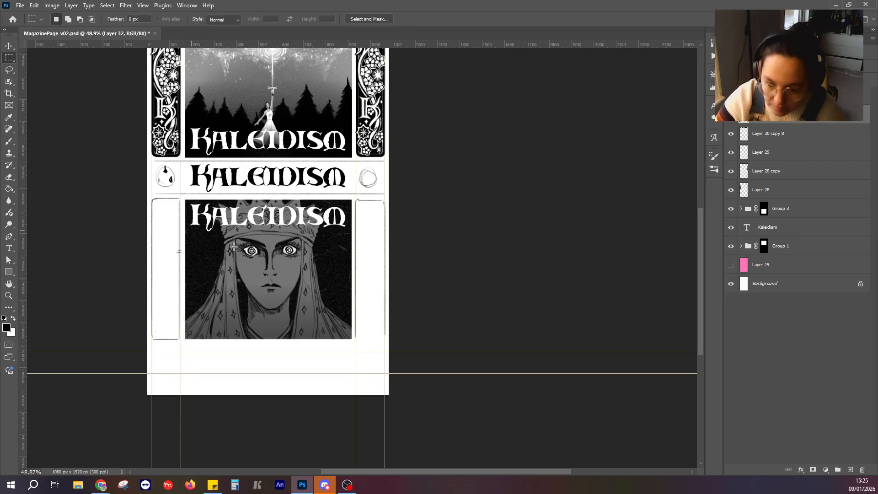
mouse_move(426, 347)
mouse_down()
mouse_move(384, 312)
mouse_move(418, 334)
mouse_up()
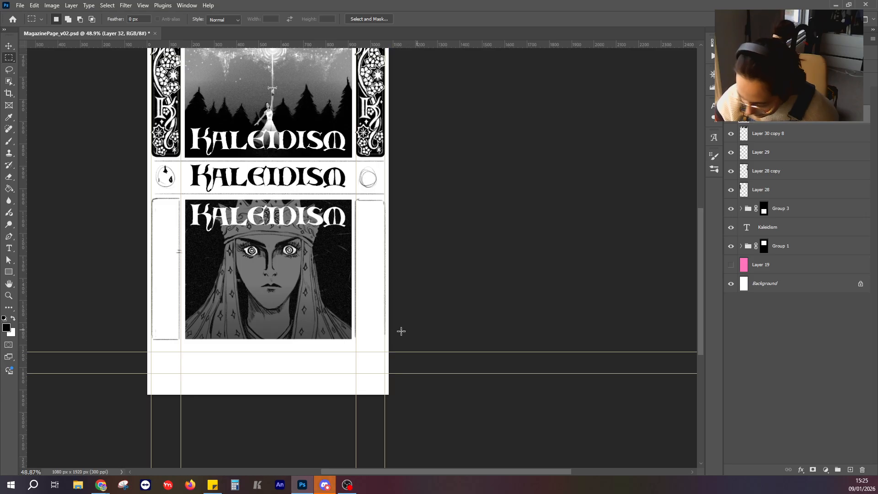
click(10, 142)
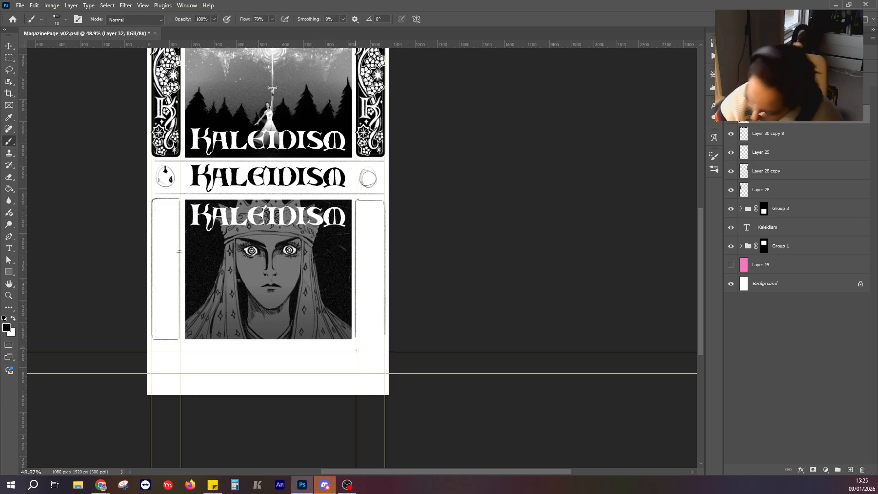
drag(356, 339, 384, 339)
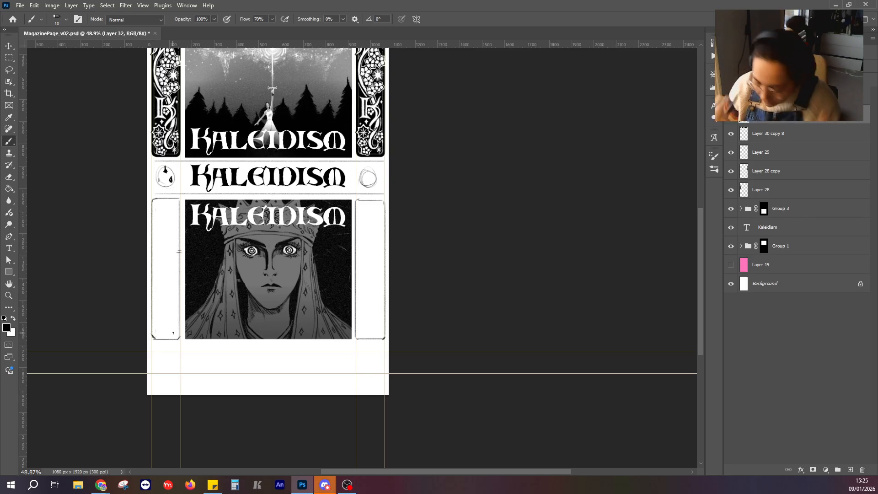
Sketch a wide rectangular panel outline with cut corners in the white strip below the portrait and thicken its edges.
scroll(427, 222, down, 3)
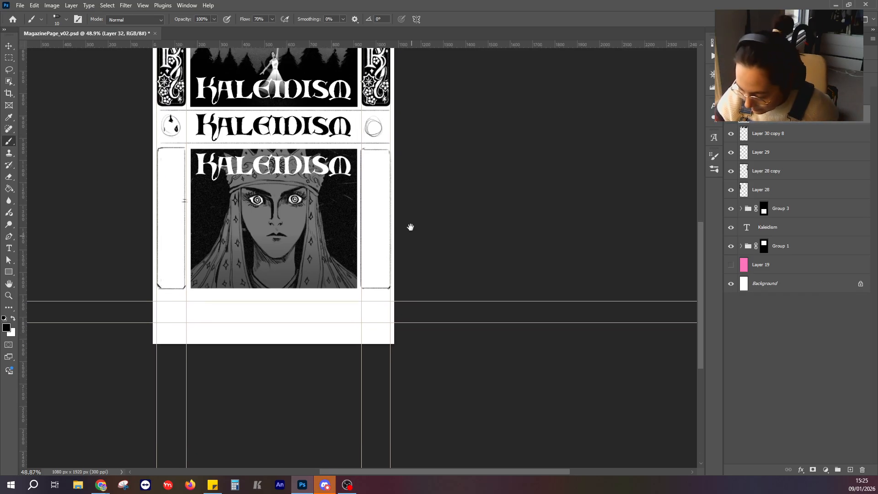
scroll(357, 226, up, 6)
scroll(385, 343, down, 3)
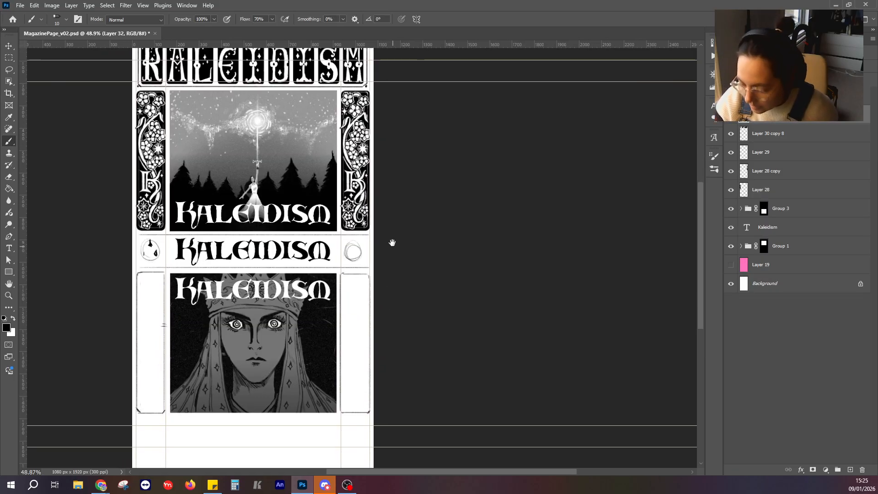
drag(398, 309, 409, 201)
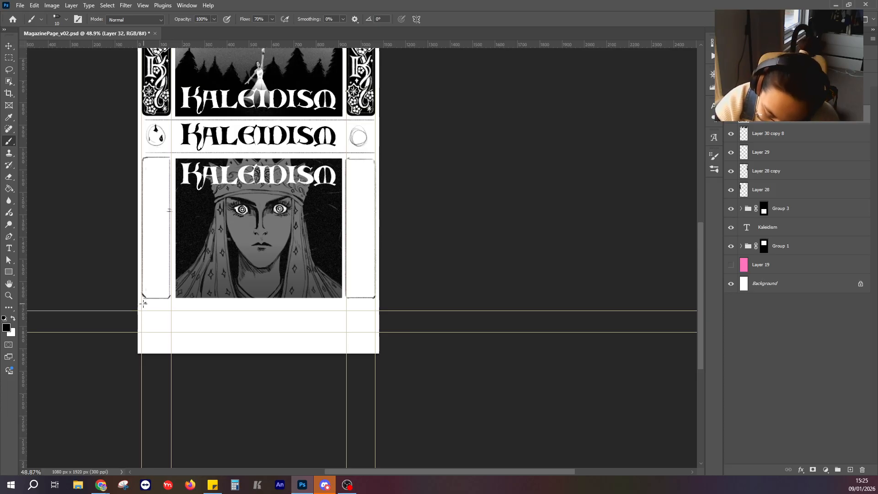
mouse_move(143, 305)
mouse_down()
mouse_move(143, 345)
mouse_move(320, 349)
mouse_up()
shift+click(372, 349)
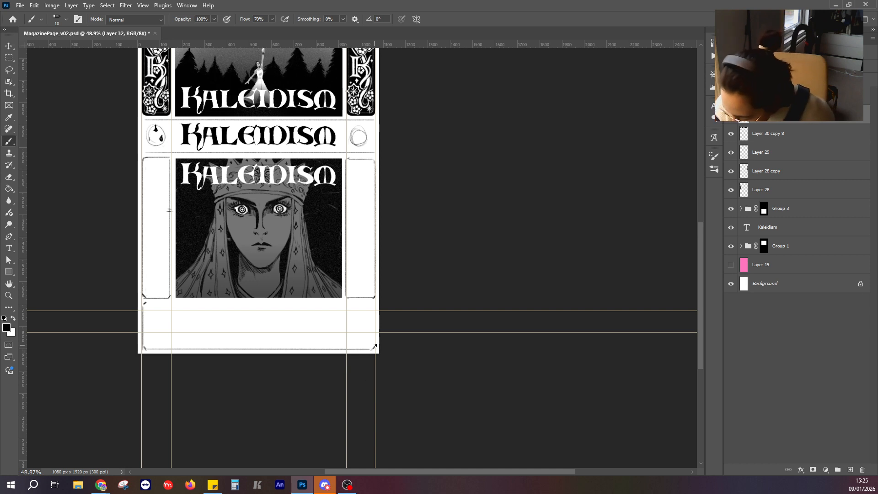
shift+click(375, 312)
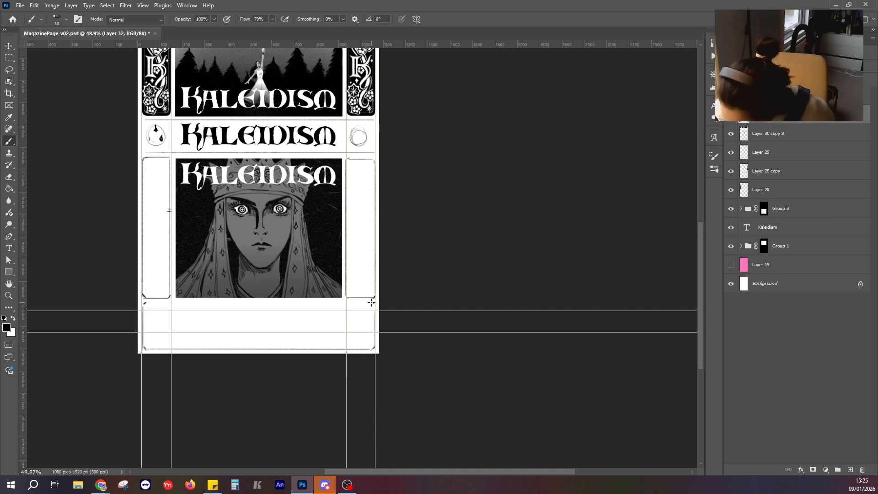
drag(374, 302, 144, 306)
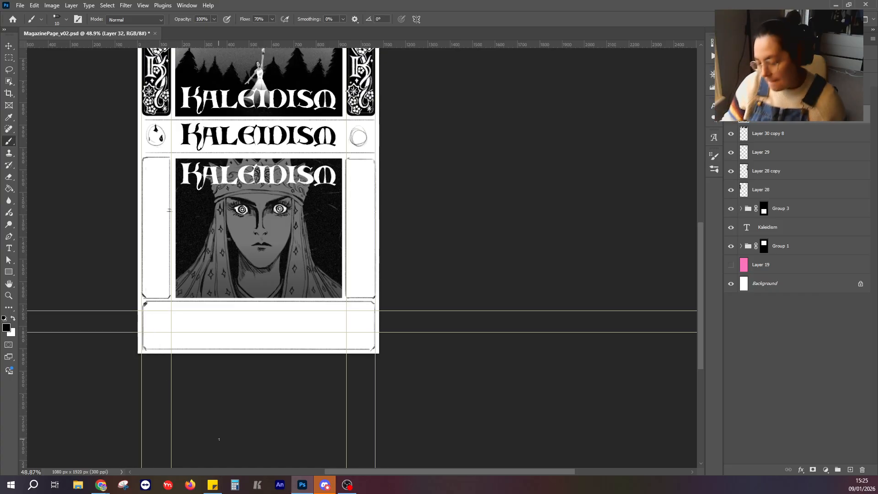
scroll(276, 344, down, 3)
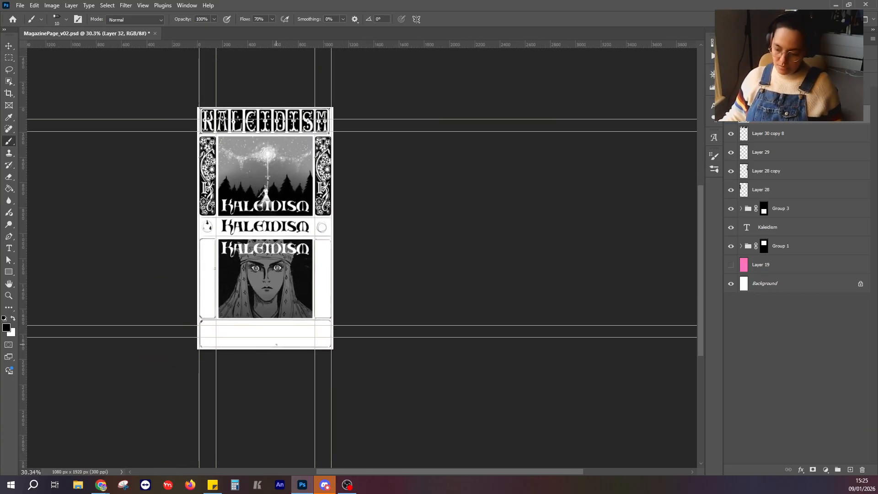
scroll(276, 344, up, 4)
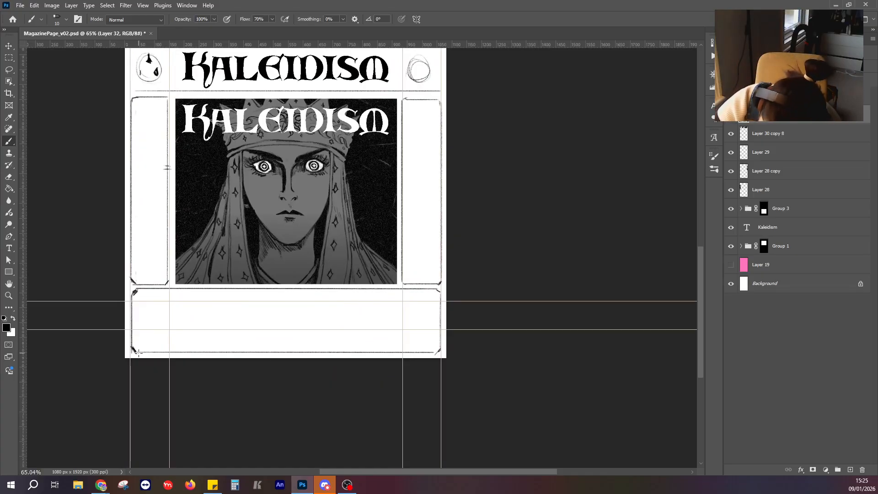
drag(133, 293, 131, 334)
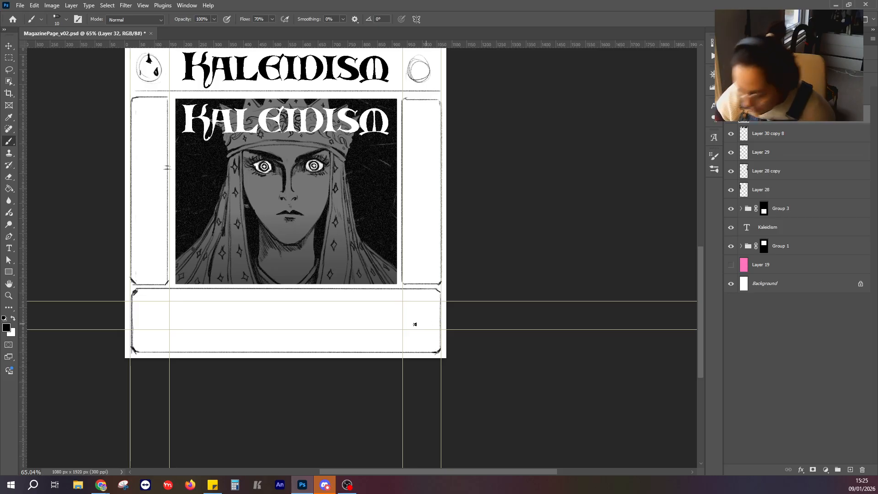
Fill the wide panel below the portrait with black, try filling the left side panel, and undo that last fill.
click(9, 191)
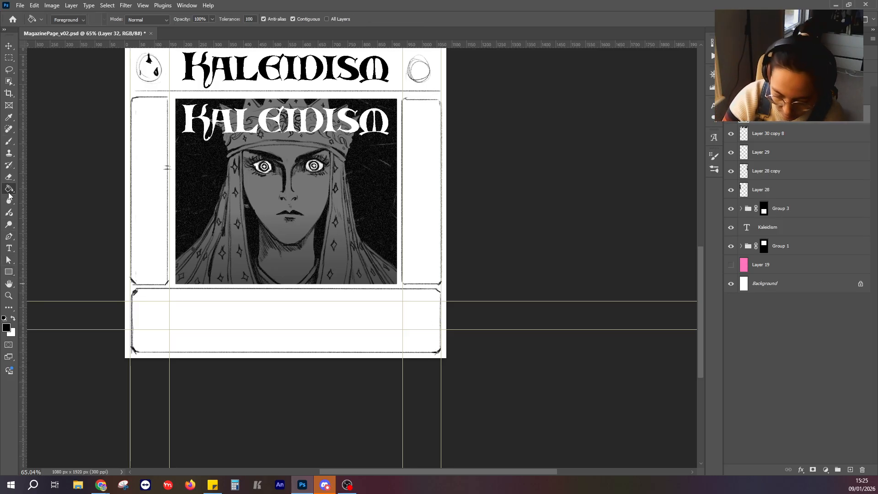
click(177, 318)
click(149, 221)
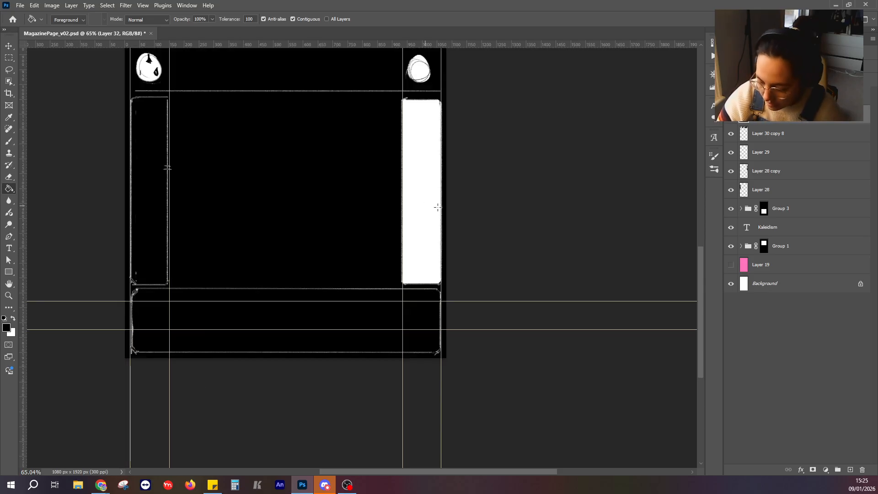
key(ctrl+z)
Close the gaps in both side panel outlines beside the portrait with the brush and fill the two panels with black.
click(8, 141)
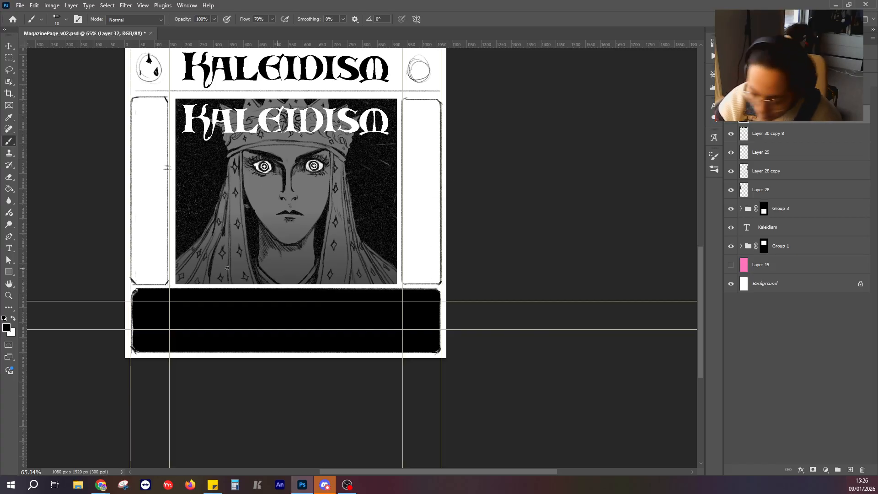
click(10, 190)
click(145, 162)
click(428, 155)
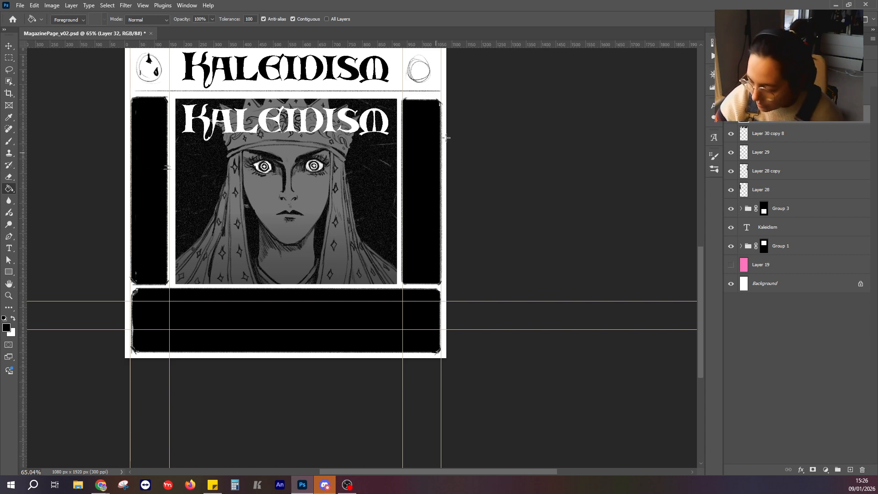
Select the area around the teardrop circle before the middle Kaleidism text, fill it with black, and clear the selection.
scroll(467, 281, down, 4)
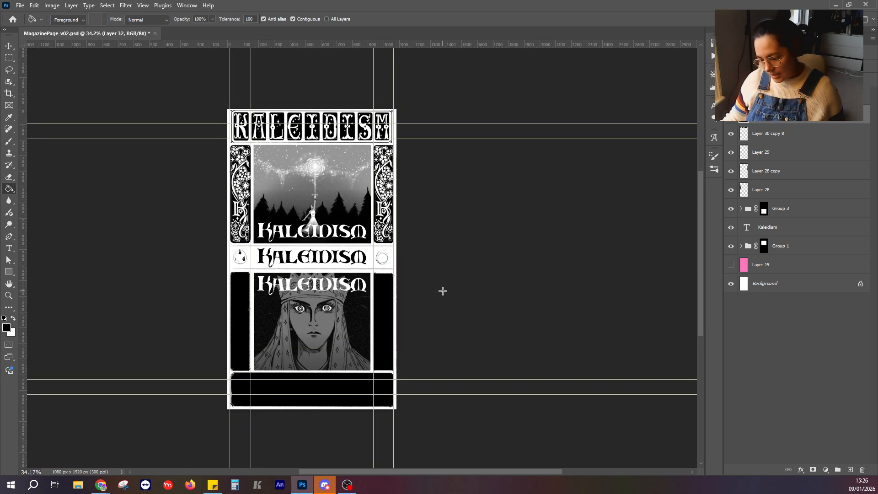
scroll(443, 290, up, 4)
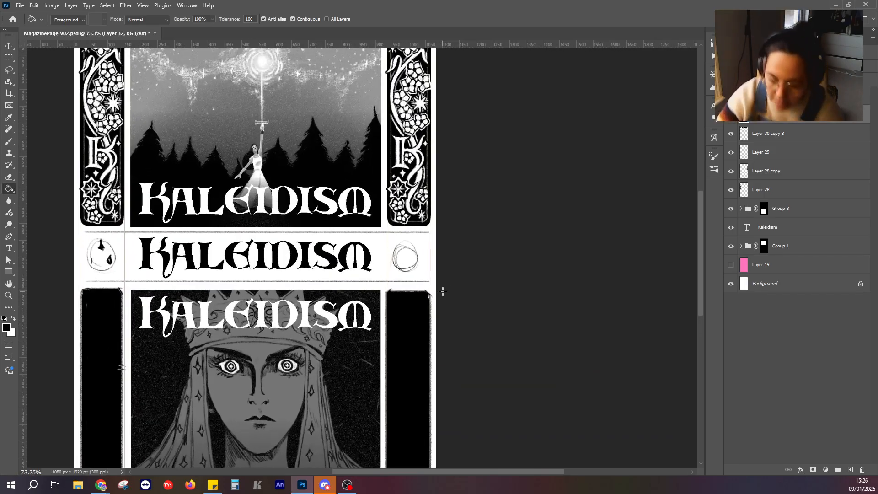
click(9, 57)
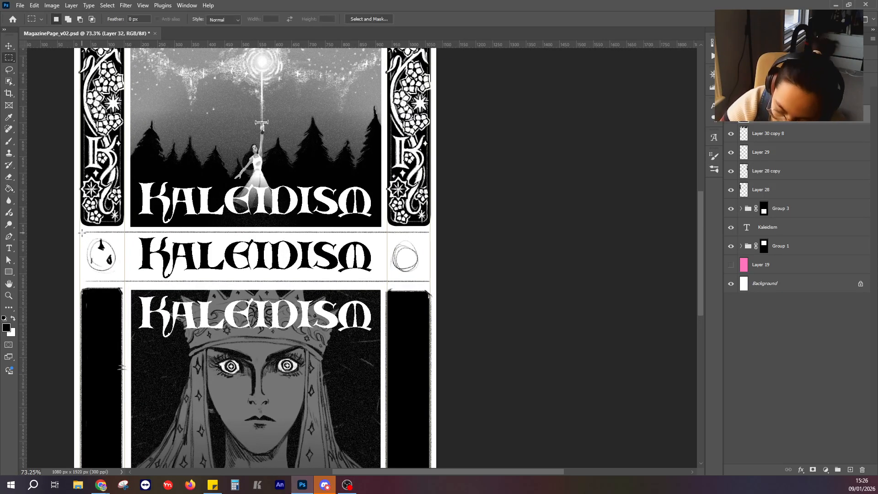
drag(82, 232, 124, 283)
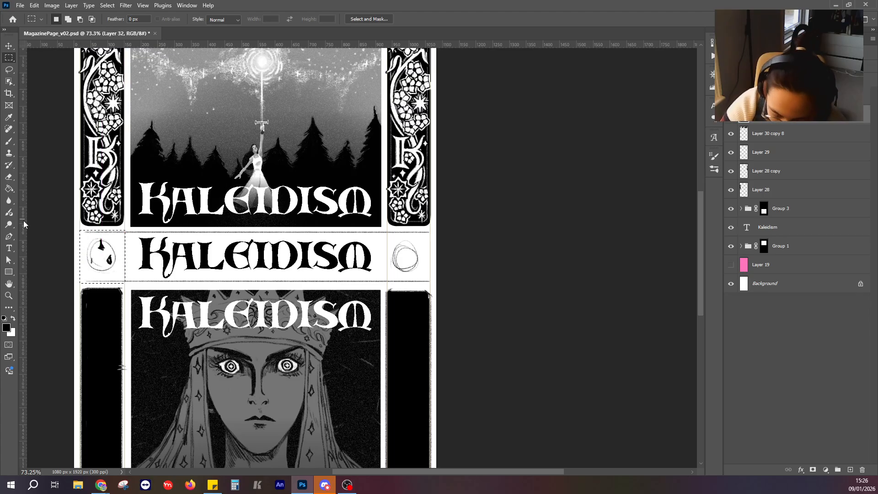
key(g)
click(106, 250)
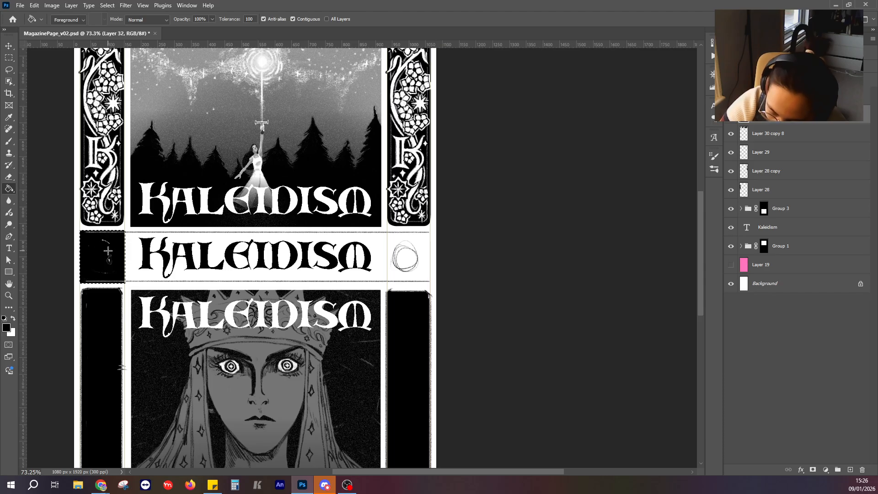
click(109, 241)
key(m)
key(ctrl+d)
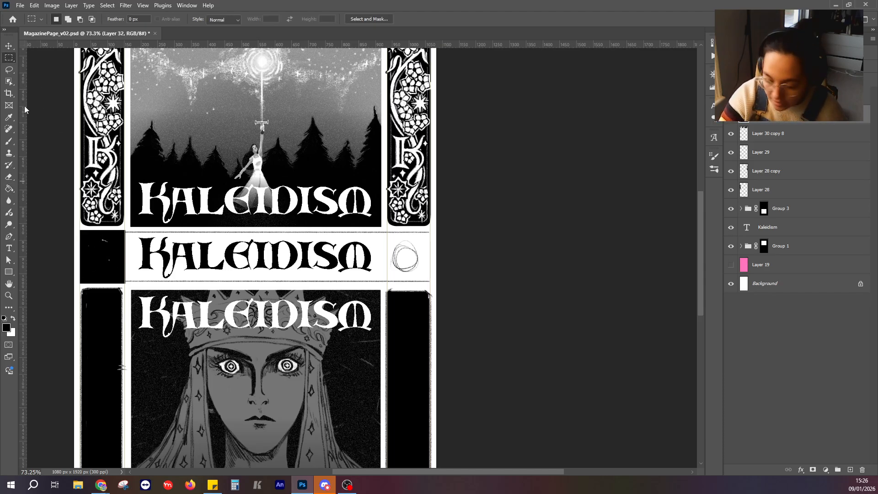
Erase part of the line above the middle Kaleidism text and brush small four-pointed sparkles around the lettering.
click(9, 177)
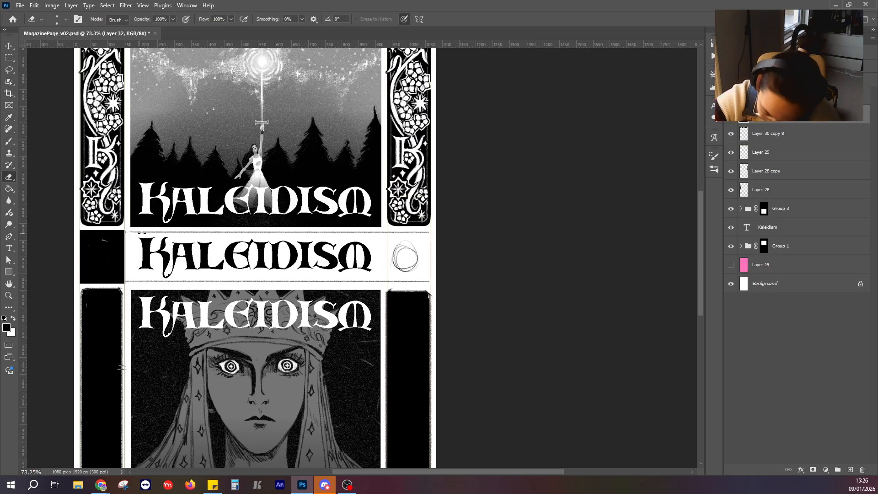
drag(133, 232, 174, 231)
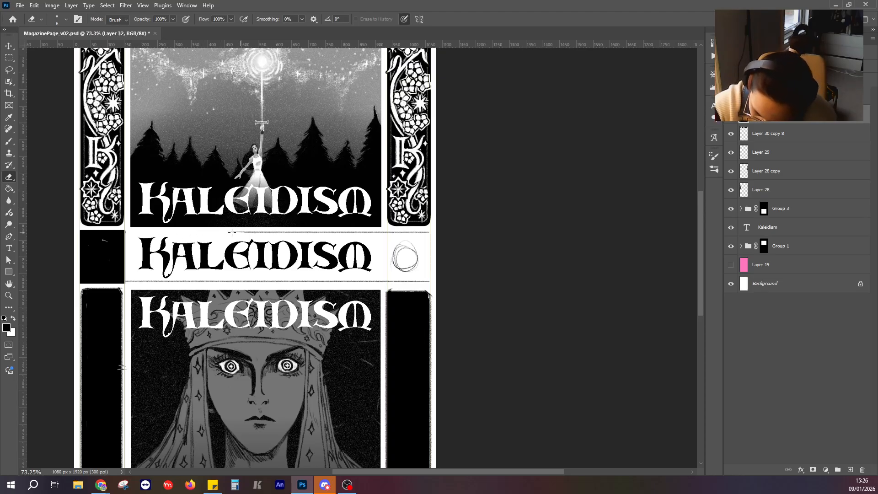
key(b)
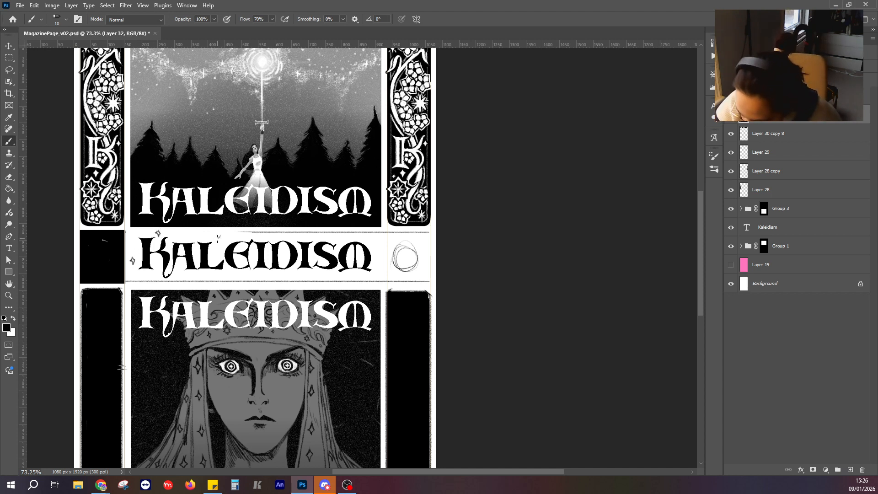
click(219, 238)
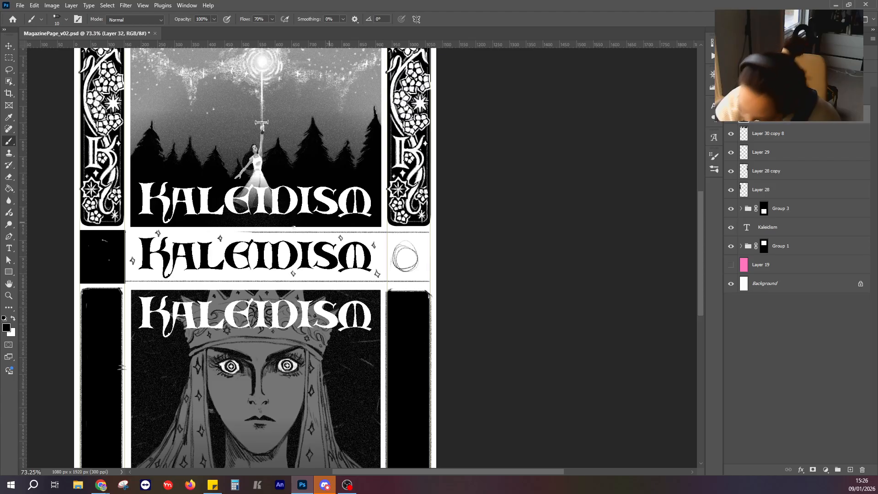
Add horizontal guides along the middle strip's upper and lower edges, select the area around the circle after the text, and fill it with black.
click(13, 58)
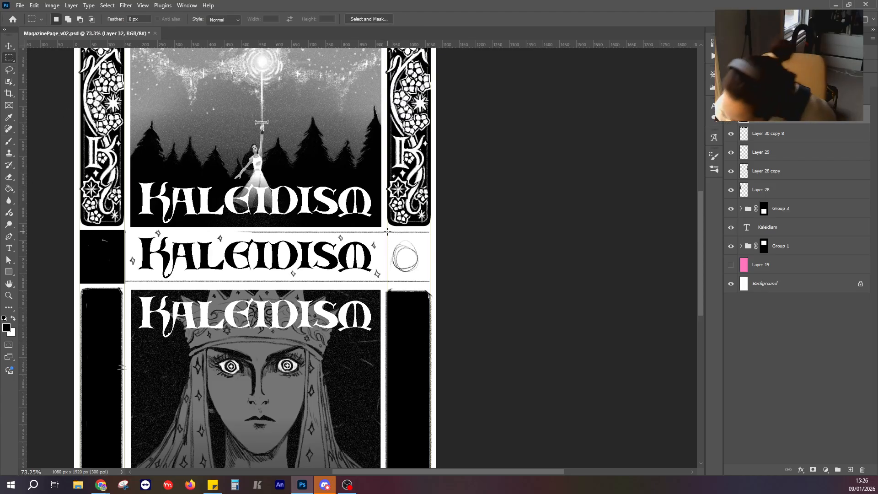
drag(366, 48, 356, 284)
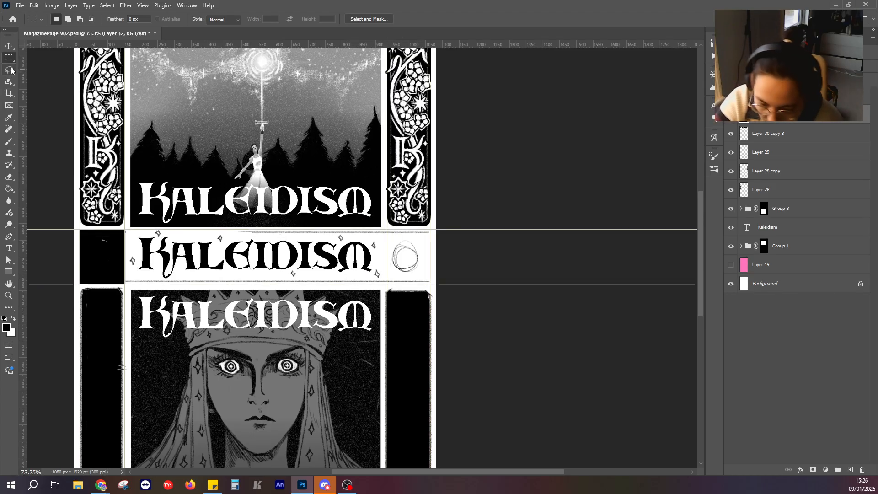
drag(387, 232, 436, 285)
click(9, 190)
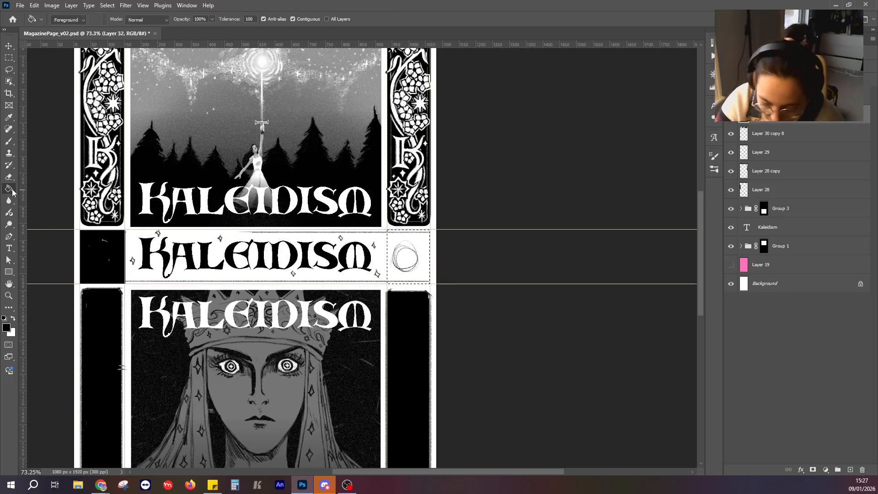
click(414, 243)
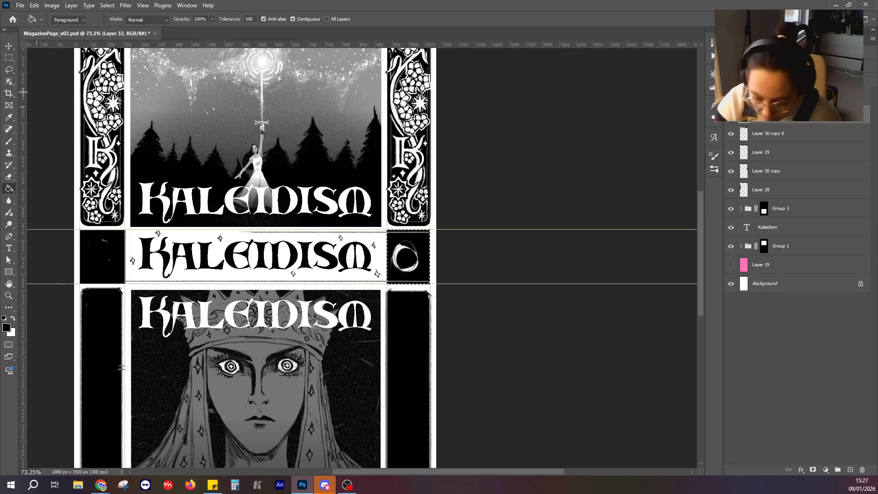
click(419, 246)
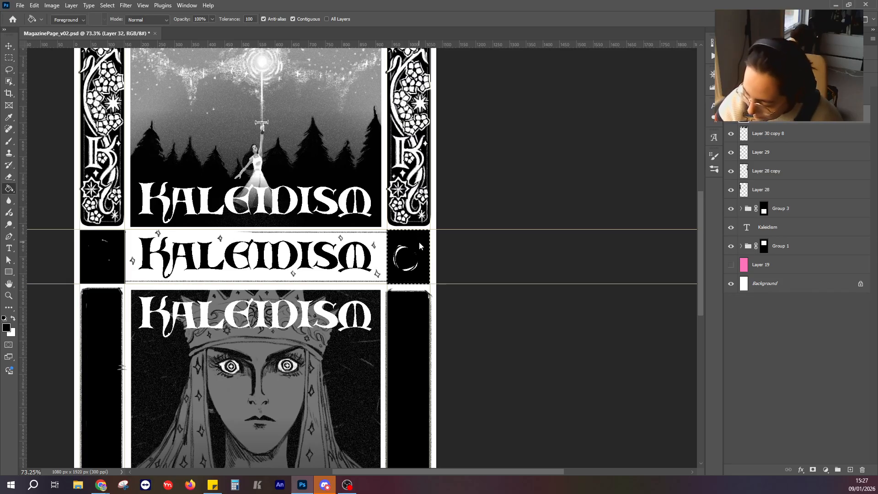
Paint over the leftover white circle marks in the new black square and clear the selection.
click(9, 141)
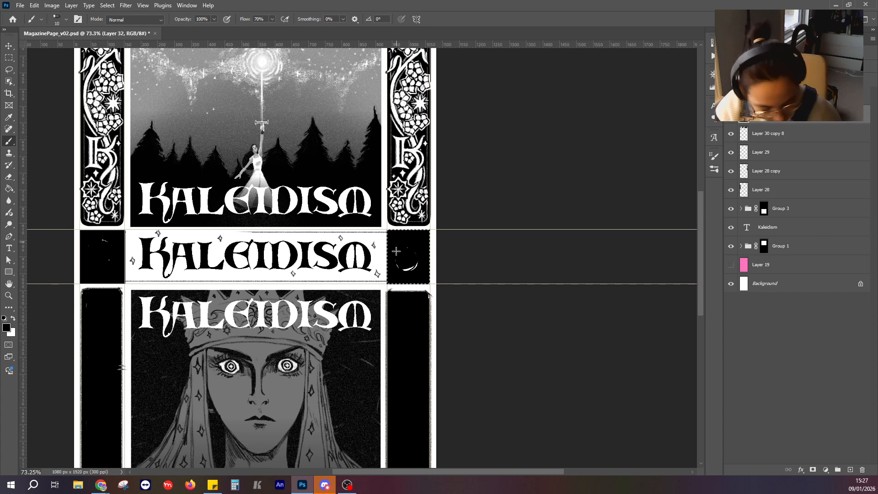
mouse_move(396, 252)
mouse_down()
mouse_move(404, 277)
mouse_move(418, 242)
mouse_move(407, 269)
mouse_up()
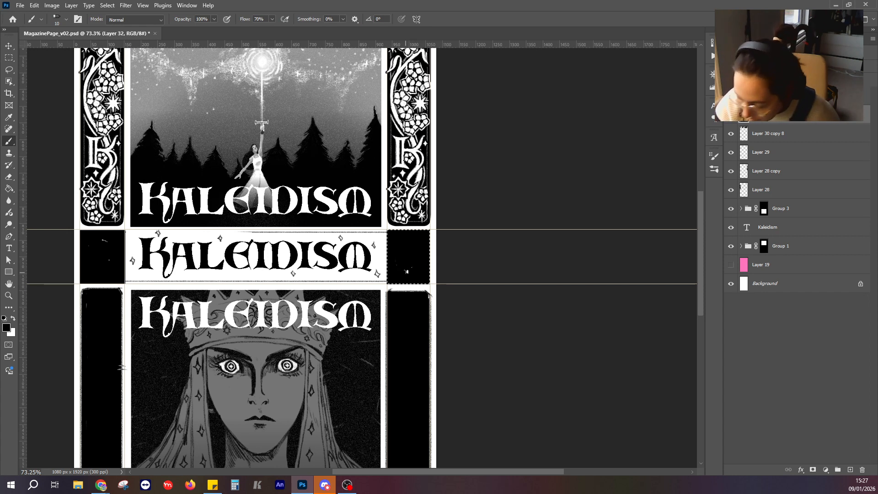
key(ctrl+d)
Select and delete the remaining thin lines above and below the middle Kaleidism text, clearing the selection after each.
click(9, 58)
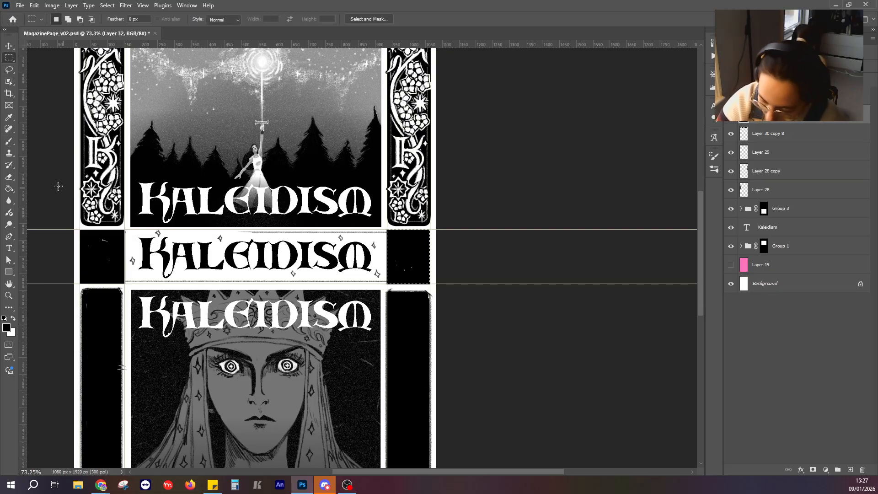
drag(230, 231, 386, 233)
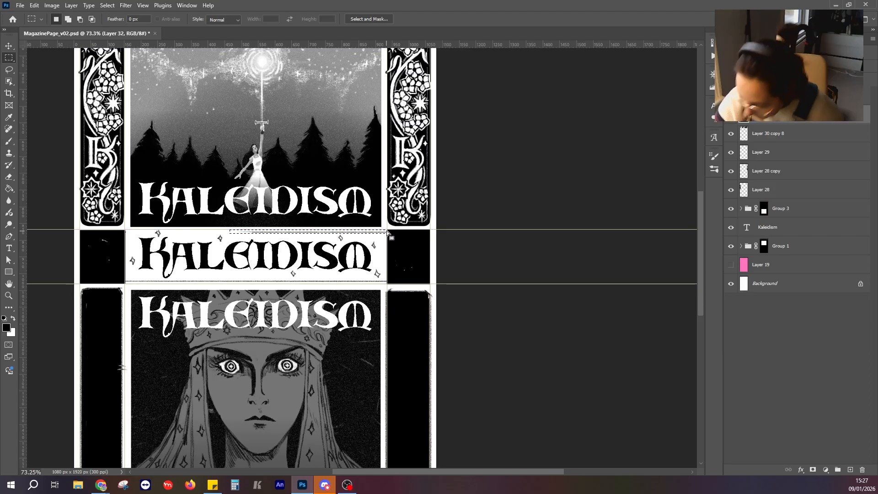
key(ctrl+d)
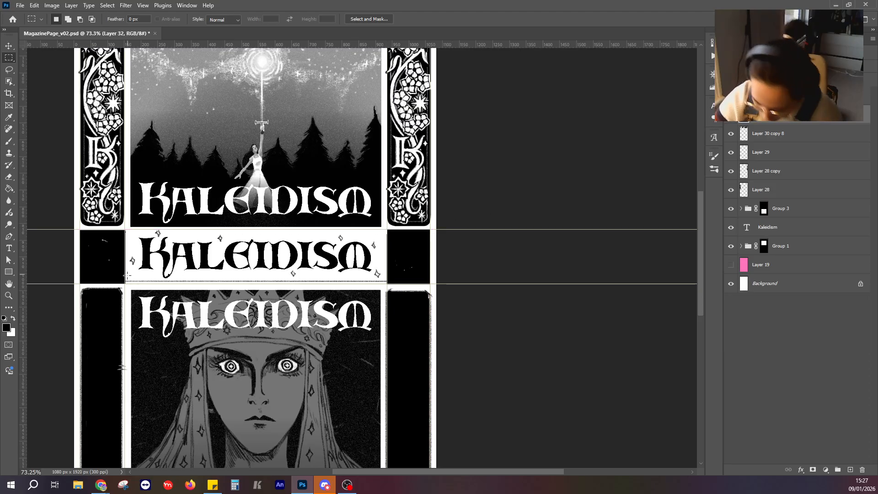
mouse_move(126, 274)
mouse_down()
mouse_move(387, 284)
mouse_move(124, 283)
mouse_up()
click(468, 243)
click(492, 235)
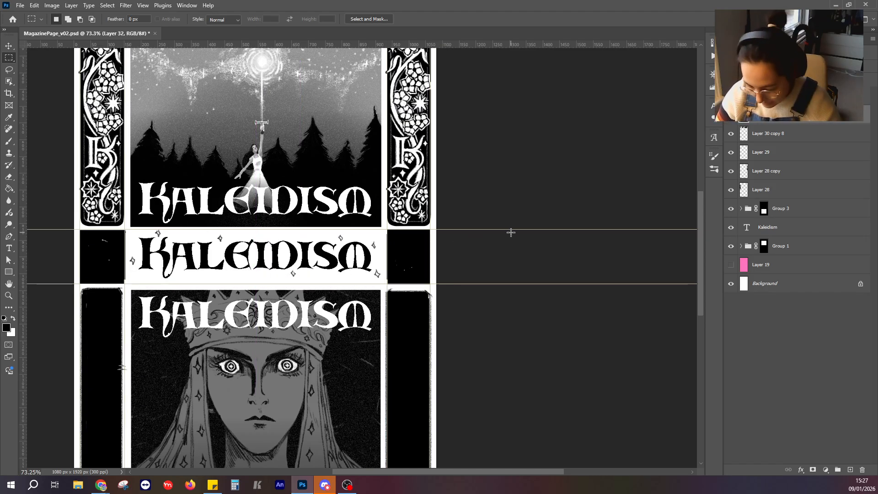
Round the corners of the two black squares beside the middle text with the eraser and paint over their white specks.
click(9, 141)
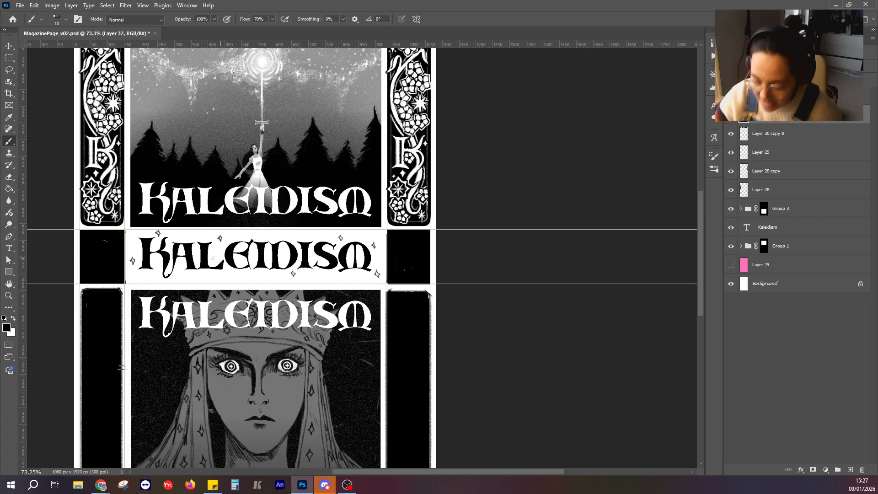
click(12, 177)
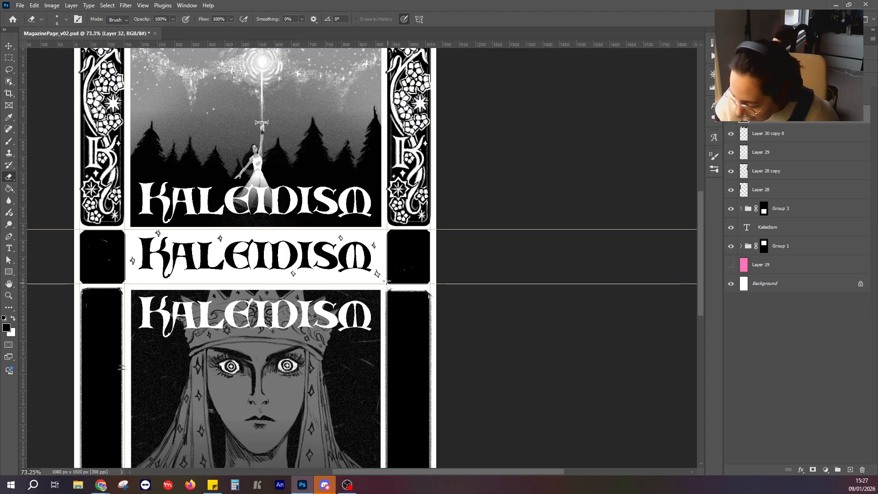
click(11, 139)
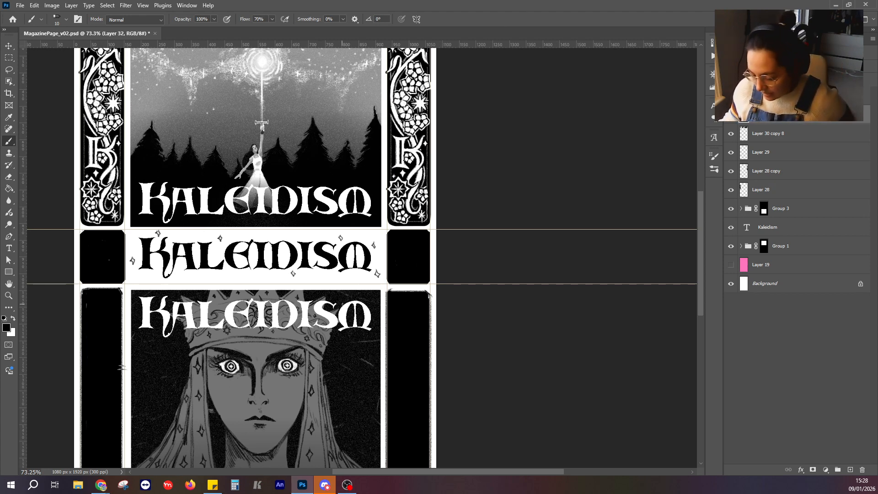
Examine the whole page layout from the framed title down to the black bottom panel.
scroll(342, 304, down, 5)
scroll(337, 337, down, 3)
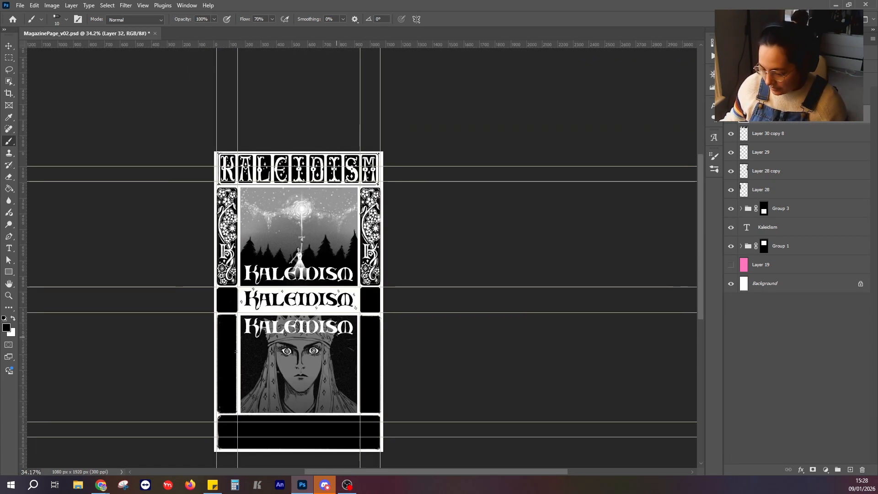
scroll(320, 356, up, 2)
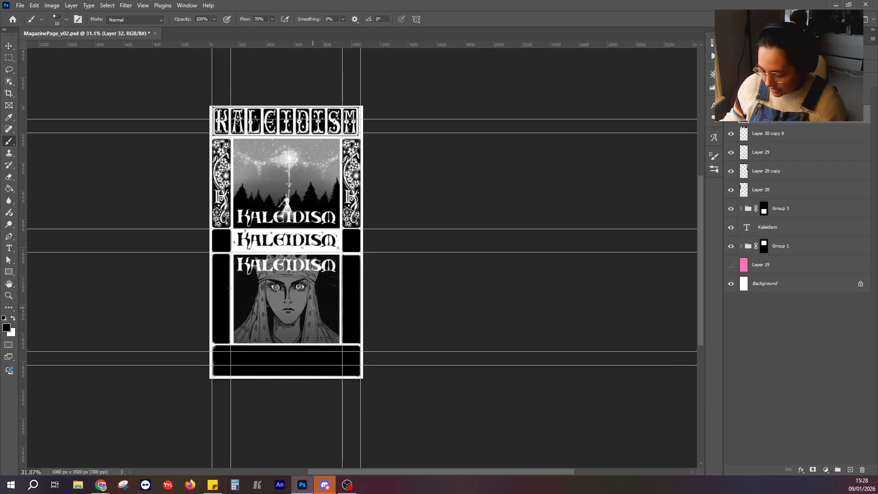
scroll(266, 348, up, 4)
drag(277, 396, 254, 277)
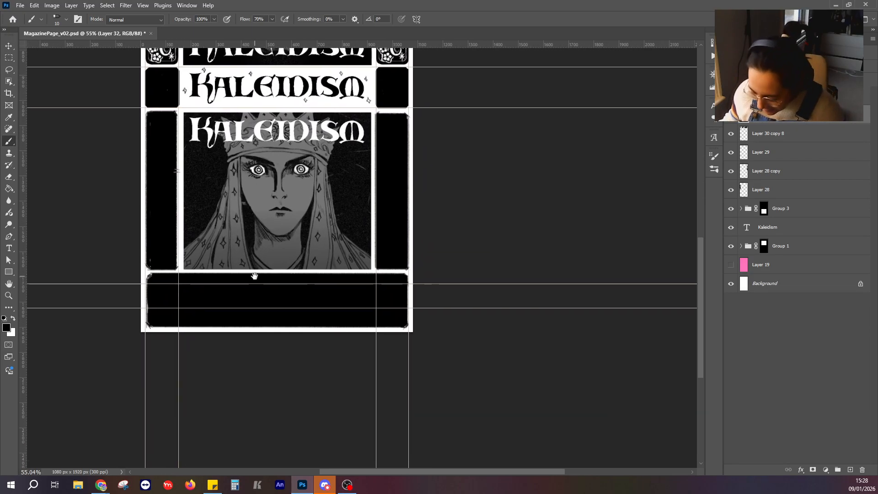
drag(268, 198, 268, 304)
drag(288, 206, 276, 329)
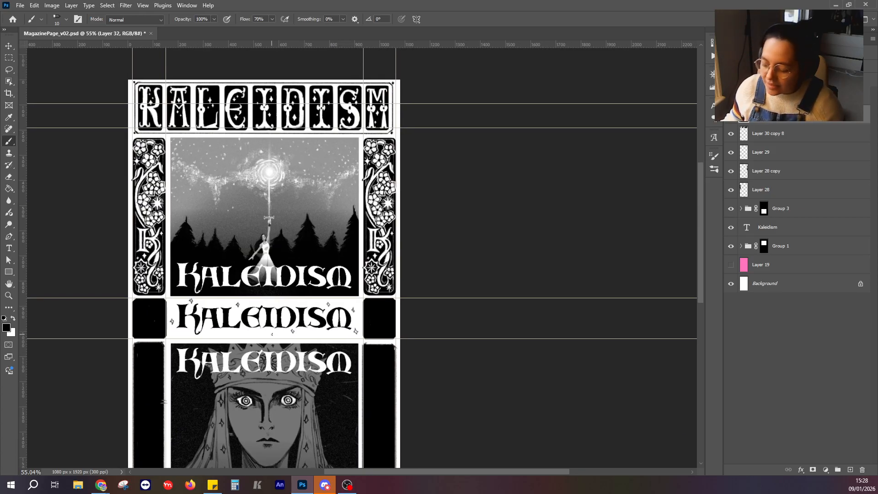
scroll(241, 267, down, 1)
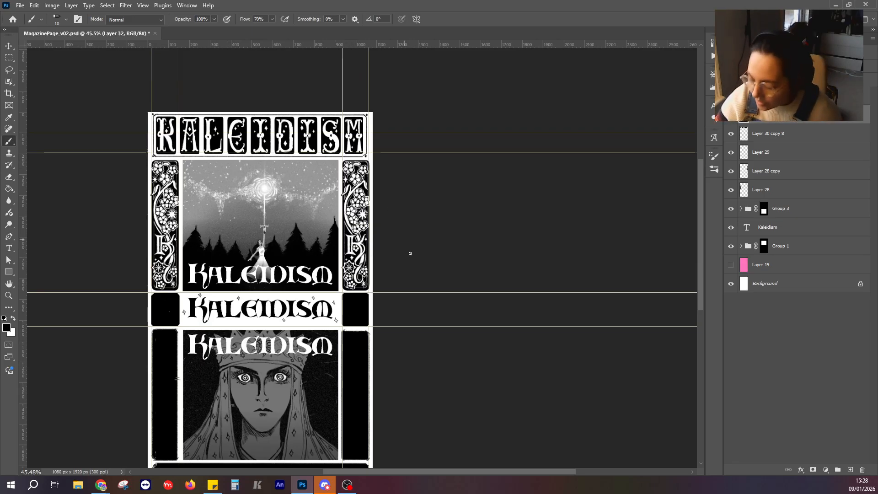
drag(410, 253, 415, 191)
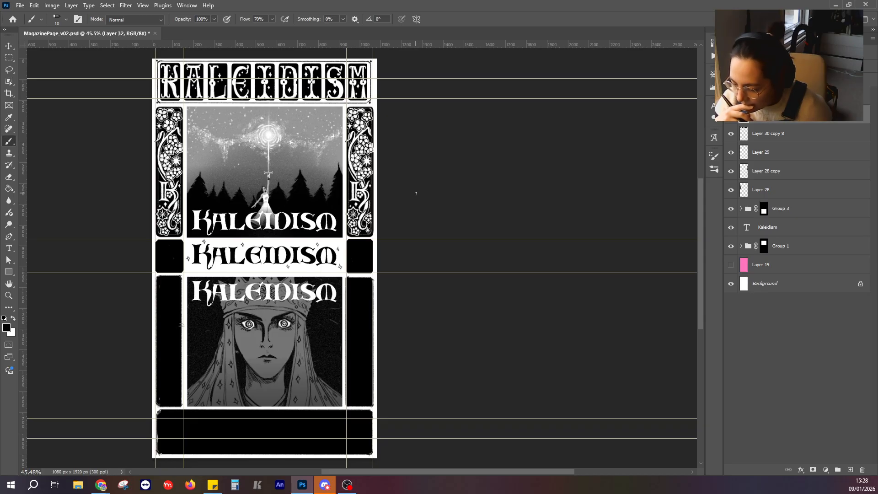
On Layer 30 copy 8, draw a thin vertical black line between the title's letter M and the frame edge, redoing the first stroke.
drag(380, 126, 422, 236)
click(811, 137)
drag(366, 184, 460, 274)
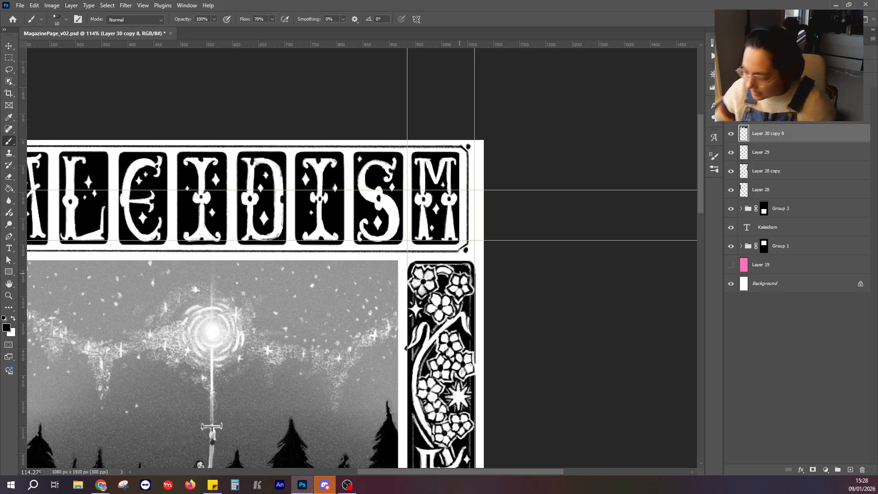
drag(464, 155, 464, 236)
key(ctrl+z)
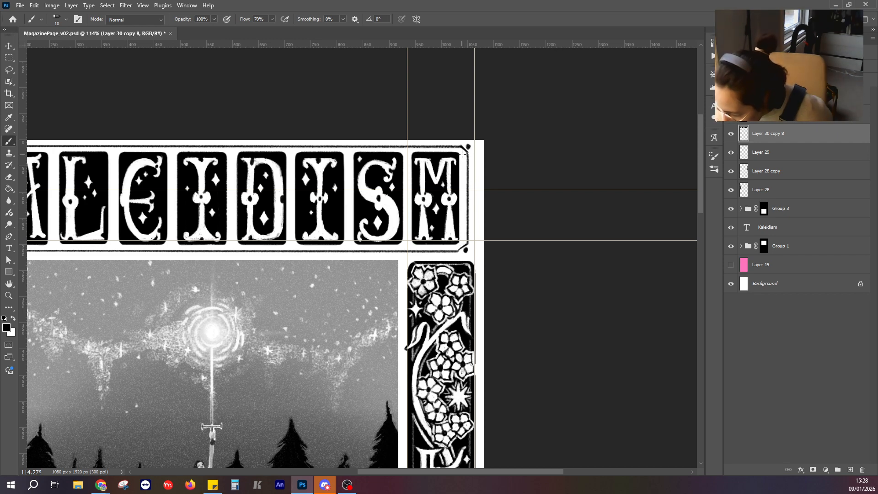
drag(463, 157, 463, 237)
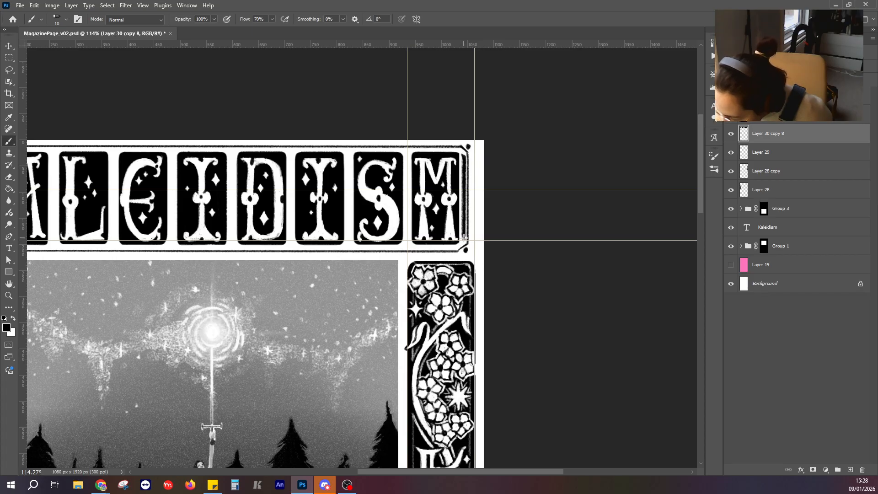
Draw a matching thin vertical line between the title frame's edge and the letter K.
scroll(295, 161, left, 5)
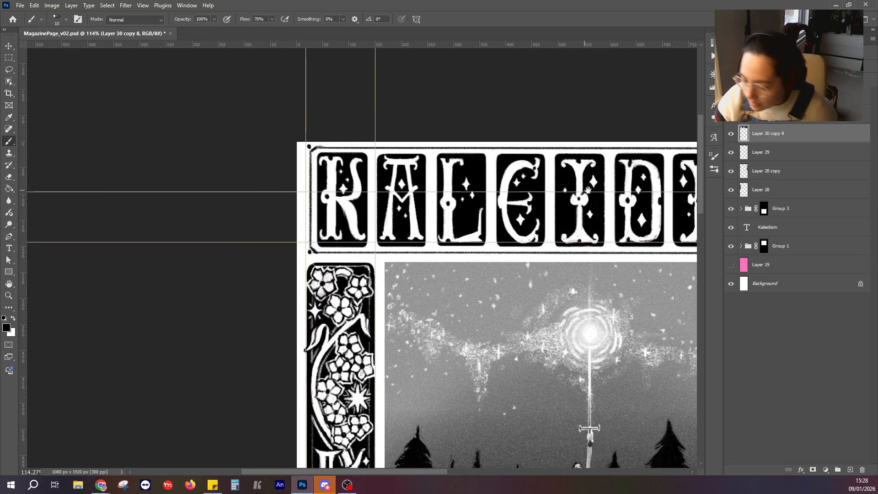
drag(319, 158, 318, 244)
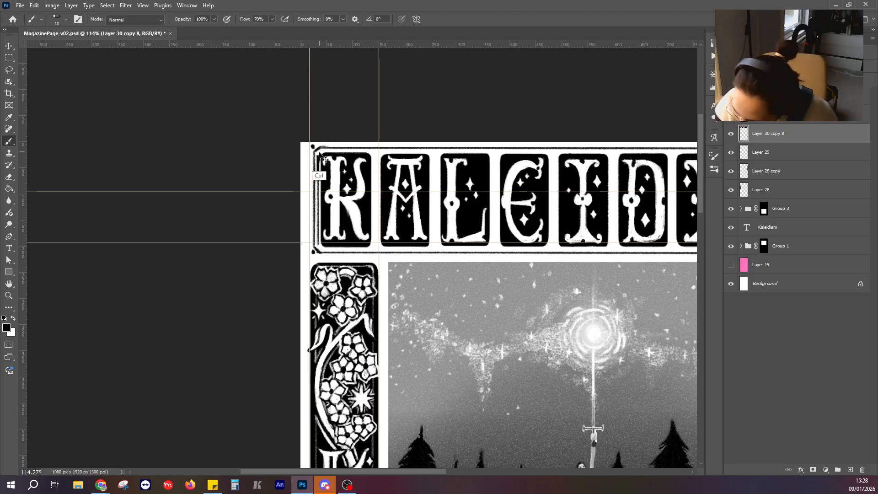
drag(318, 159, 319, 245)
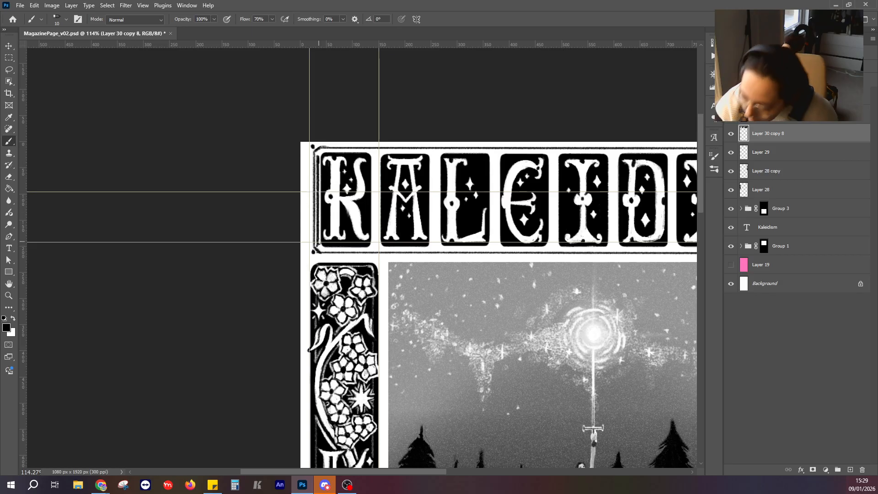
Draw thin vertical black divider lines between the title's letters A and L and between L and E.
drag(538, 260, 357, 228)
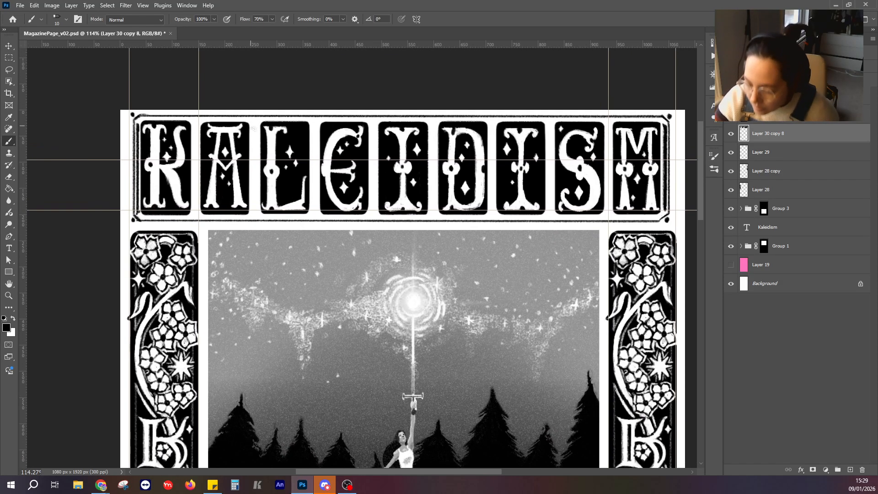
drag(254, 160, 257, 214)
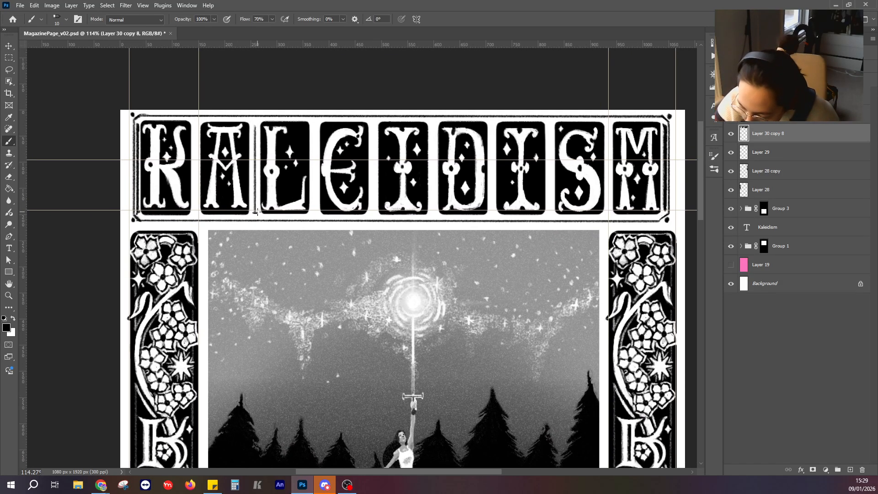
mouse_move(256, 126)
mouse_down()
mouse_move(260, 214)
mouse_move(257, 124)
mouse_up()
key(ctrl+z)
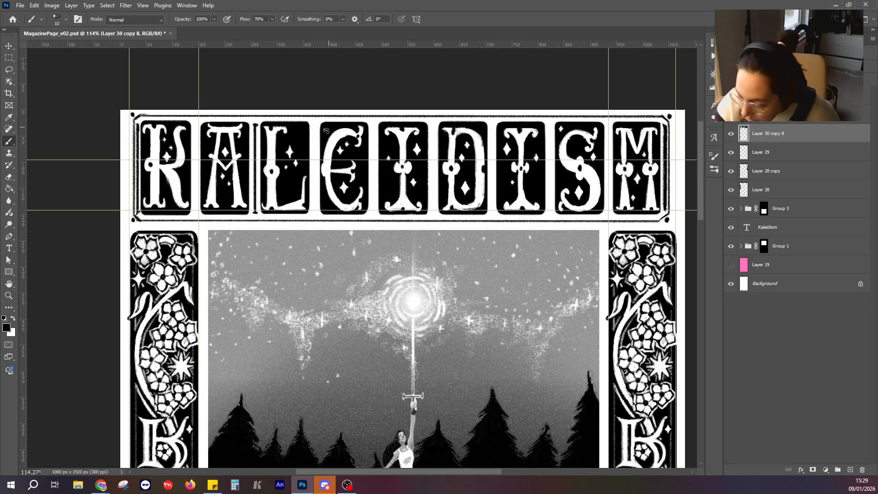
drag(316, 125, 315, 212)
mouse_move(316, 125)
mouse_down()
mouse_move(315, 214)
mouse_move(315, 132)
mouse_up()
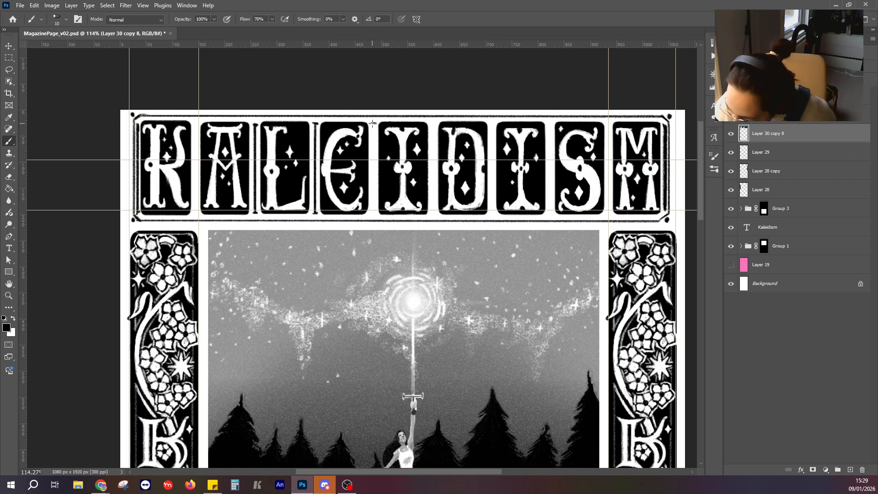
Draw matching divider lines between E and I, between I and D, and between K and A in the title.
drag(373, 123, 373, 214)
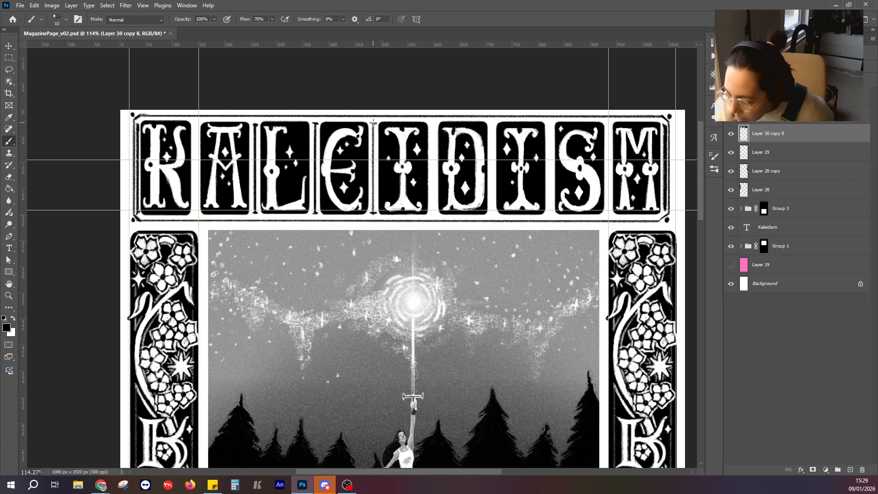
drag(373, 123, 371, 215)
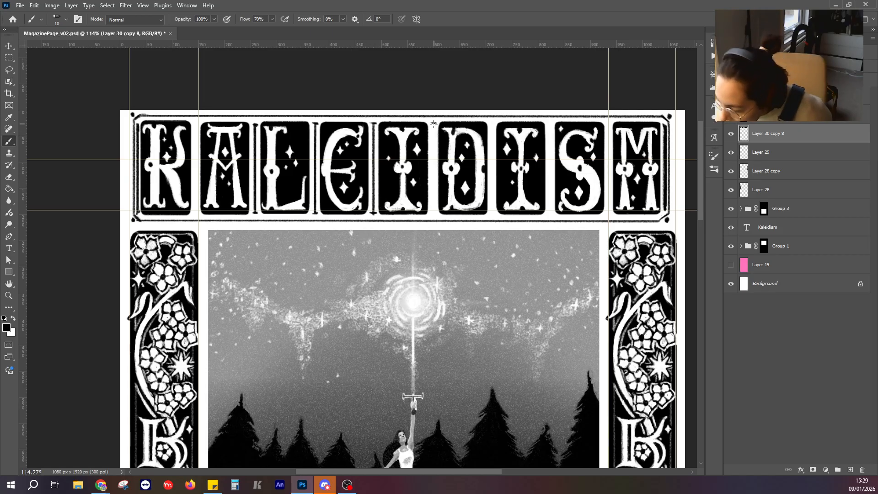
drag(433, 124, 434, 211)
key(ctrl+z)
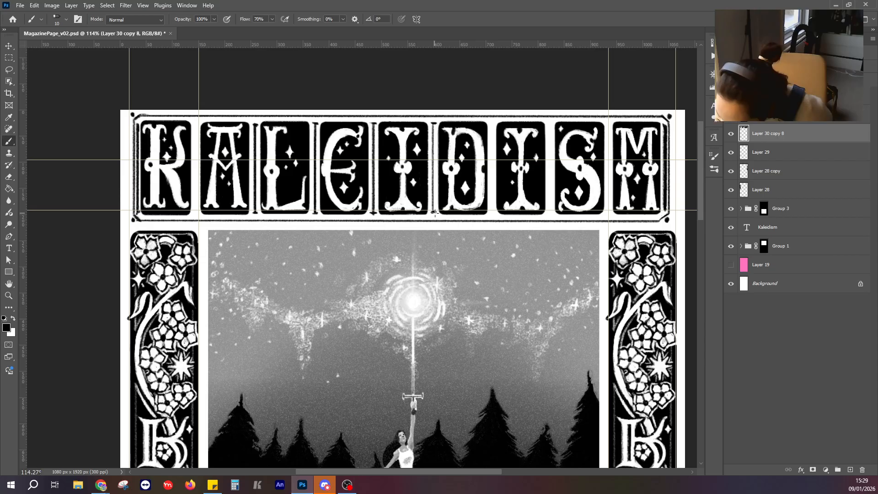
drag(434, 124, 434, 210)
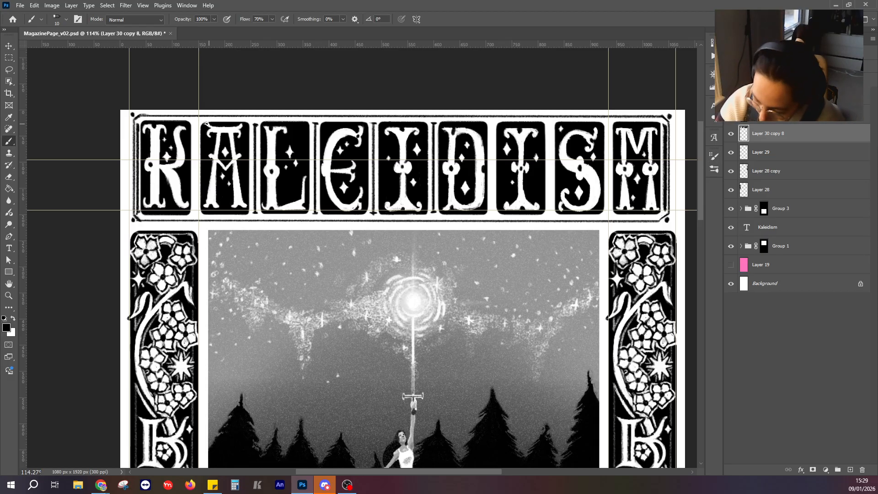
drag(193, 123, 196, 215)
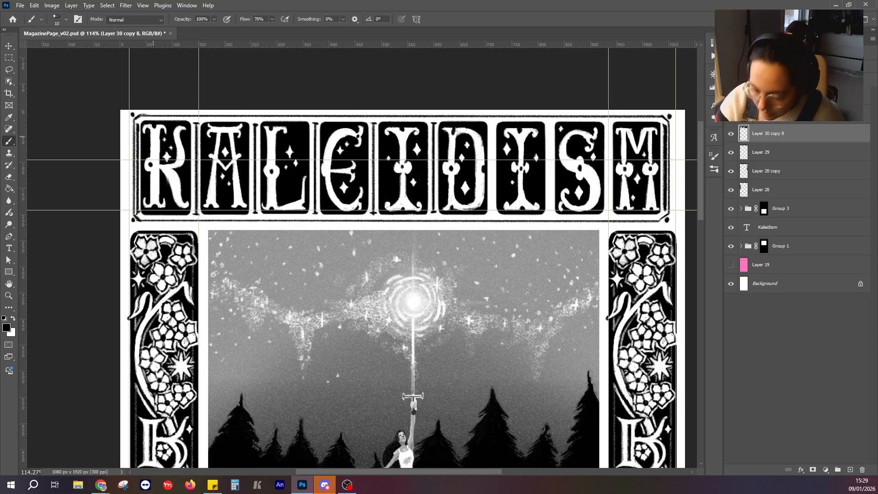
Draw the remaining title dividers between D and I, between I and S, and between S and M, undoing faulty strokes.
scroll(538, 132, right, 3)
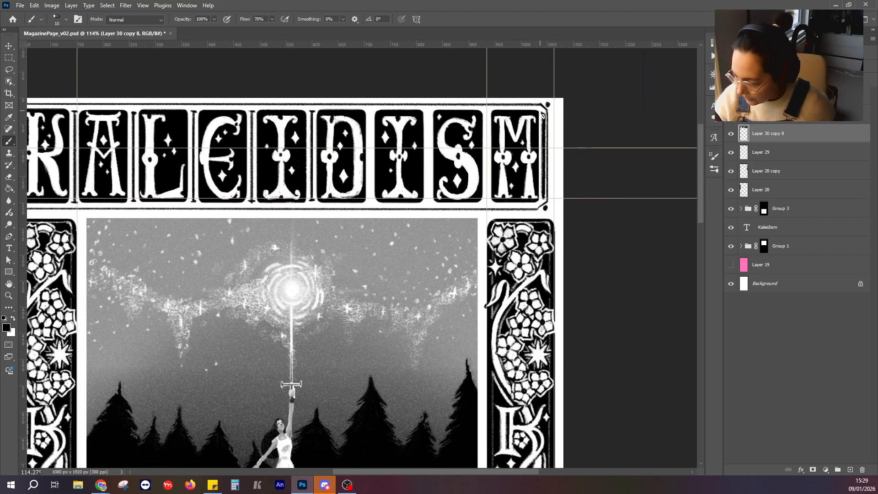
scroll(350, 151, left, 2)
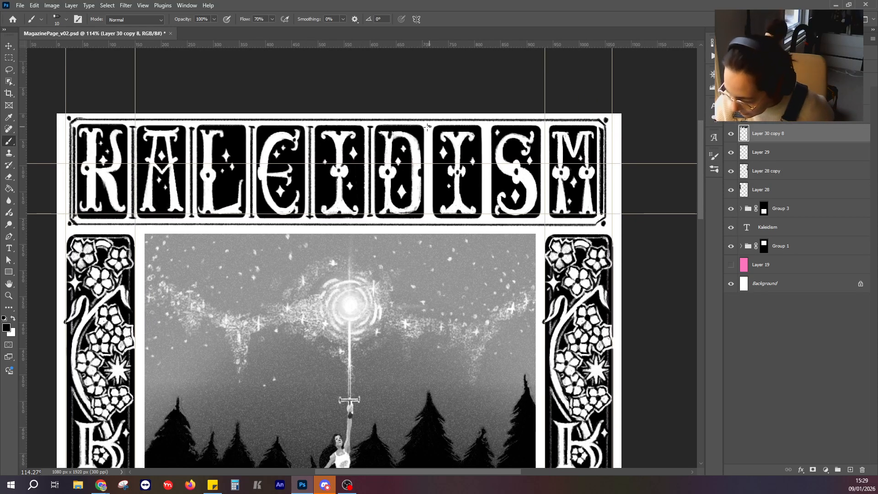
drag(428, 127, 430, 217)
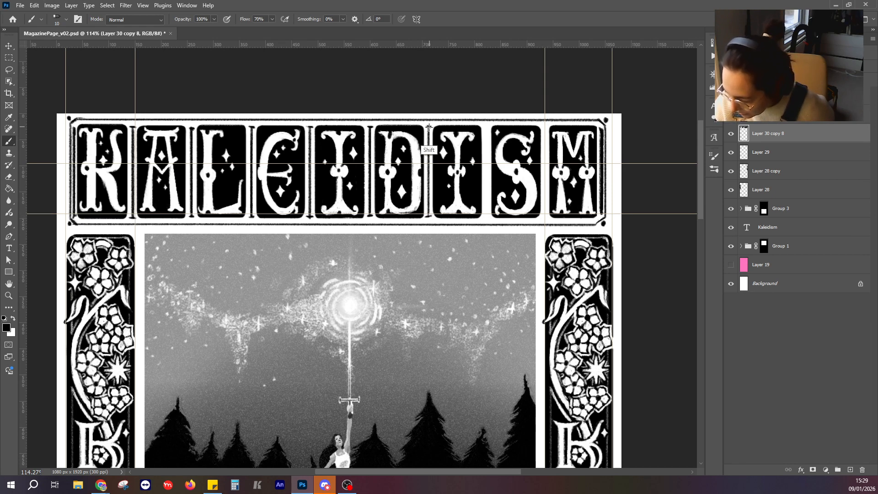
drag(429, 126, 429, 216)
key(ctrl+z)
drag(430, 127, 427, 217)
drag(483, 127, 486, 217)
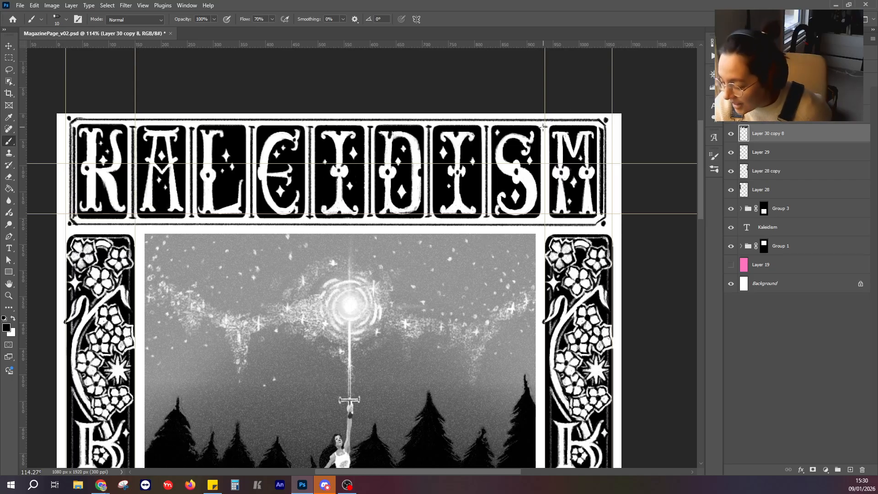
drag(542, 127, 545, 209)
key(ctrl+z)
key(ctrl+z)
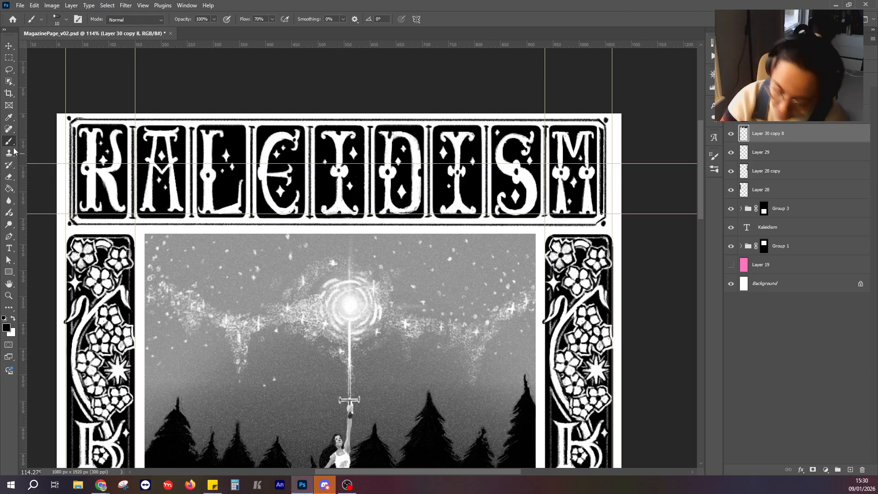
Erase along the thin vertical lines between the title frame's side edges and the letters K and M.
key(e)
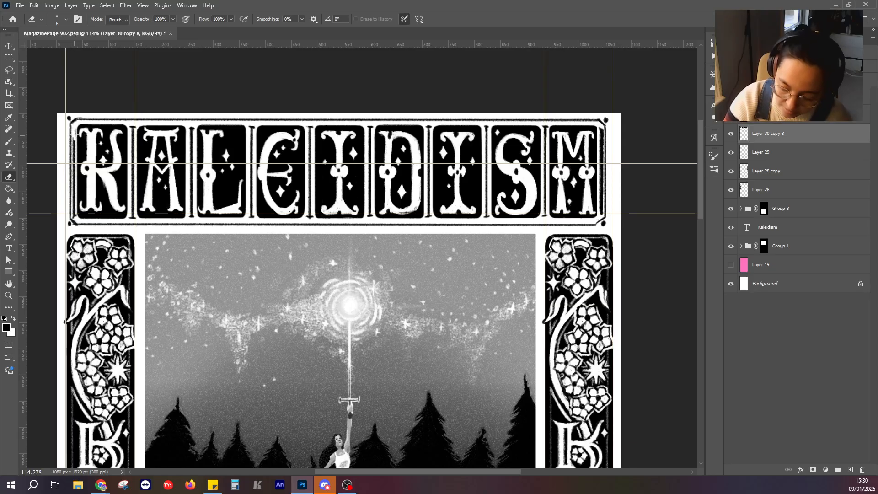
mouse_move(74, 134)
mouse_down()
mouse_move(75, 221)
mouse_move(74, 191)
mouse_move(73, 217)
mouse_up()
drag(631, 100, 555, 85)
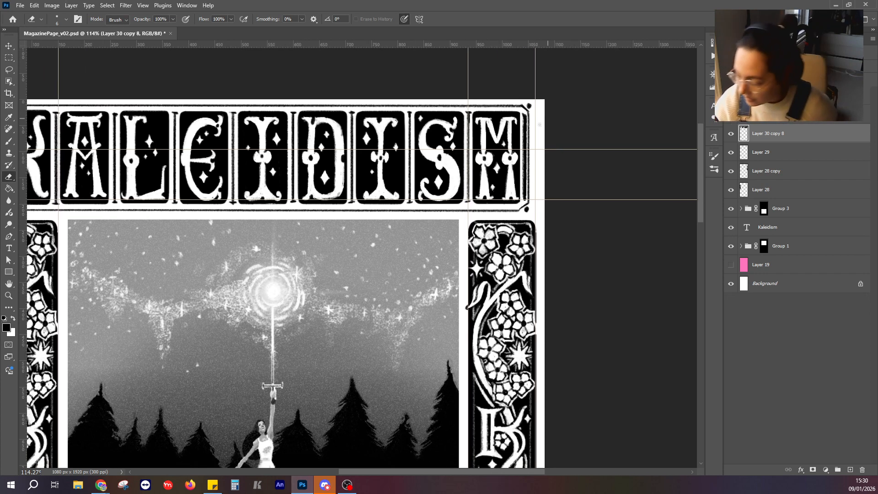
mouse_move(522, 124)
mouse_down()
mouse_move(523, 198)
mouse_move(525, 187)
mouse_up()
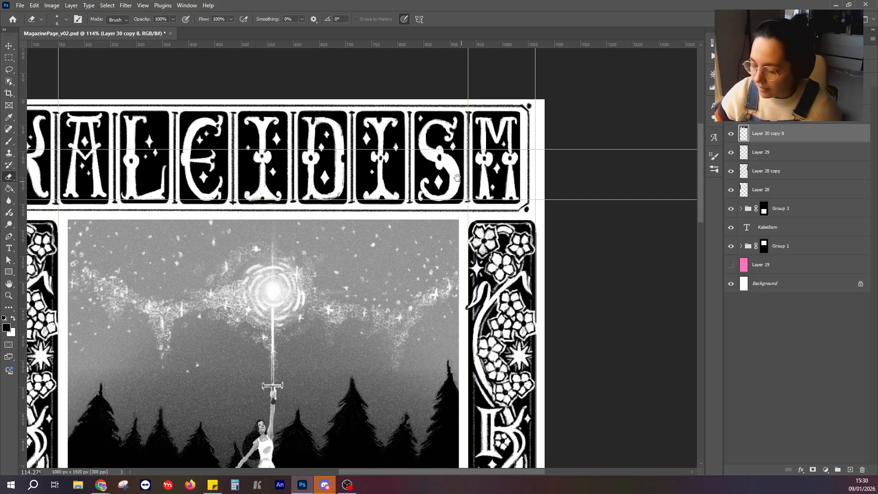
Hide the guides by turning off Extras and check the whole page layout.
drag(458, 180, 515, 179)
scroll(472, 189, down, 5)
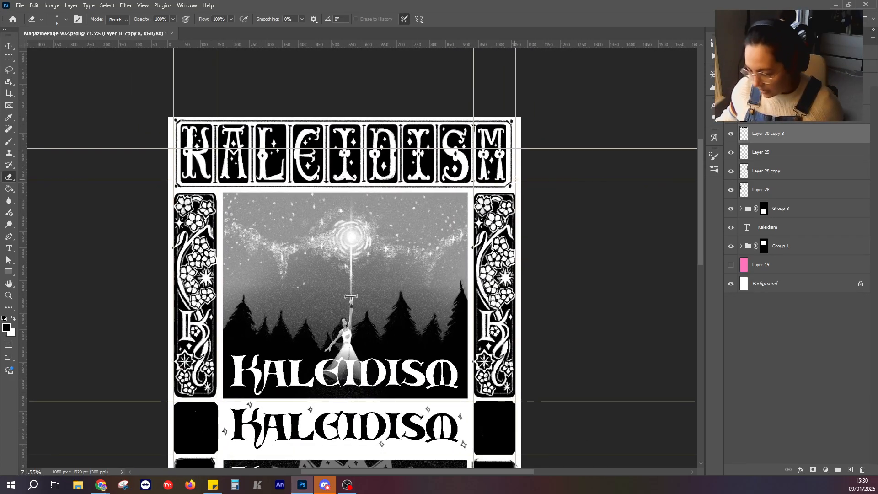
click(186, 5)
mouse_move(142, 7)
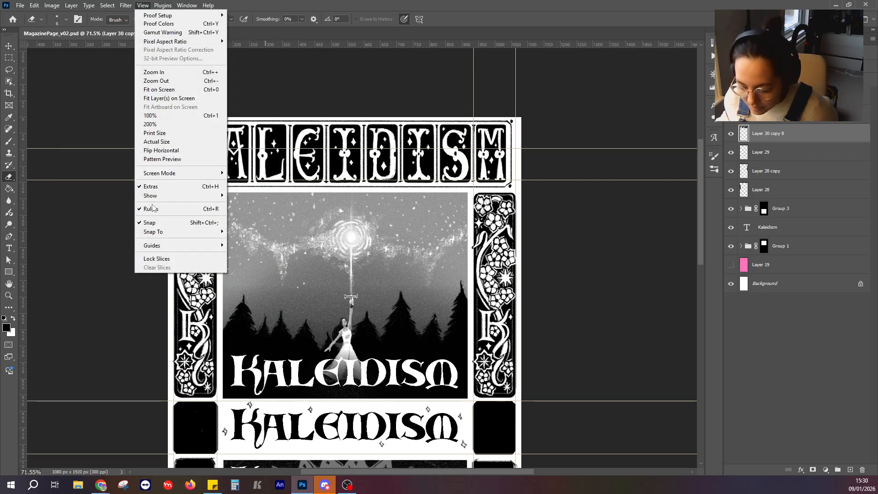
click(150, 186)
scroll(481, 173, down, 5)
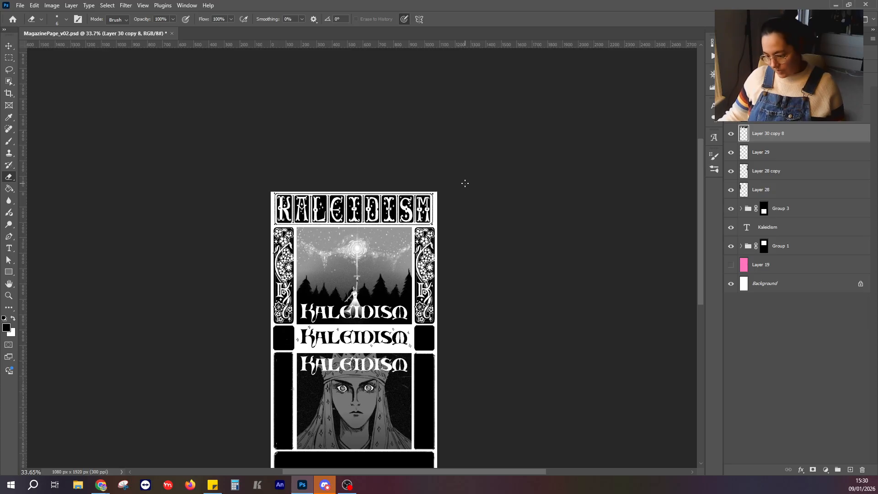
scroll(458, 186, up, 3)
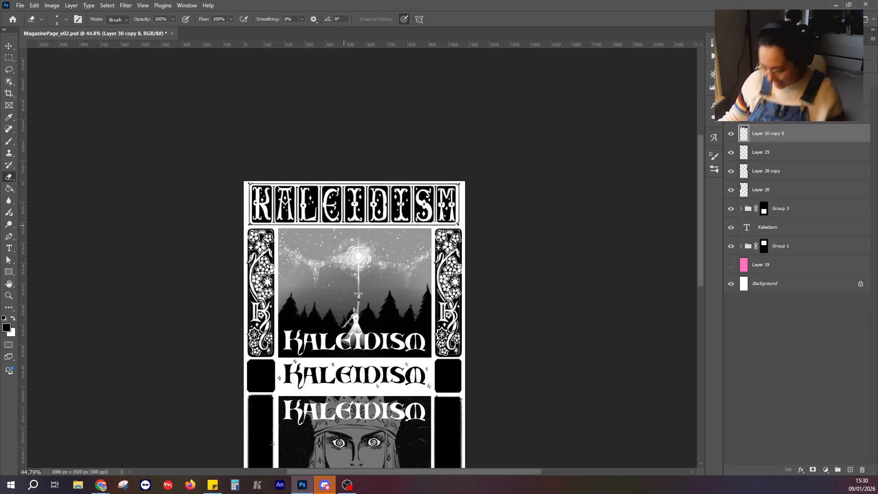
scroll(383, 218, up, 2)
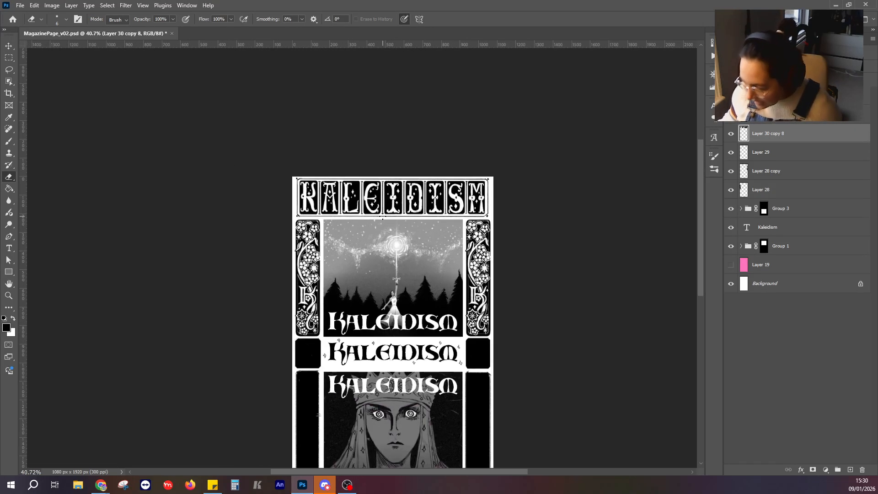